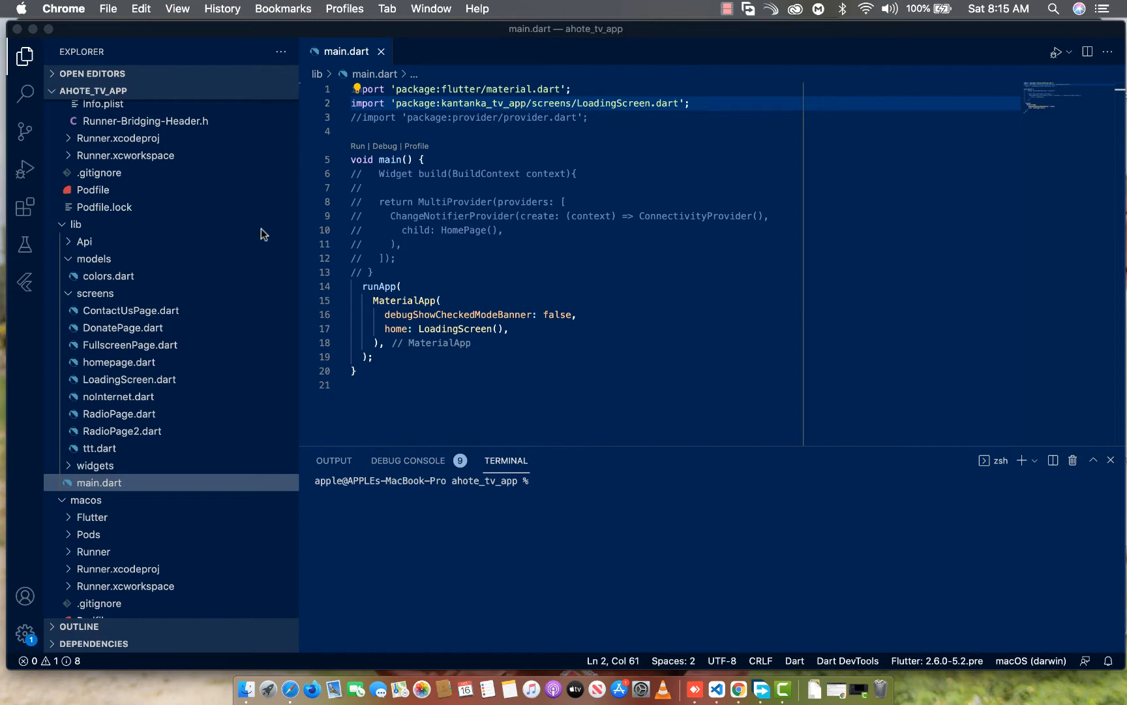
Collapse the android, ios, lib and macos folders in the project's file tree
{"action": "scroll", "coordinate": [150, 369], "scroll_direction": "down", "scroll_amount": 3}
{"action": "scroll", "coordinate": [150, 369], "scroll_direction": "up", "scroll_amount": 20}
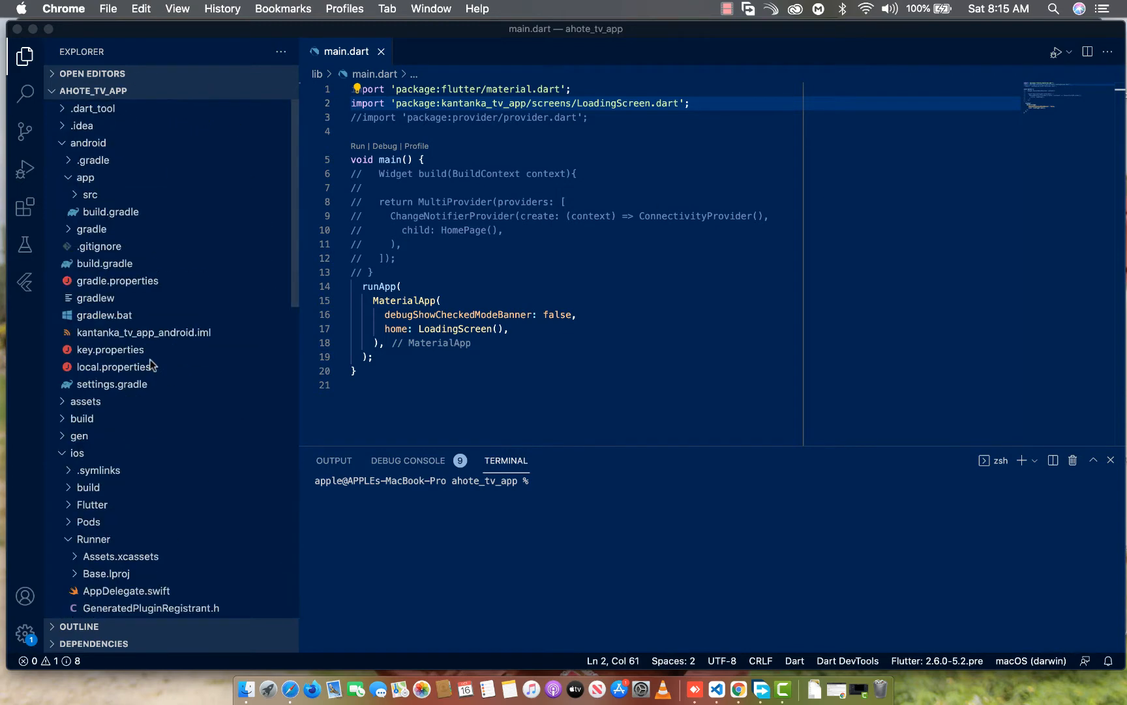
{"action": "left_click", "coordinate": [64, 146]}
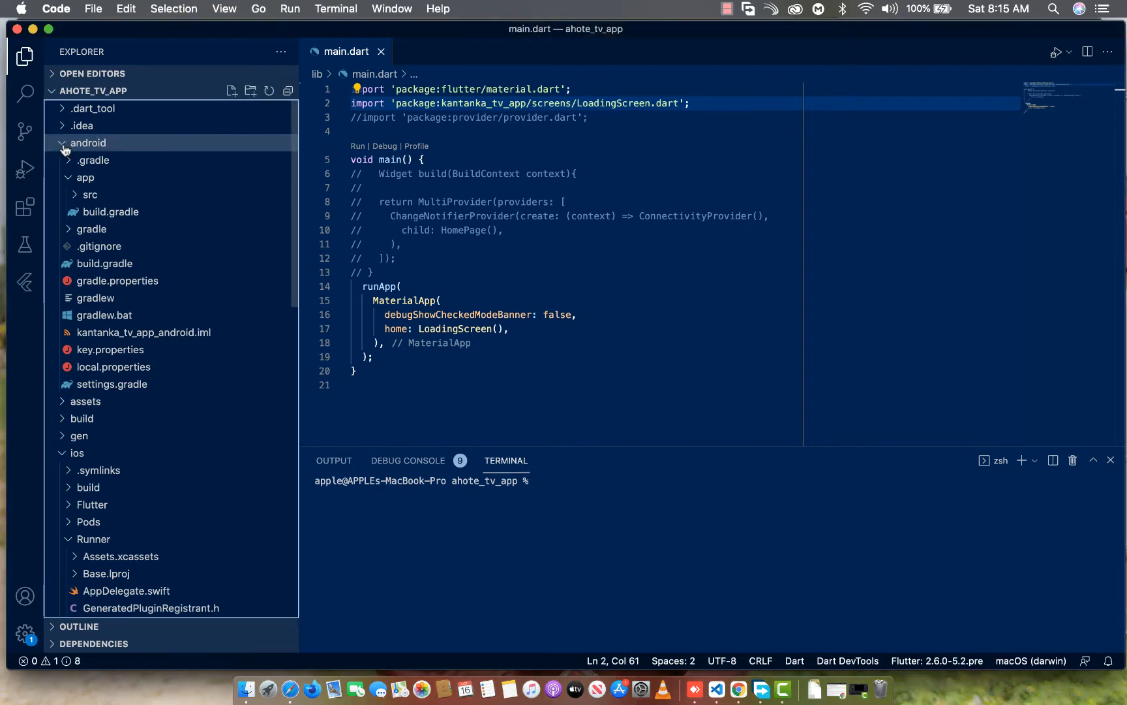
{"action": "left_click", "coordinate": [64, 147]}
{"action": "left_click", "coordinate": [60, 213]}
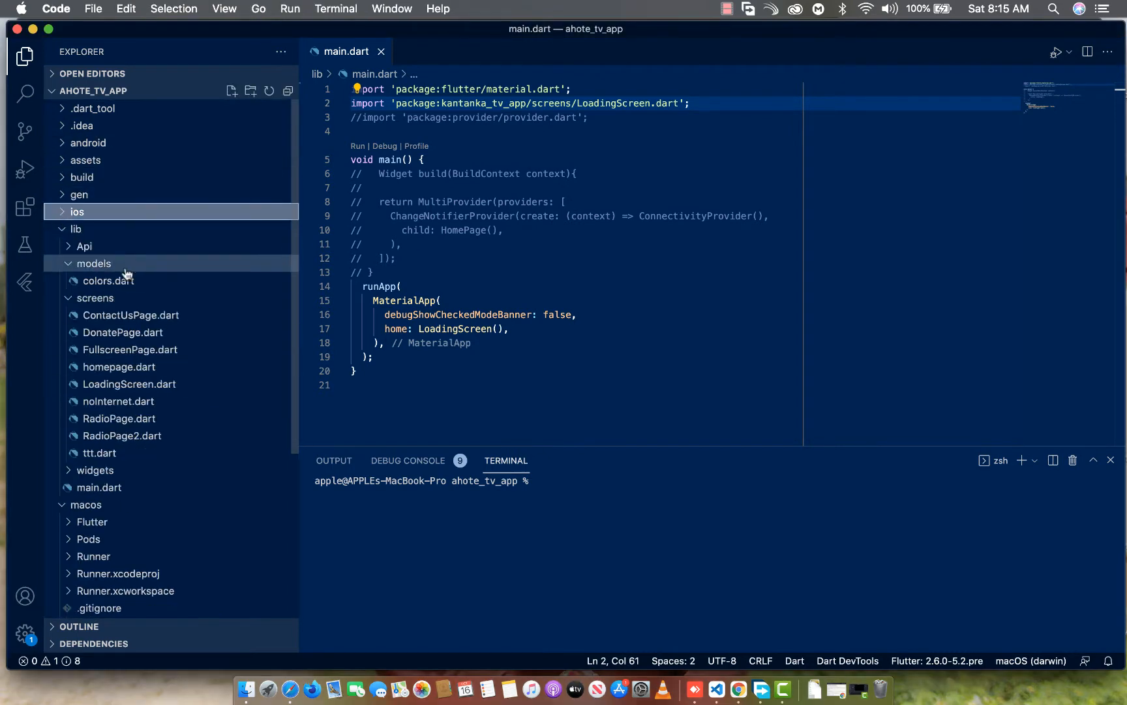
{"action": "left_click", "coordinate": [62, 229]}
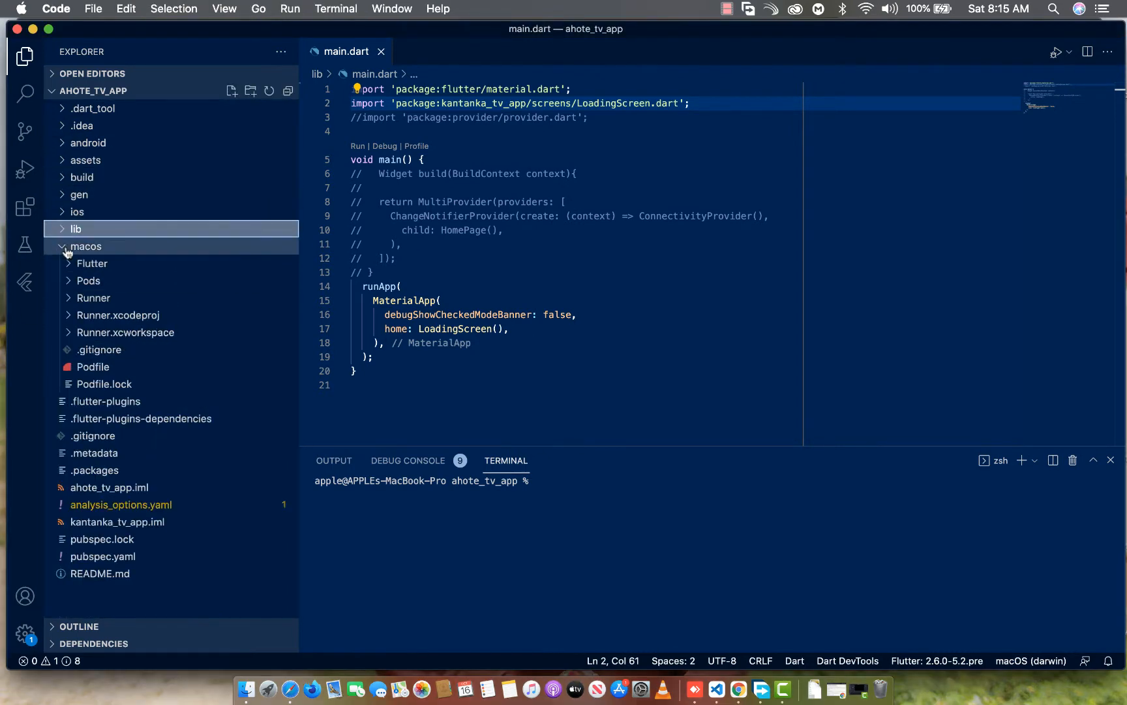
{"action": "left_click", "coordinate": [65, 247]}
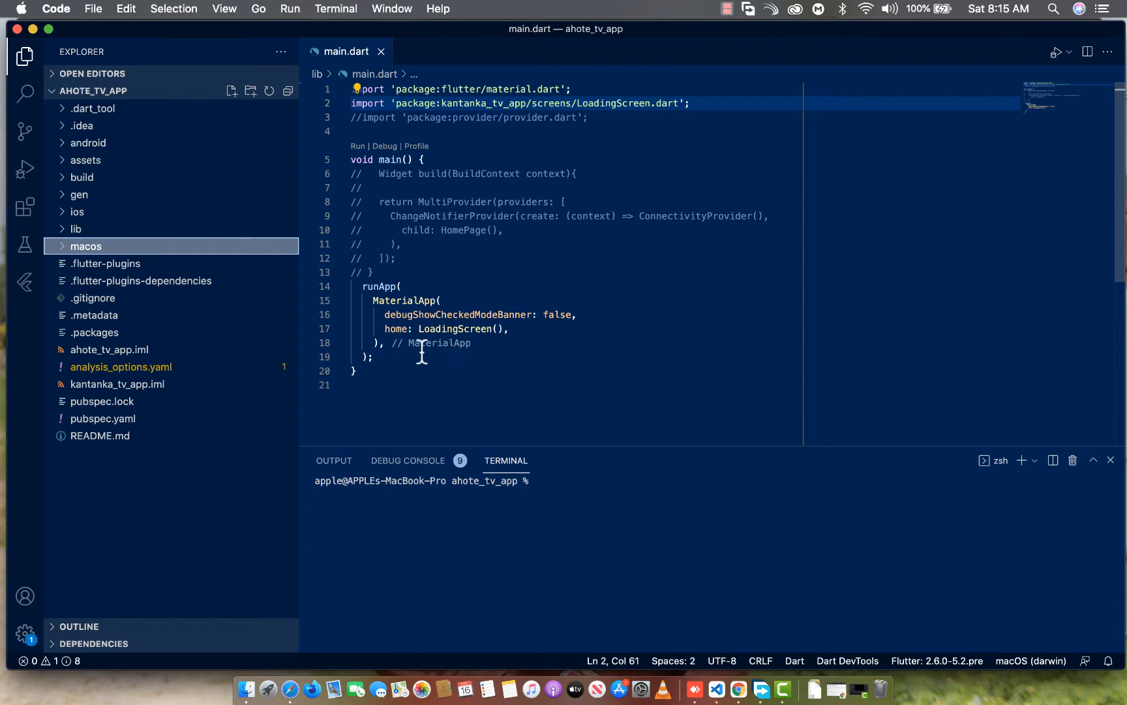
Open the Info.plist file from the Runner folder inside the ios folder
{"action": "left_click", "coordinate": [78, 212]}
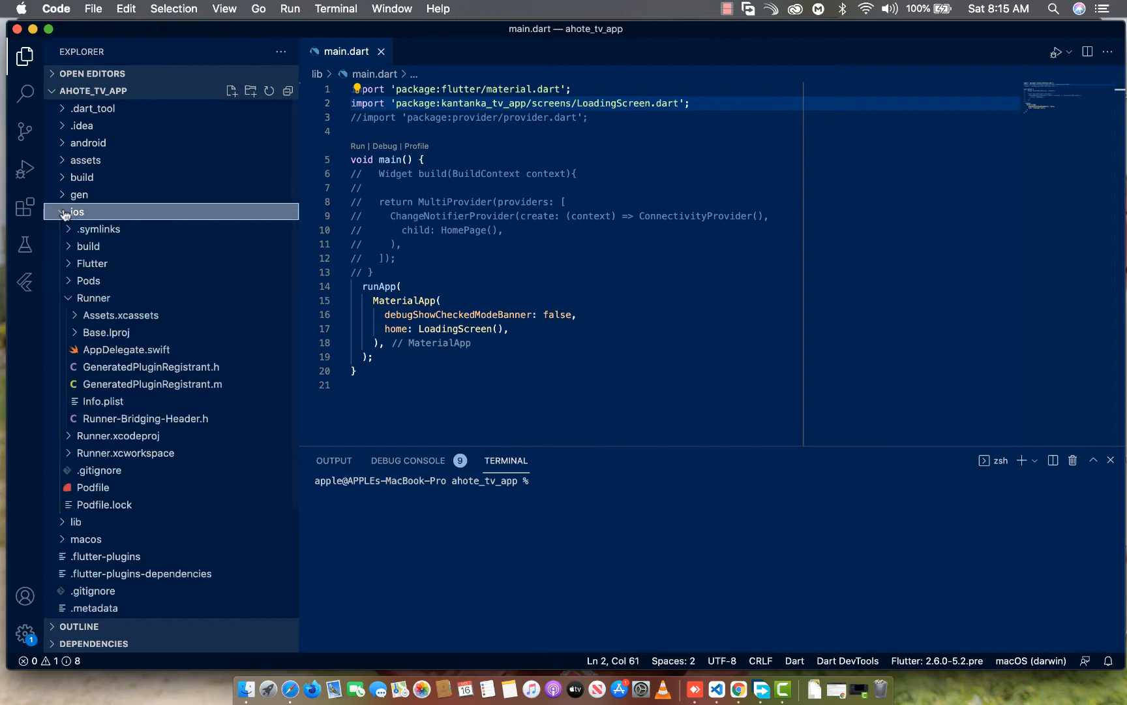
{"action": "left_click", "coordinate": [66, 304]}
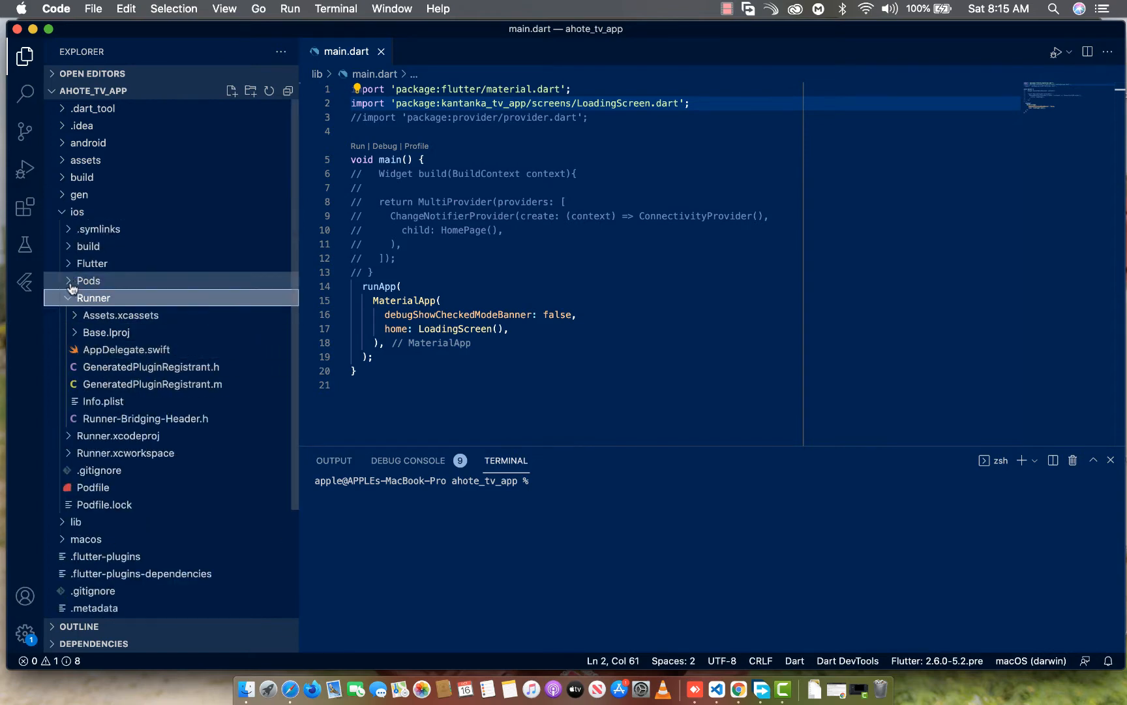
{"action": "left_click", "coordinate": [71, 299]}
{"action": "left_click", "coordinate": [74, 265]}
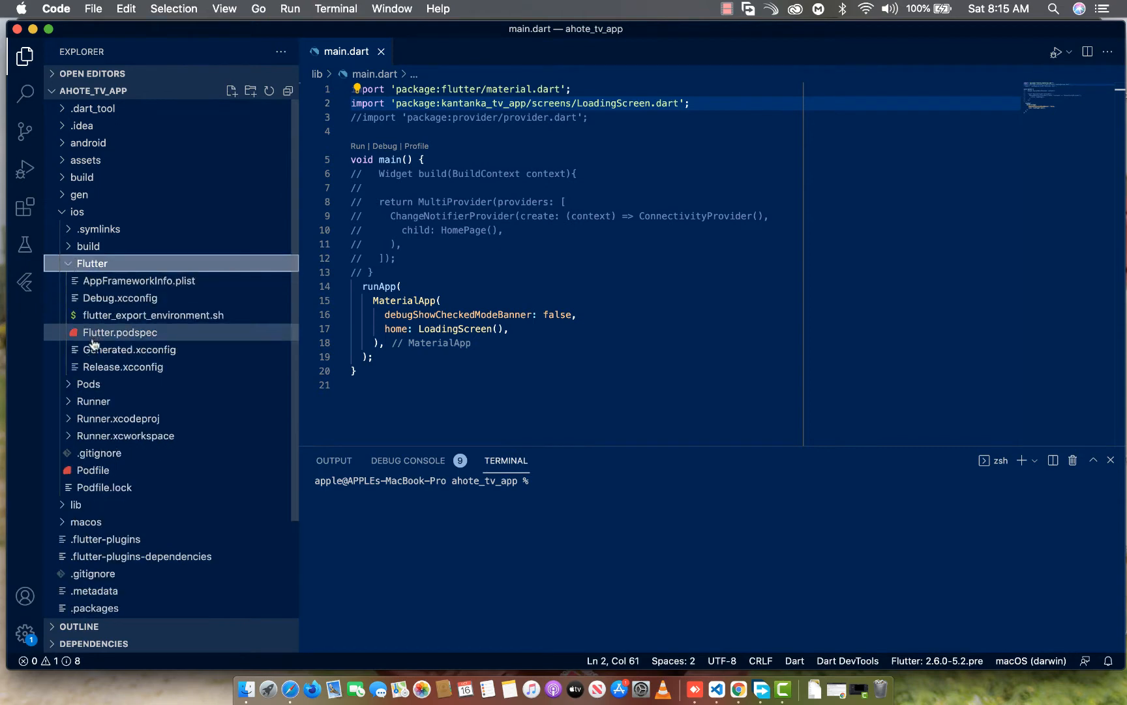
{"action": "left_click", "coordinate": [71, 265]}
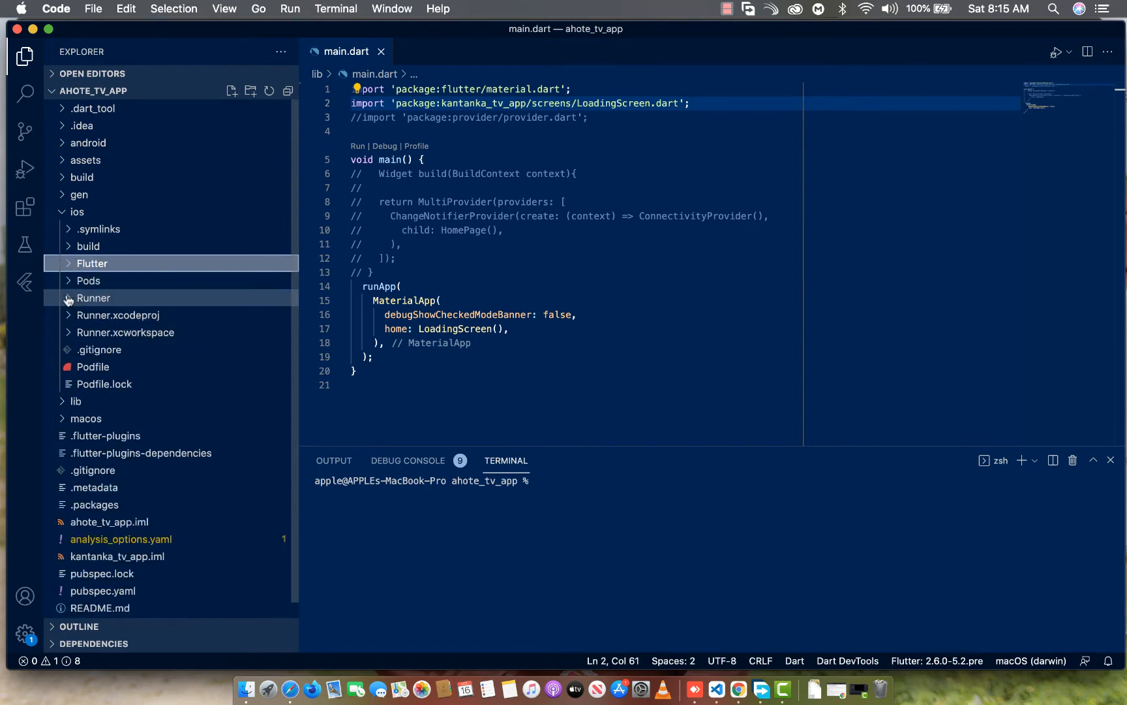
{"action": "left_click", "coordinate": [68, 299]}
{"action": "left_click", "coordinate": [100, 408]}
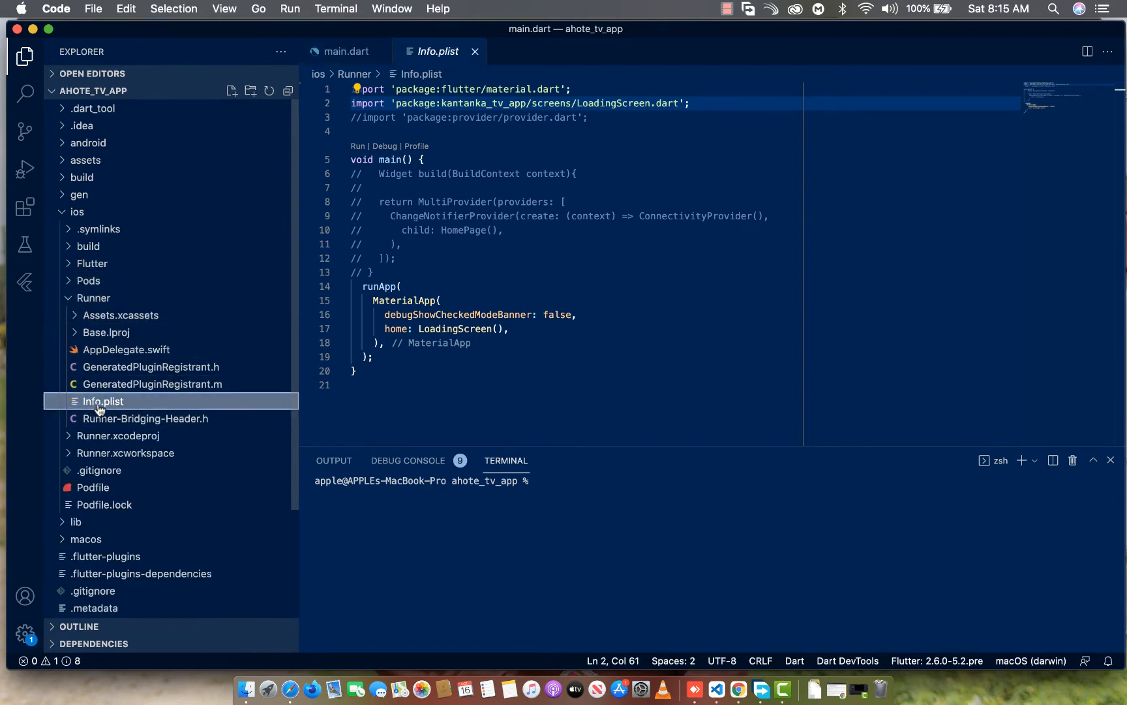
{"action": "scroll", "coordinate": [518, 232], "scroll_direction": "down", "scroll_amount": 10}
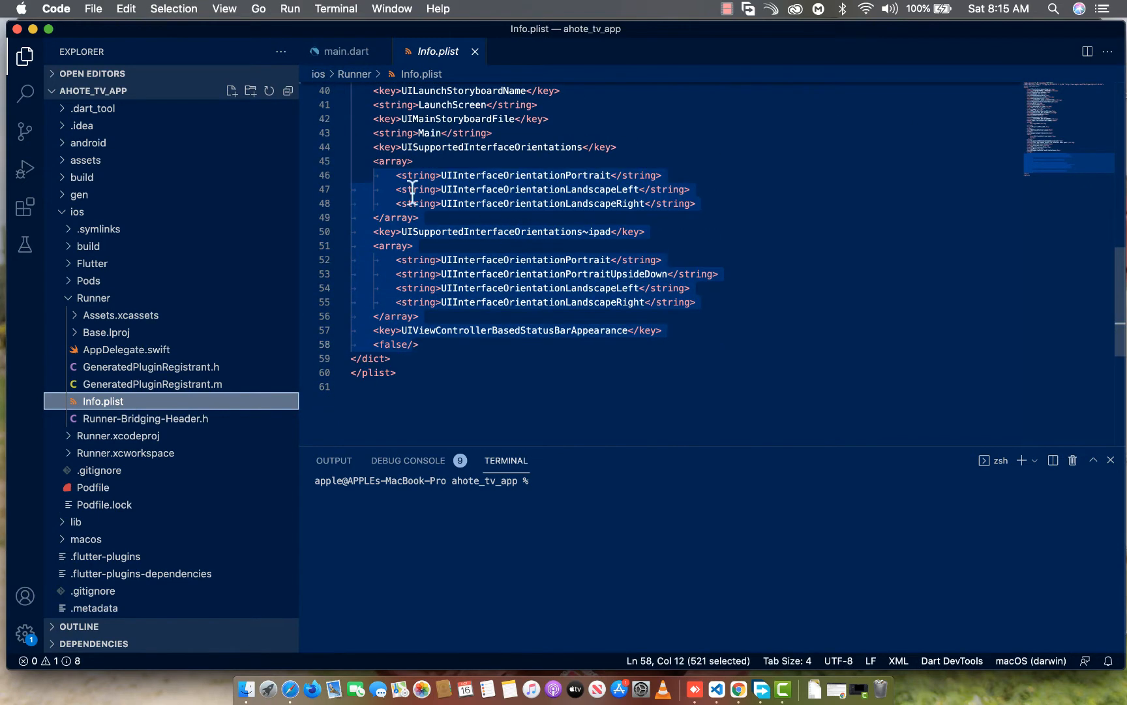
Examine the supported interface orientation arrays, the iPad orientation key and the status bar appearance key in Info.plist
{"action": "left_click", "coordinate": [385, 176]}
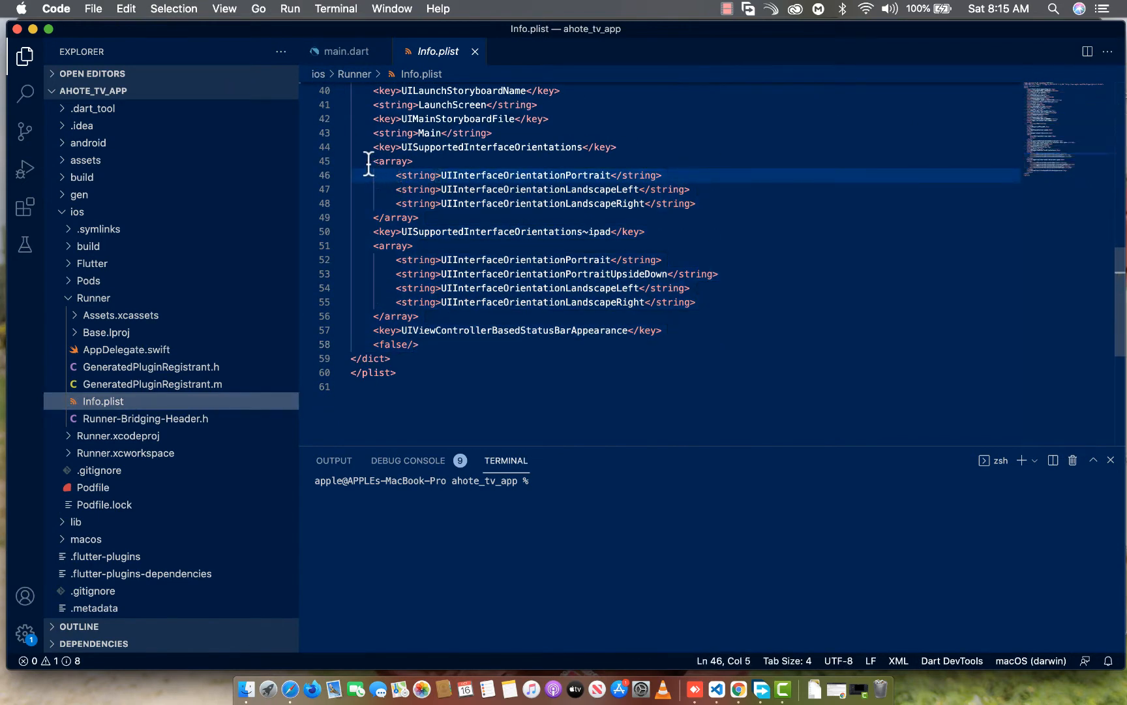
{"action": "left_click", "coordinate": [369, 162]}
{"action": "left_click_drag", "start_coordinate": [369, 161], "coordinate": [442, 219]}
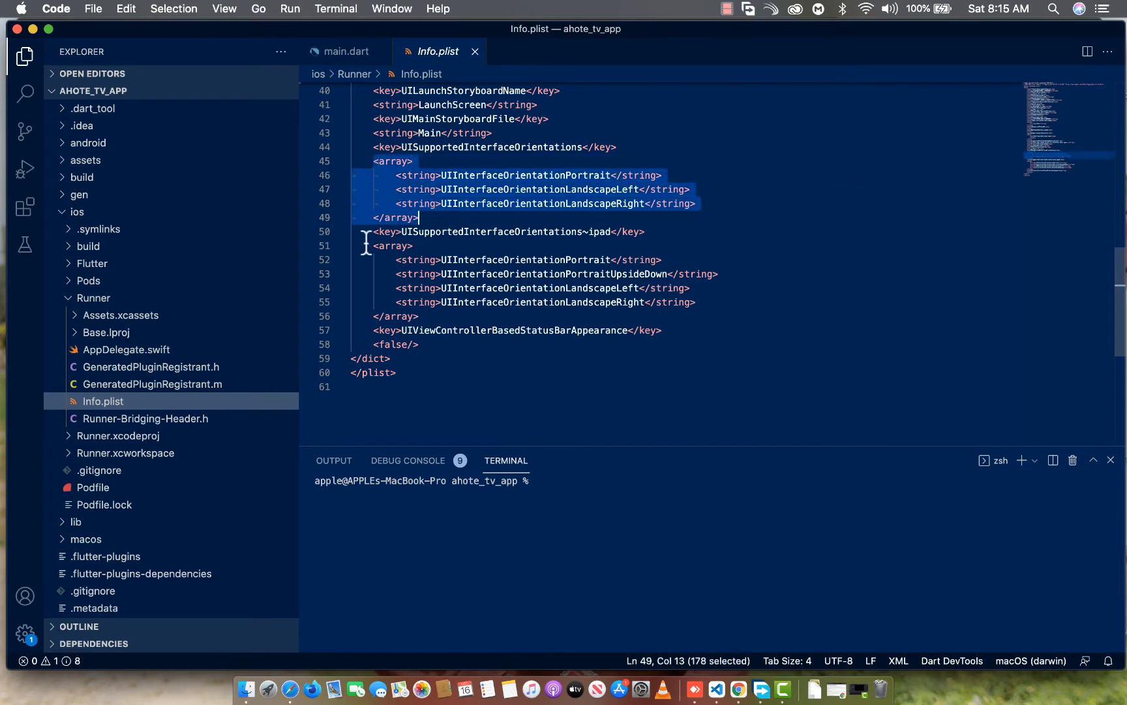
{"action": "left_click_drag", "start_coordinate": [373, 229], "coordinate": [649, 232]}
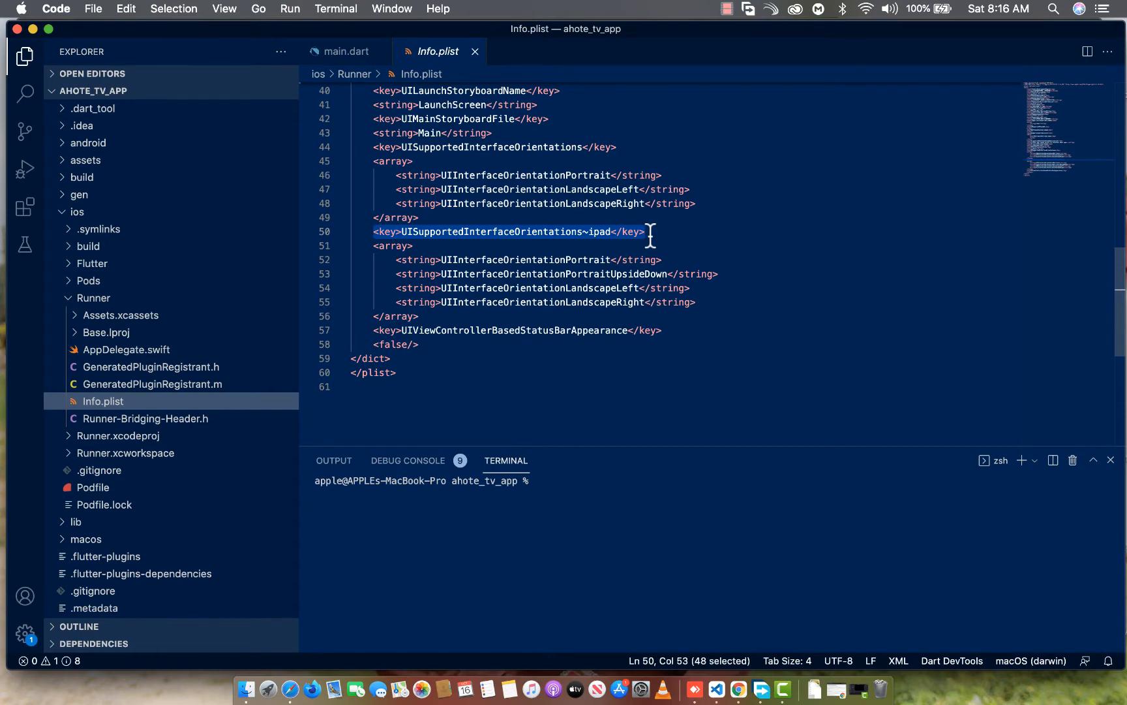
{"action": "left_click", "coordinate": [372, 232]}
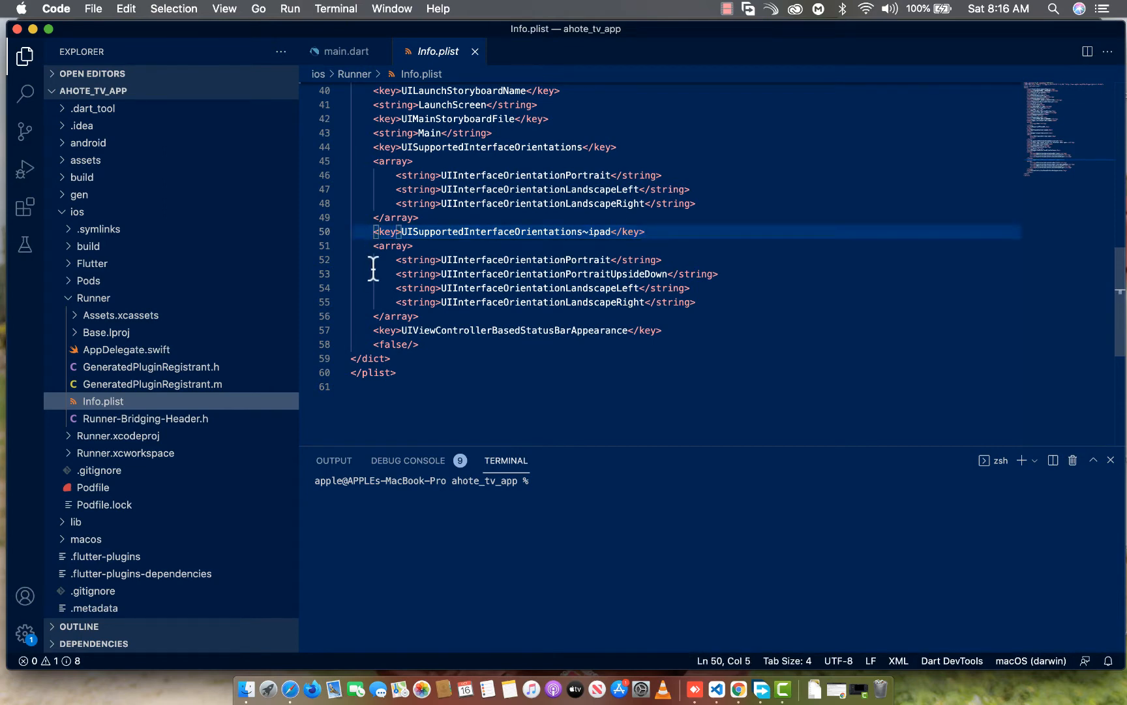
{"action": "left_click_drag", "start_coordinate": [373, 245], "coordinate": [689, 328]}
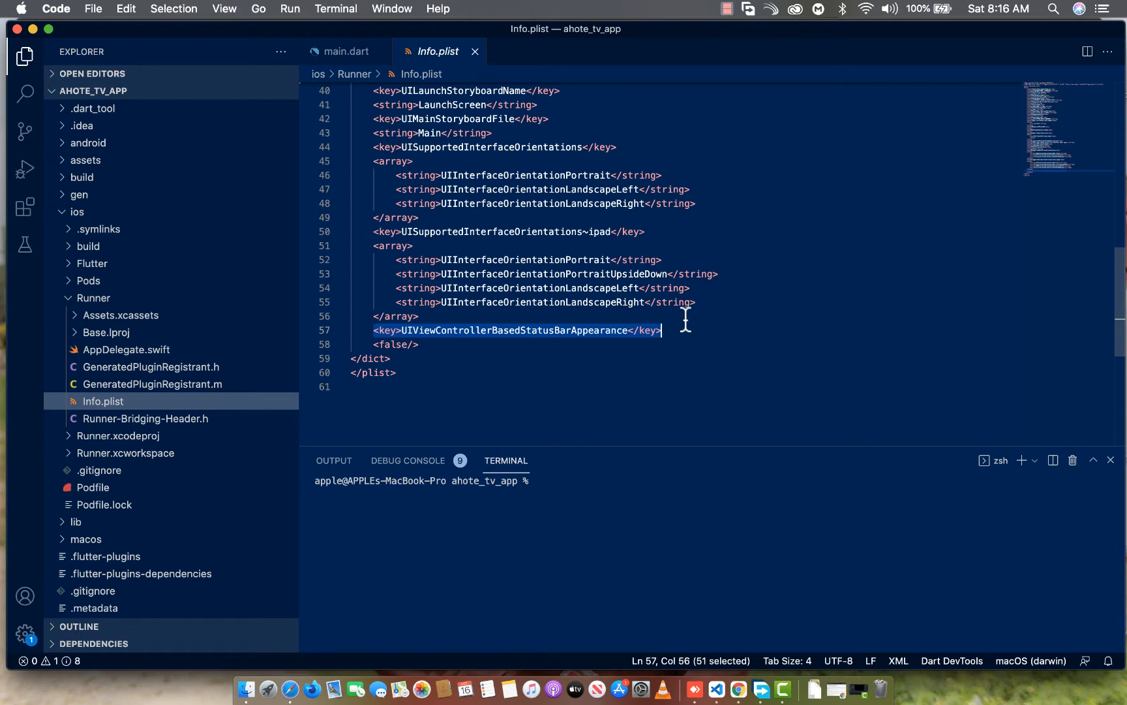
{"action": "scroll", "coordinate": [464, 209], "scroll_direction": "down", "scroll_amount": 5}
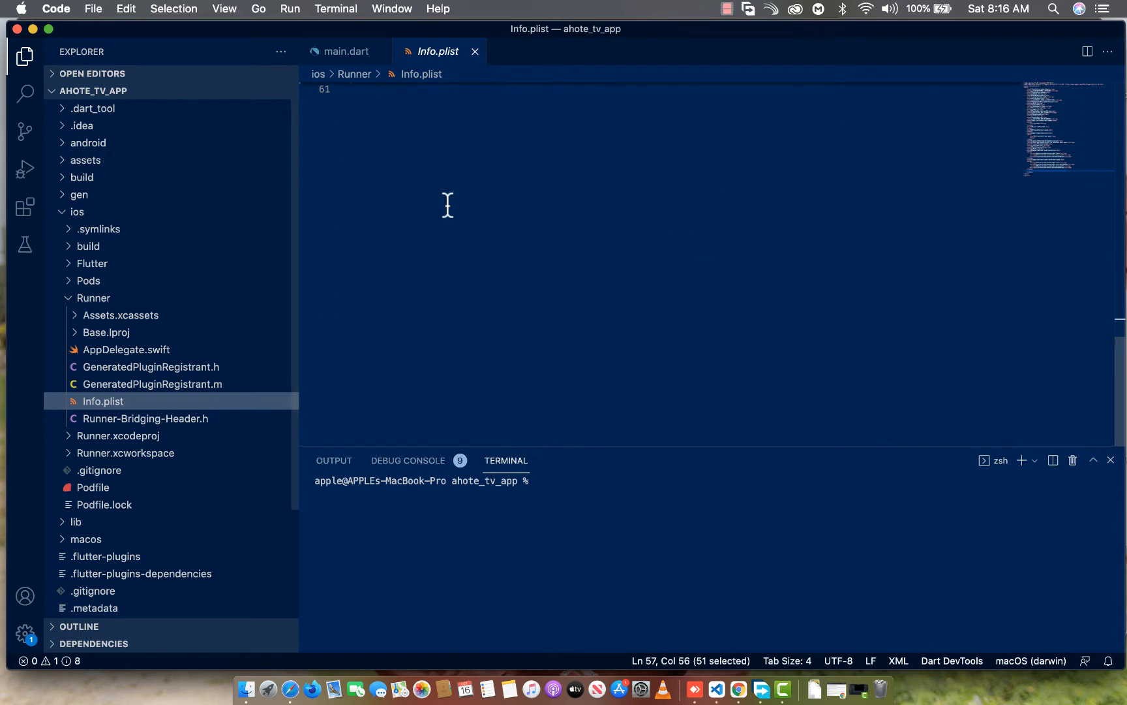
{"action": "scroll", "coordinate": [464, 196], "scroll_direction": "up", "scroll_amount": 15}
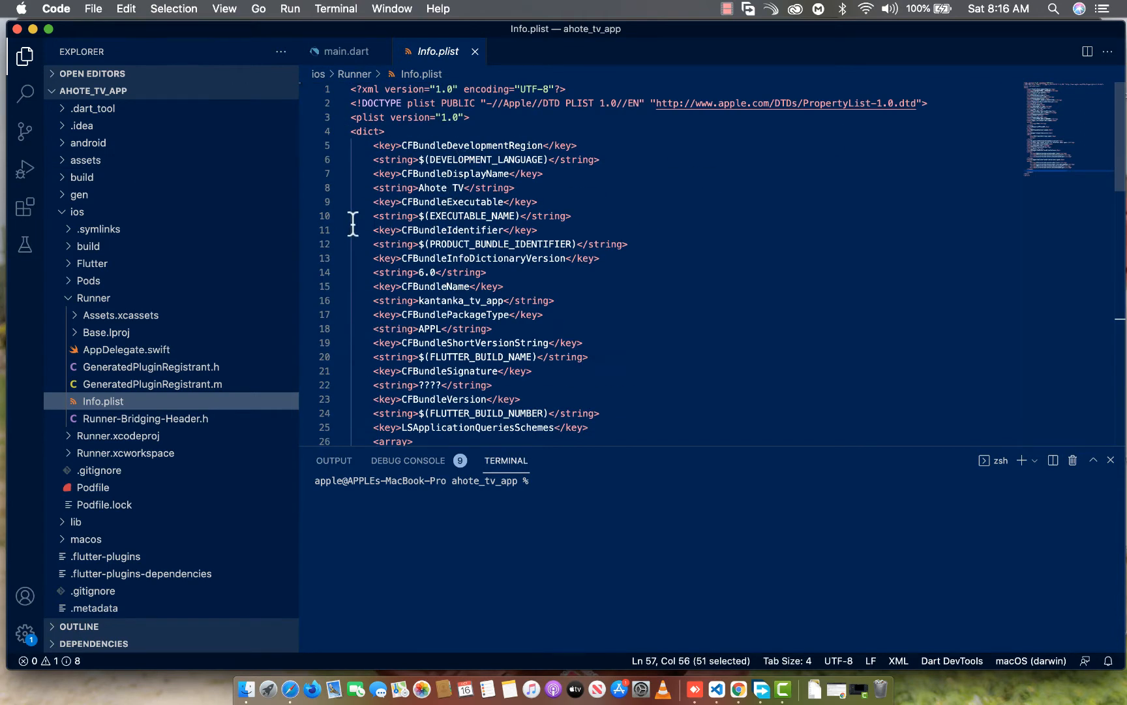
Collapse the ios folder and open it in Xcode
{"action": "scroll", "coordinate": [79, 297], "scroll_direction": "down", "scroll_amount": 2}
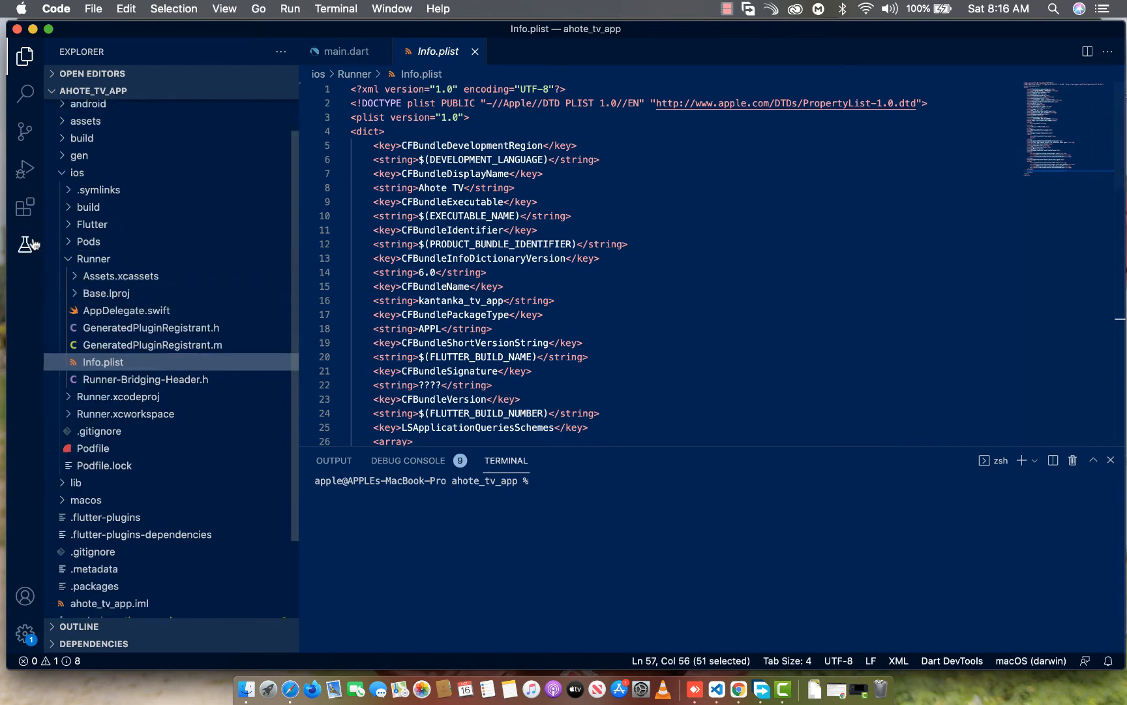
{"action": "left_click", "coordinate": [59, 179]}
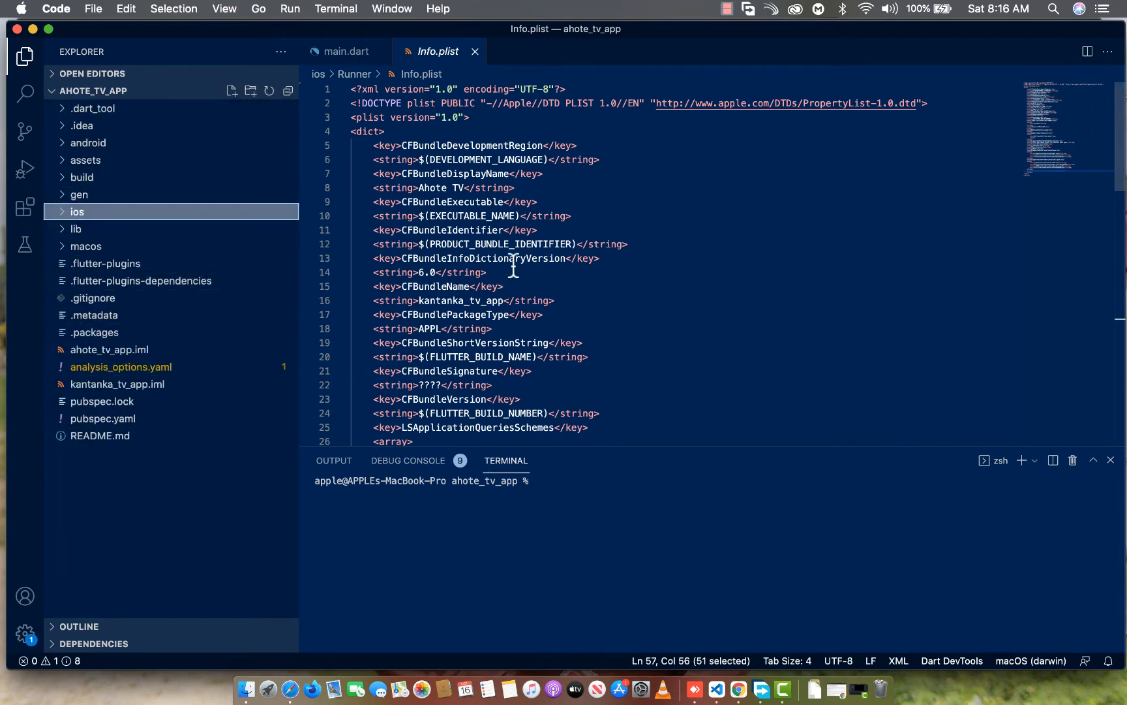
{"action": "right_click", "coordinate": [74, 215]}
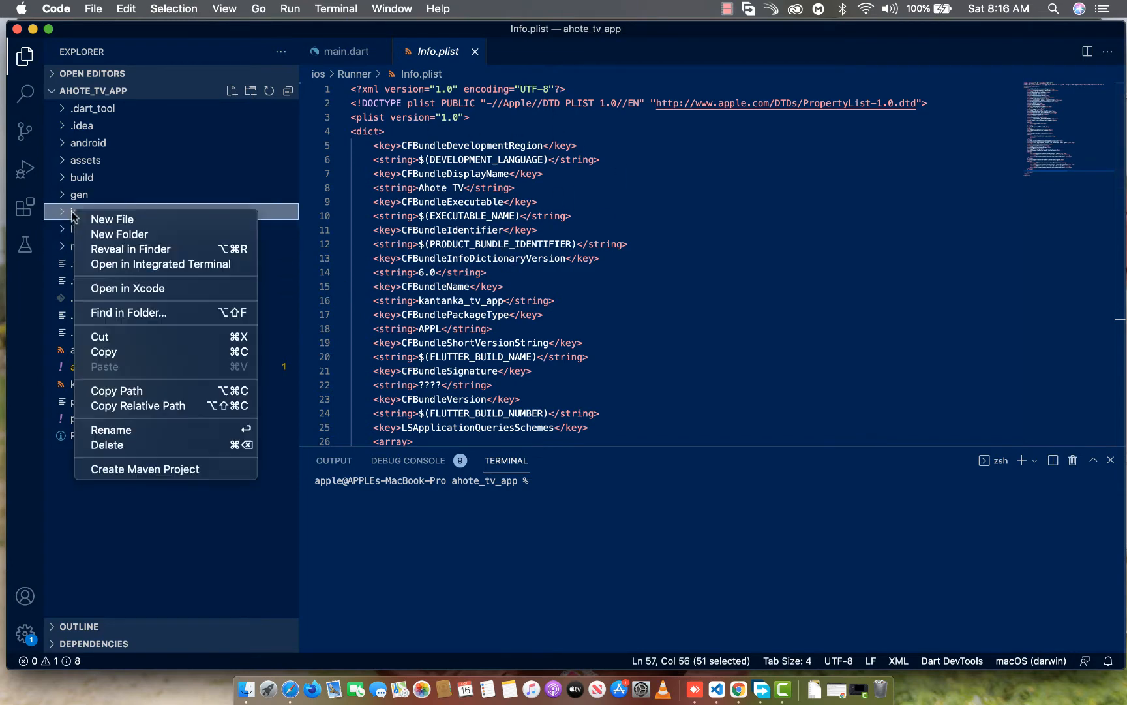
{"action": "left_click", "coordinate": [120, 291]}
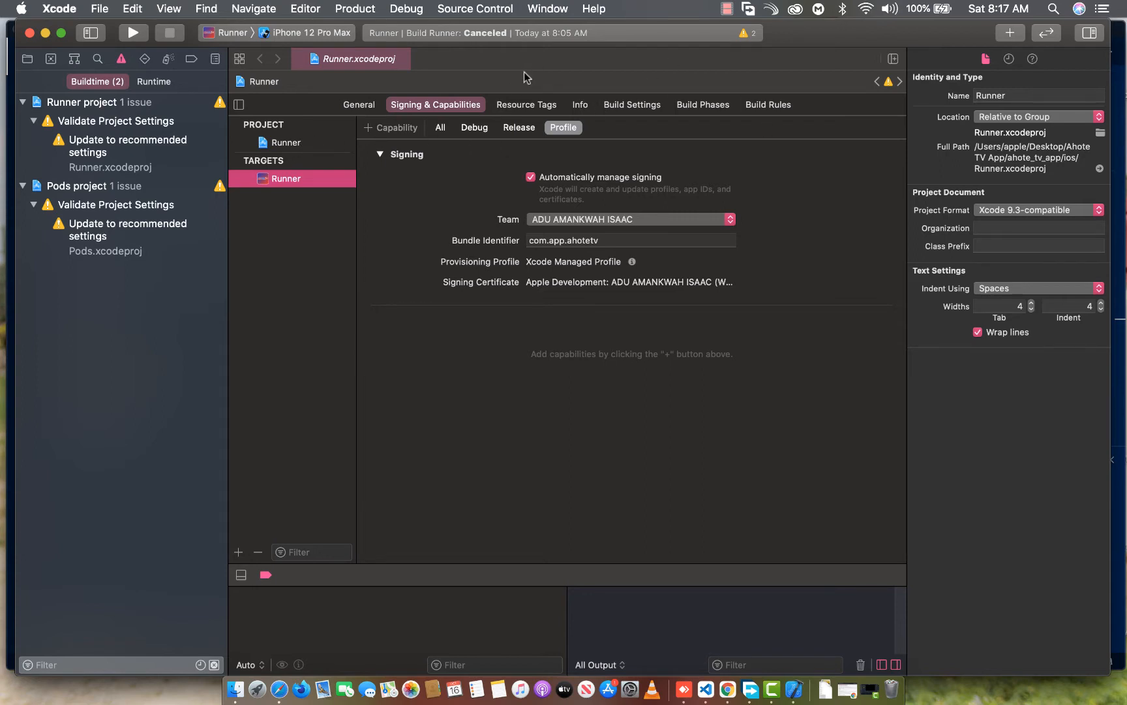
Clean the Runner build and check the Runner target's signing team and bundle identifier
{"action": "left_click", "coordinate": [377, 8]}
{"action": "left_click", "coordinate": [412, 162]}
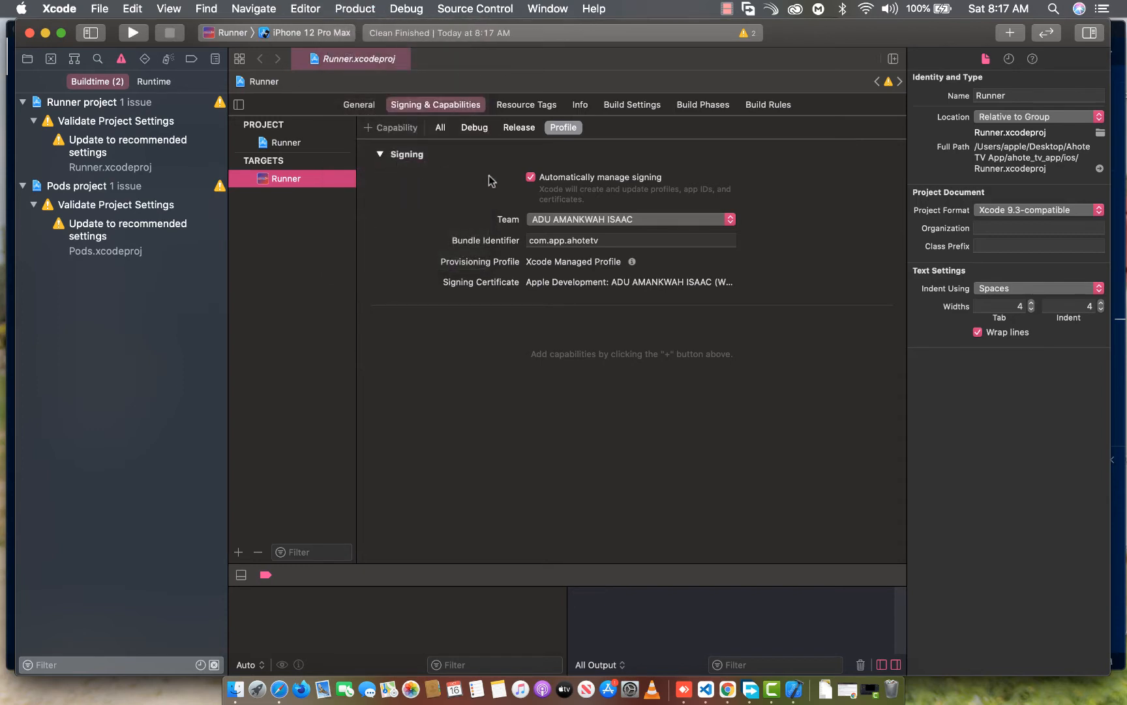
{"action": "left_click", "coordinate": [540, 222]}
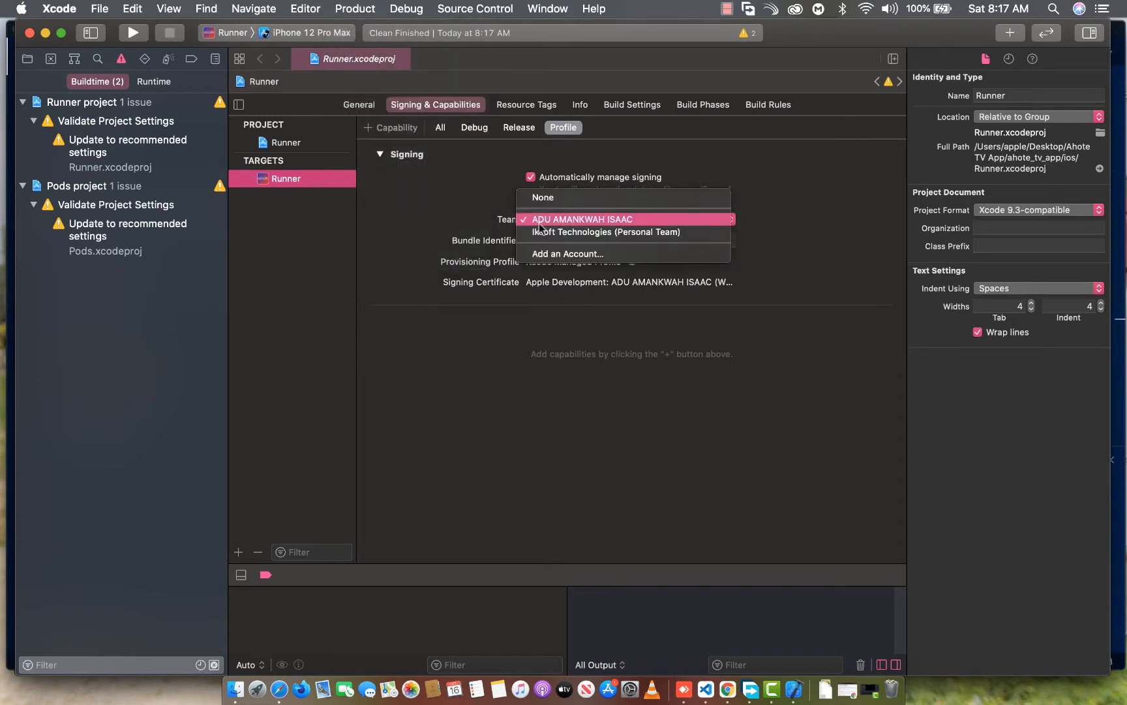
{"action": "left_click", "coordinate": [541, 220]}
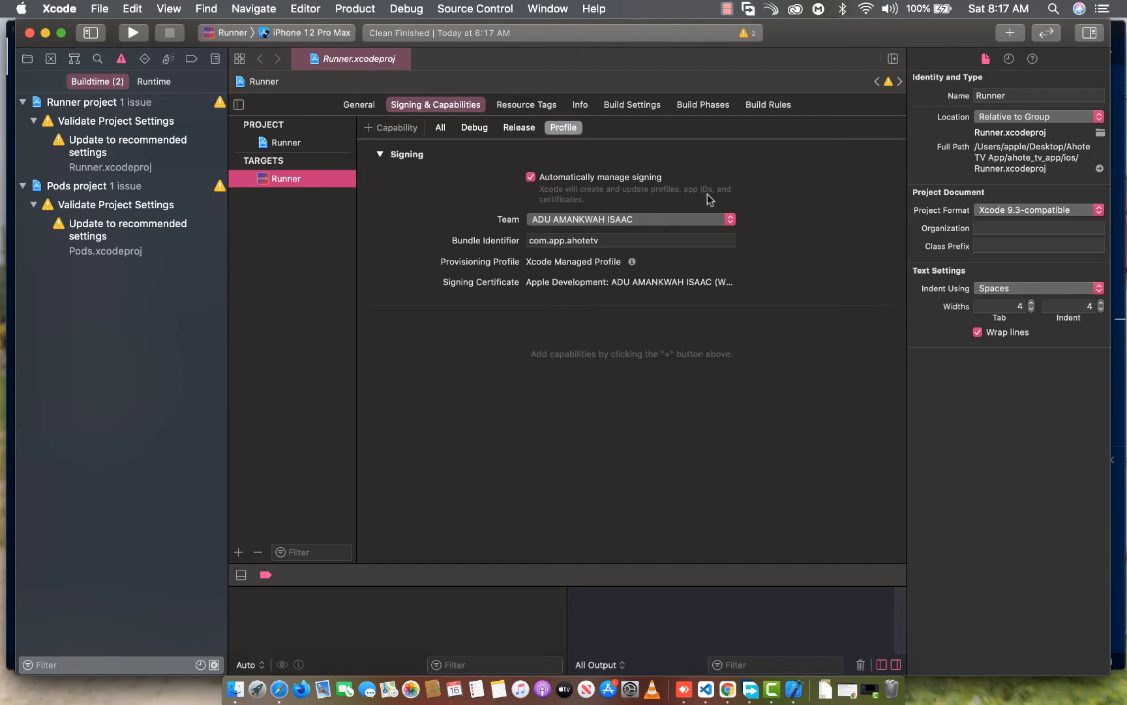
{"action": "left_click", "coordinate": [625, 239]}
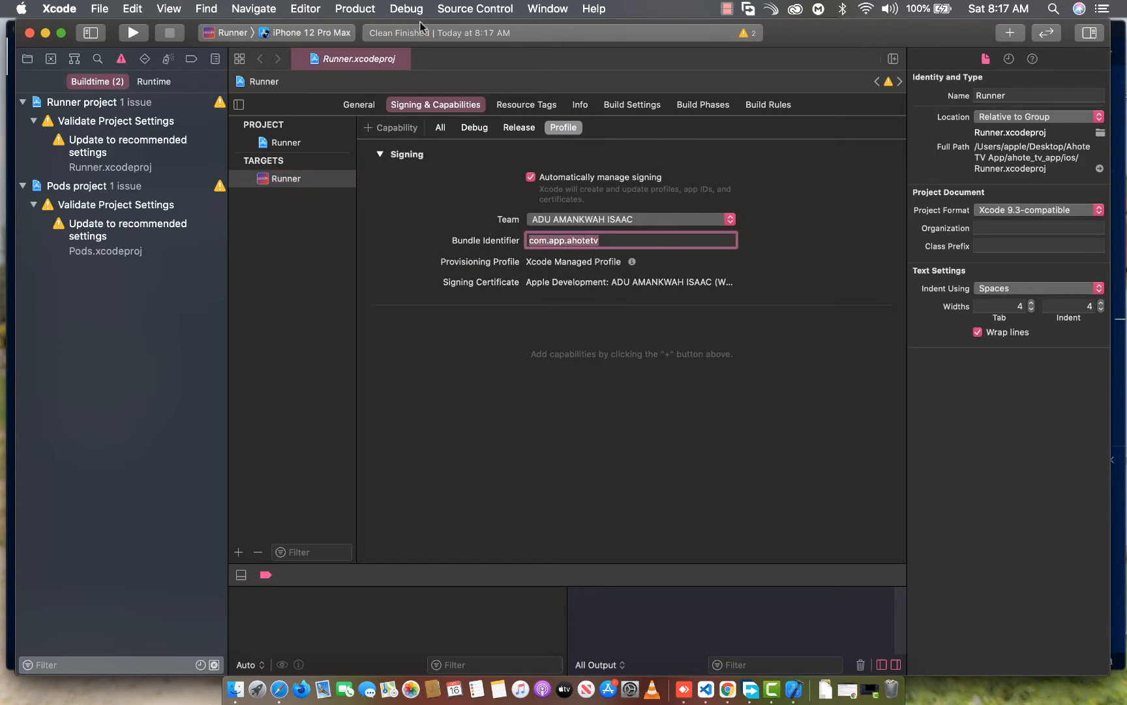
Delete the Runner 1.0.0 (1) archive of com.app.ahotetv from the Organizer and close the Organizer
{"action": "left_click", "coordinate": [365, 8]}
{"action": "mouse_move", "coordinate": [607, 9]}
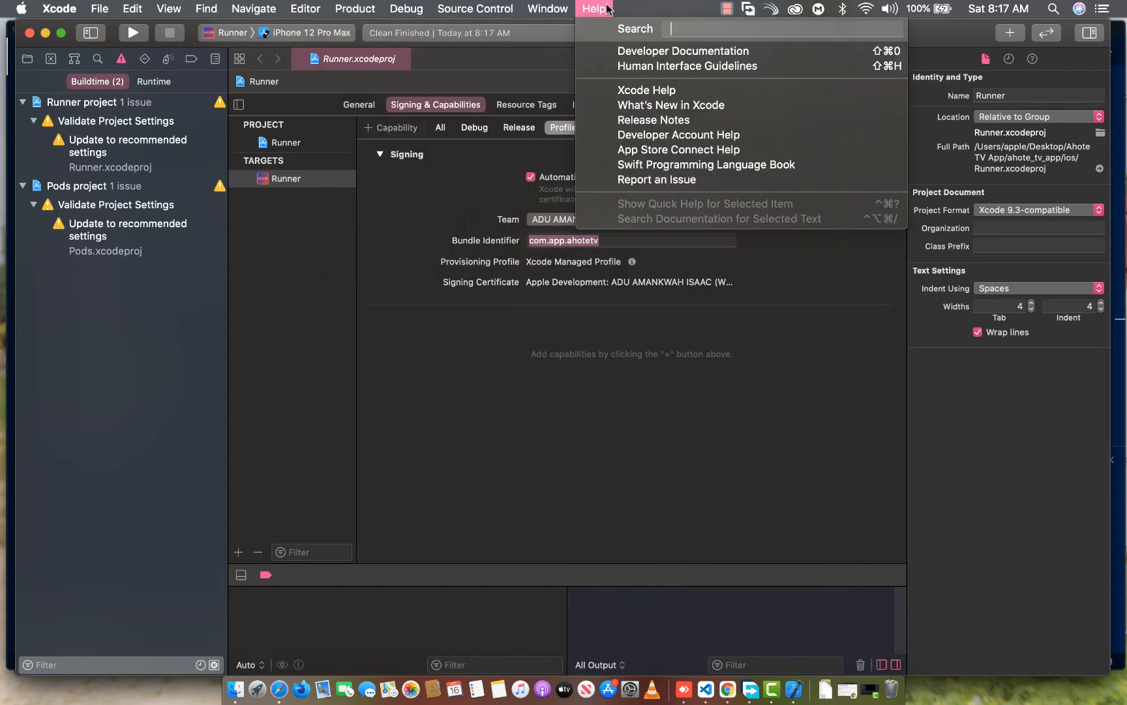
{"action": "mouse_move", "coordinate": [551, 13]}
{"action": "left_click", "coordinate": [568, 224]}
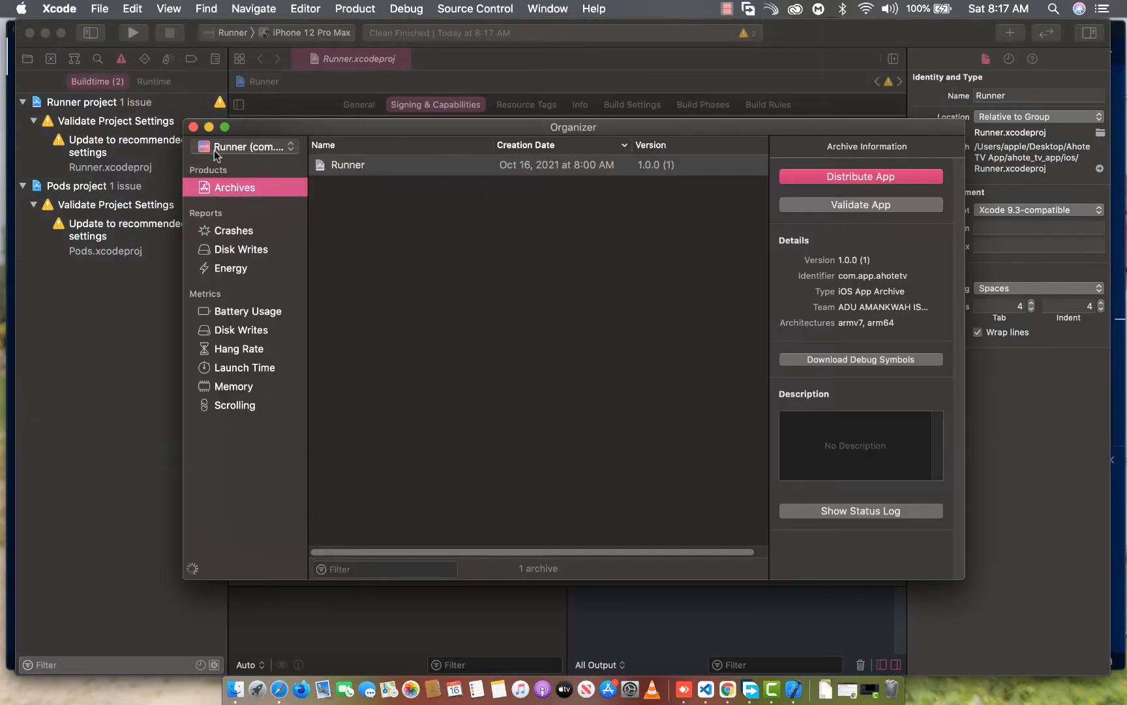
{"action": "left_click", "coordinate": [216, 156]}
{"action": "left_click", "coordinate": [196, 146]}
{"action": "left_click", "coordinate": [445, 171]}
{"action": "right_click", "coordinate": [446, 171]}
{"action": "left_click", "coordinate": [743, 198]}
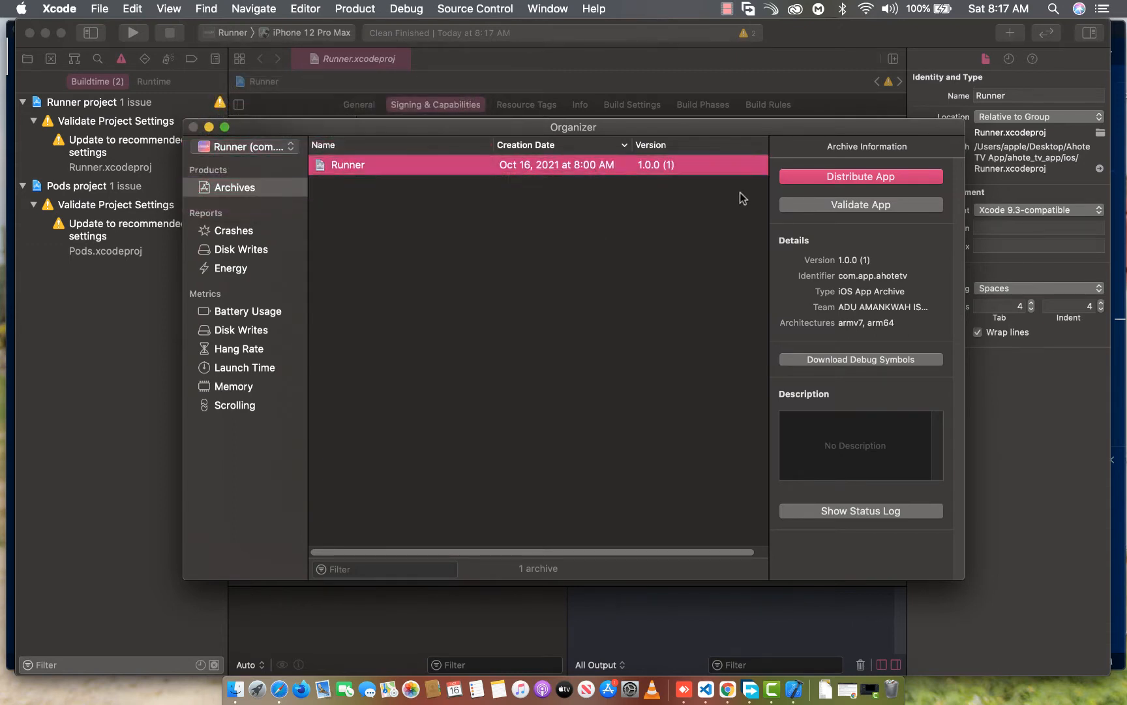
{"action": "left_click", "coordinate": [685, 211]}
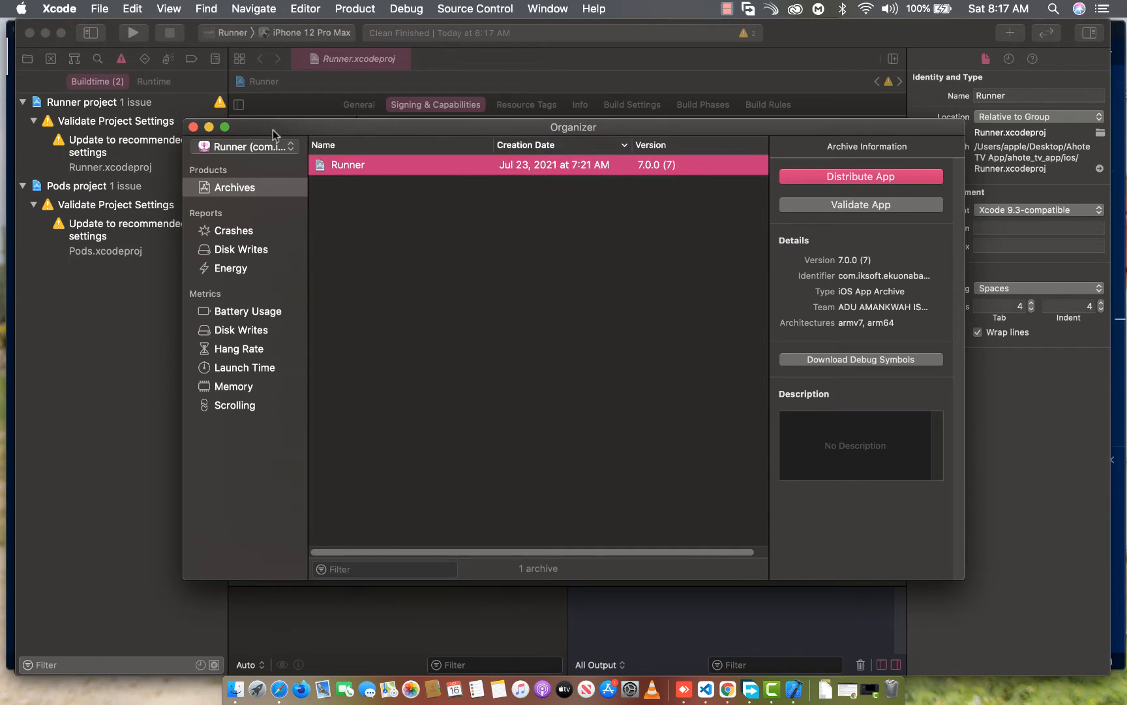
{"action": "left_click", "coordinate": [193, 127]}
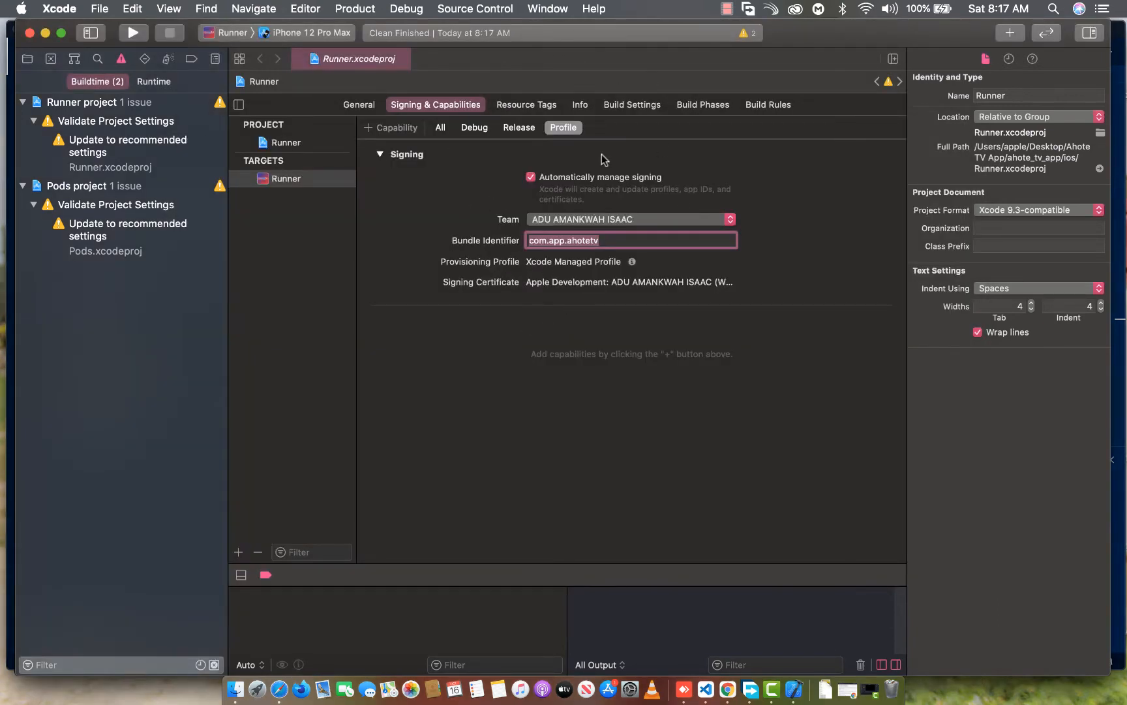
Select the Runner project in the project navigator, keeping its name, and open the Runner target's General settings
{"action": "left_click", "coordinate": [650, 242]}
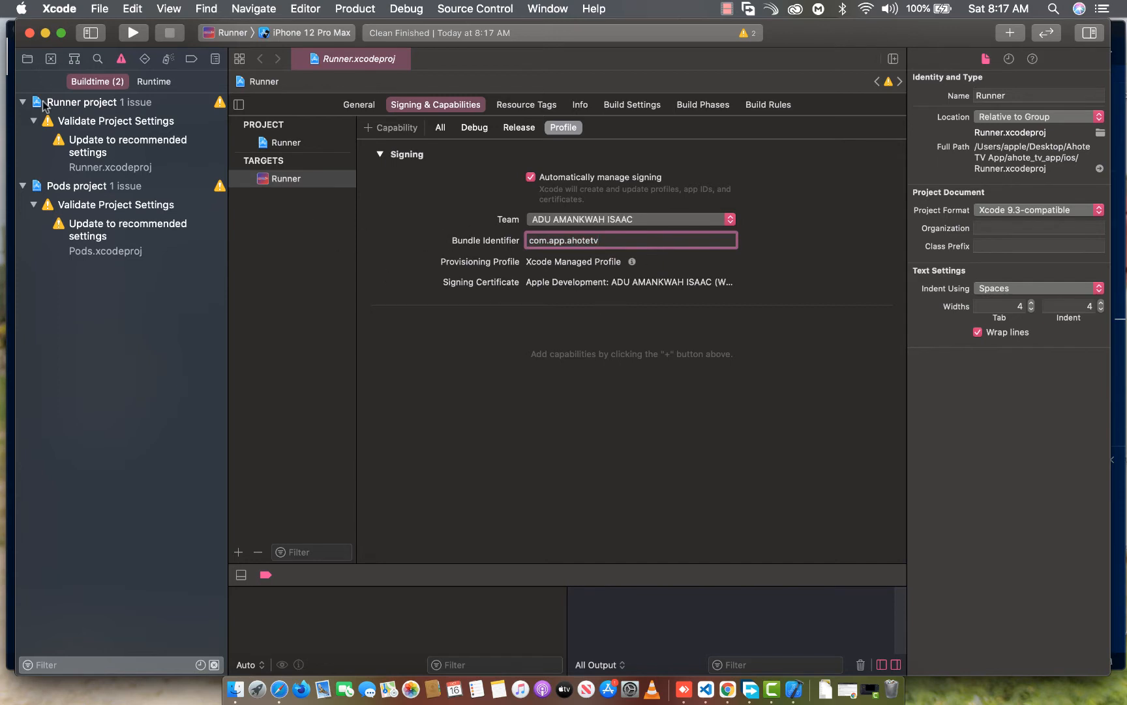
{"action": "left_click", "coordinate": [27, 59]}
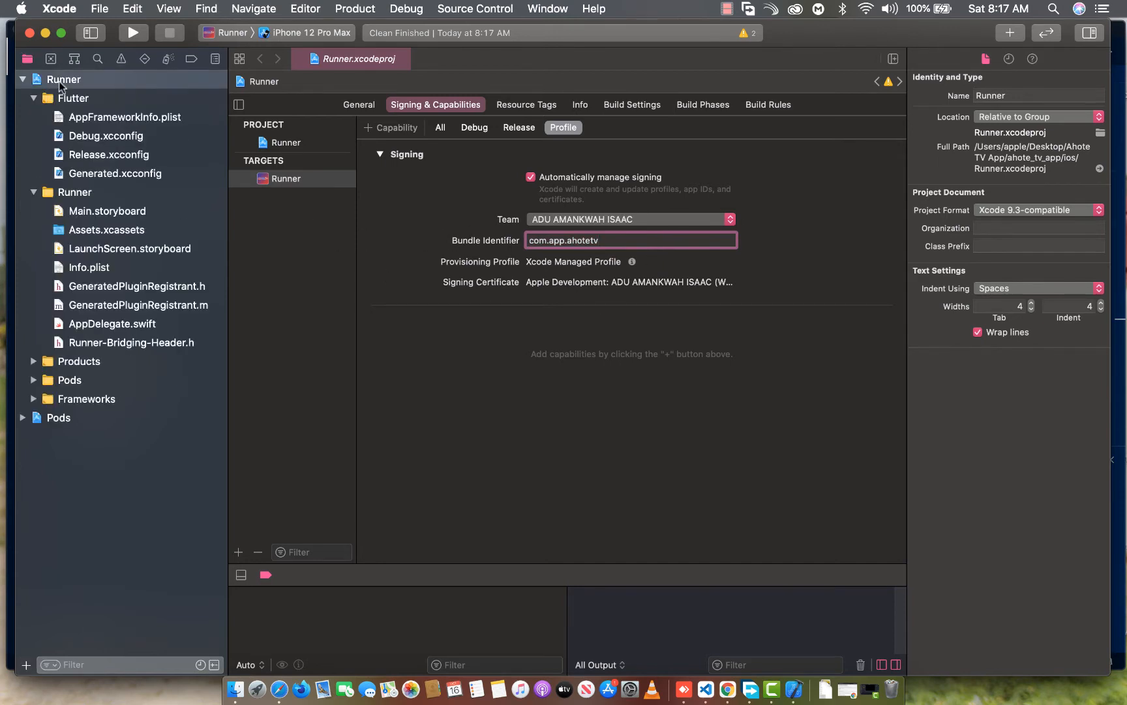
{"action": "left_click", "coordinate": [60, 82]}
{"action": "left_click", "coordinate": [72, 80]}
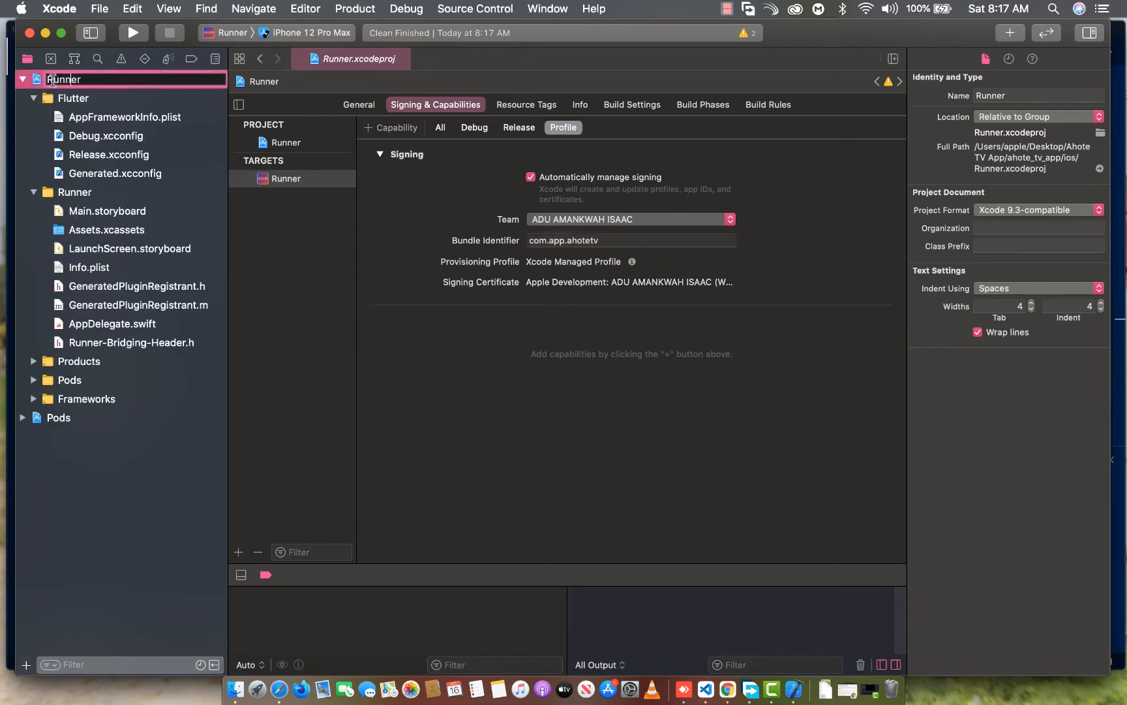
{"action": "key", "text": "Return"}
{"action": "left_click", "coordinate": [357, 106]}
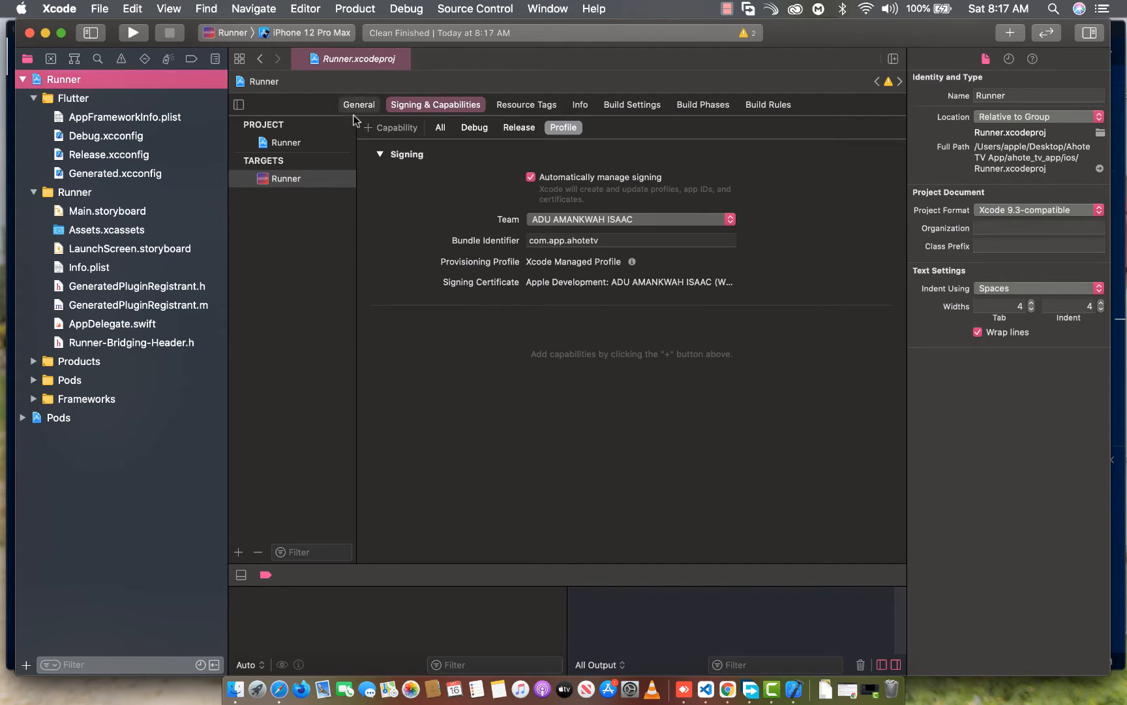
Review the Runner target's display name, bundle identifier, version, build number, signing, resource tags and build settings
{"action": "left_click", "coordinate": [604, 163]}
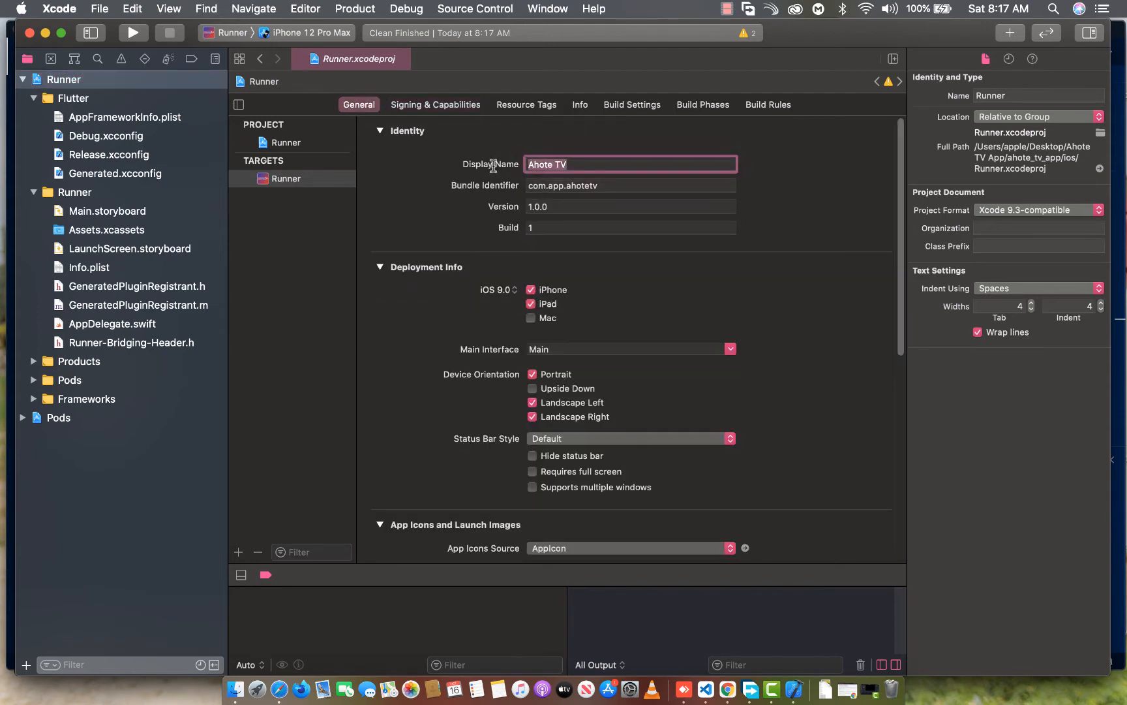
{"action": "left_click_drag", "start_coordinate": [623, 184], "coordinate": [490, 185]}
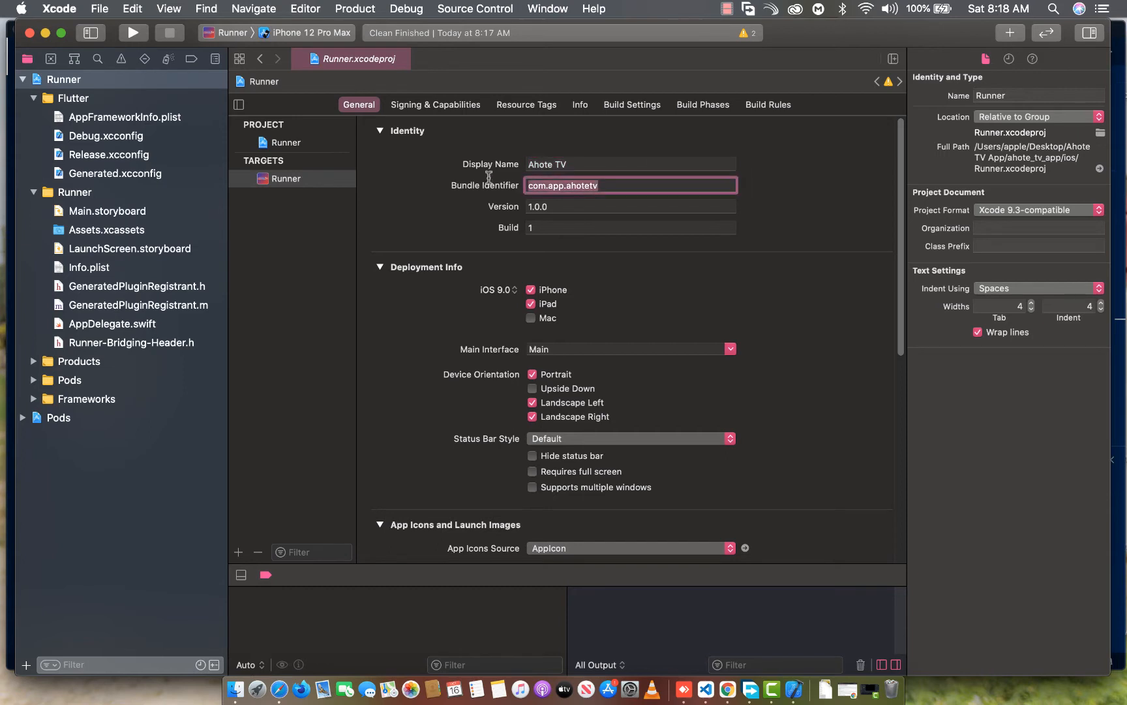
{"action": "left_click_drag", "start_coordinate": [572, 206], "coordinate": [508, 228]}
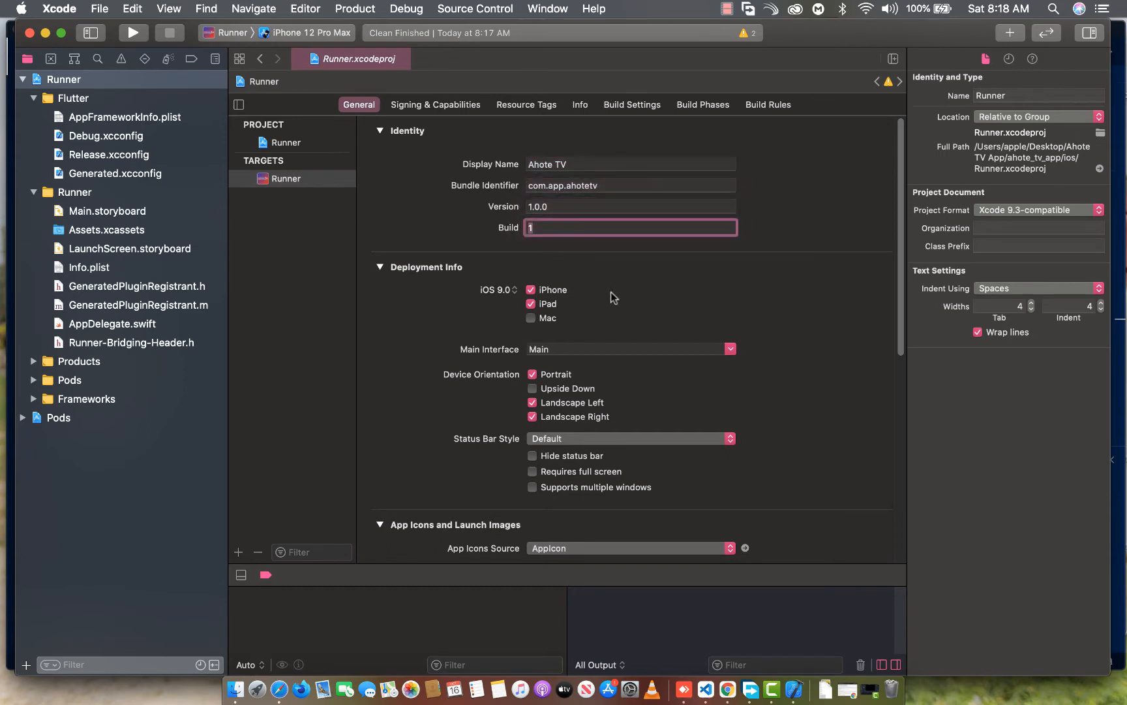
{"action": "left_click", "coordinate": [460, 107]}
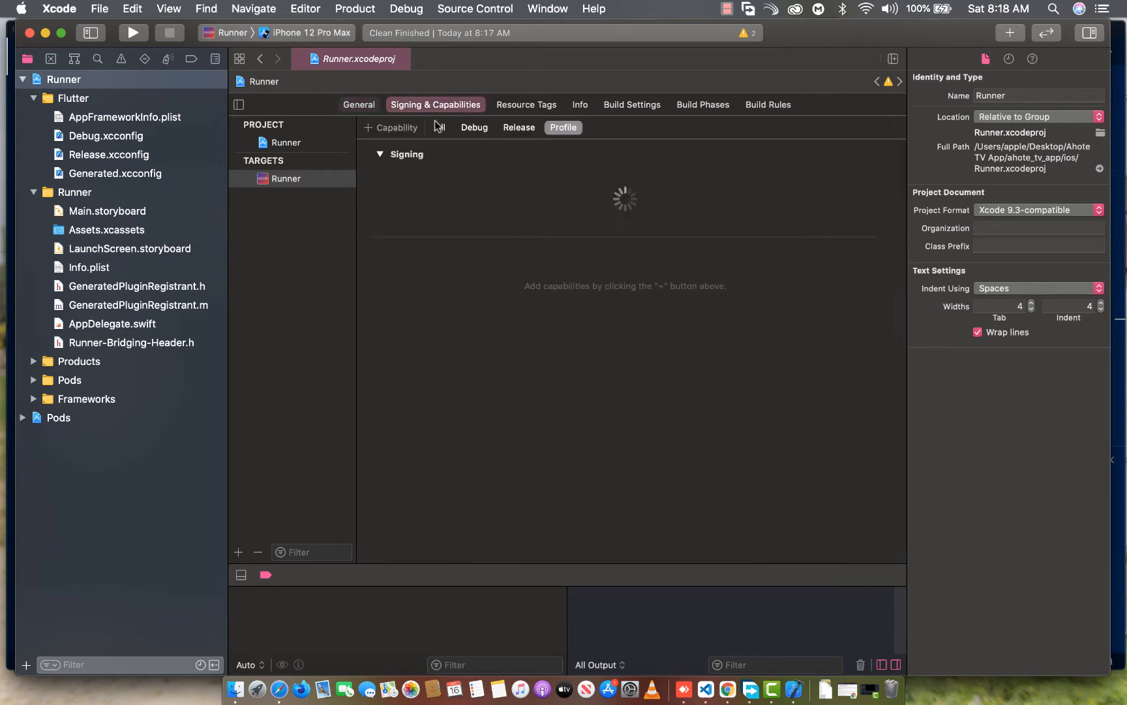
{"action": "left_click", "coordinate": [515, 109]}
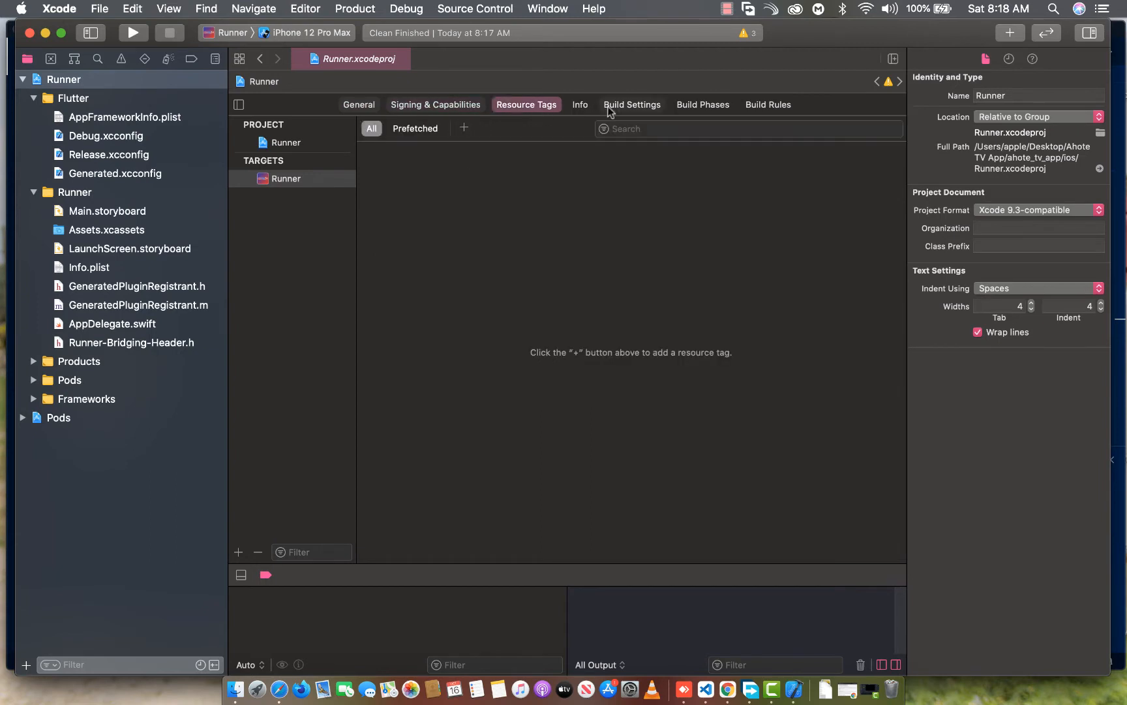
{"action": "left_click", "coordinate": [632, 107]}
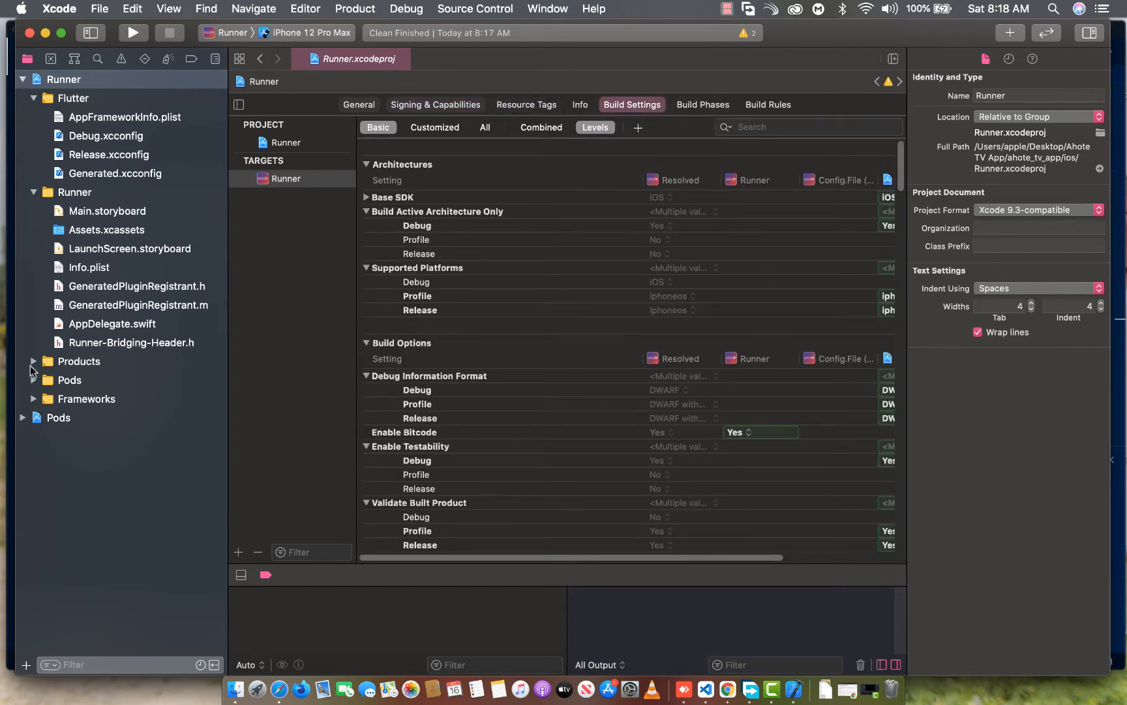
Expand the Products group, inspect the AppIcon set in Assets.xcassets, and return to the Runner project settings
{"action": "left_click", "coordinate": [33, 362]}
{"action": "left_click", "coordinate": [30, 361]}
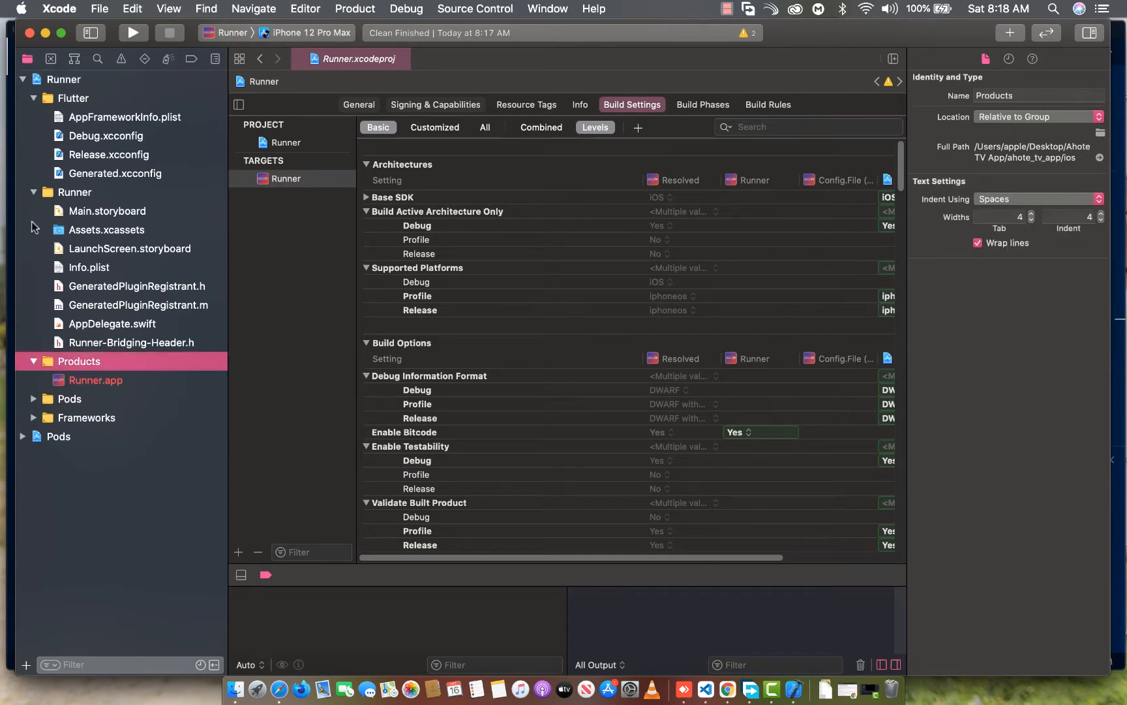
{"action": "left_click", "coordinate": [88, 231]}
{"action": "left_click", "coordinate": [238, 116]}
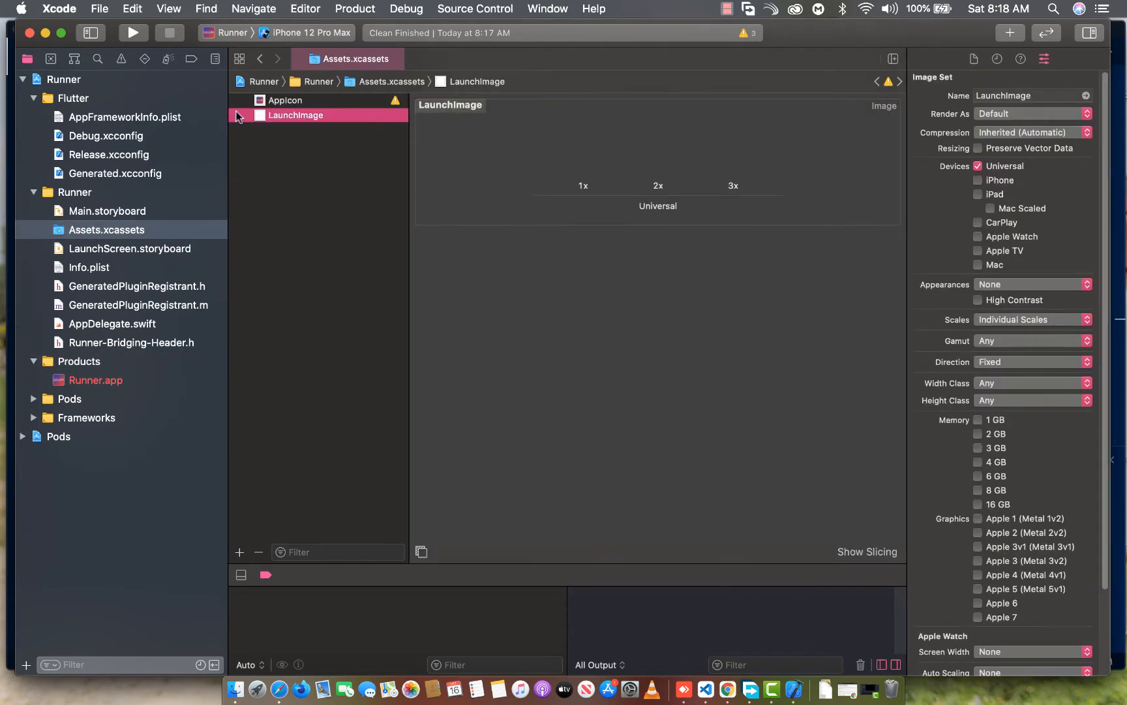
{"action": "left_click", "coordinate": [282, 100]}
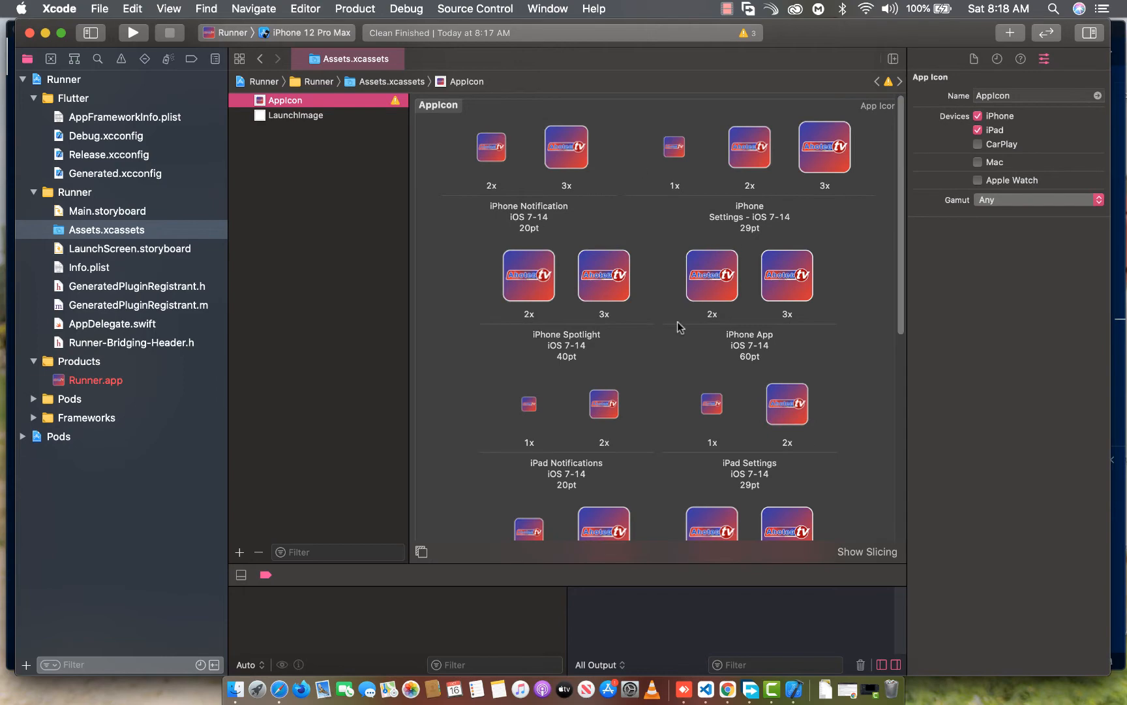
{"action": "scroll", "coordinate": [679, 319], "scroll_direction": "down", "scroll_amount": 10}
{"action": "scroll", "coordinate": [679, 313], "scroll_direction": "up", "scroll_amount": 10}
{"action": "left_click", "coordinate": [50, 83]}
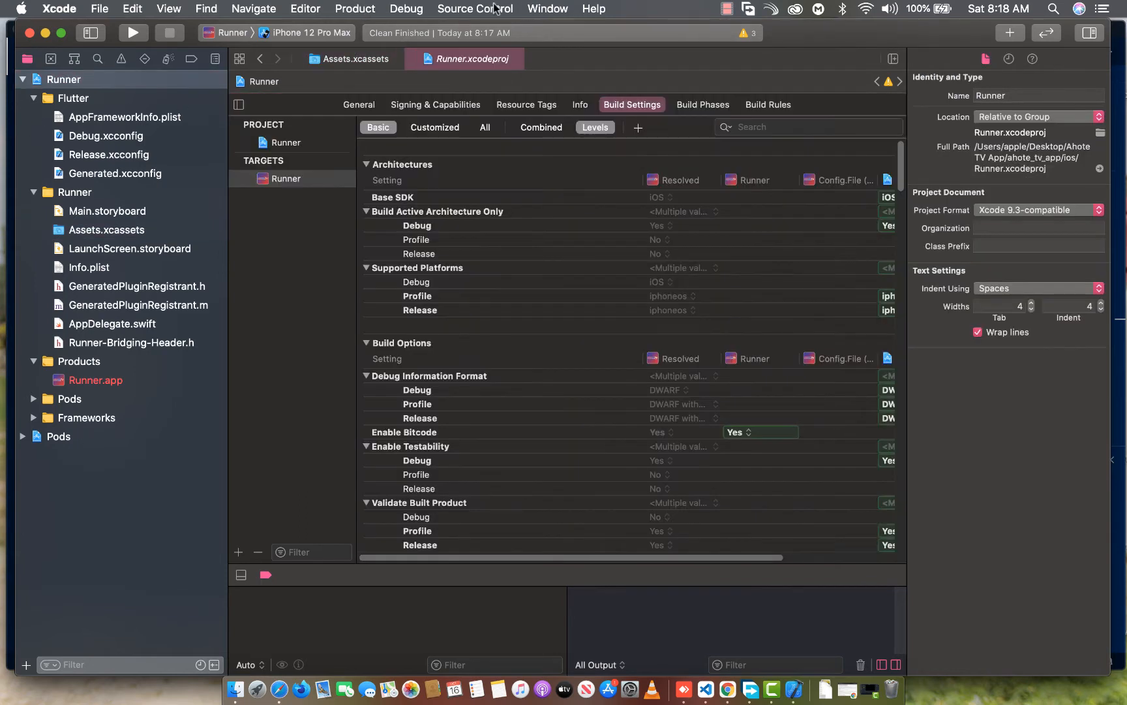
Set the build destination to Any iOS Device (arm64, armv7) and archive the Runner app
{"action": "left_click", "coordinate": [368, 10]}
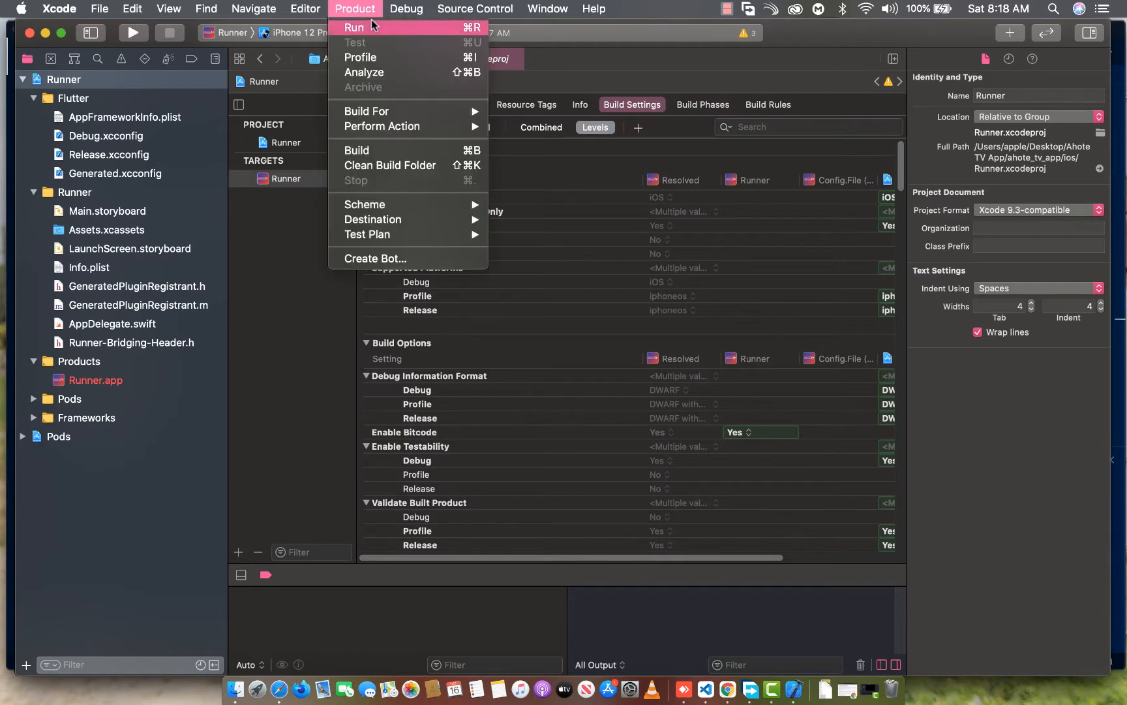
{"action": "mouse_move", "coordinate": [399, 205]}
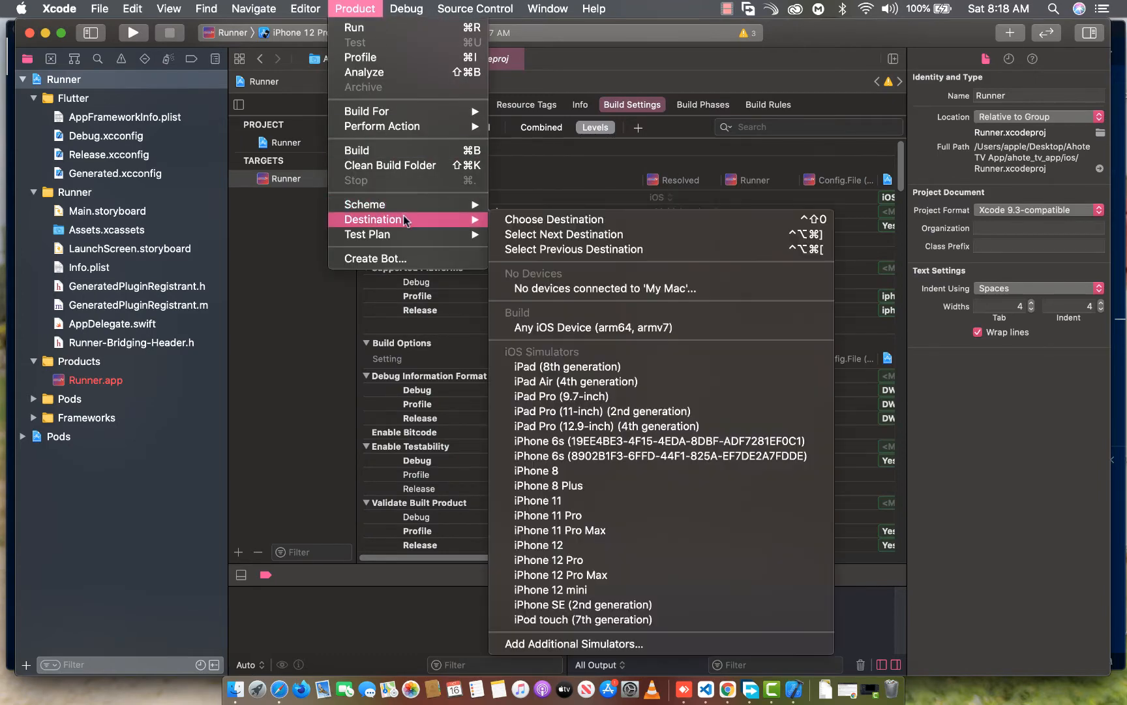
{"action": "left_click", "coordinate": [571, 335]}
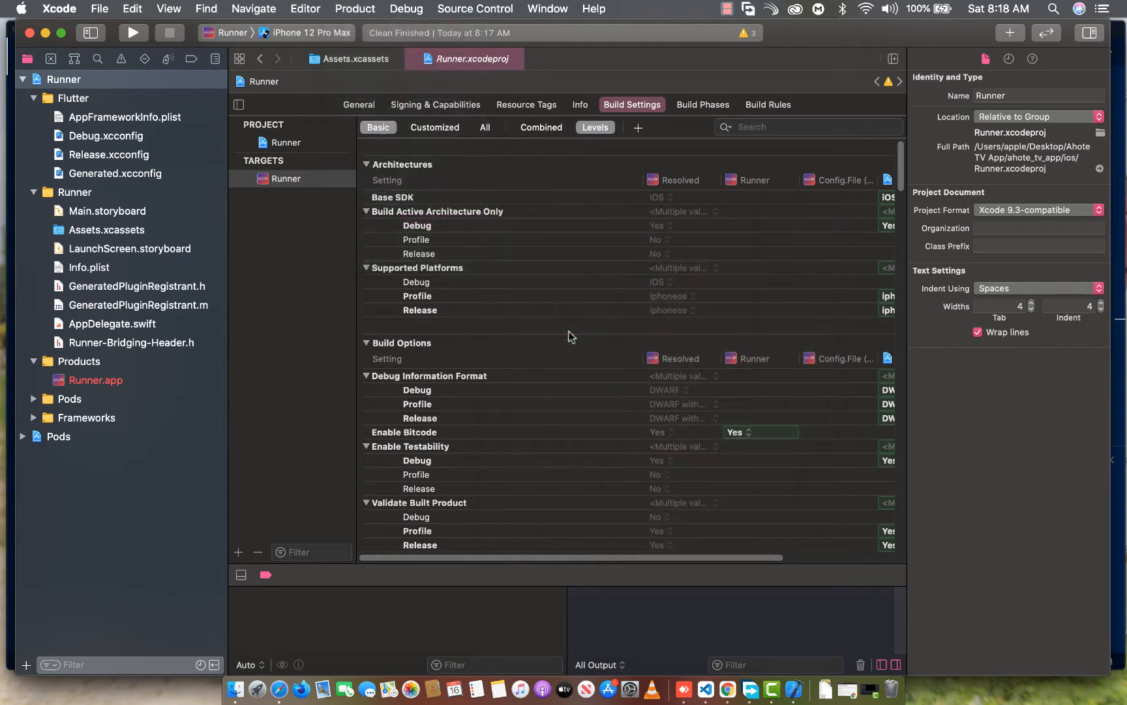
{"action": "left_click", "coordinate": [342, 10]}
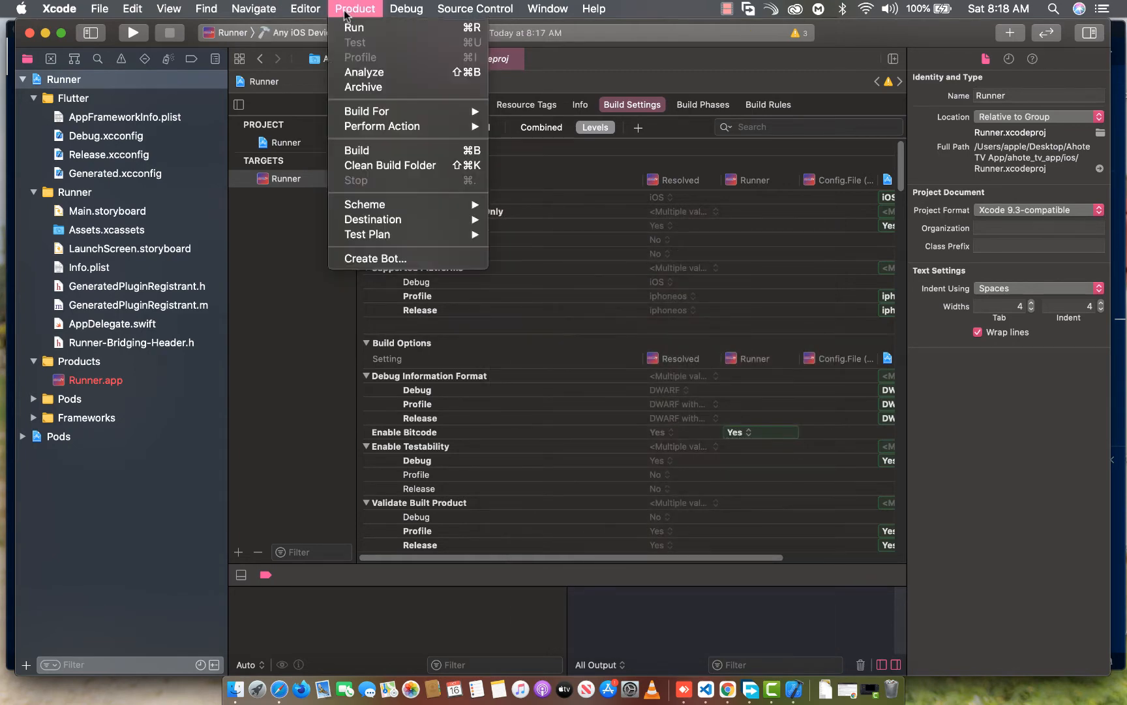
{"action": "left_click", "coordinate": [377, 89]}
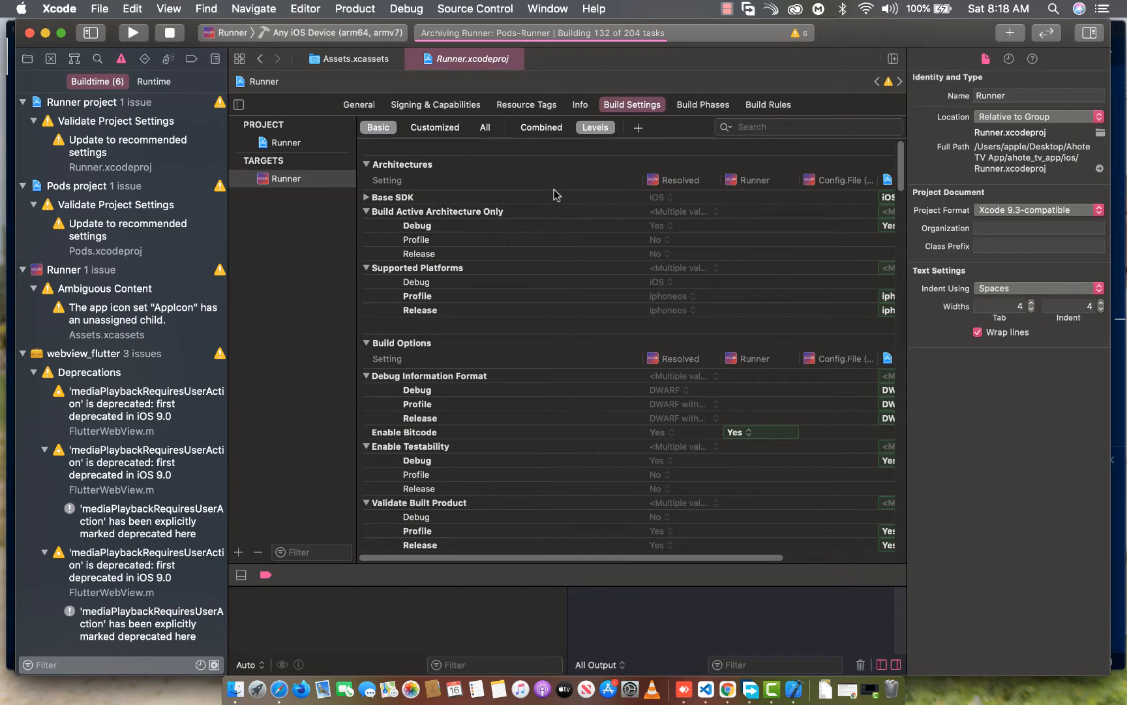
Switch to Safari and open My Apps in App Store Connect through the account page on developer.apple.com
{"action": "left_click", "coordinate": [280, 689]}
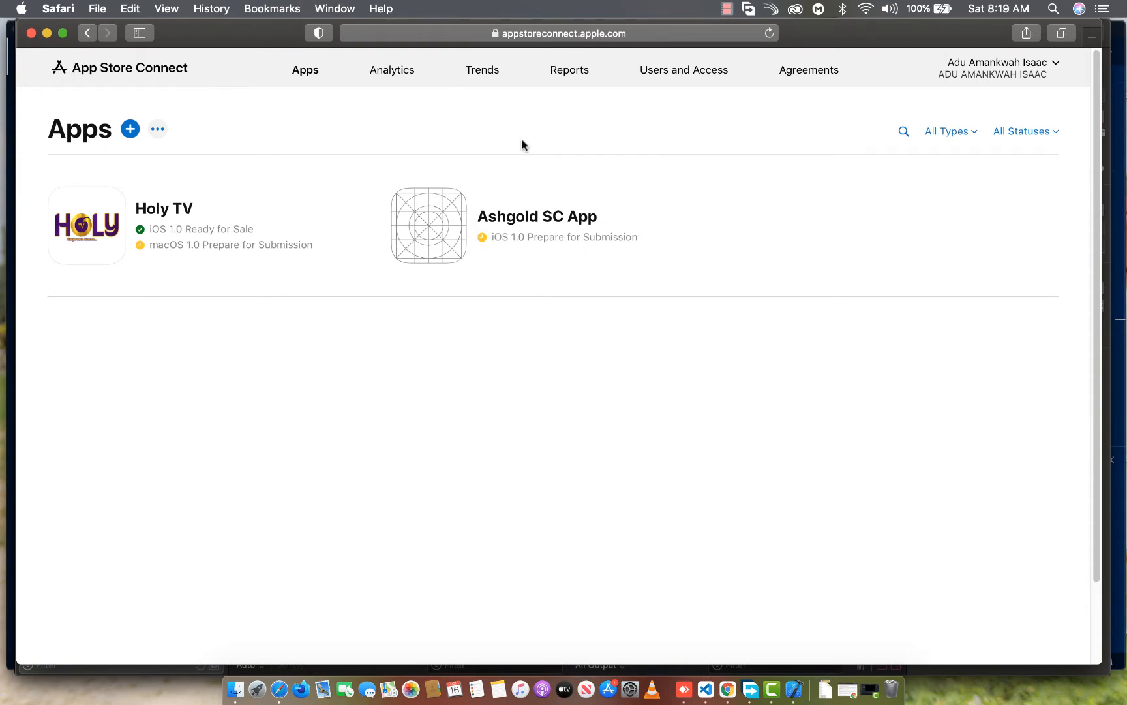
{"action": "left_click", "coordinate": [608, 35]}
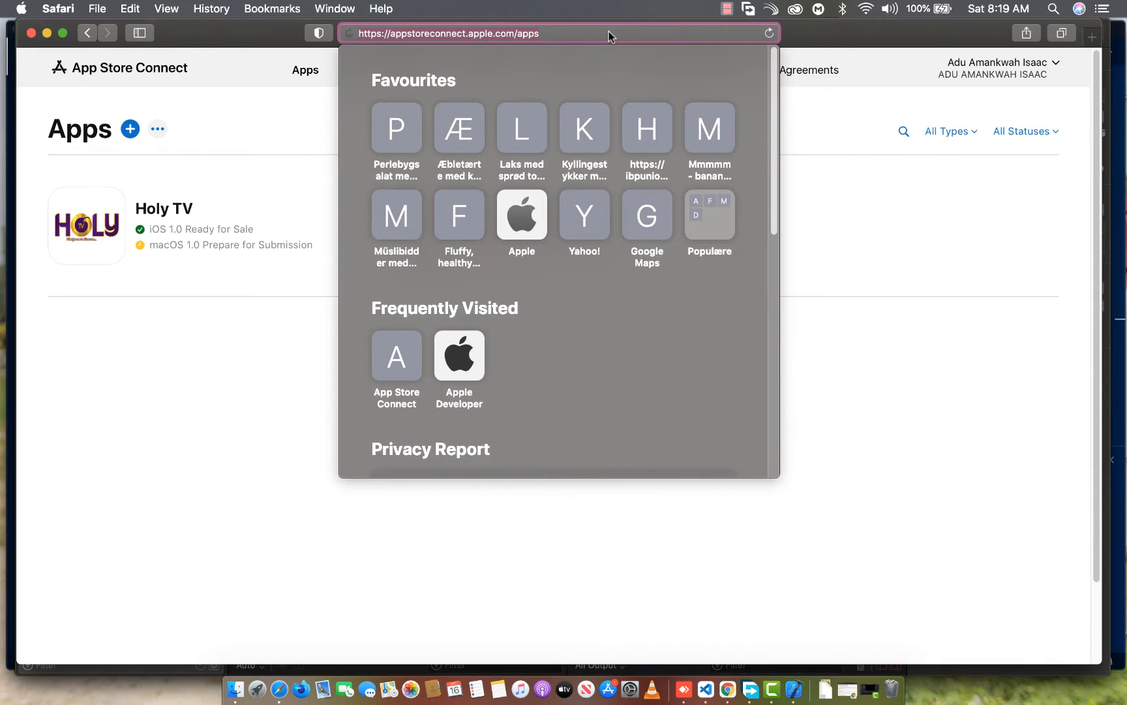
{"action": "key", "text": "BackSpace"}
{"action": "type", "text": "developer.apple.com"}
{"action": "key", "text": "Return"}
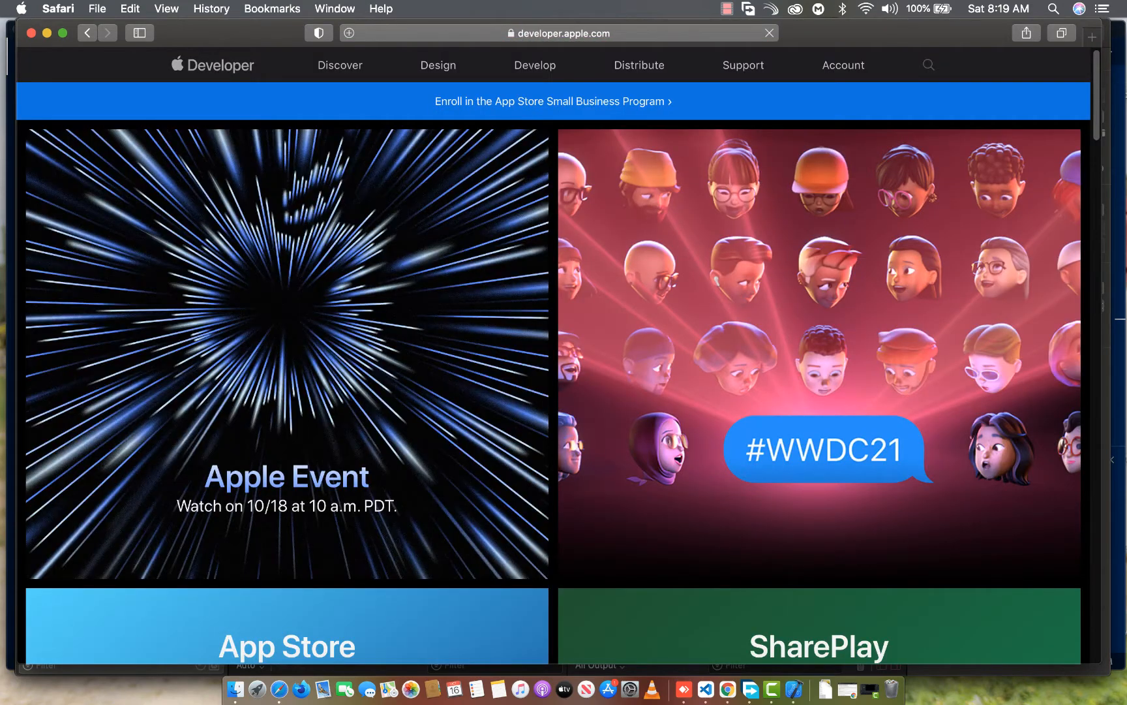
{"action": "left_click", "coordinate": [842, 77]}
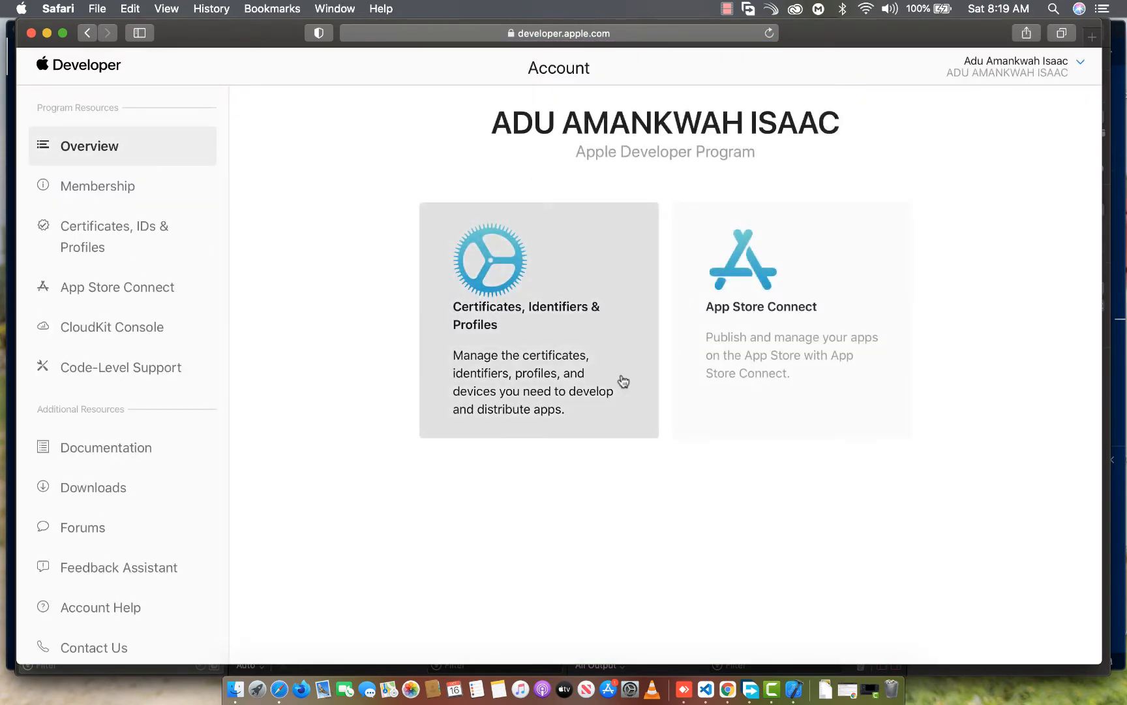
{"action": "left_click", "coordinate": [769, 317]}
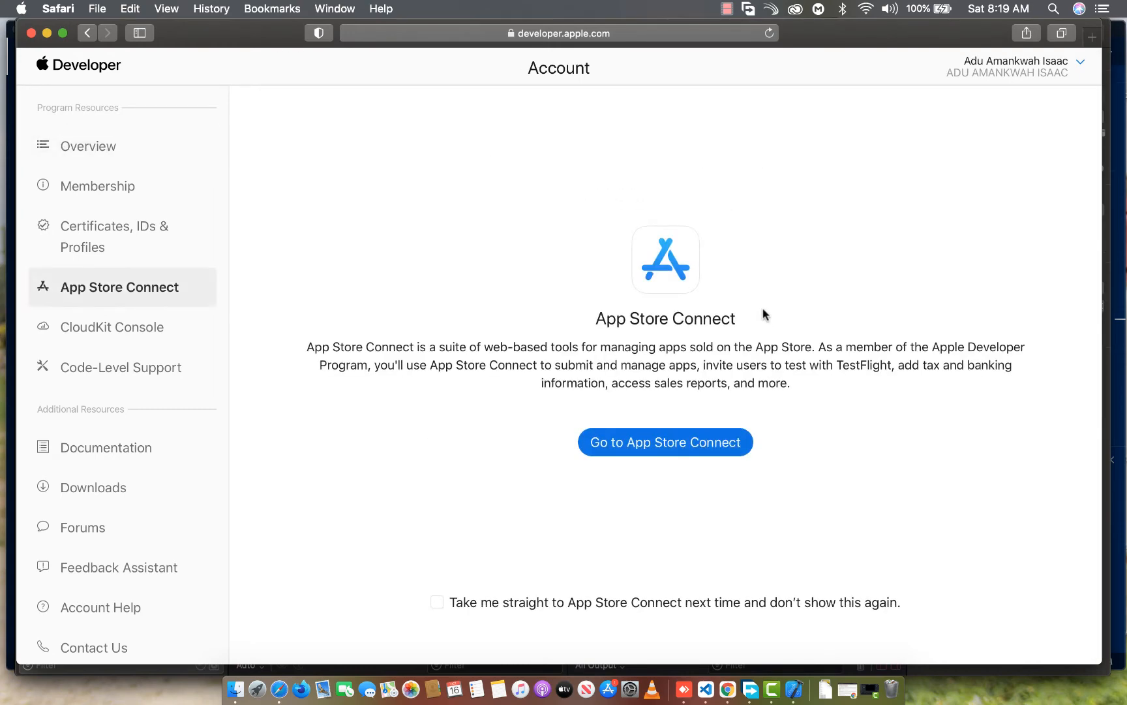
{"action": "left_click", "coordinate": [654, 434]}
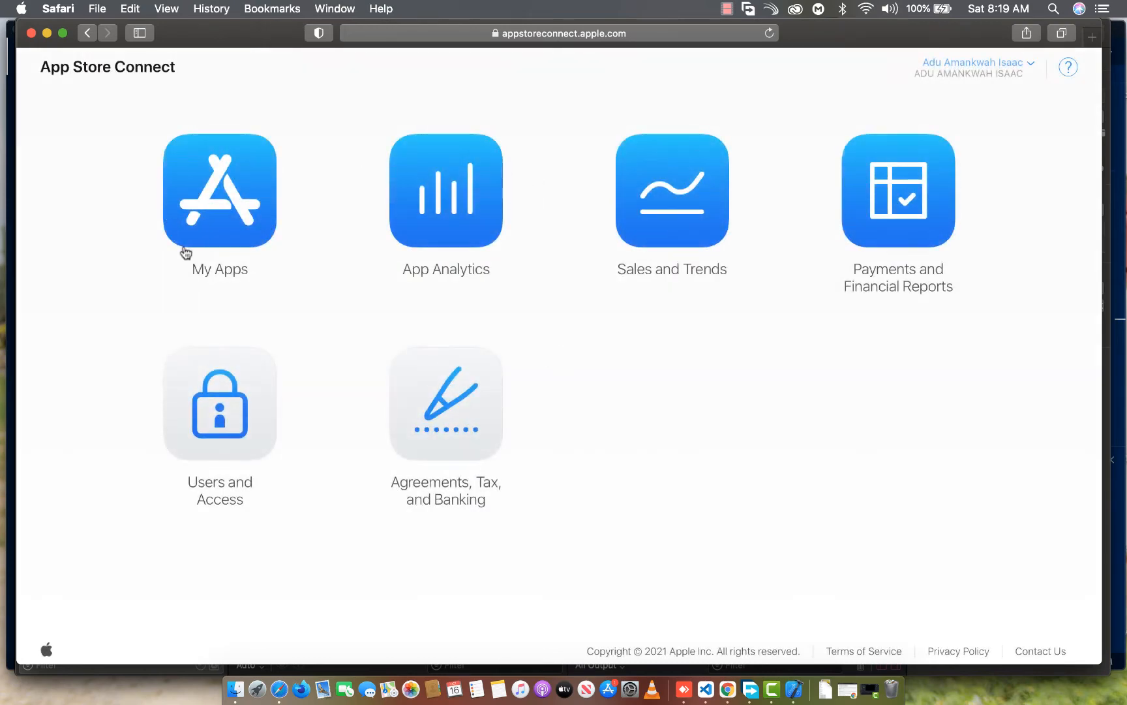
{"action": "left_click", "coordinate": [227, 197]}
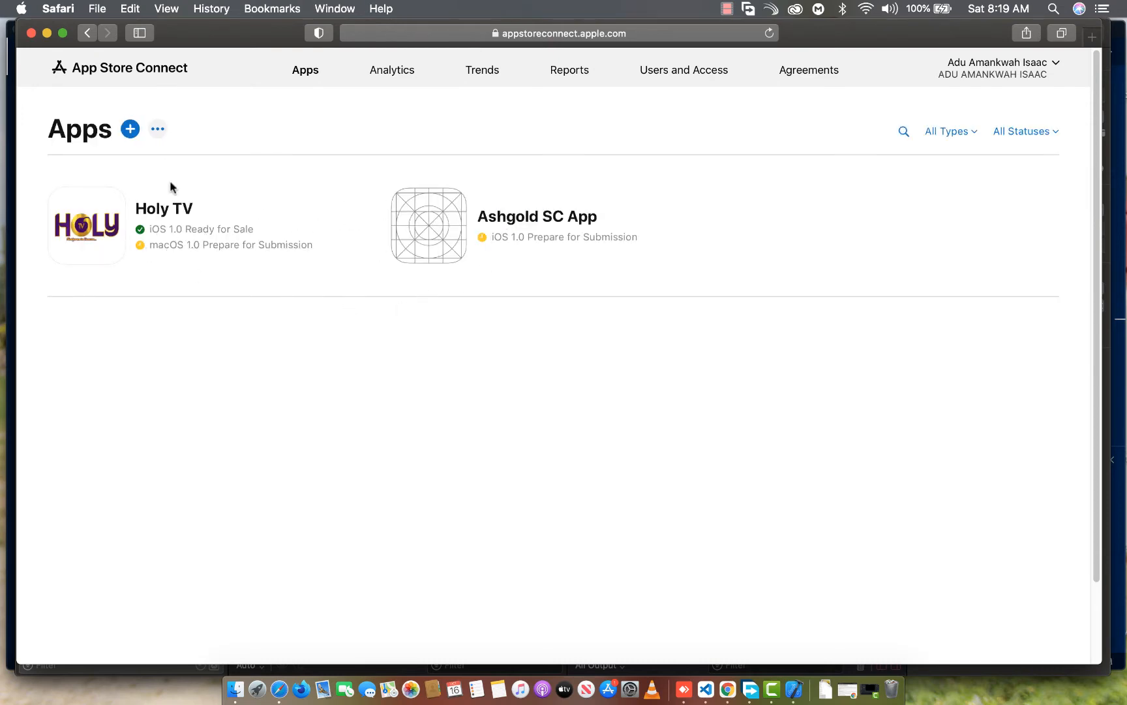
Start a new iOS app named Ahote TV with primary language English (Canada) and bundle ID com.app.ahotetv
{"action": "left_click", "coordinate": [129, 130]}
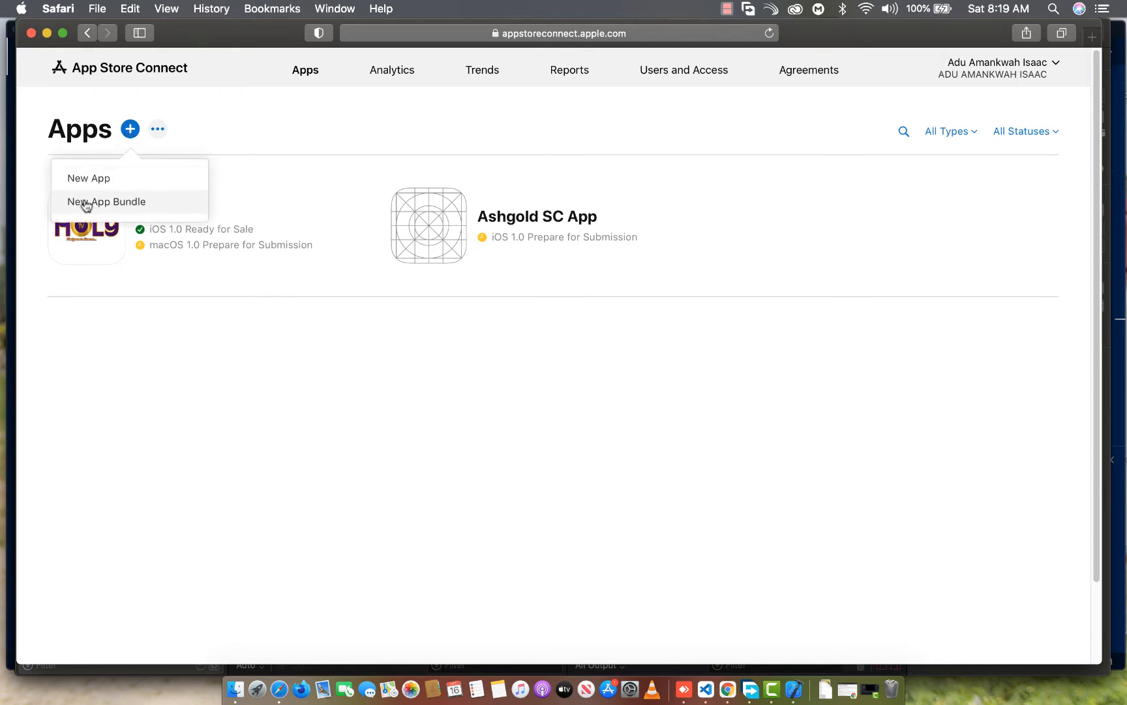
{"action": "left_click", "coordinate": [99, 187]}
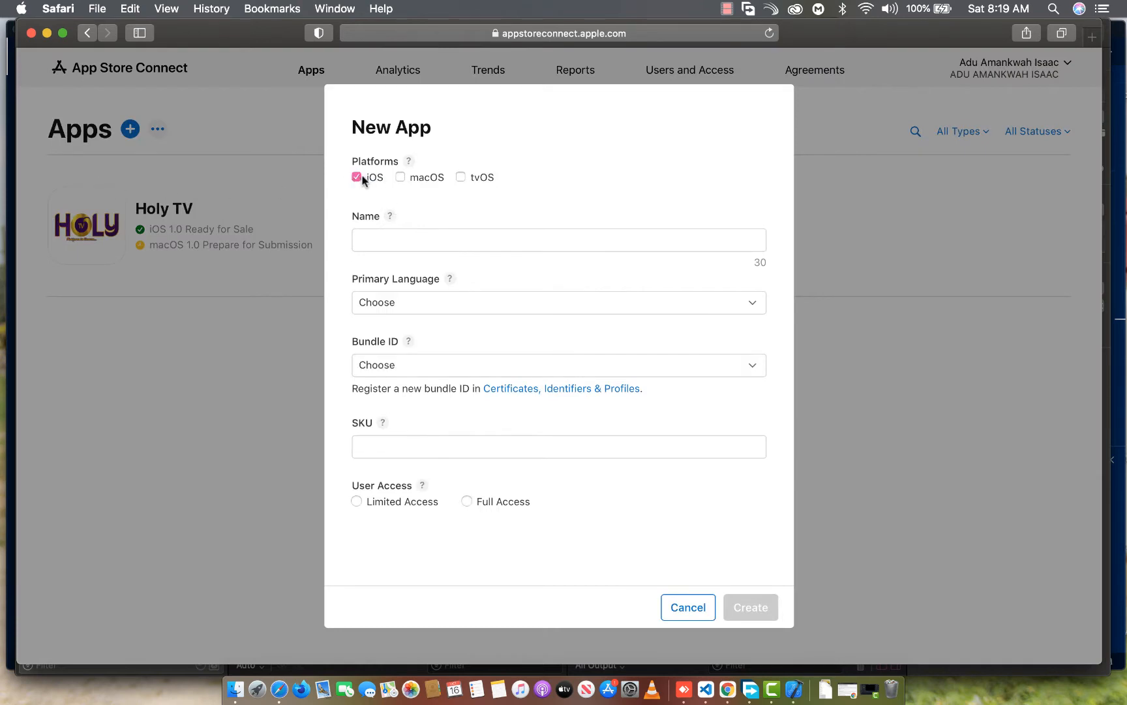
{"action": "left_click", "coordinate": [383, 232]}
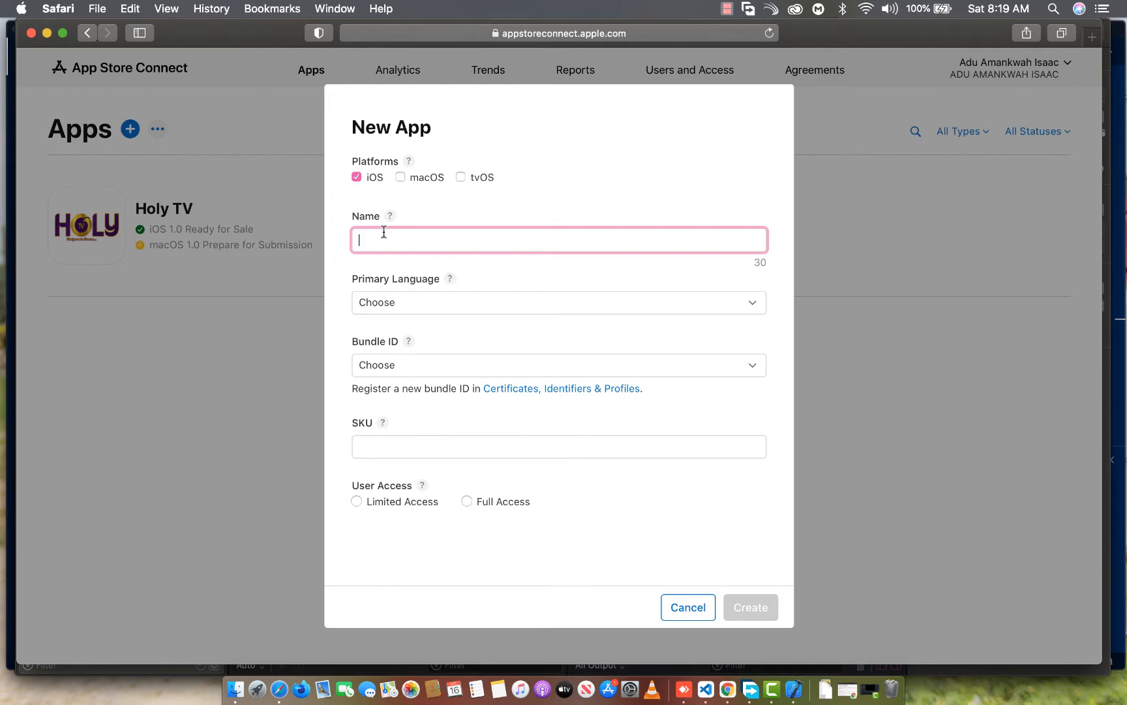
{"action": "type", "text": "Ahote TV"}
{"action": "left_click", "coordinate": [442, 300]}
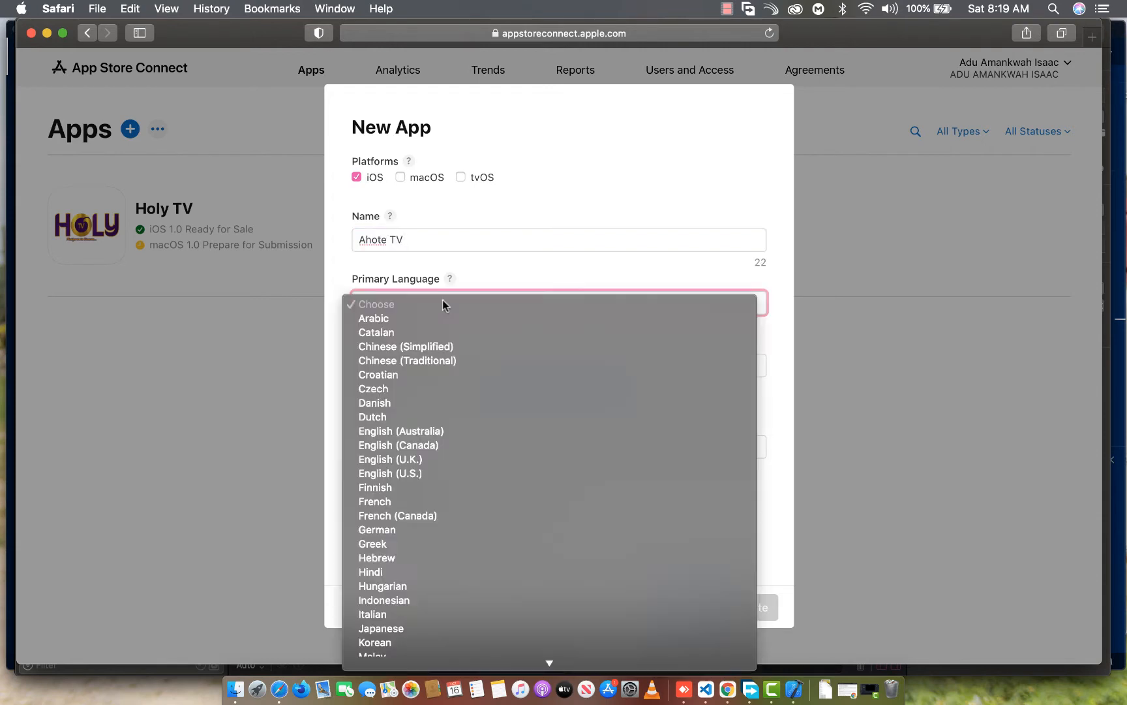
{"action": "left_click", "coordinate": [406, 445]}
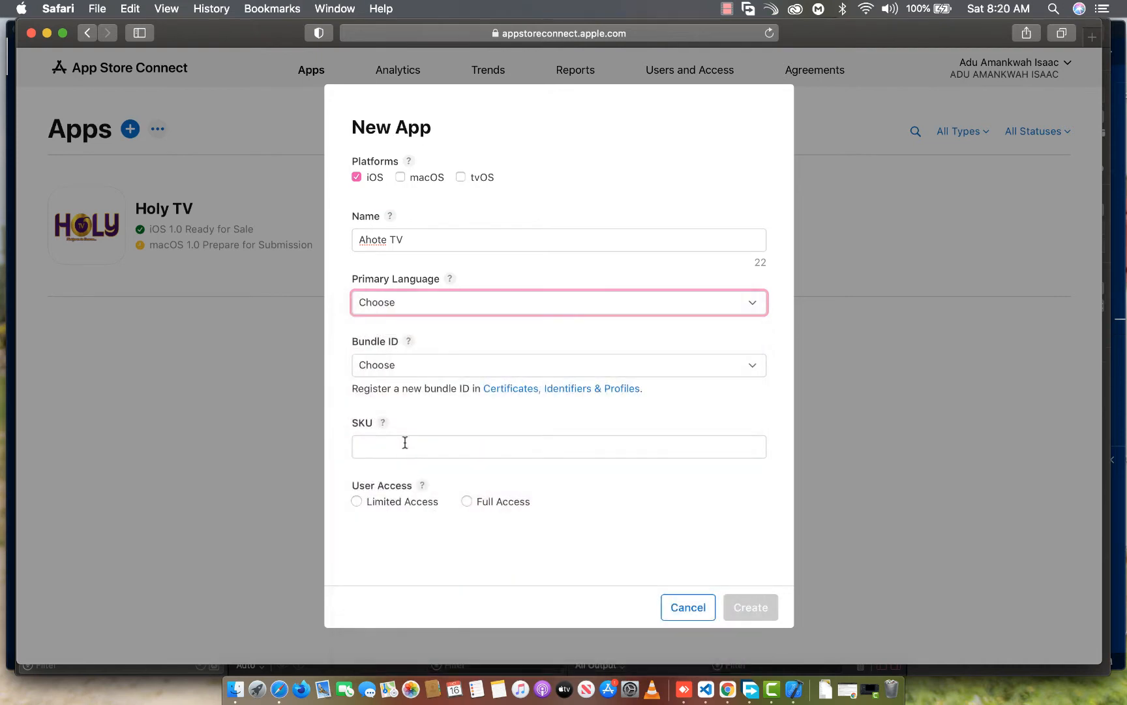
{"action": "left_click", "coordinate": [458, 372]}
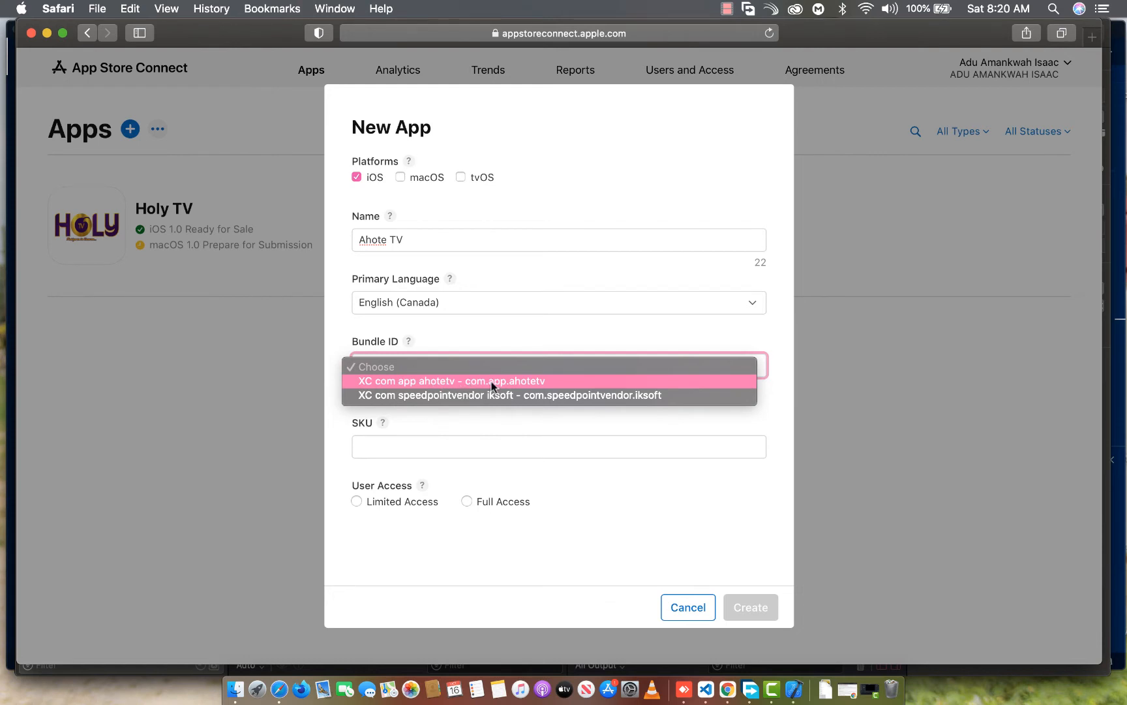
{"action": "left_click", "coordinate": [508, 381]}
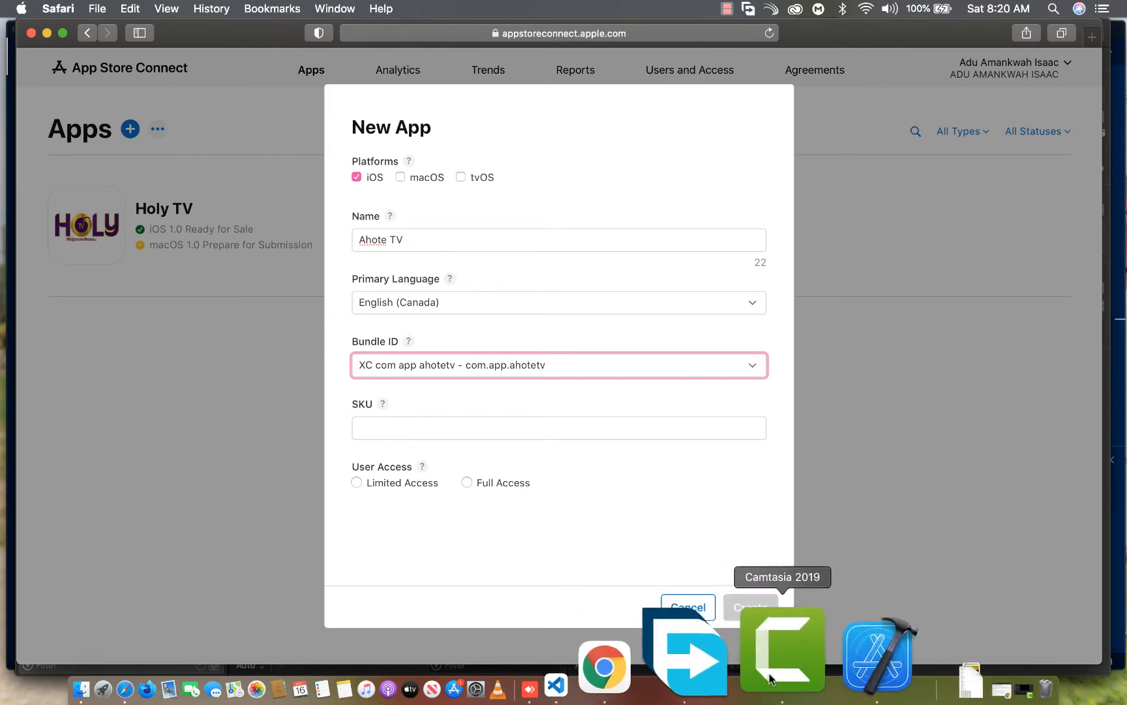
Switch to Xcode and check the Runner target's bundle identifier in its General settings
{"action": "left_click", "coordinate": [803, 659]}
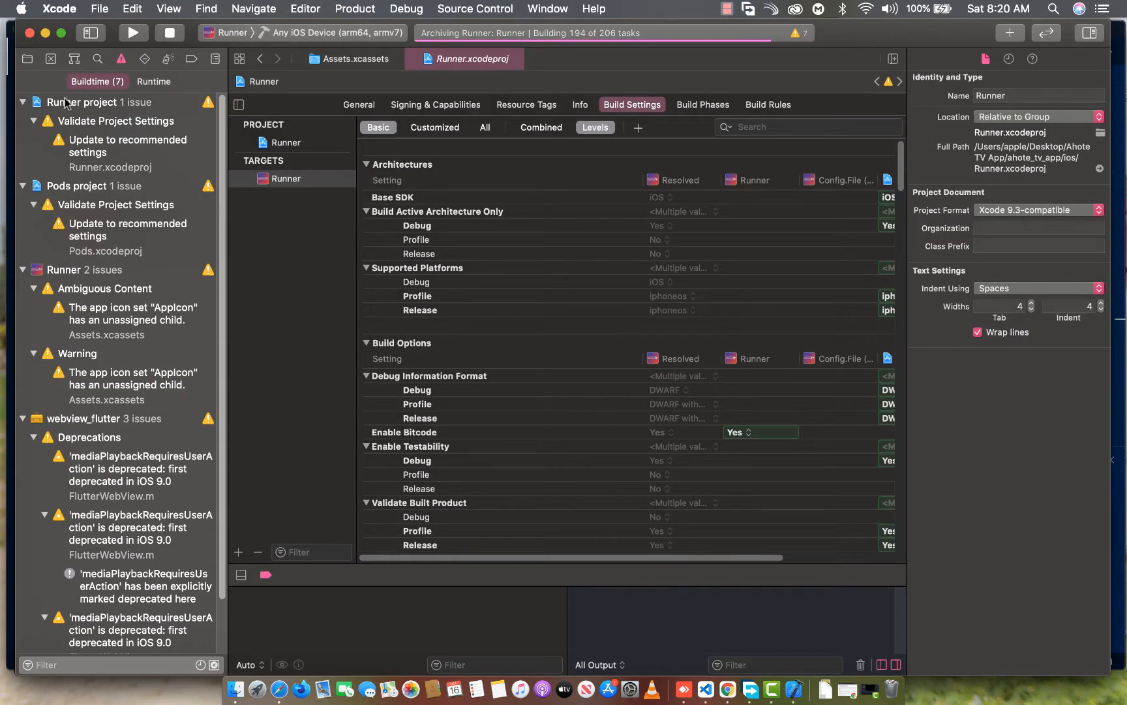
{"action": "left_click", "coordinate": [28, 59]}
{"action": "left_click", "coordinate": [47, 79]}
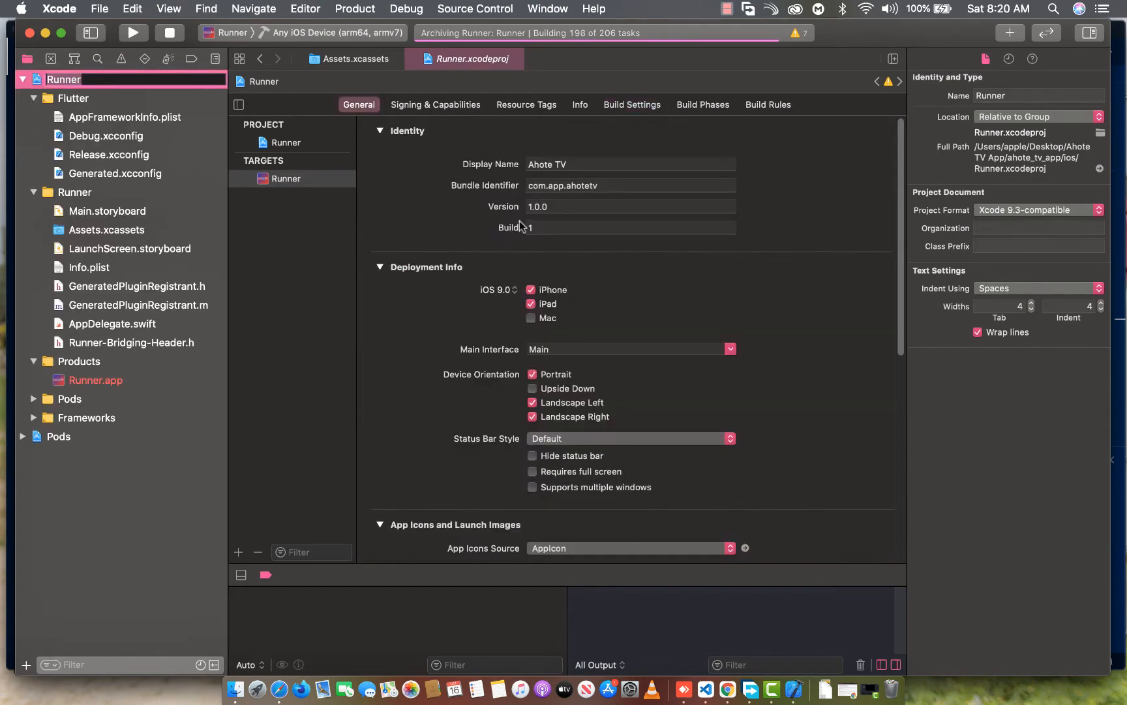
{"action": "left_click", "coordinate": [617, 185]}
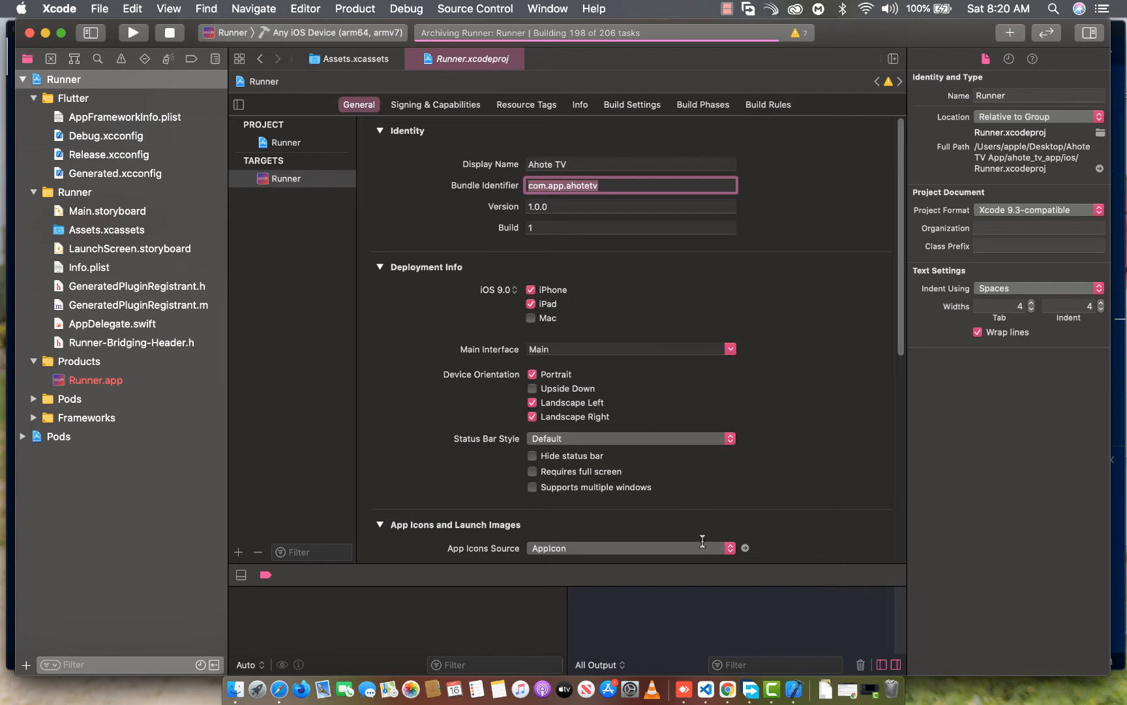
Back in Safari, set the new app's SKU to IKSOFT-AHOTETV and its user access to Full Access
{"action": "left_click", "coordinate": [280, 693]}
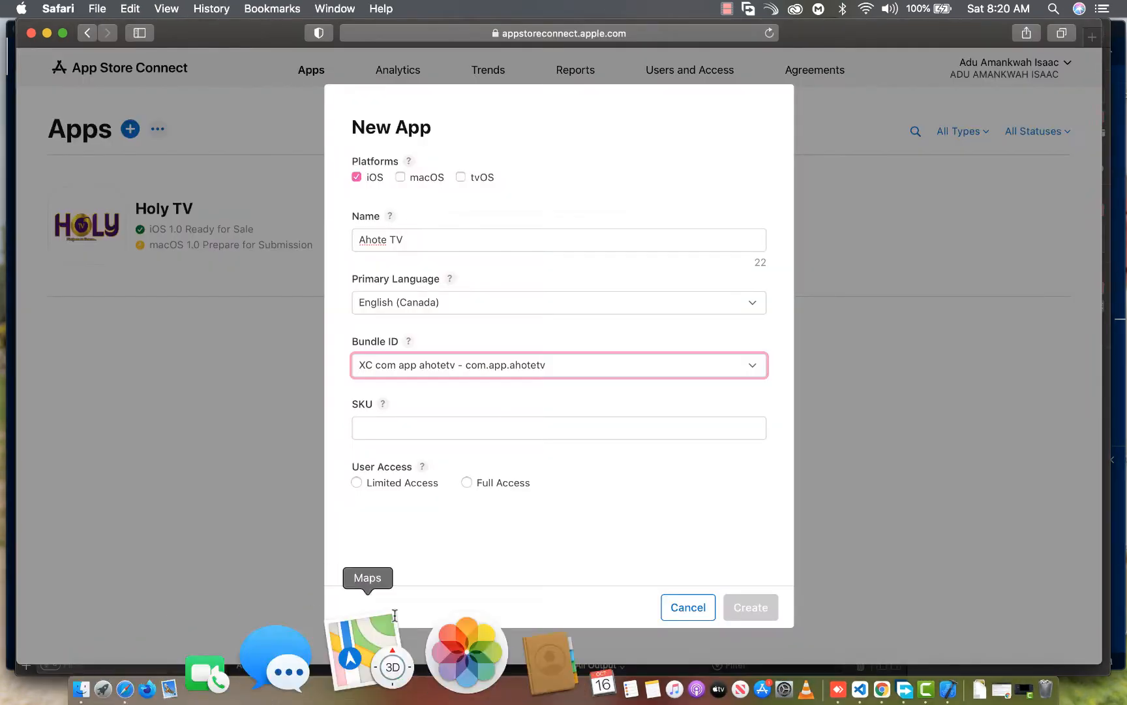
{"action": "left_click", "coordinate": [427, 436]}
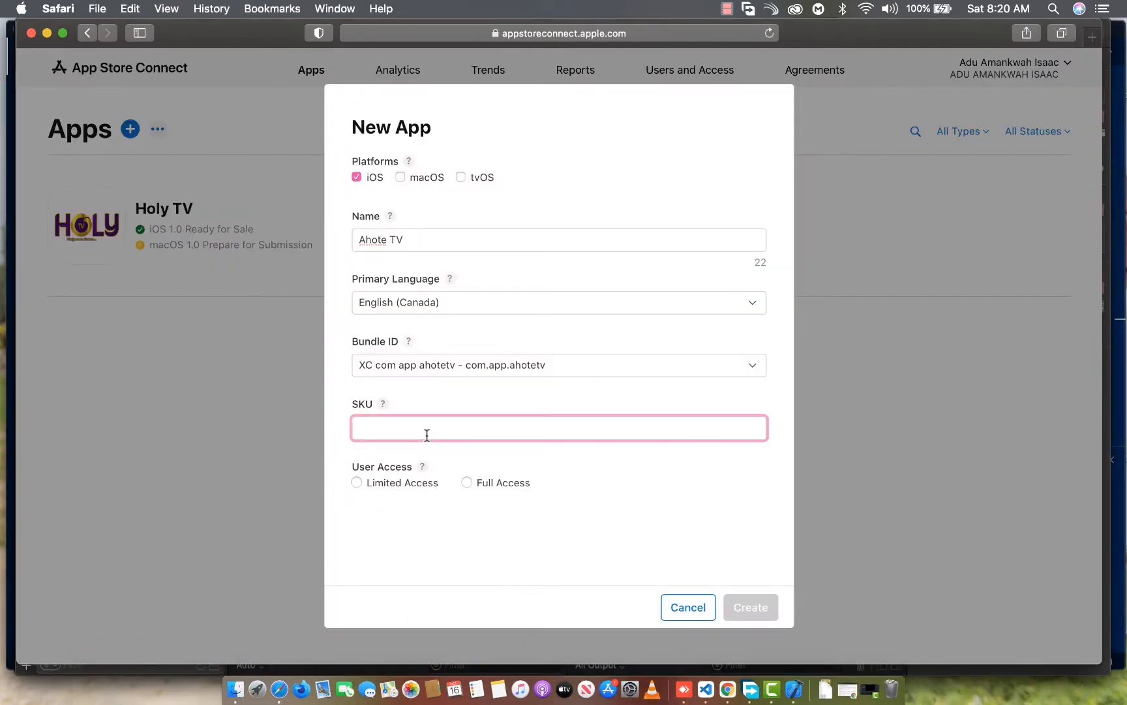
{"action": "type", "text": "IKSOFT-AHOTETV"}
{"action": "left_click", "coordinate": [479, 485]}
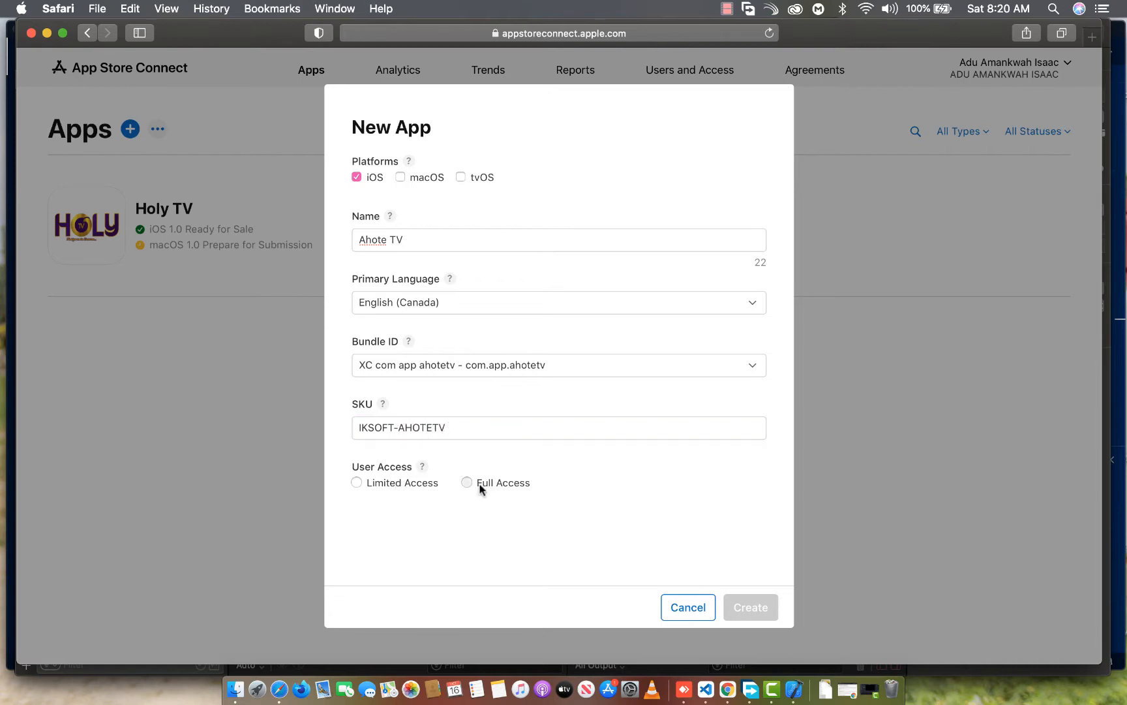
Create the app record, and in Xcode validate the Runner archive with the preset App Store Connect options and automatically managed signing
{"action": "left_click", "coordinate": [750, 608]}
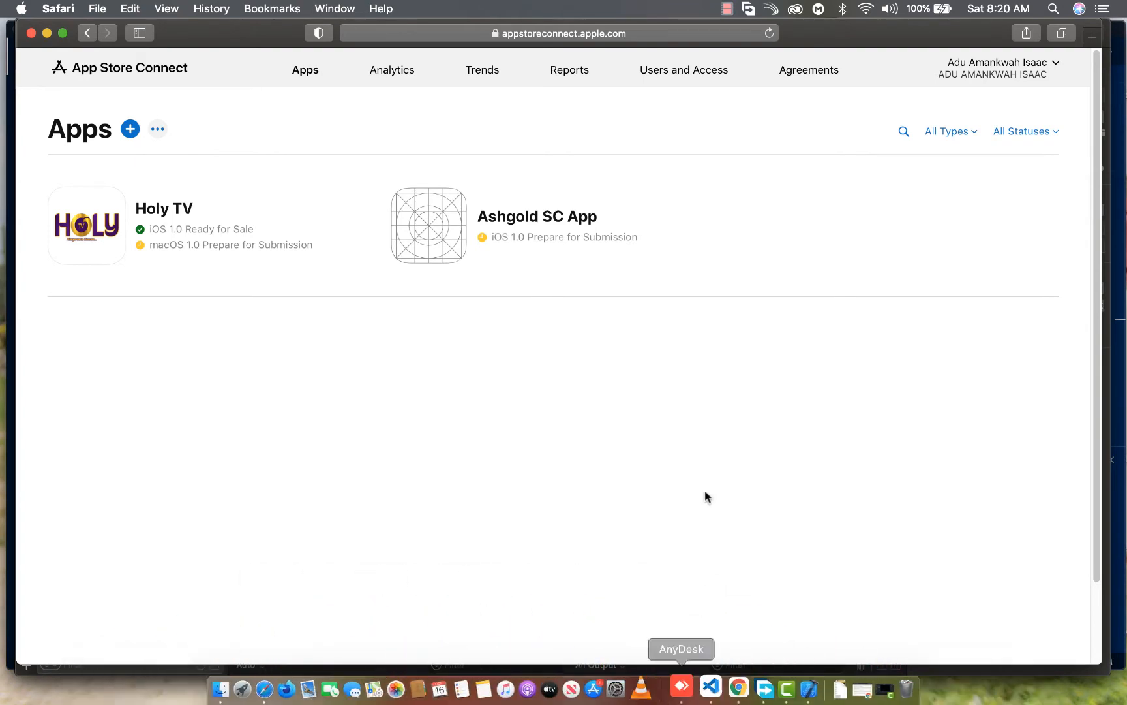
{"action": "left_click", "coordinate": [793, 684]}
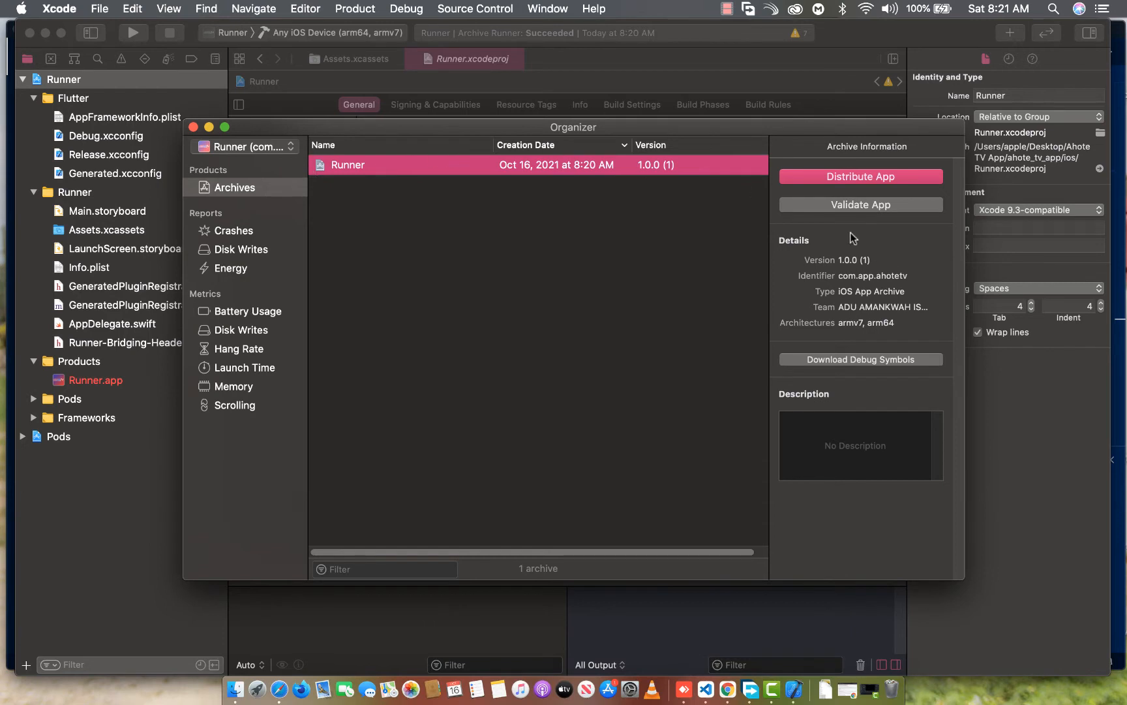
{"action": "left_click", "coordinate": [845, 206]}
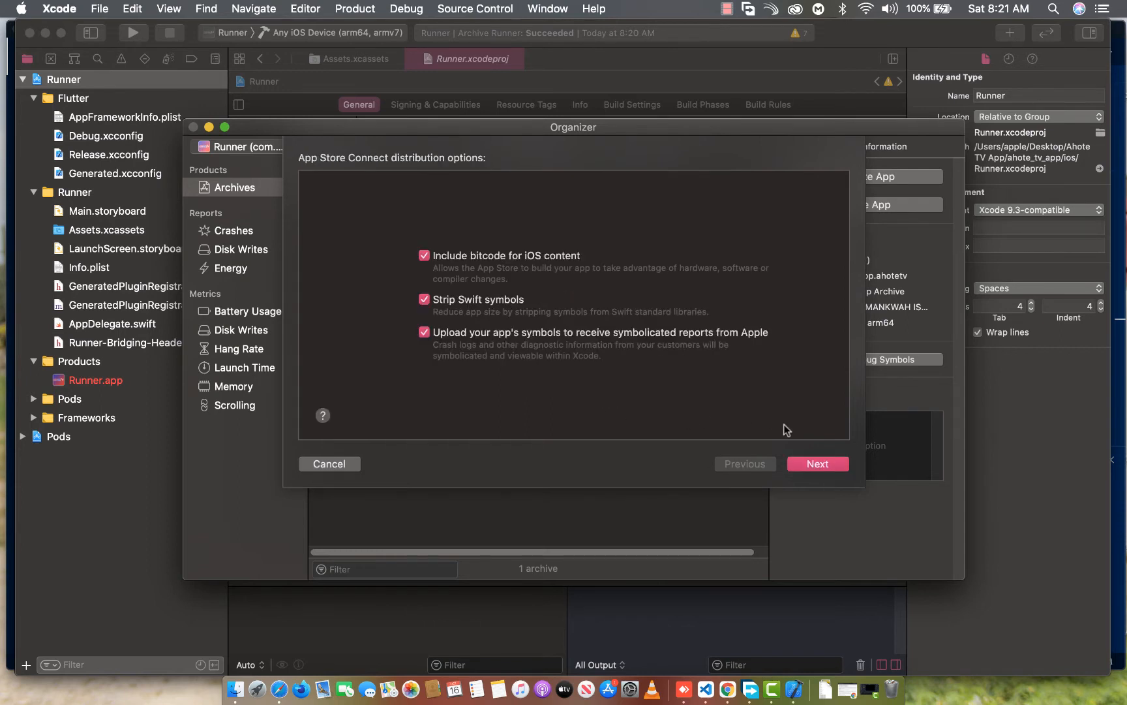
{"action": "left_click", "coordinate": [831, 468]}
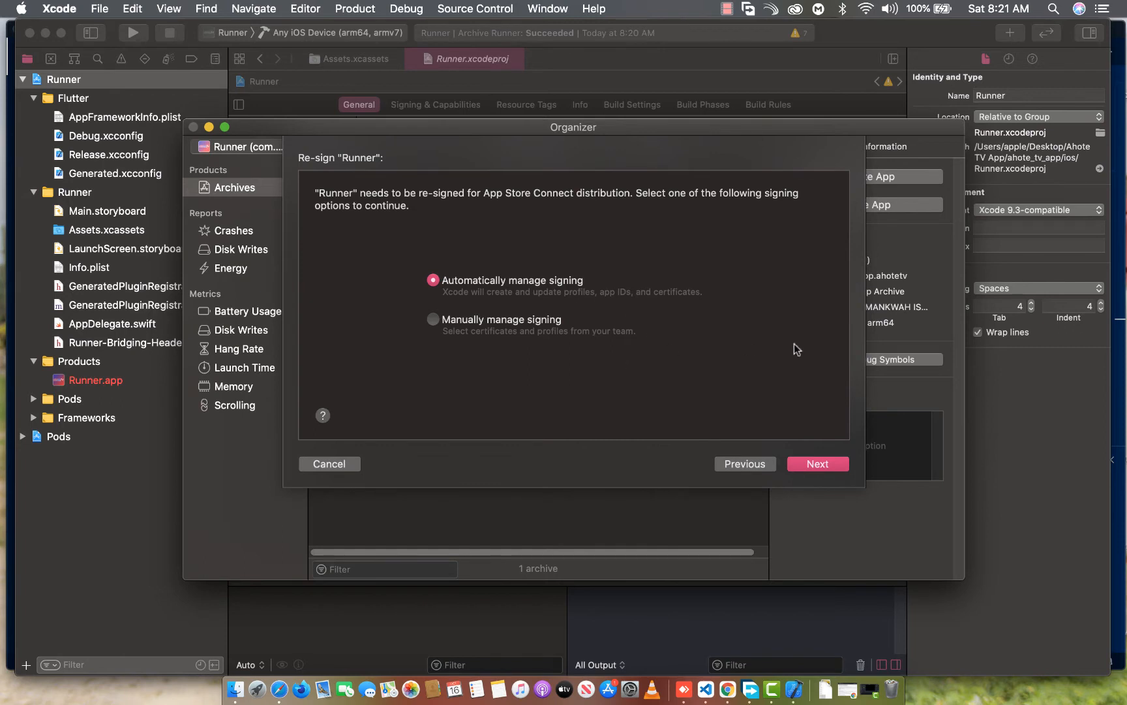
{"action": "left_click", "coordinate": [826, 464]}
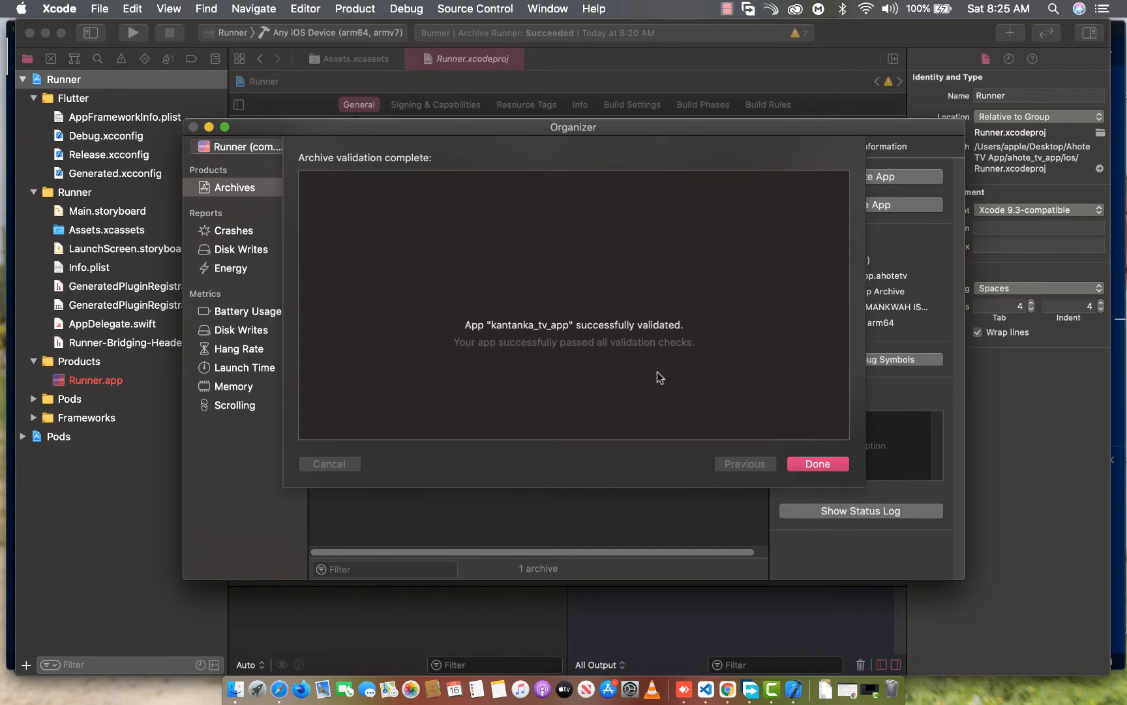
{"action": "left_click", "coordinate": [821, 463]}
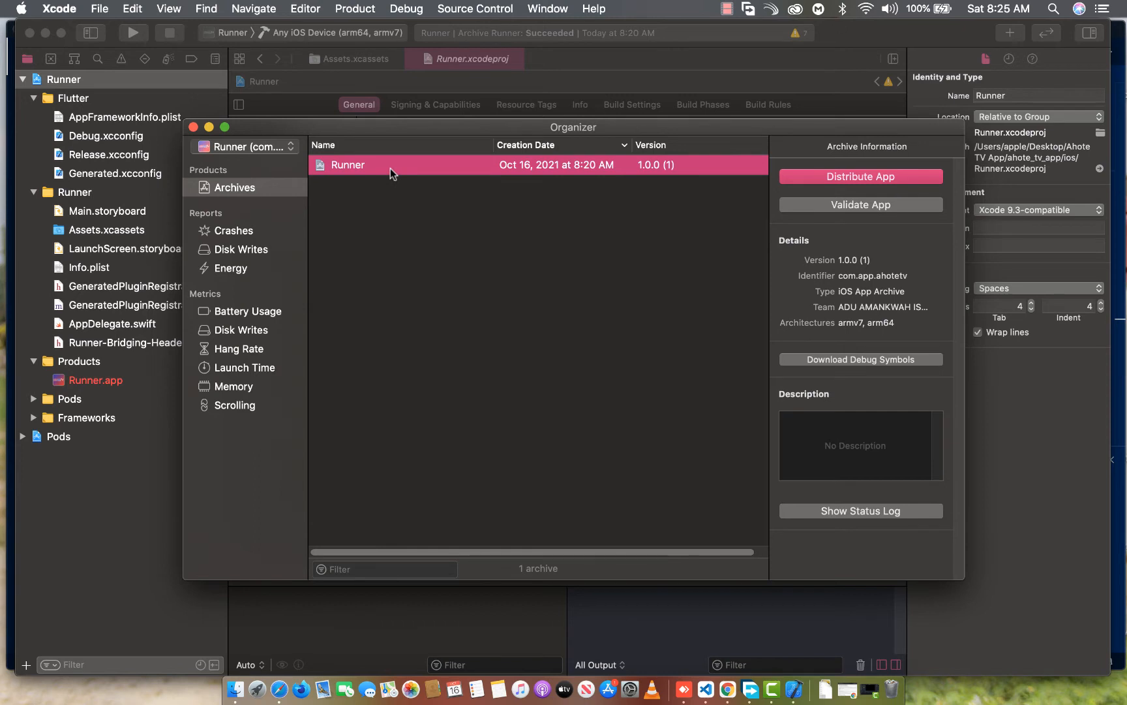
Distribute the Runner archive by uploading it to App Store Connect with automatically managed signing, and dismiss the browser notification
{"action": "left_click", "coordinate": [861, 178]}
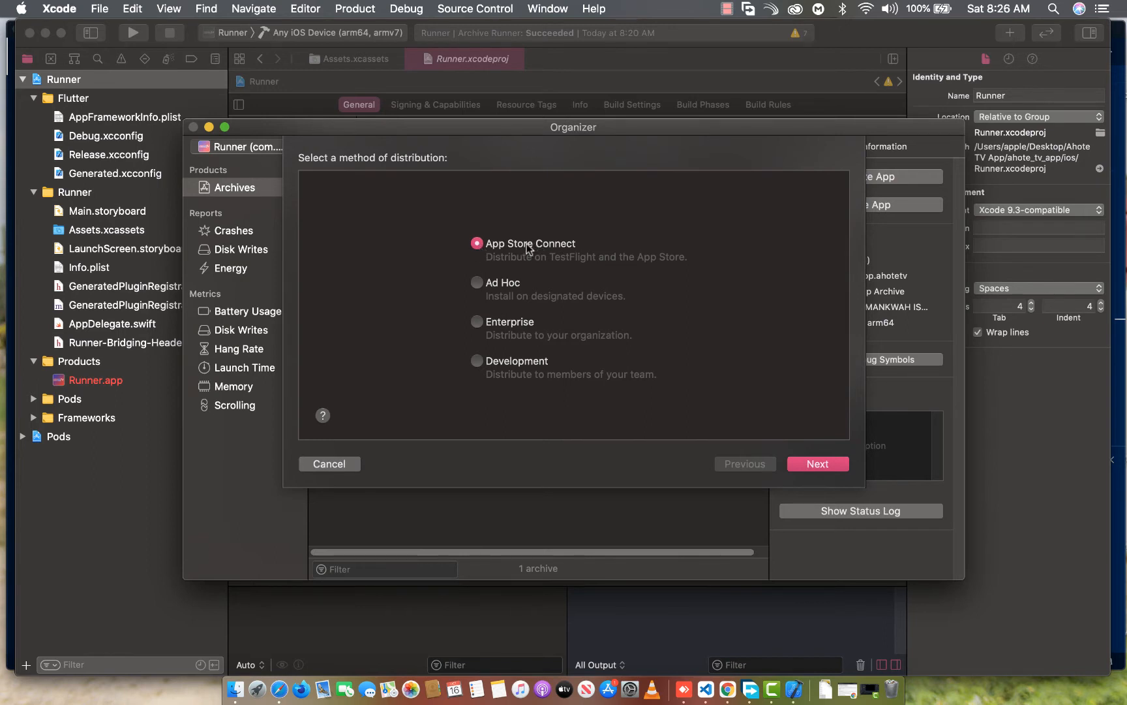
{"action": "left_click", "coordinate": [820, 463]}
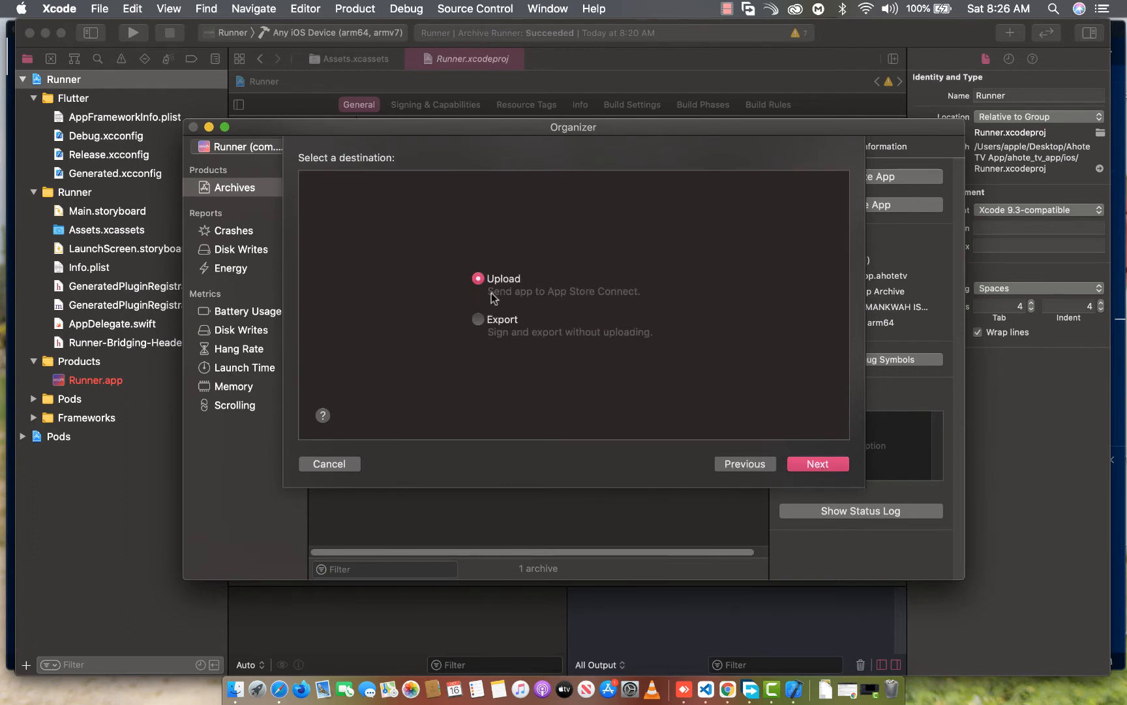
{"action": "left_click", "coordinate": [825, 464]}
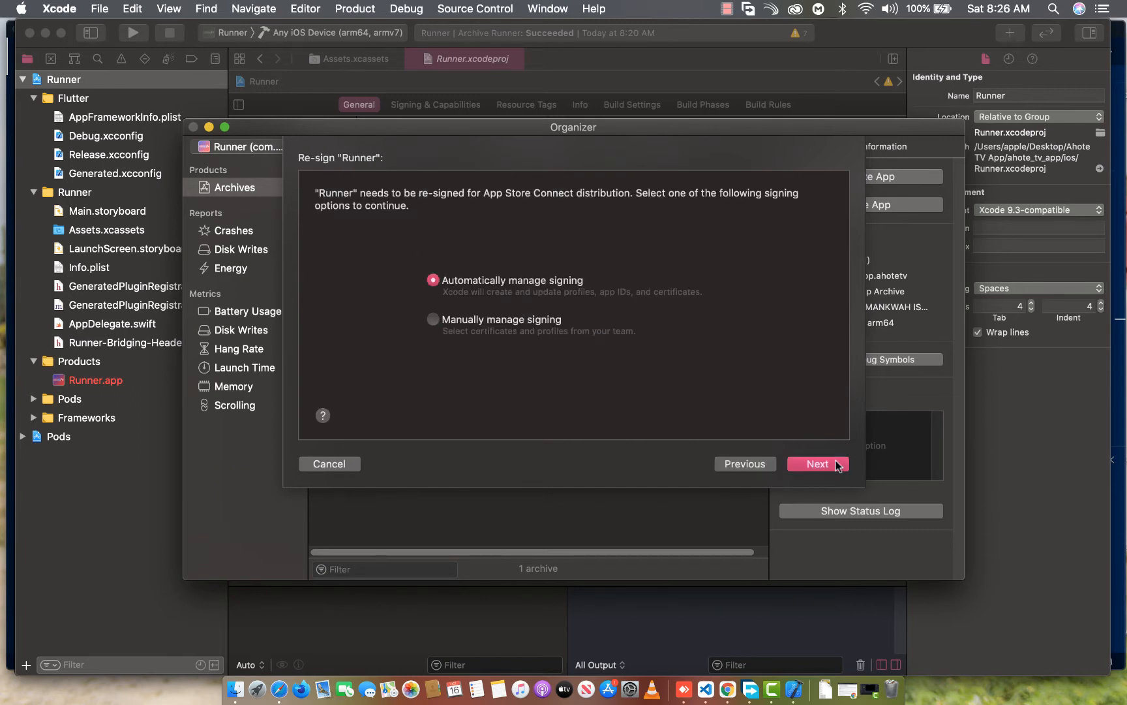
{"action": "left_click", "coordinate": [817, 464]}
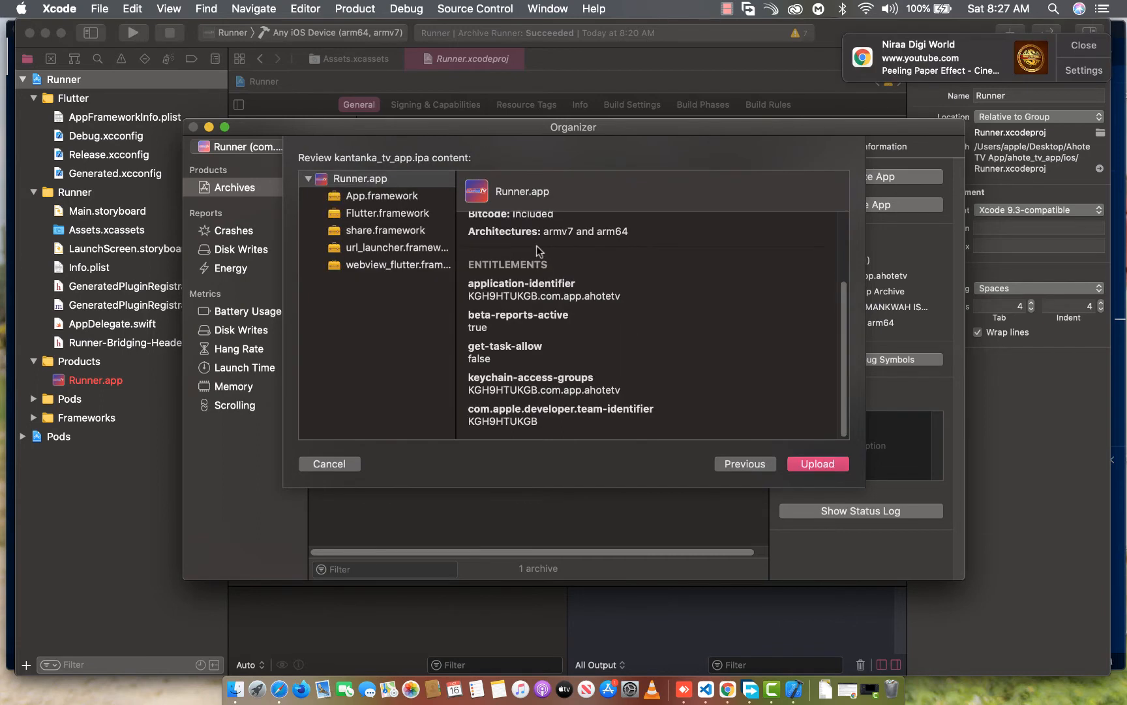
{"action": "left_click", "coordinate": [822, 467]}
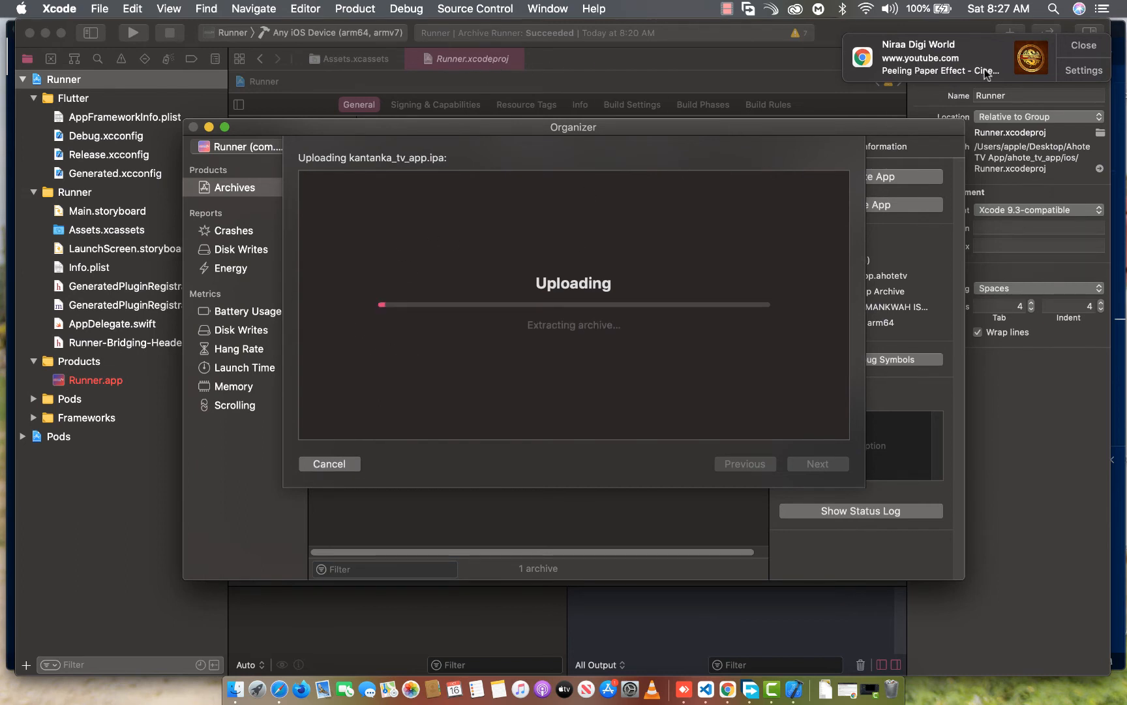
{"action": "left_click", "coordinate": [1076, 46]}
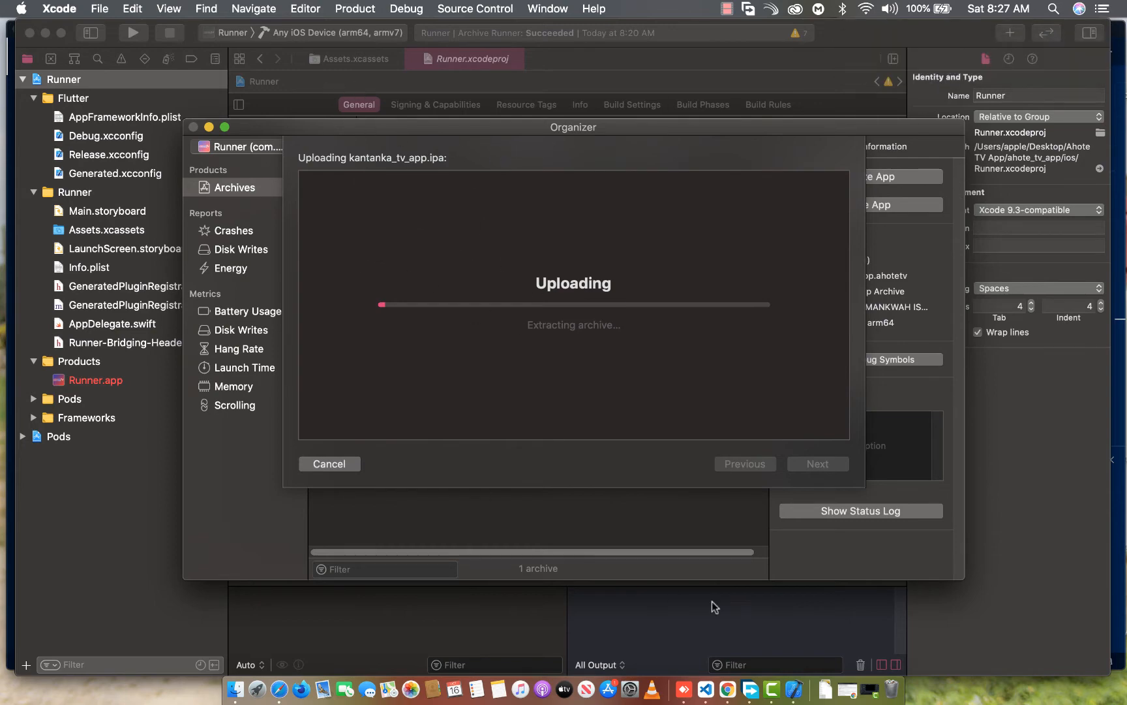
Switch to Safari, open Ahote TV's App Information page and enter the subtitle IT'S ALL ABOUT HEAVEN!
{"action": "left_click", "coordinate": [272, 649]}
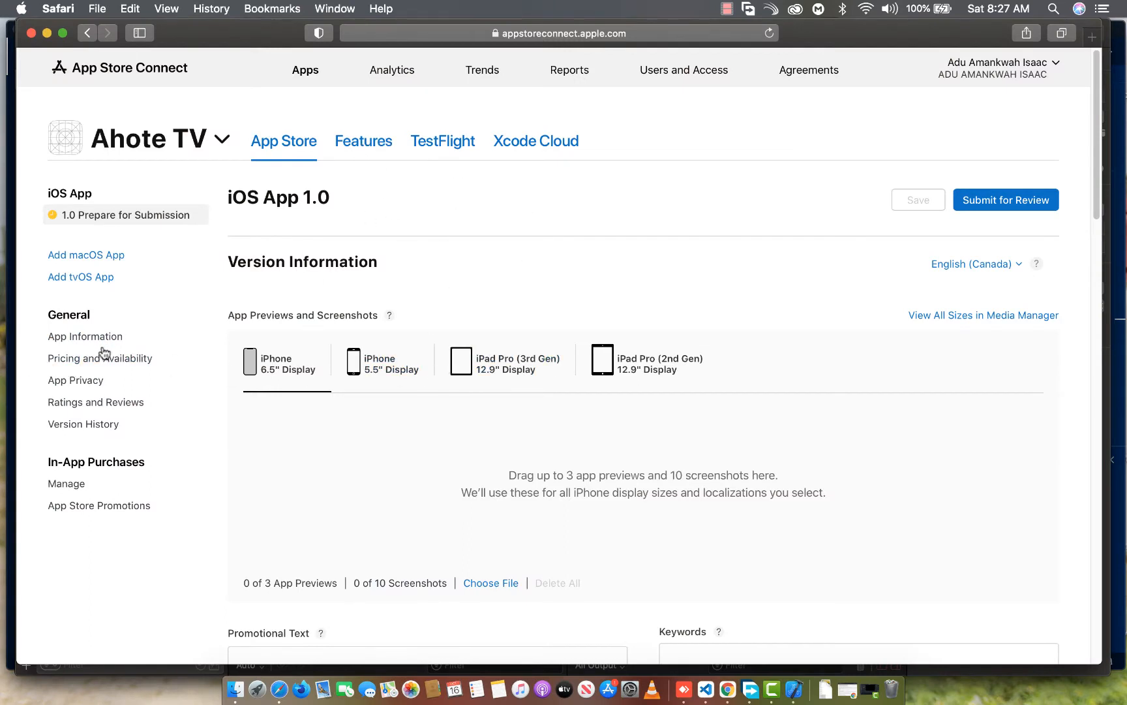
{"action": "scroll", "coordinate": [450, 307], "scroll_direction": "down", "scroll_amount": 1}
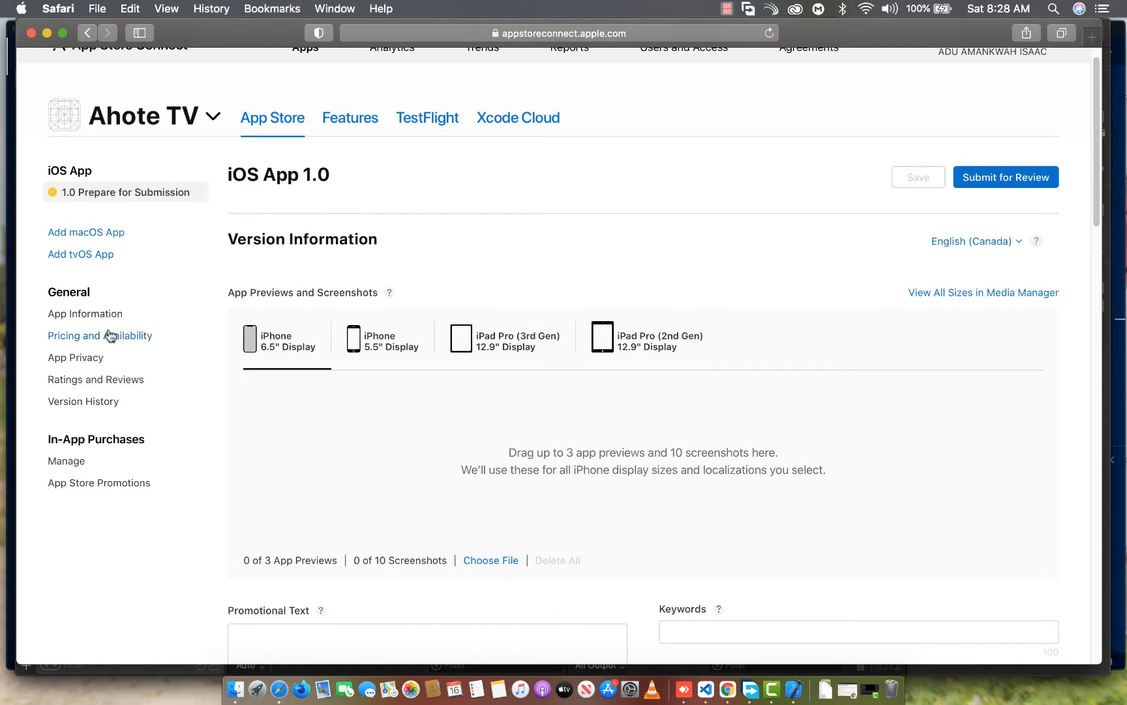
{"action": "left_click", "coordinate": [72, 315]}
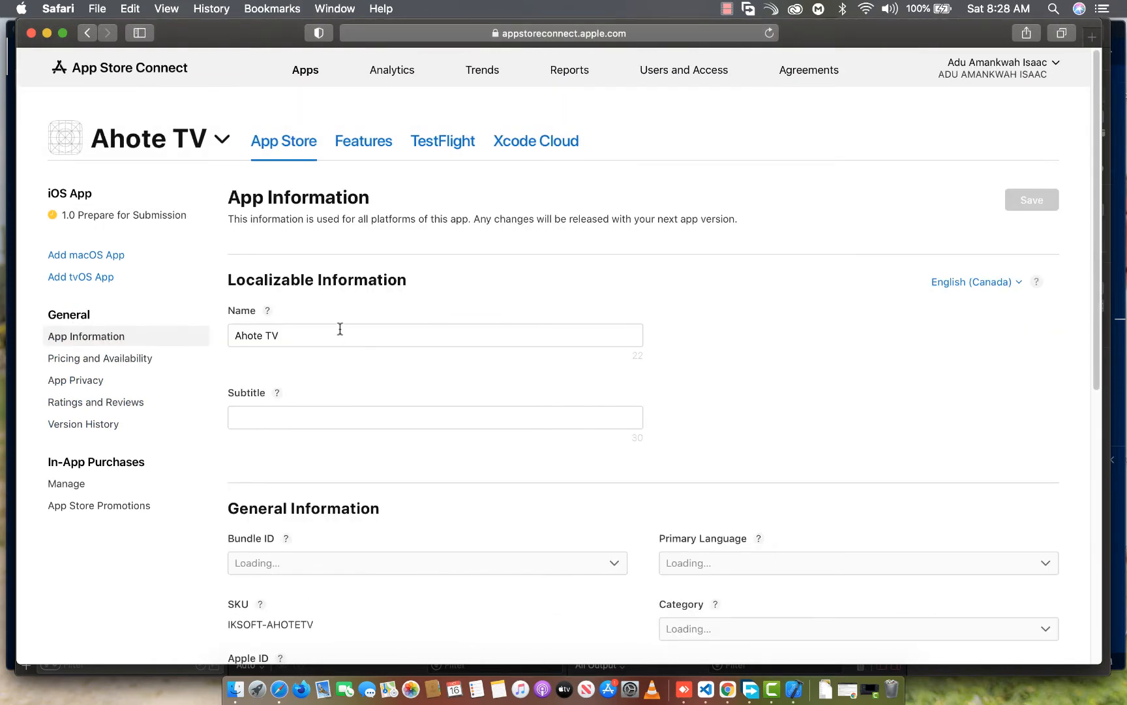
{"action": "left_click", "coordinate": [251, 416]}
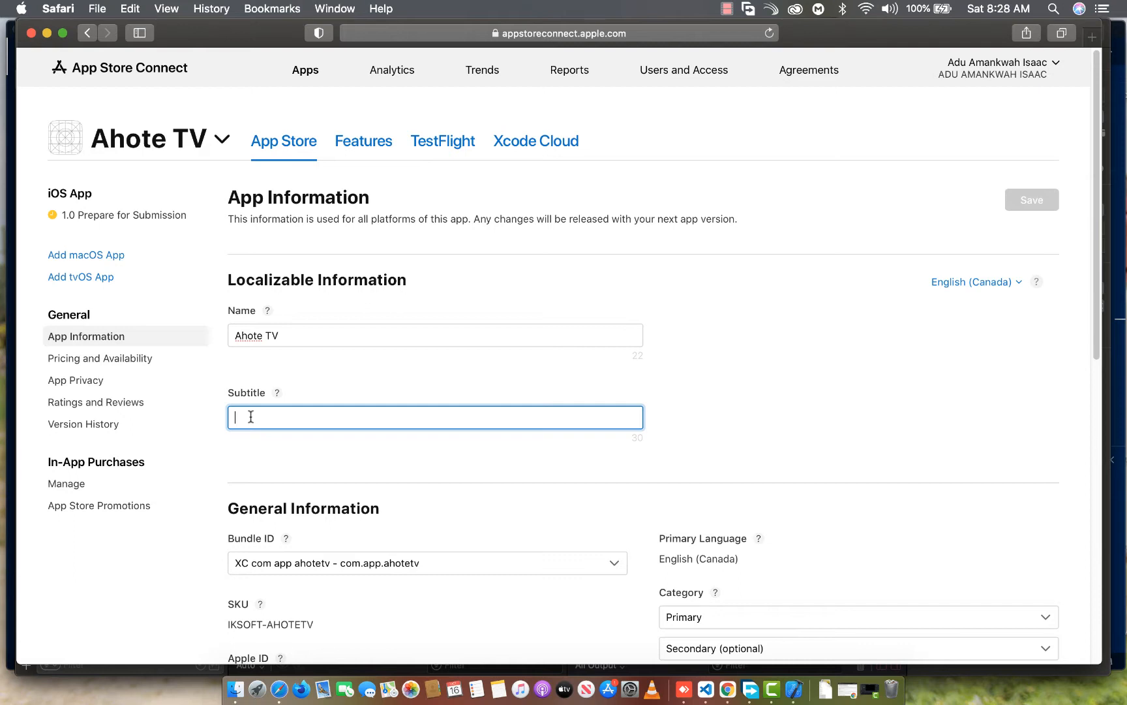
{"action": "type", "text": "IT'S A"}
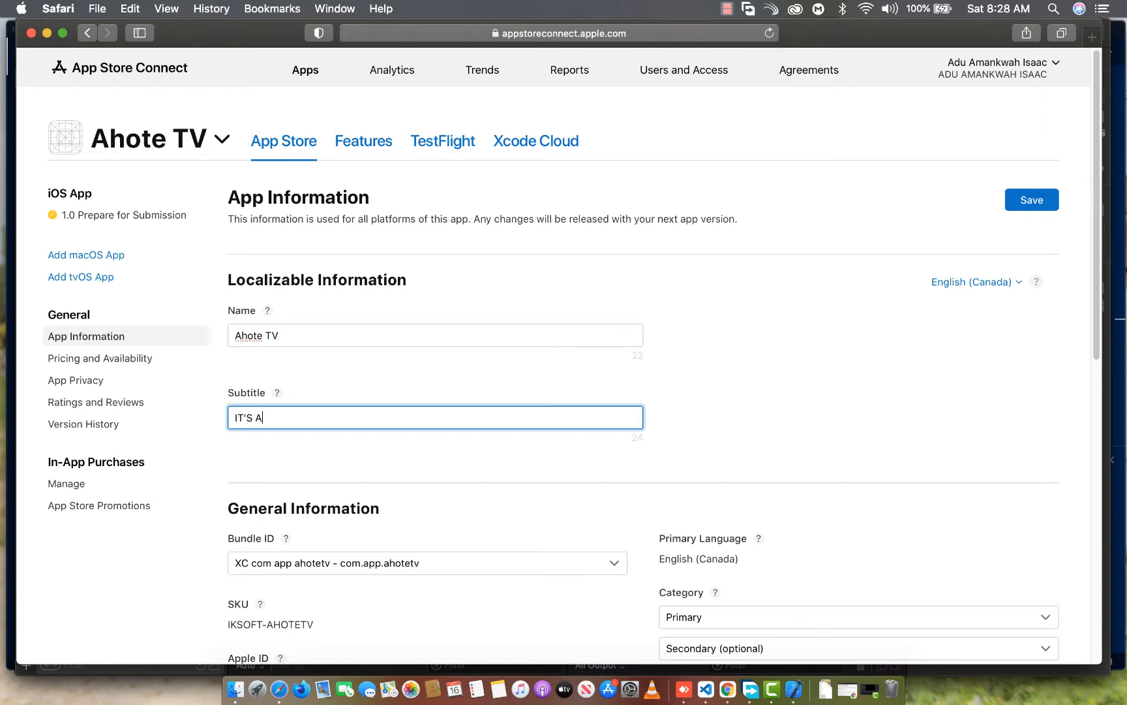
{"action": "type", "text": "LL ABOUT HEAVEN!"}
Keep com.app.ahotetv as the bundle ID and set the app's primary category to Lifestyle
{"action": "scroll", "coordinate": [574, 397], "scroll_direction": "down", "scroll_amount": 3}
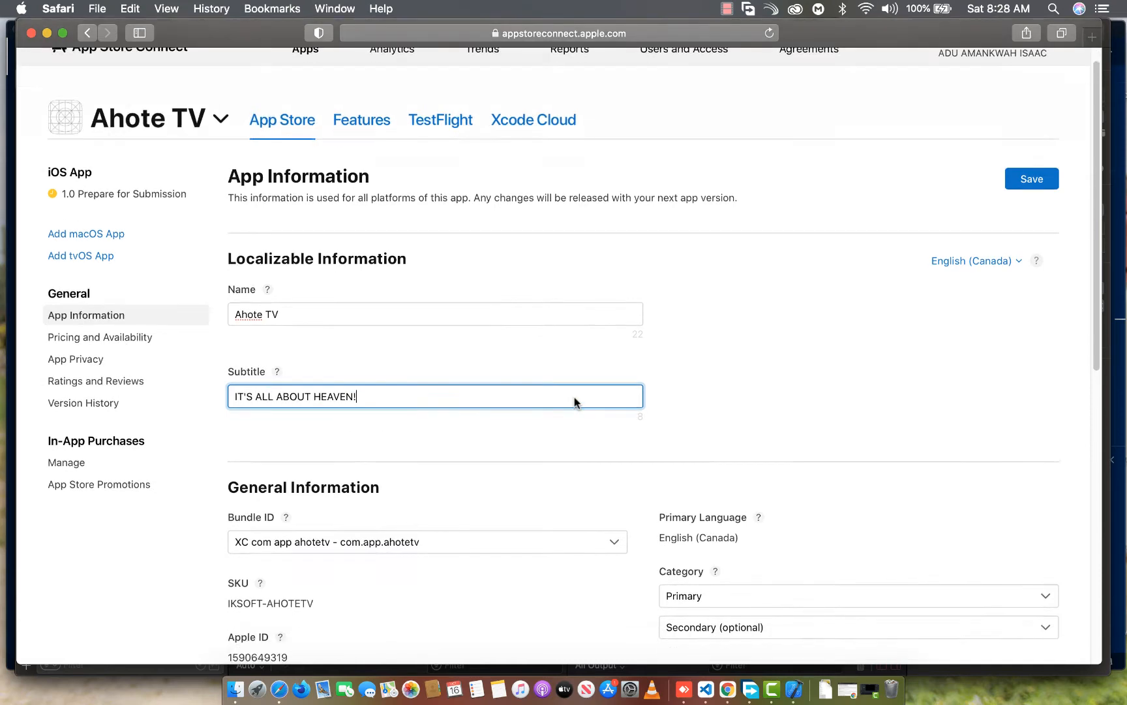
{"action": "left_click", "coordinate": [307, 360]}
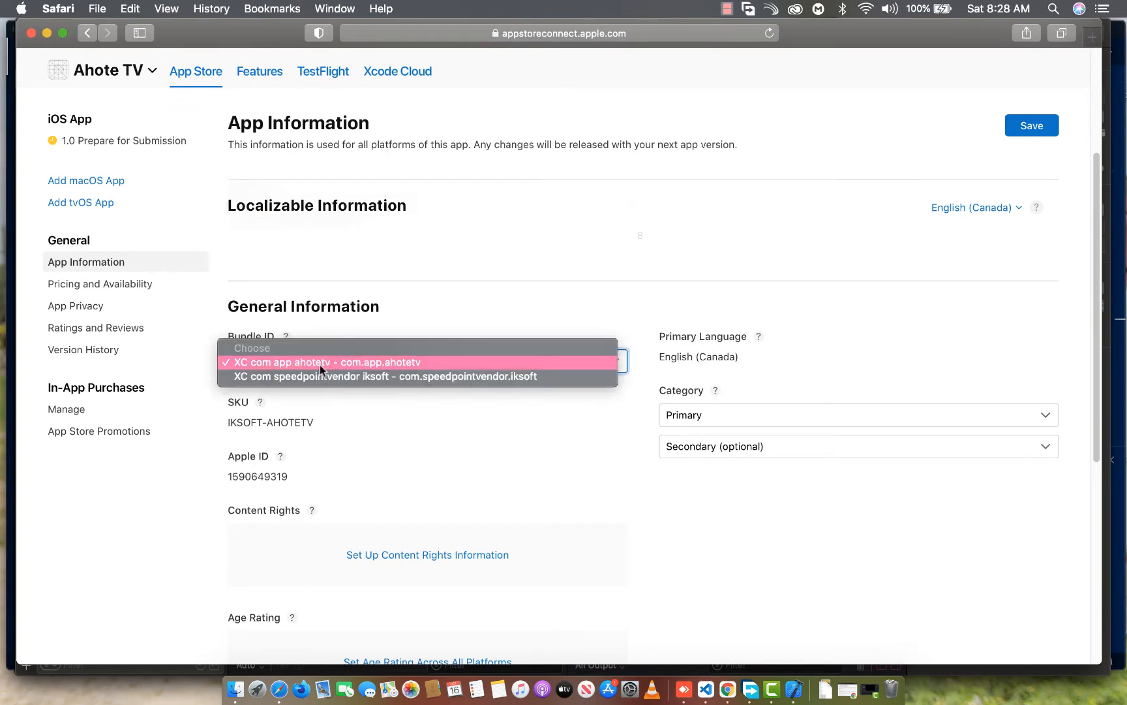
{"action": "left_click", "coordinate": [317, 362]}
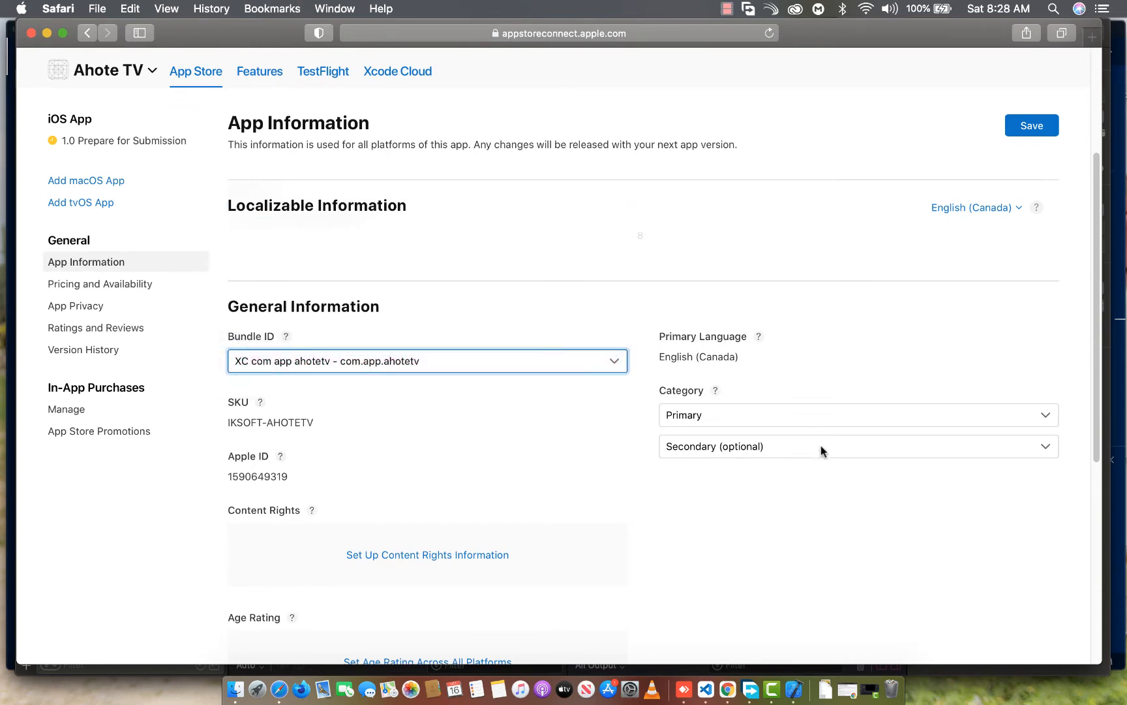
{"action": "scroll", "coordinate": [731, 393], "scroll_direction": "down", "scroll_amount": 4}
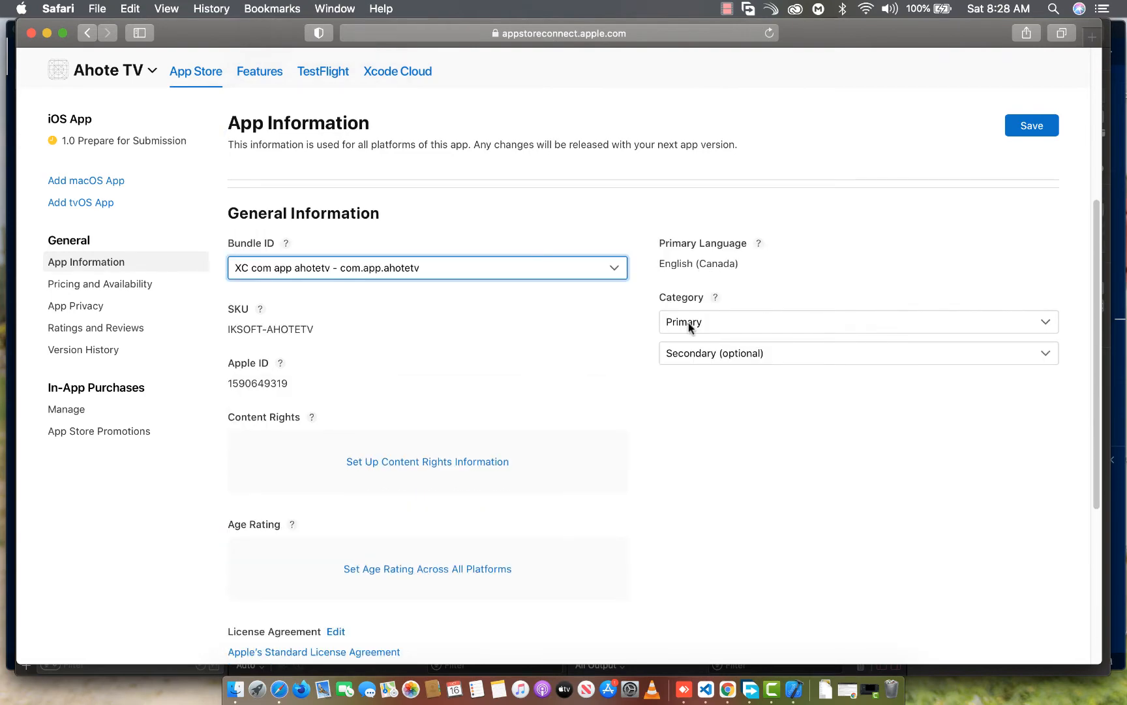
{"action": "left_click", "coordinate": [688, 322]}
{"action": "left_click", "coordinate": [695, 479]}
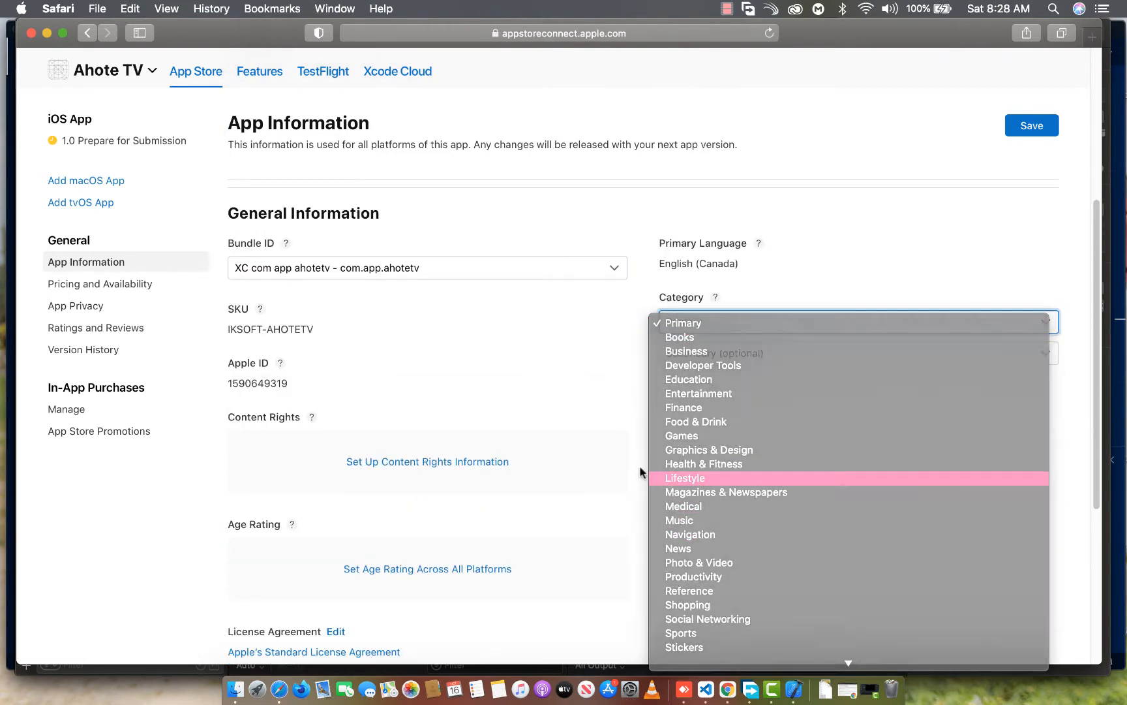
Set up the content rights information, declaring that the app does not contain, show, or access third-party content
{"action": "scroll", "coordinate": [380, 379], "scroll_direction": "down", "scroll_amount": 5}
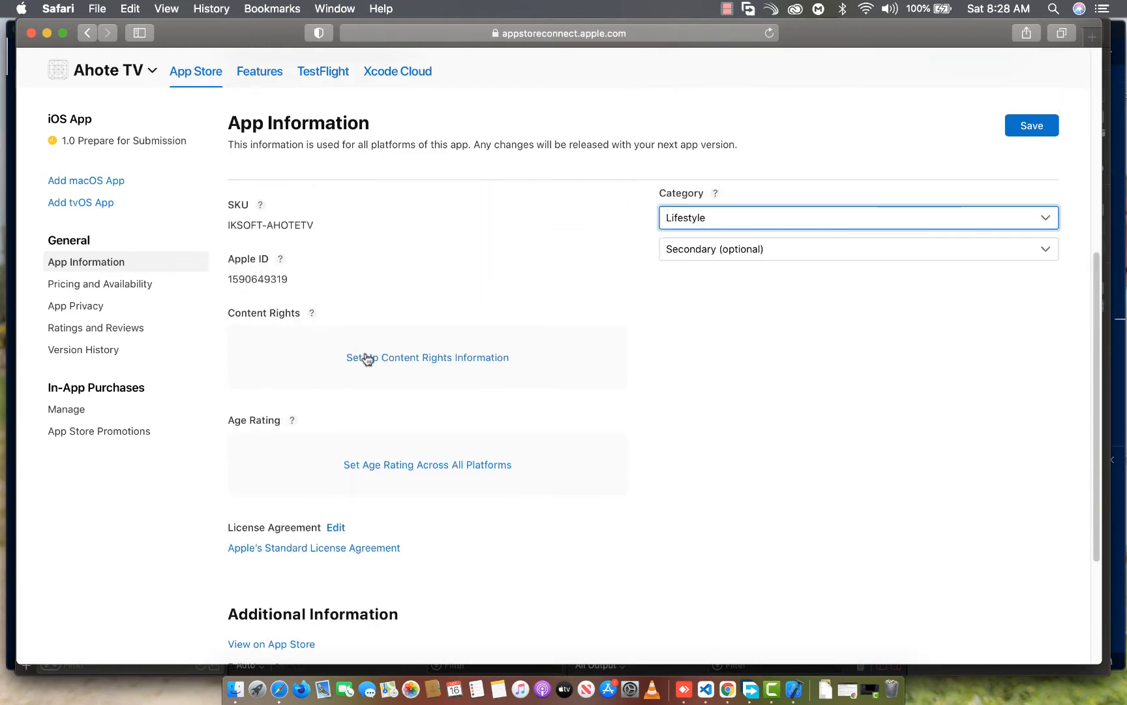
{"action": "left_click", "coordinate": [379, 359]}
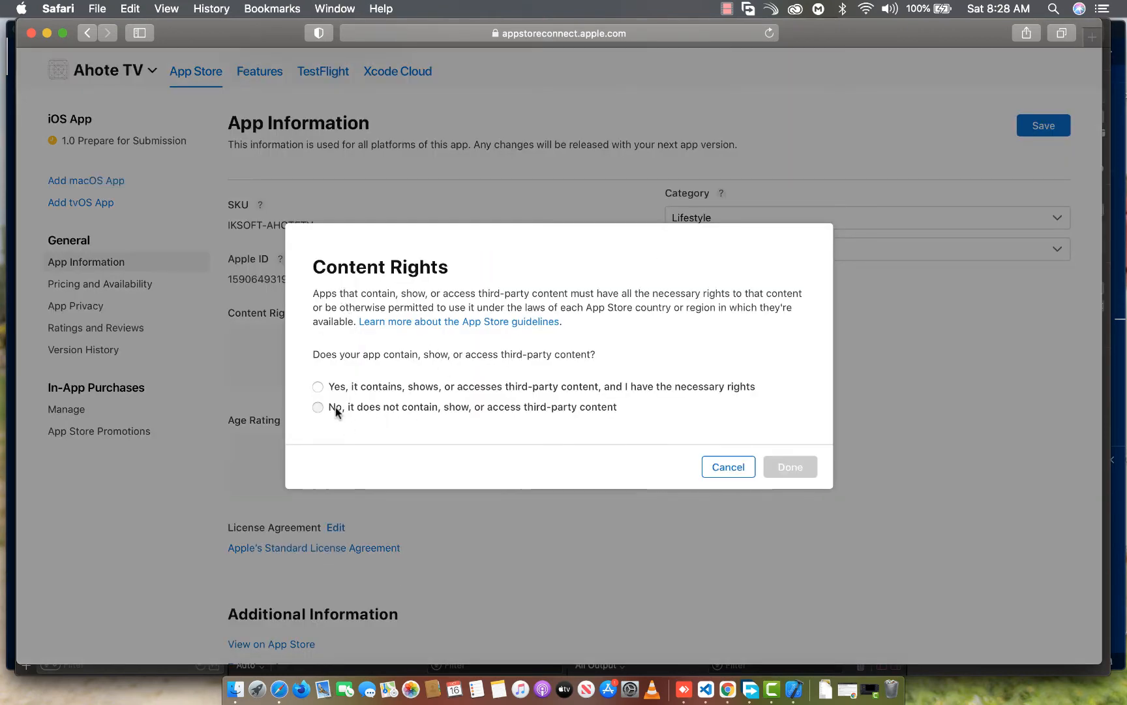
{"action": "left_click", "coordinate": [336, 408]}
{"action": "left_click", "coordinate": [790, 466]}
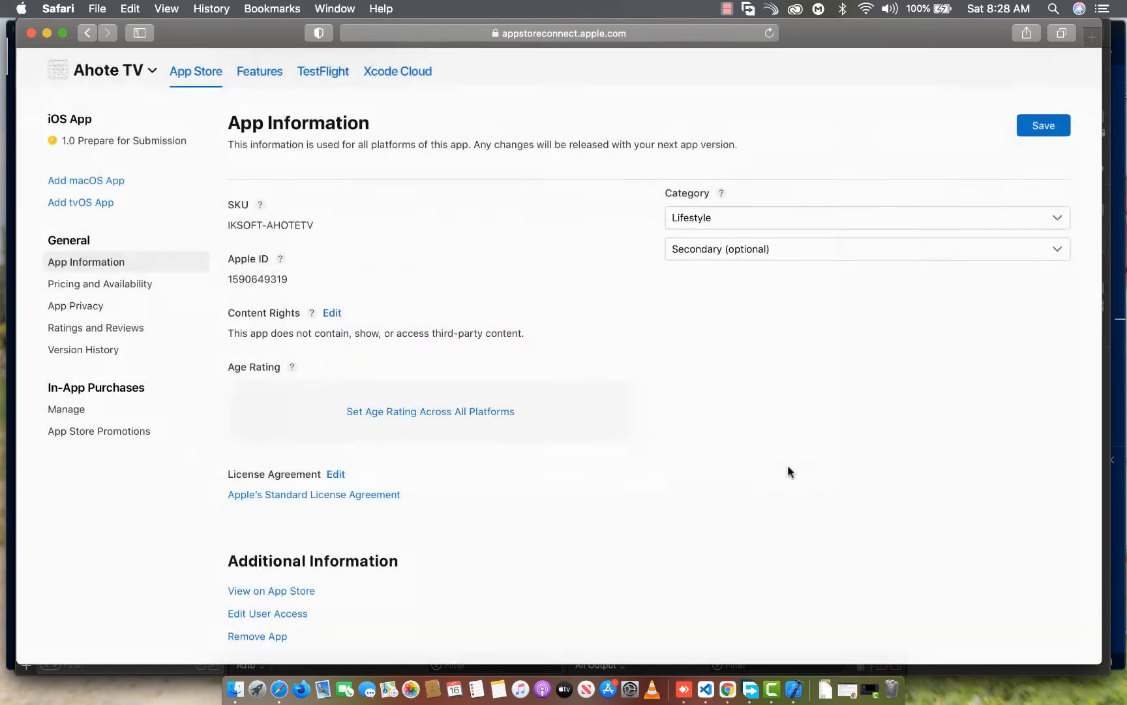
Start the age rating questionnaire and set every content description, from Cartoon or Fantasy Violence to Contests, to None
{"action": "scroll", "coordinate": [497, 321], "scroll_direction": "down", "scroll_amount": 5}
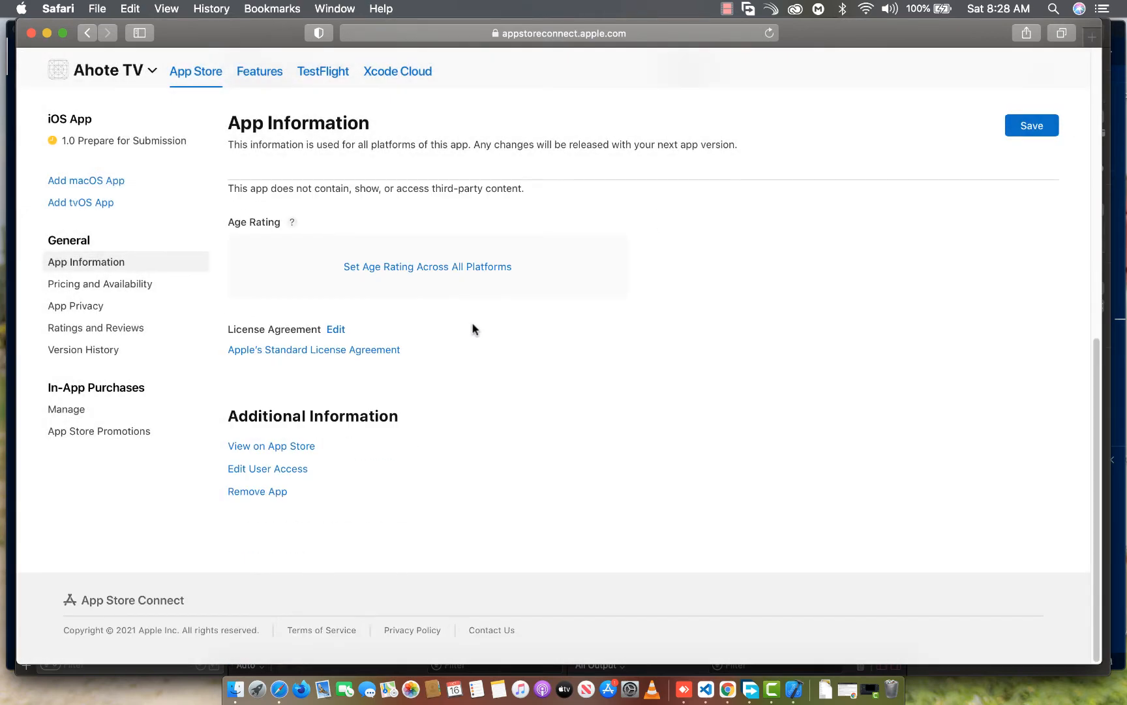
{"action": "left_click", "coordinate": [396, 272]}
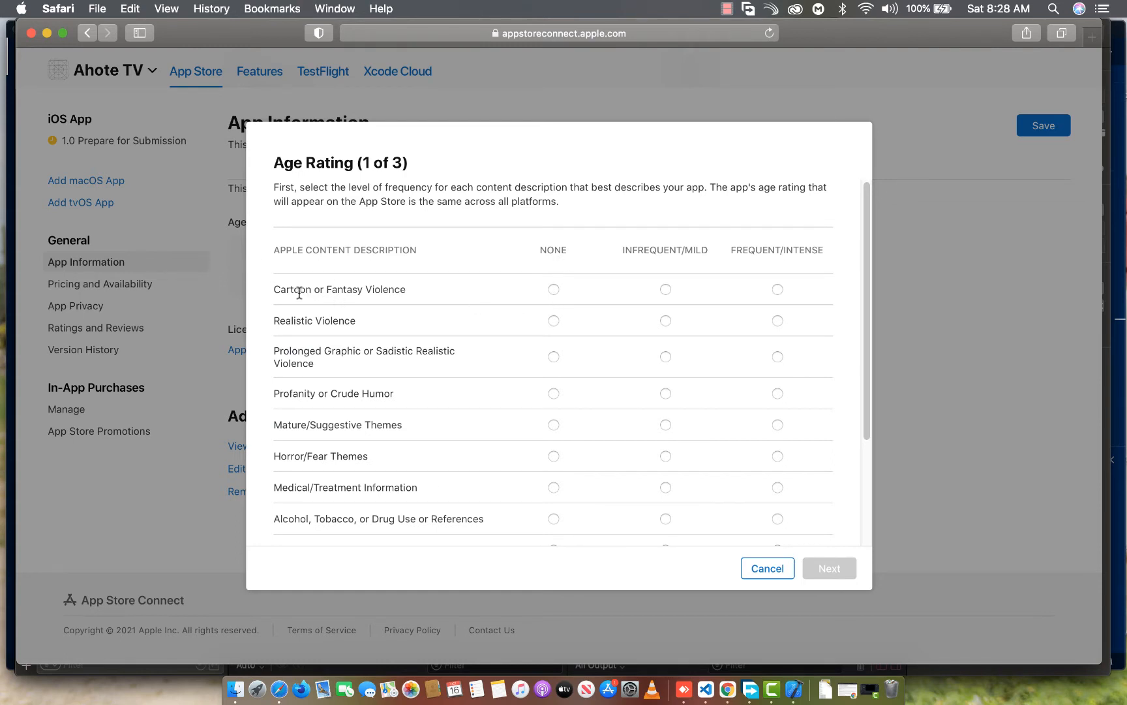
{"action": "left_click", "coordinate": [554, 291]}
{"action": "left_click", "coordinate": [554, 320]}
{"action": "left_click", "coordinate": [554, 356]}
{"action": "left_click", "coordinate": [554, 393]}
{"action": "left_click", "coordinate": [554, 425]}
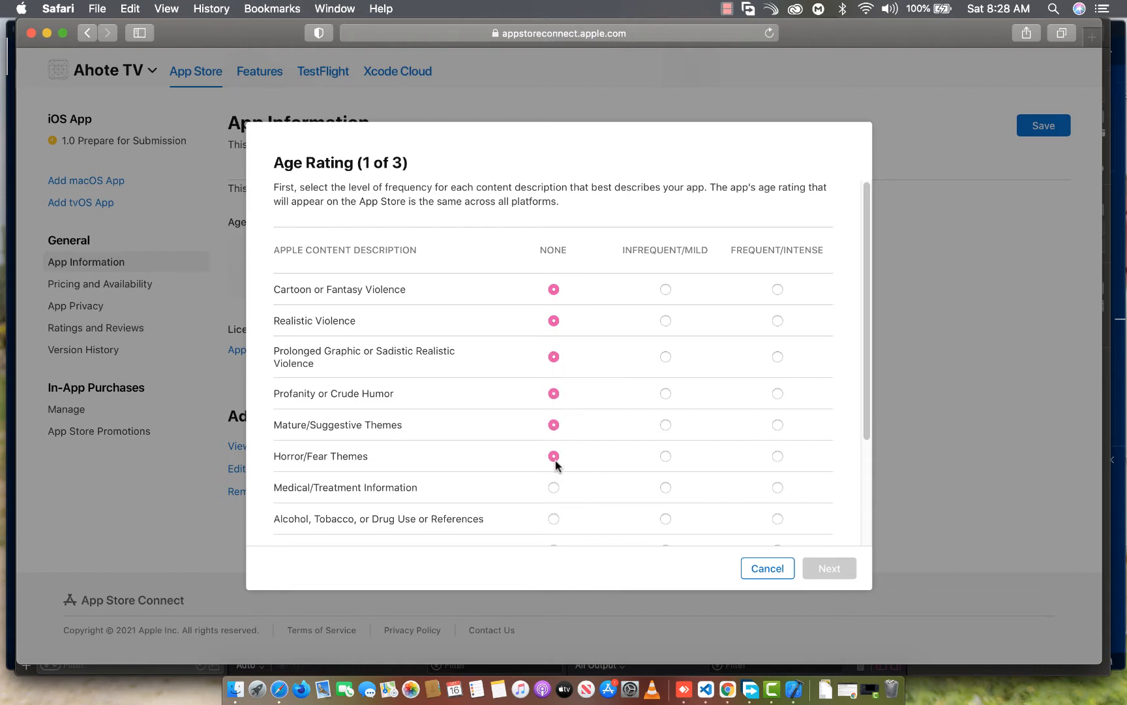
{"action": "left_click", "coordinate": [554, 488]}
{"action": "scroll", "coordinate": [554, 488], "scroll_direction": "down", "scroll_amount": 3}
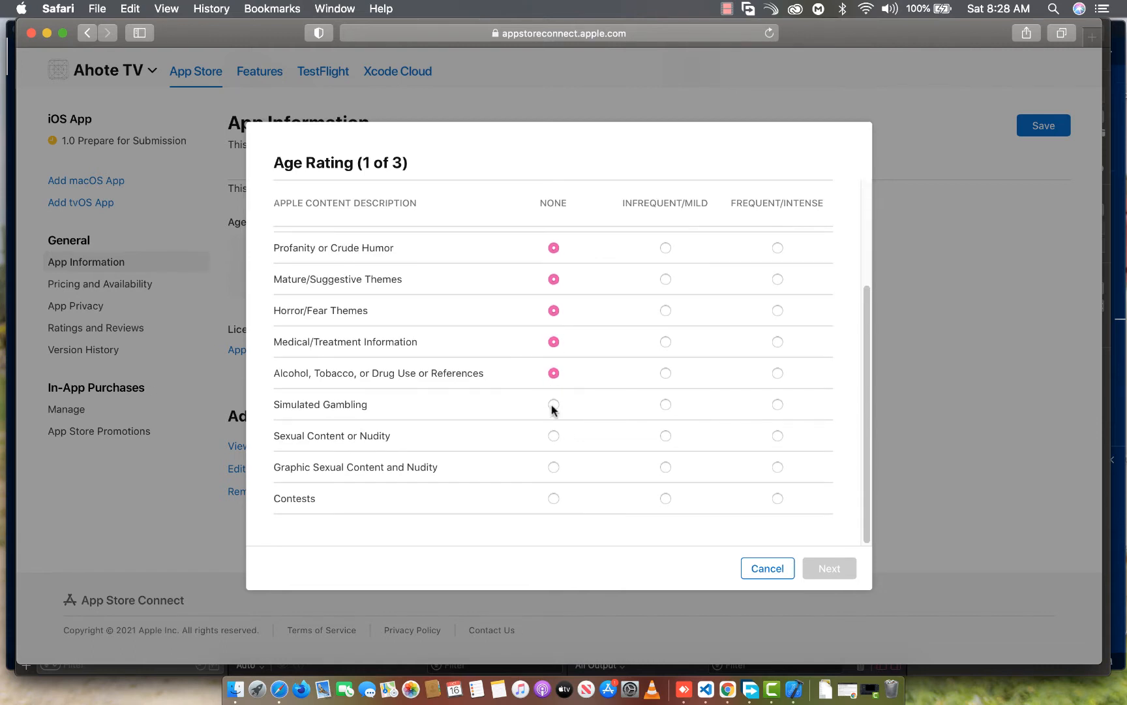
{"action": "left_click", "coordinate": [554, 467]}
{"action": "left_click", "coordinate": [554, 499]}
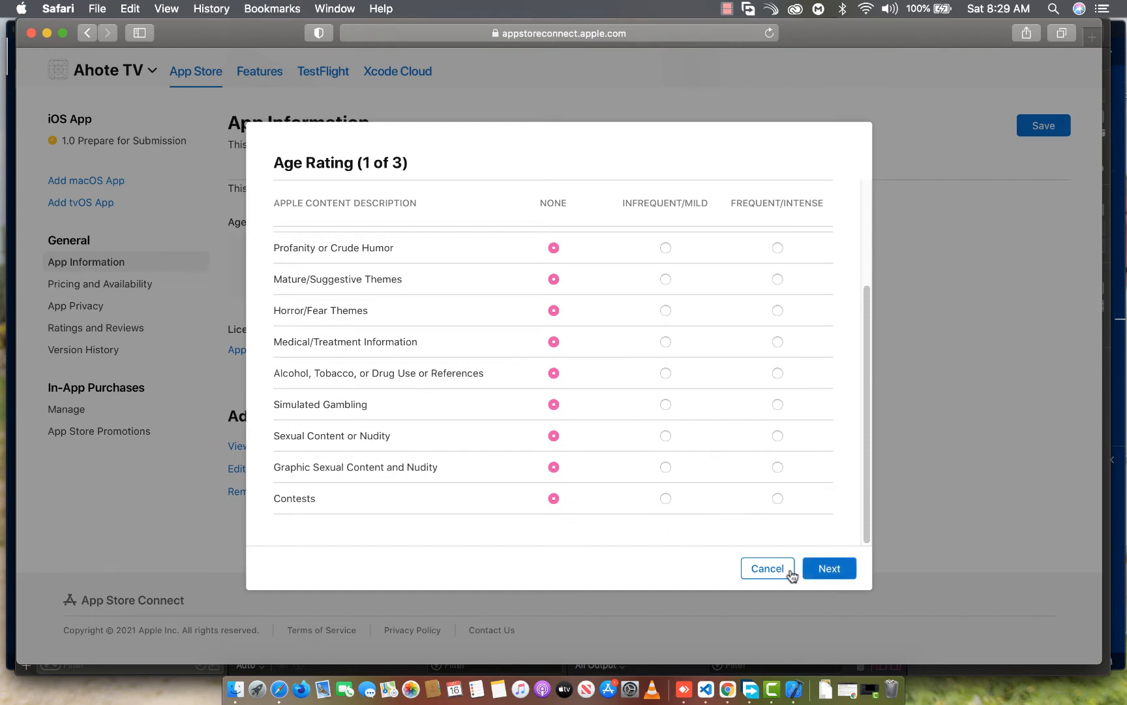
{"action": "left_click", "coordinate": [820, 576]}
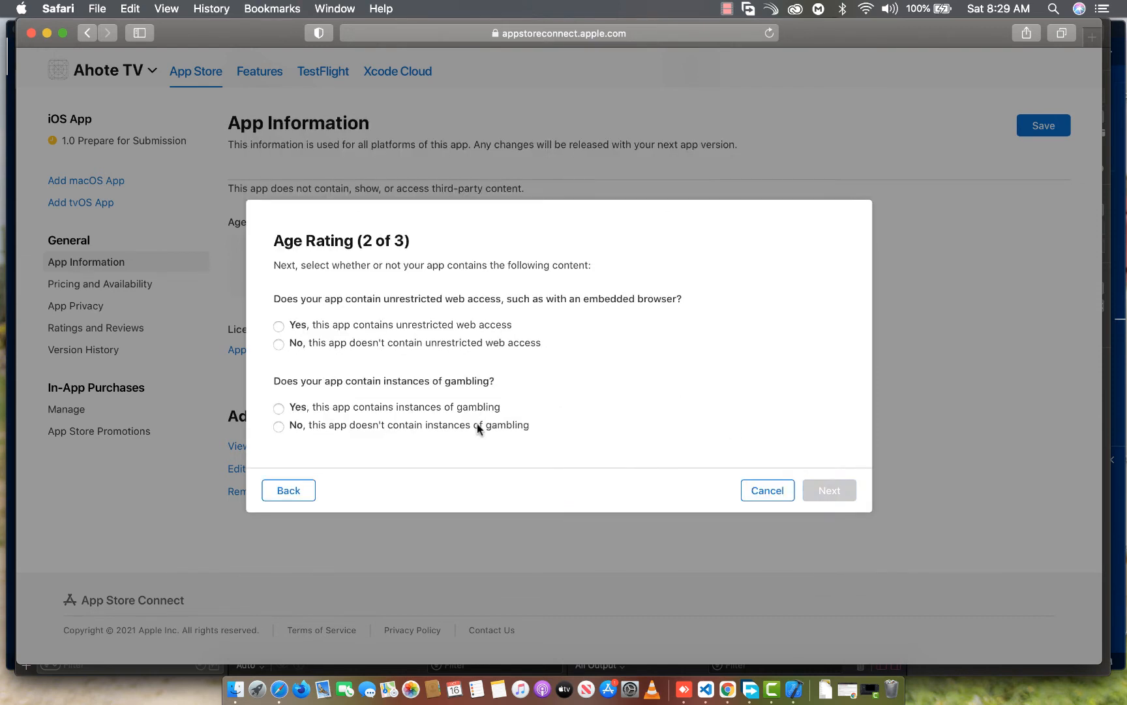
Answer No for unrestricted web access and gambling, and finish the age rating without the Made for Kids or Restrict to 17+ options
{"action": "left_click", "coordinate": [281, 346]}
{"action": "left_click", "coordinate": [293, 433]}
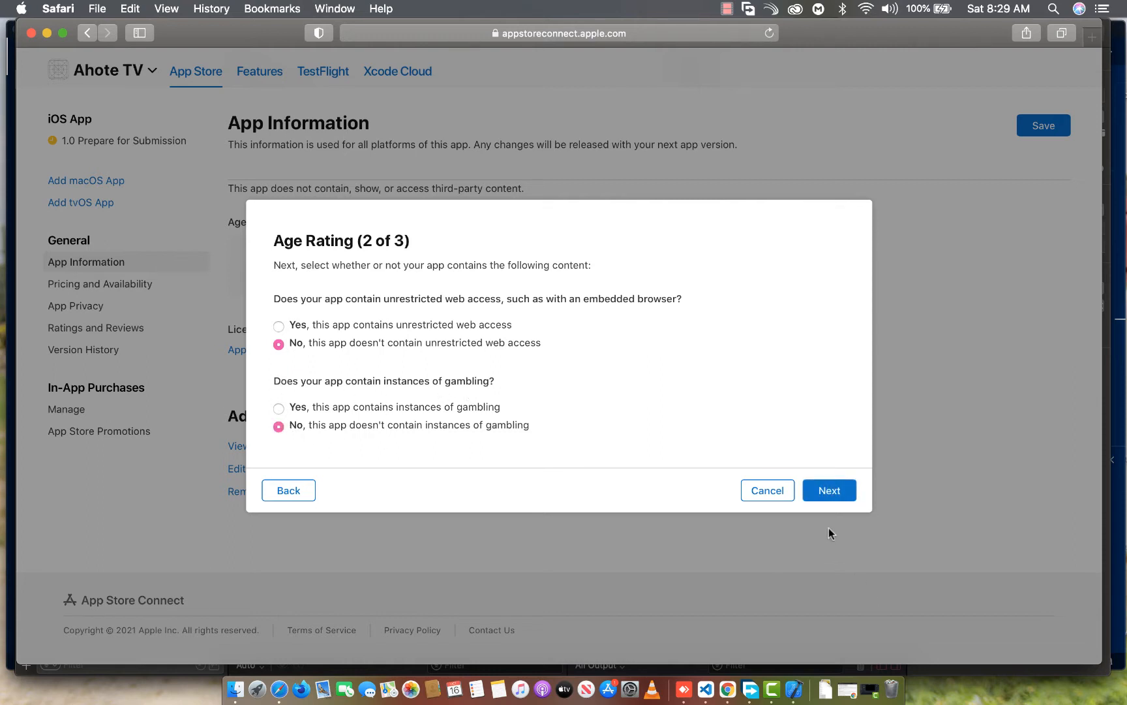
{"action": "left_click", "coordinate": [828, 493]}
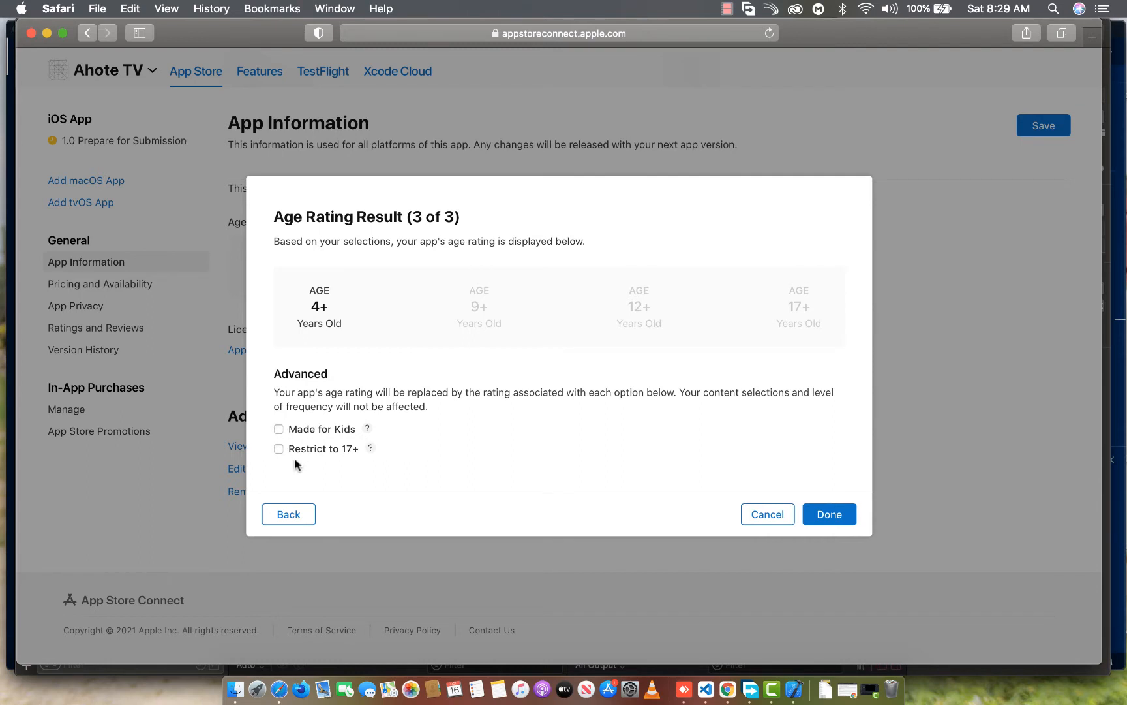
{"action": "left_click", "coordinate": [815, 520]}
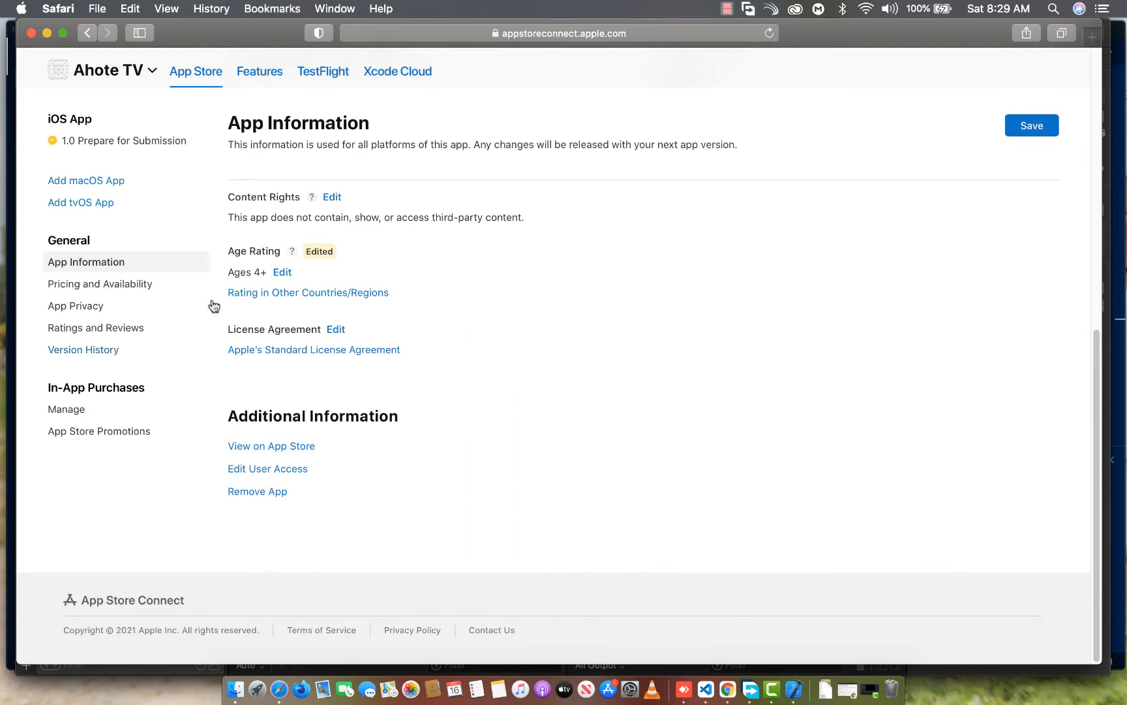
{"action": "left_click_drag", "start_coordinate": [226, 272], "coordinate": [249, 273]}
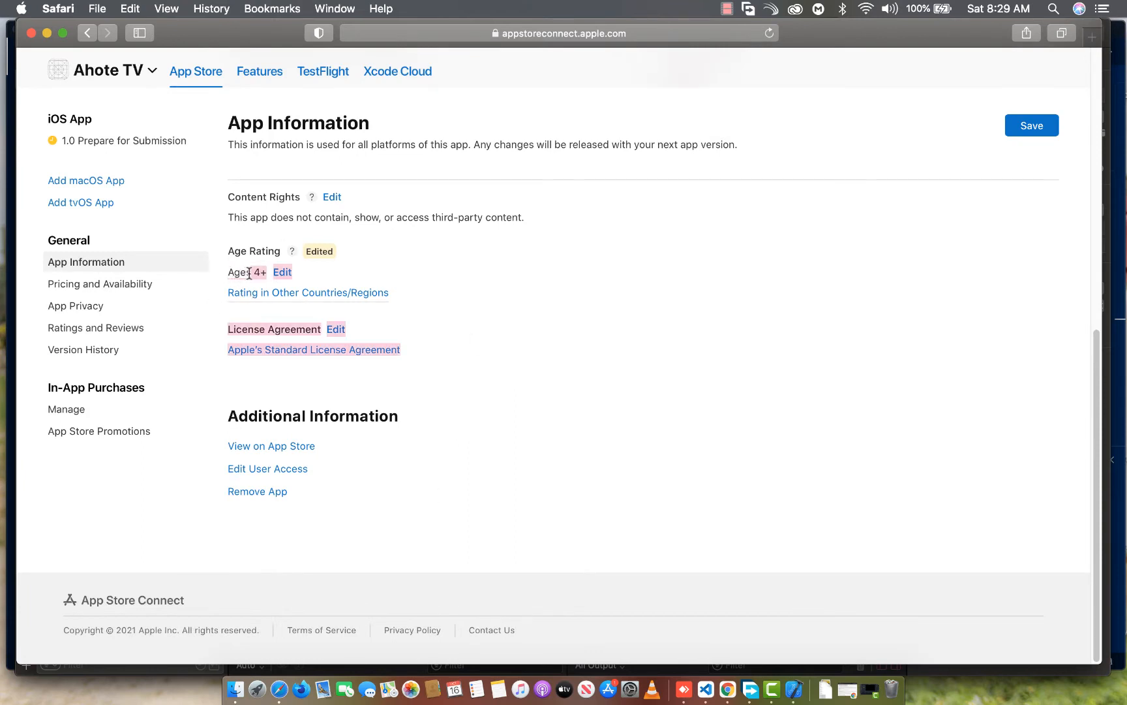
Save the changes made to the Ahote TV app information
{"action": "left_click", "coordinate": [406, 273]}
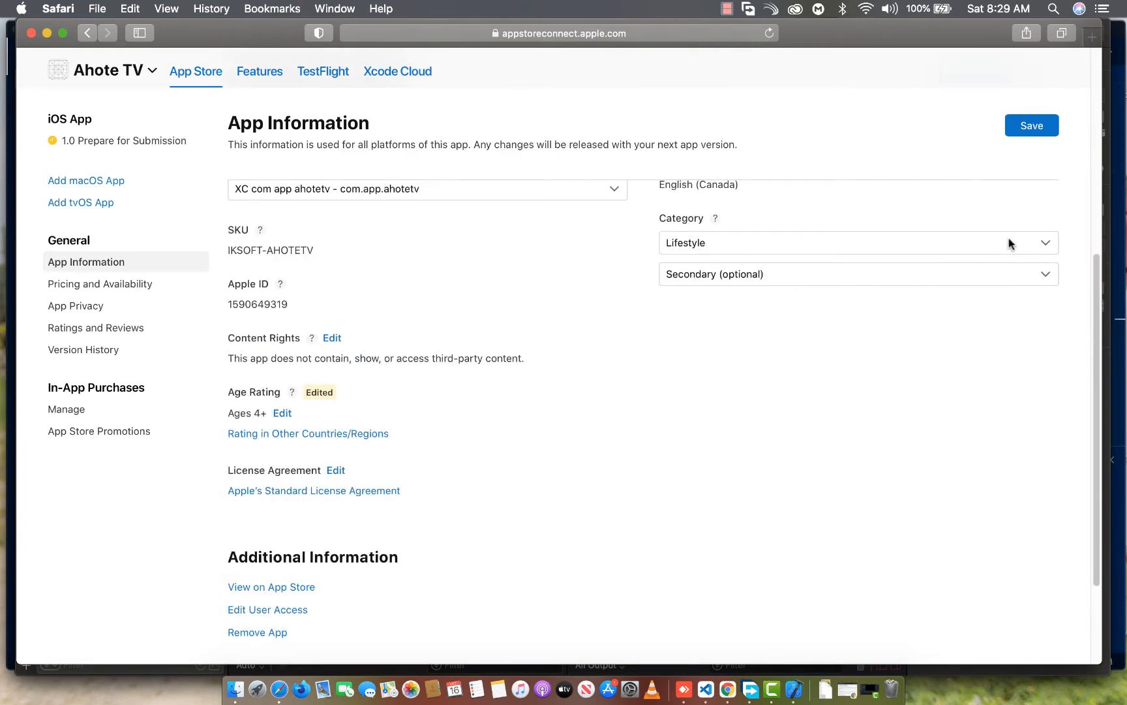
{"action": "left_click", "coordinate": [1047, 136]}
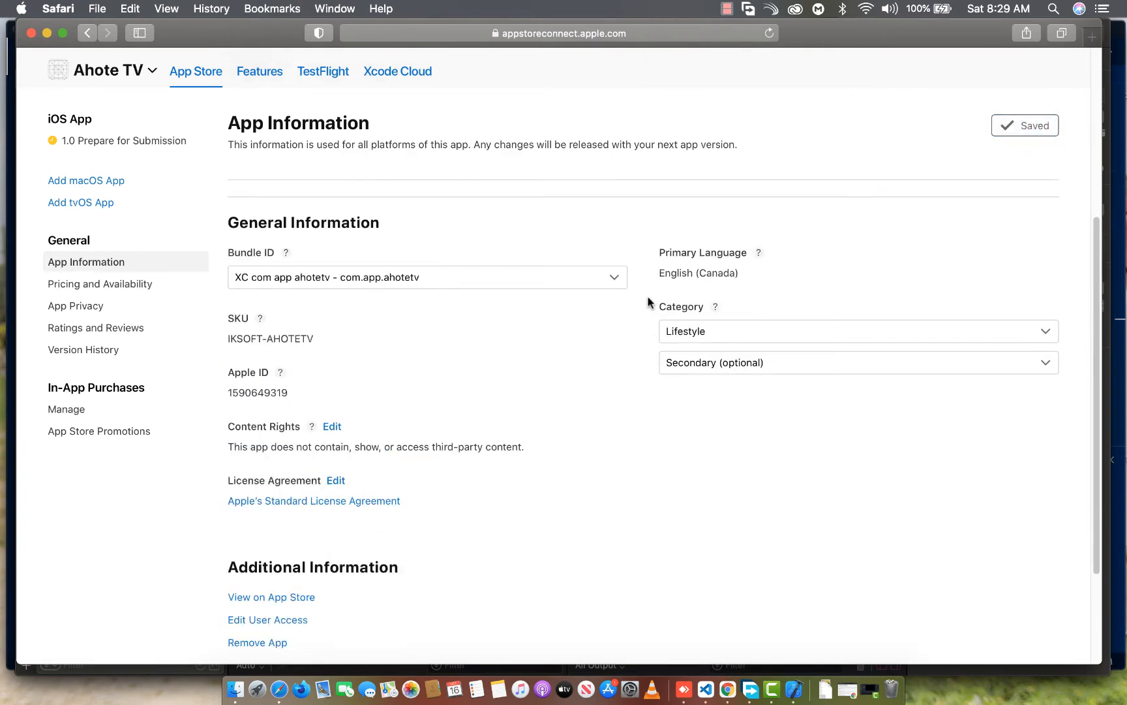
Set the app's price to USD 0.0 (Free) and save the pricing and availability settings
{"action": "left_click", "coordinate": [140, 285]}
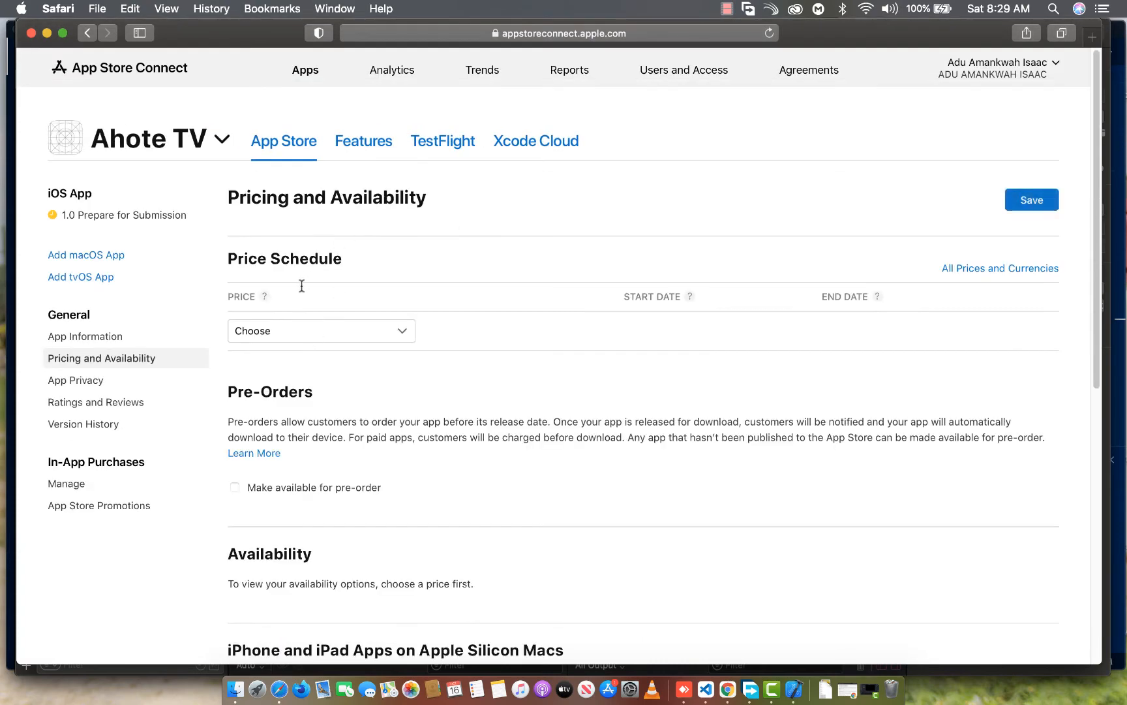
{"action": "left_click", "coordinate": [269, 330]}
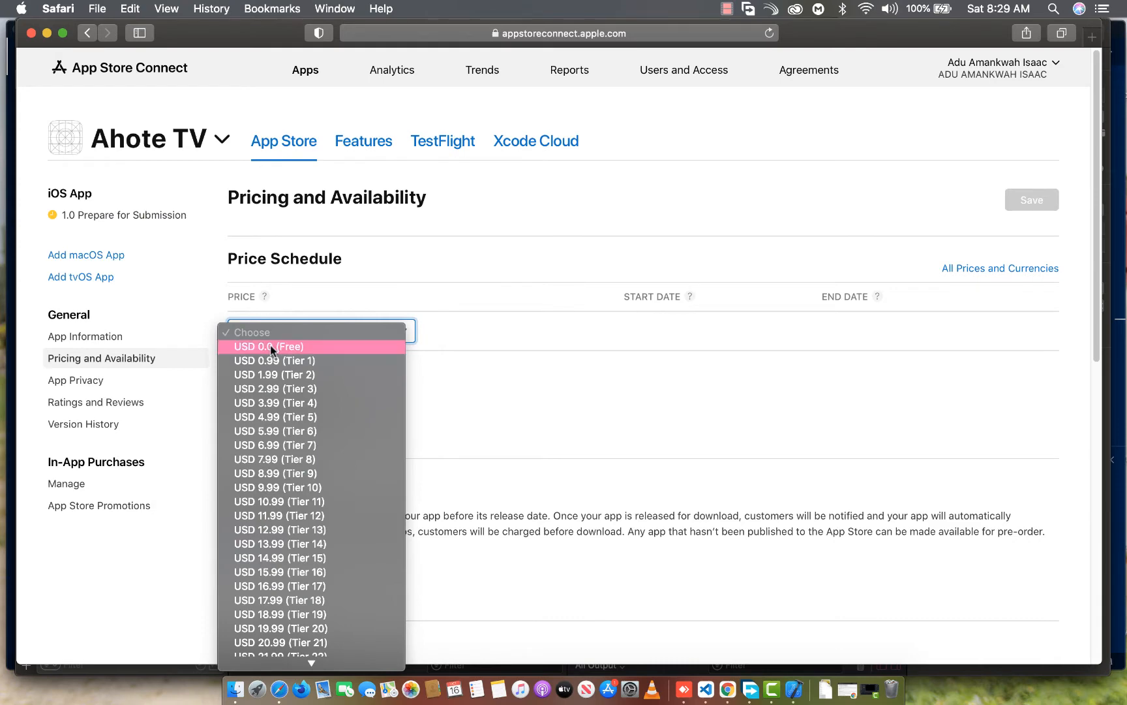
{"action": "left_click", "coordinate": [270, 345]}
{"action": "scroll", "coordinate": [781, 329], "scroll_direction": "down", "scroll_amount": 8}
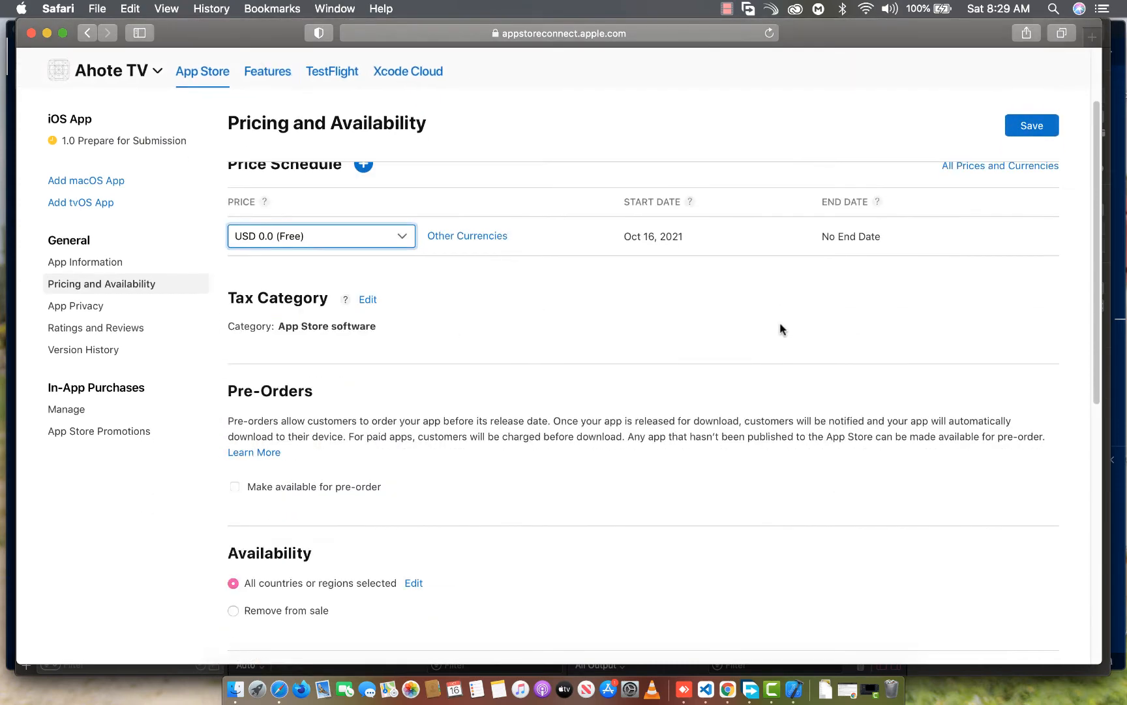
{"action": "scroll", "coordinate": [517, 342], "scroll_direction": "up", "scroll_amount": 4}
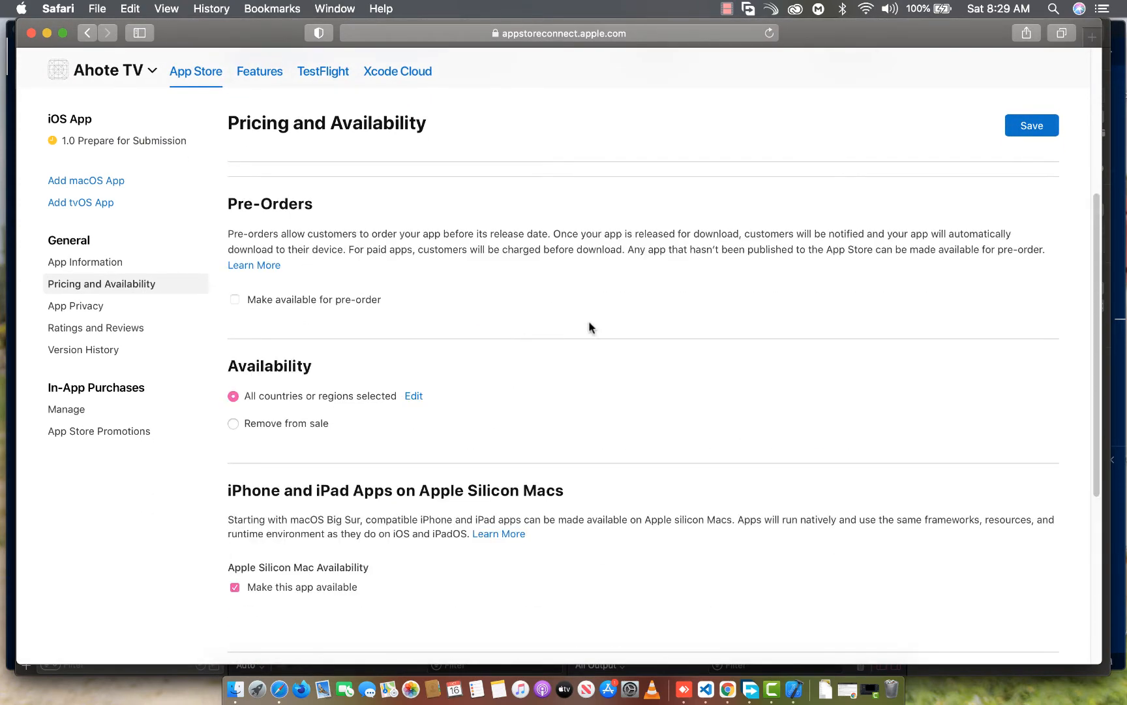
{"action": "scroll", "coordinate": [422, 355], "scroll_direction": "down", "scroll_amount": 6}
{"action": "scroll", "coordinate": [425, 366], "scroll_direction": "up", "scroll_amount": 12}
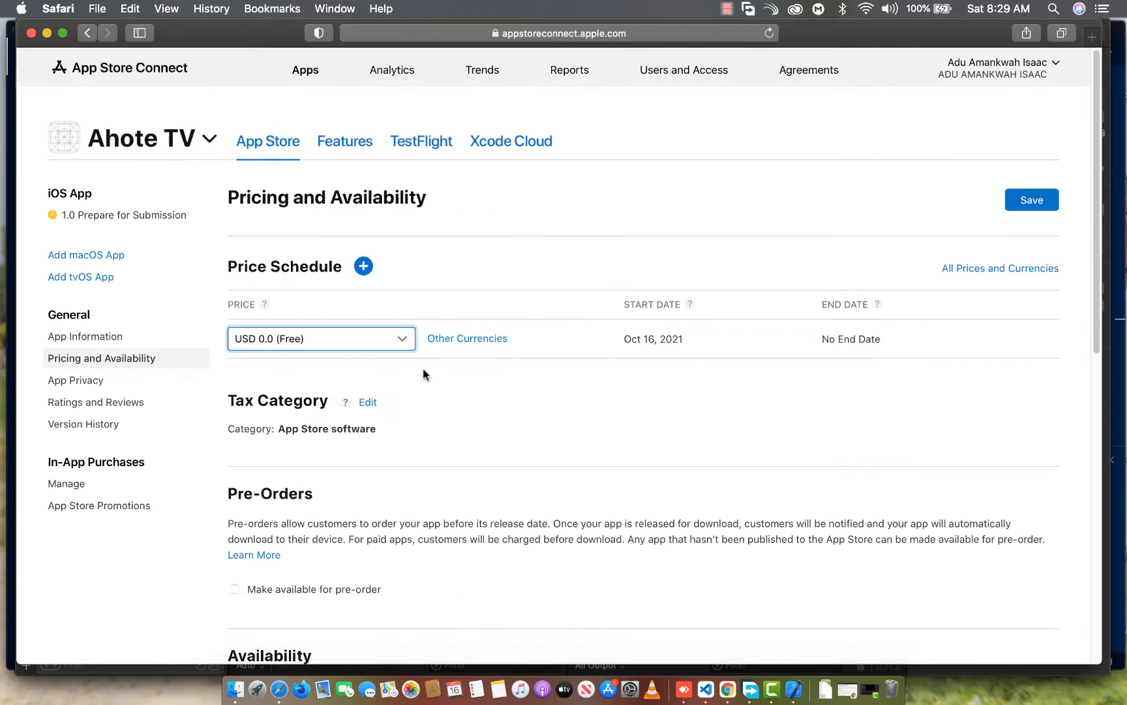
{"action": "left_click", "coordinate": [1051, 205]}
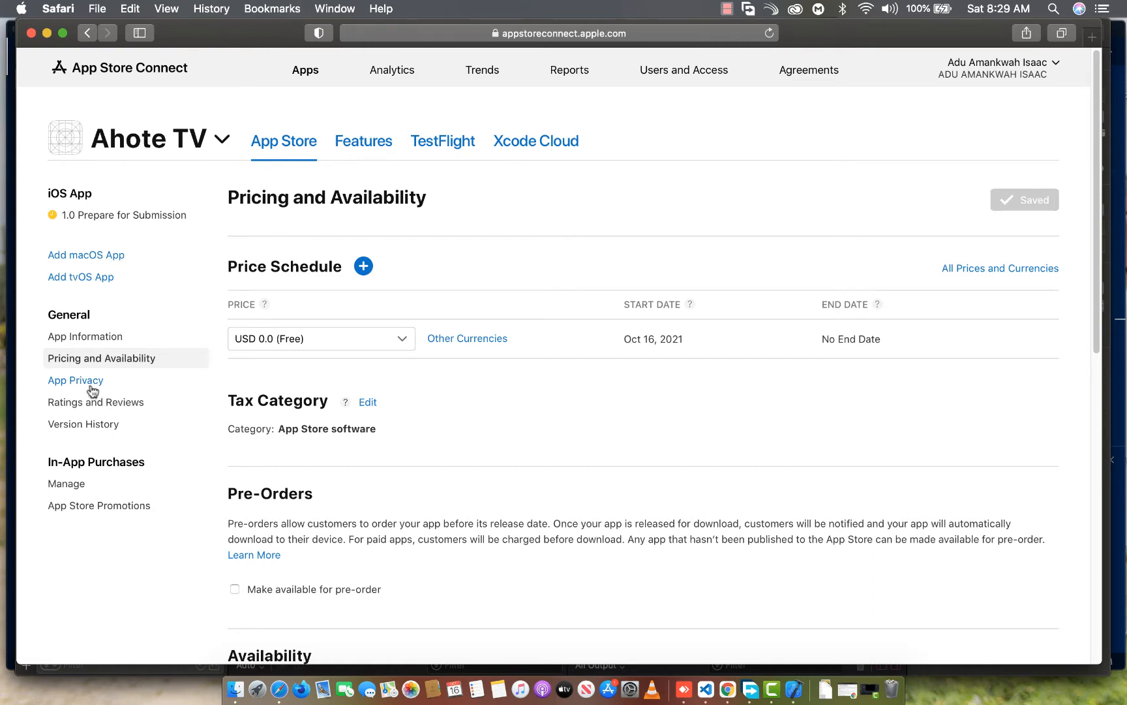
Open the App Privacy section, switch to Chrome, and copy the web address of the Iksoft Developers privacy policy page
{"action": "left_click", "coordinate": [91, 385]}
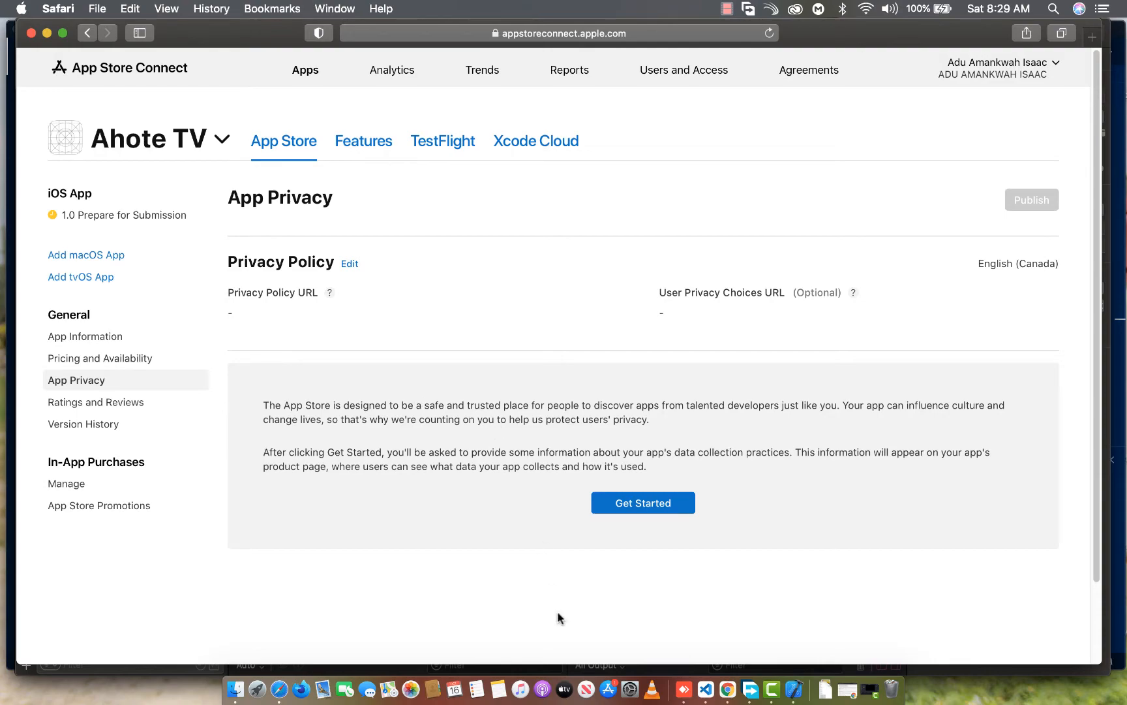
{"action": "left_click", "coordinate": [734, 682]}
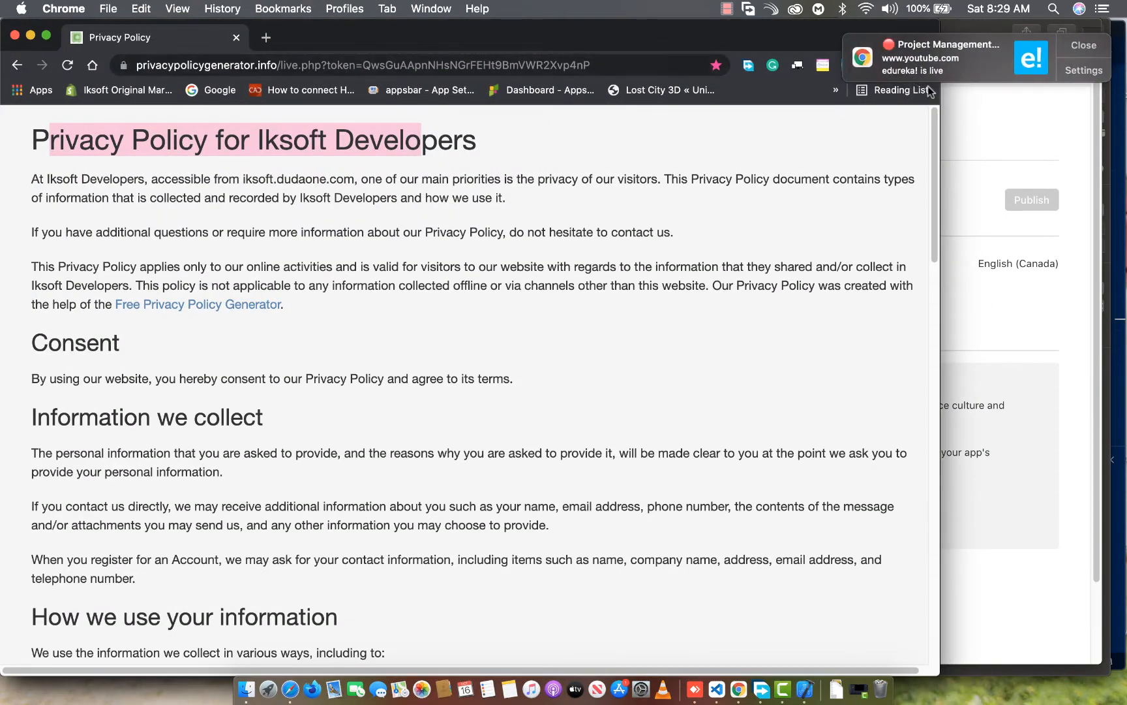
{"action": "left_click", "coordinate": [1078, 45]}
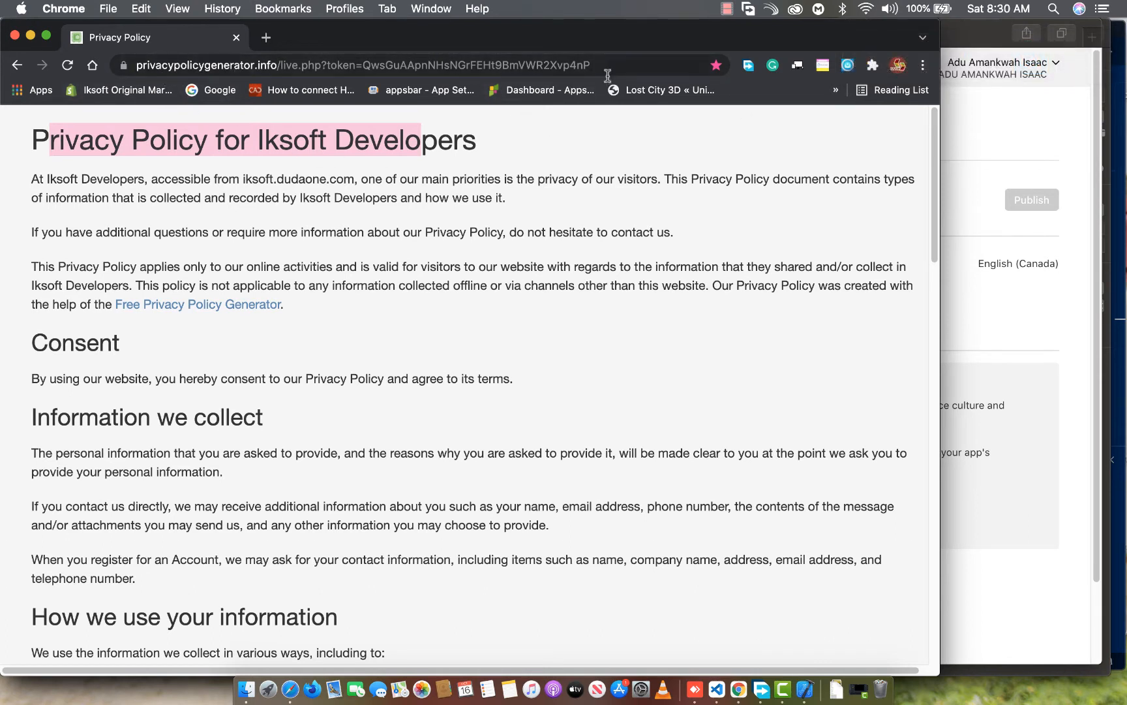
{"action": "left_click_drag", "start_coordinate": [607, 75], "coordinate": [120, 72]}
{"action": "right_click", "coordinate": [173, 65]}
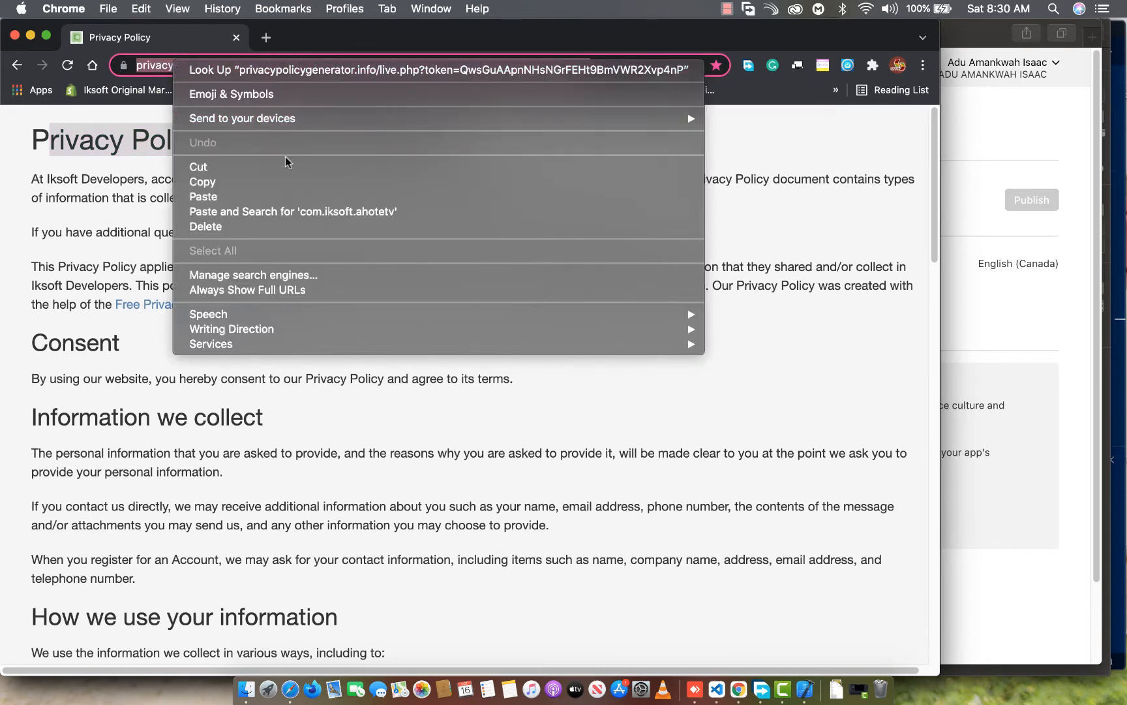
{"action": "left_click", "coordinate": [287, 182]}
Return to App Store Connect in Safari, paste the copied address as the Privacy Policy URL, and save it
{"action": "left_click", "coordinate": [1005, 316]}
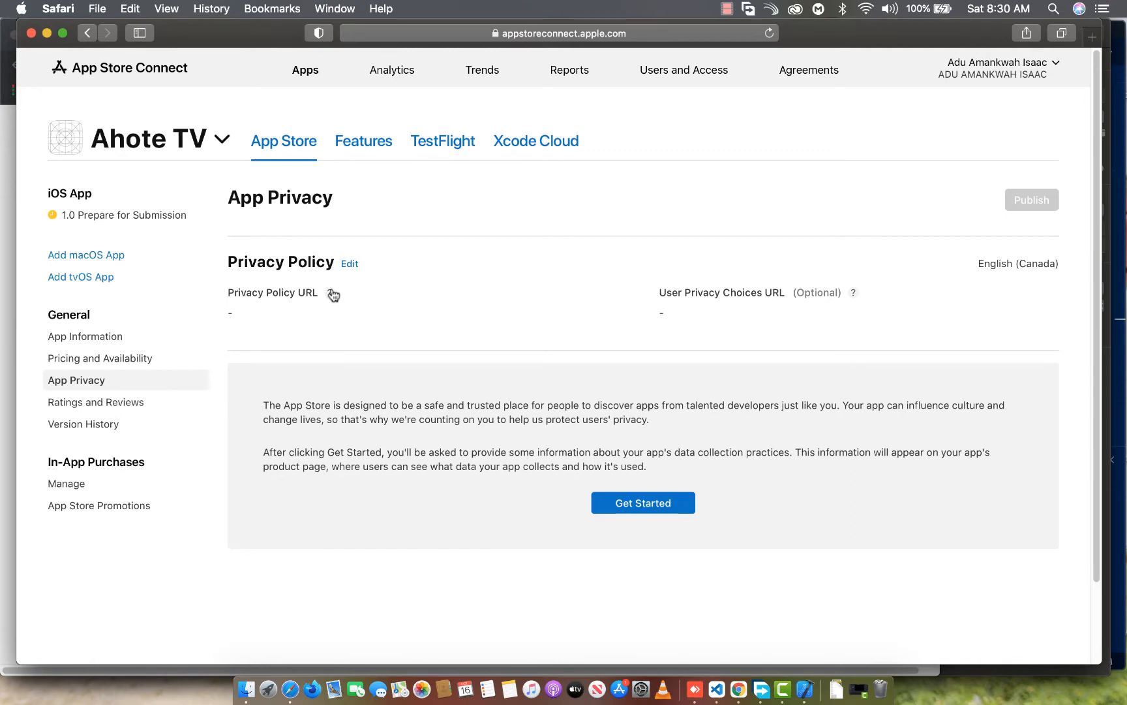
{"action": "left_click", "coordinate": [350, 263]}
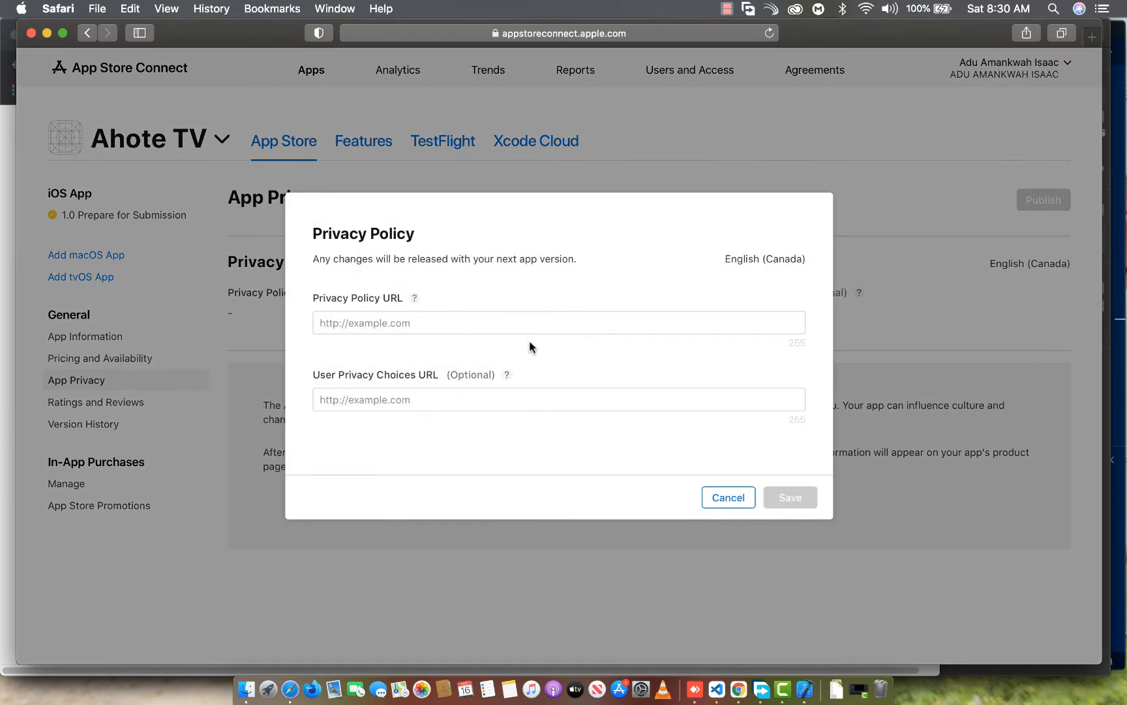
{"action": "right_click", "coordinate": [520, 318]}
{"action": "left_click", "coordinate": [551, 353]}
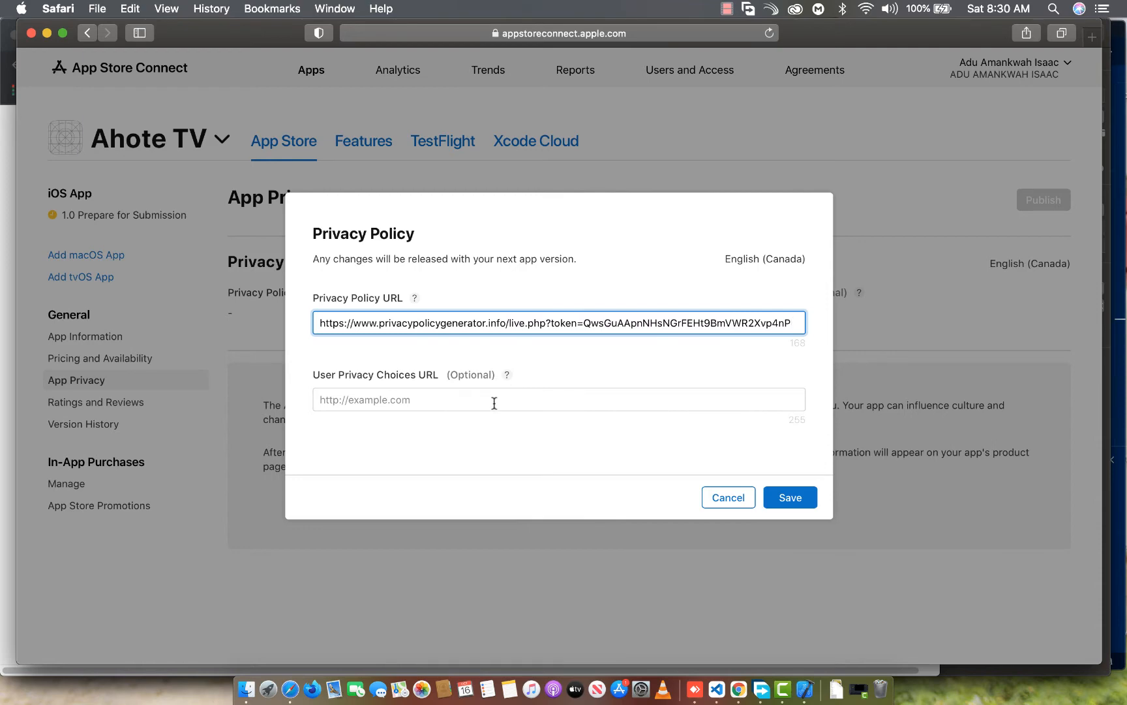
{"action": "left_click", "coordinate": [794, 500]}
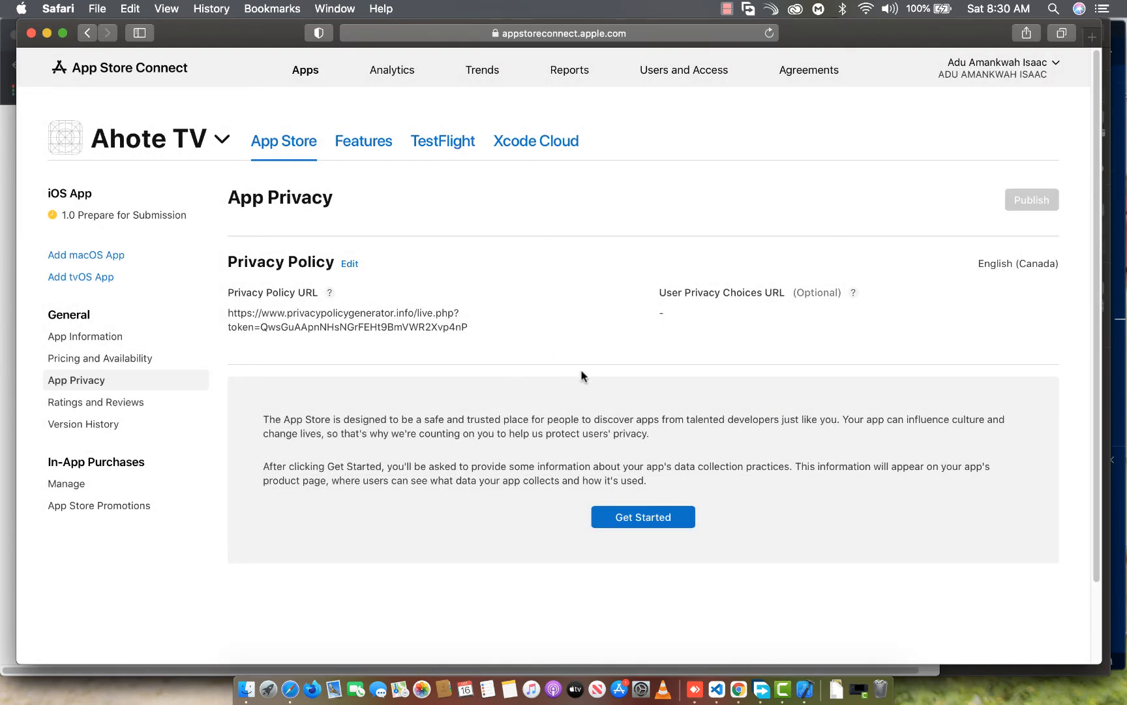
Start the data collection questionnaire and declare that no data is collected from this app
{"action": "left_click", "coordinate": [641, 516]}
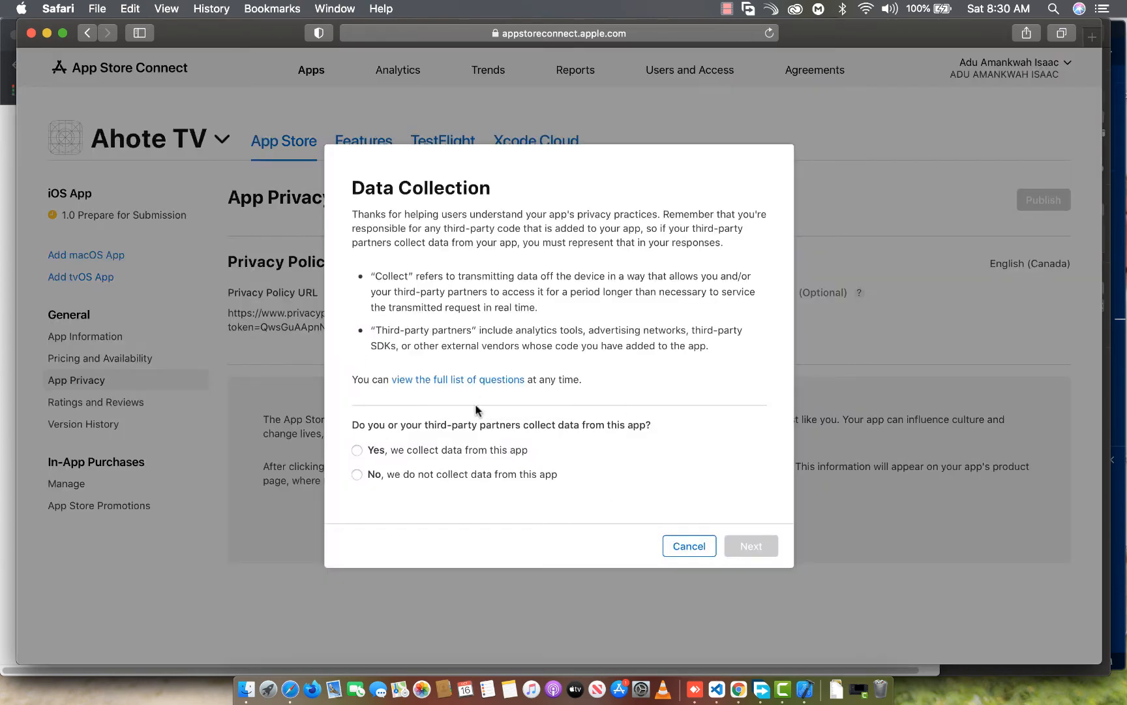
{"action": "left_click", "coordinate": [392, 478]}
{"action": "left_click", "coordinate": [743, 550]}
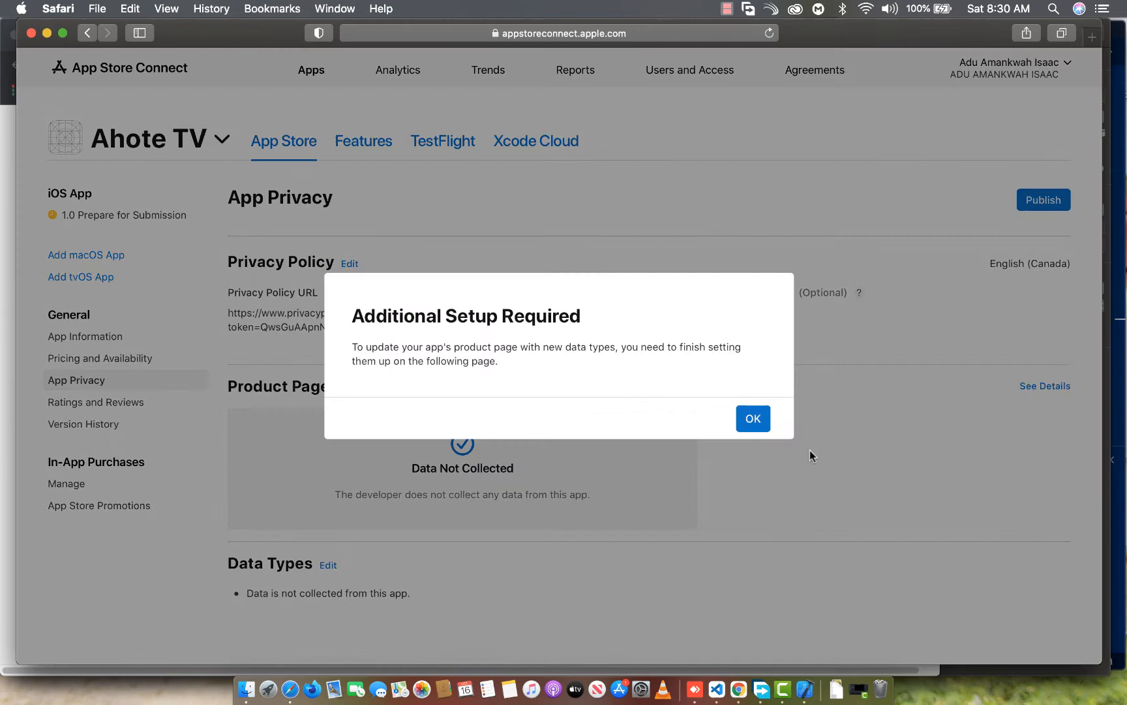
{"action": "left_click", "coordinate": [745, 419]}
Publish the app privacy responses
{"action": "scroll", "coordinate": [522, 428], "scroll_direction": "down", "scroll_amount": 3}
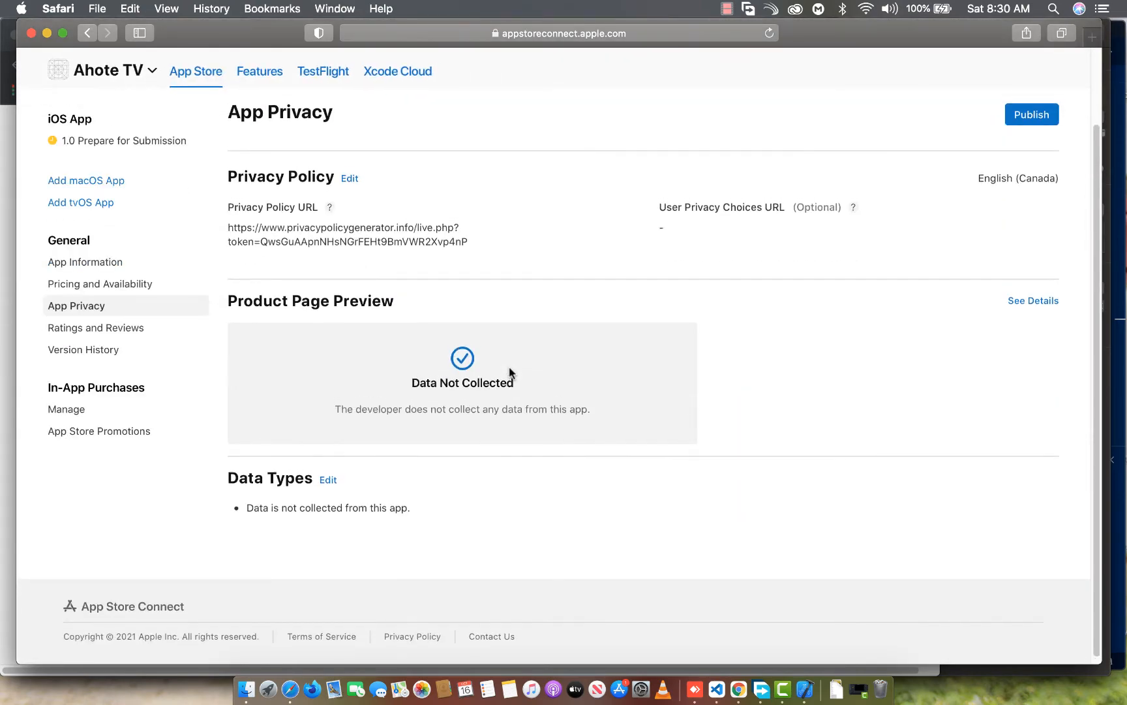
{"action": "scroll", "coordinate": [587, 369], "scroll_direction": "up", "scroll_amount": 3}
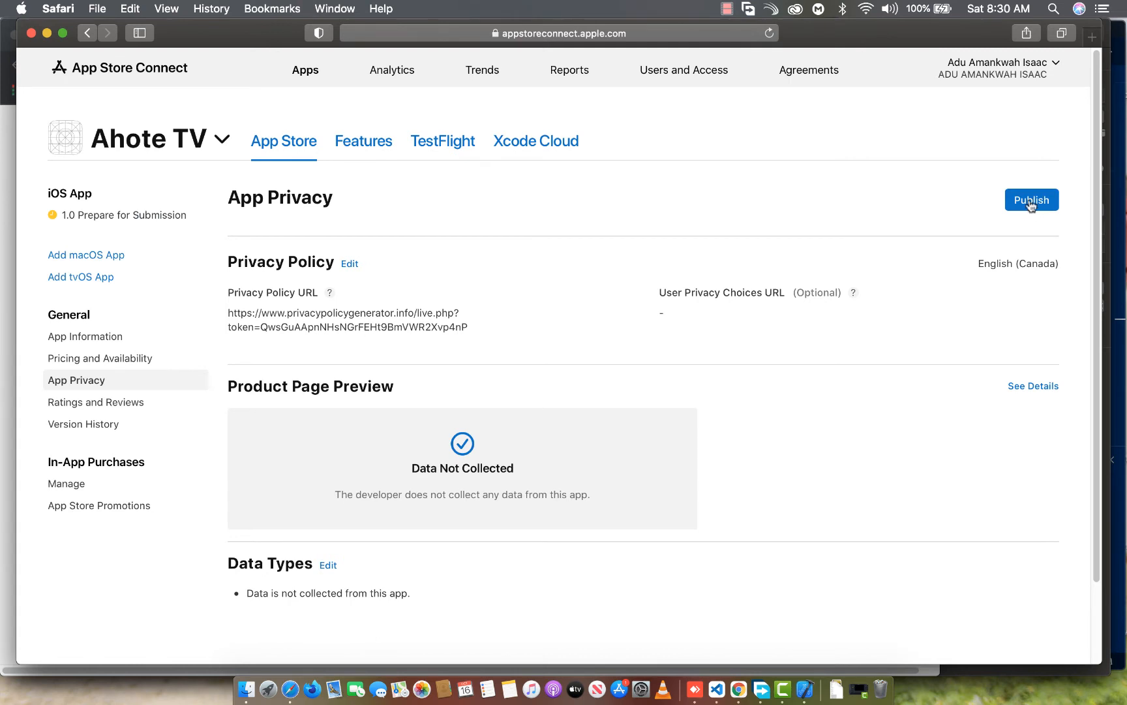
{"action": "left_click", "coordinate": [1031, 205]}
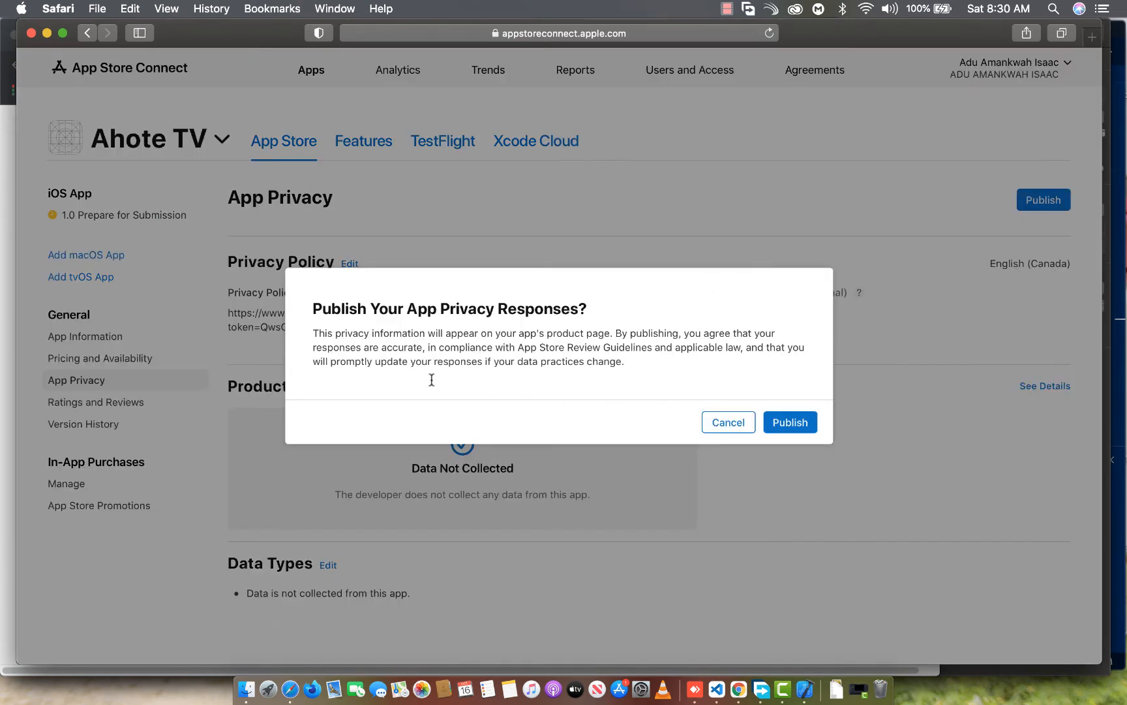
{"action": "left_click", "coordinate": [780, 428]}
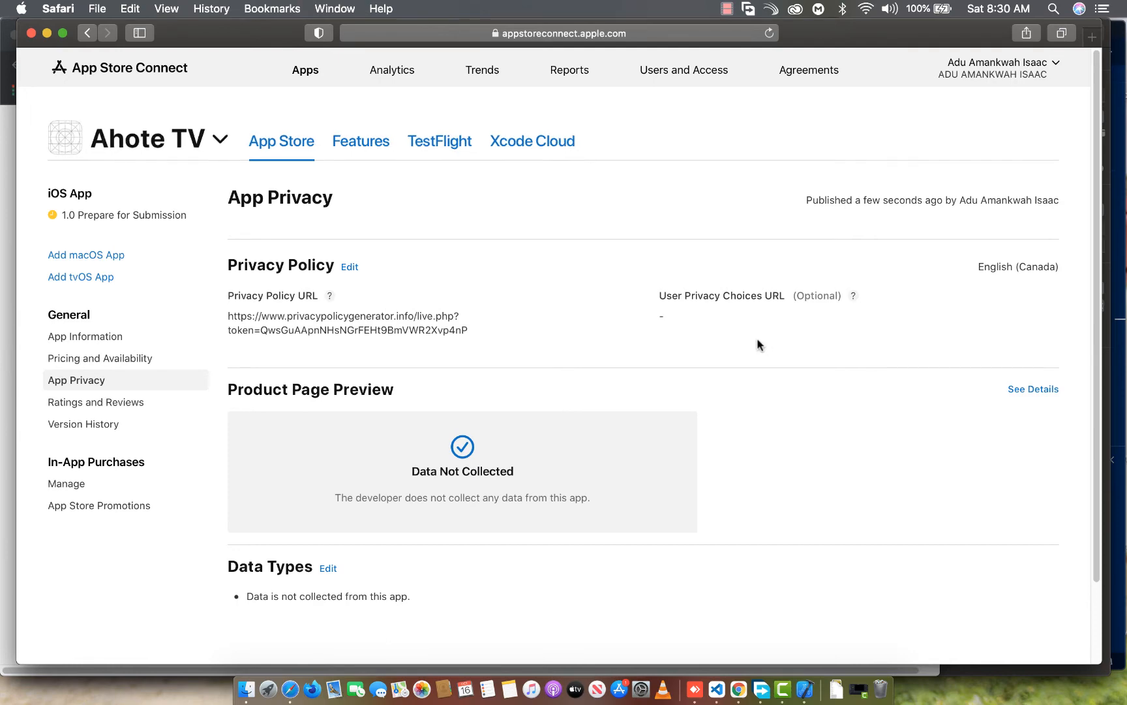
{"action": "scroll", "coordinate": [755, 345], "scroll_direction": "down", "scroll_amount": 2}
{"action": "scroll", "coordinate": [754, 346], "scroll_direction": "up", "scroll_amount": 2}
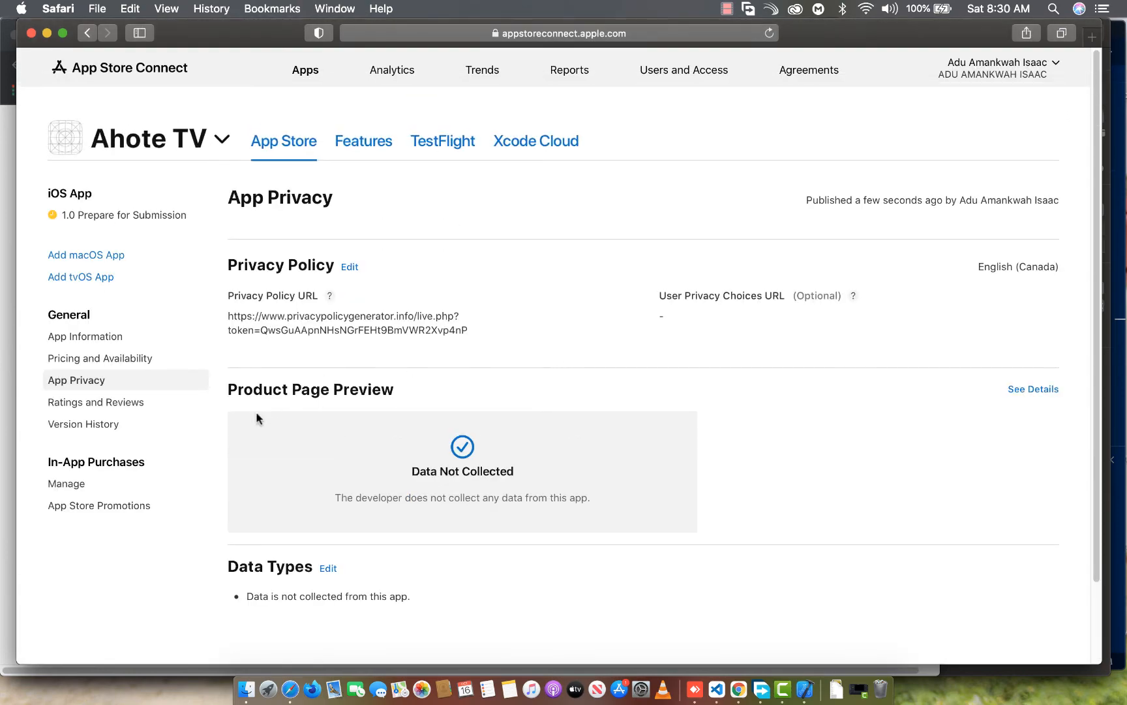
Examine the app's ratings and reviews for all countries or regions and its iOS version history
{"action": "left_click", "coordinate": [77, 406]}
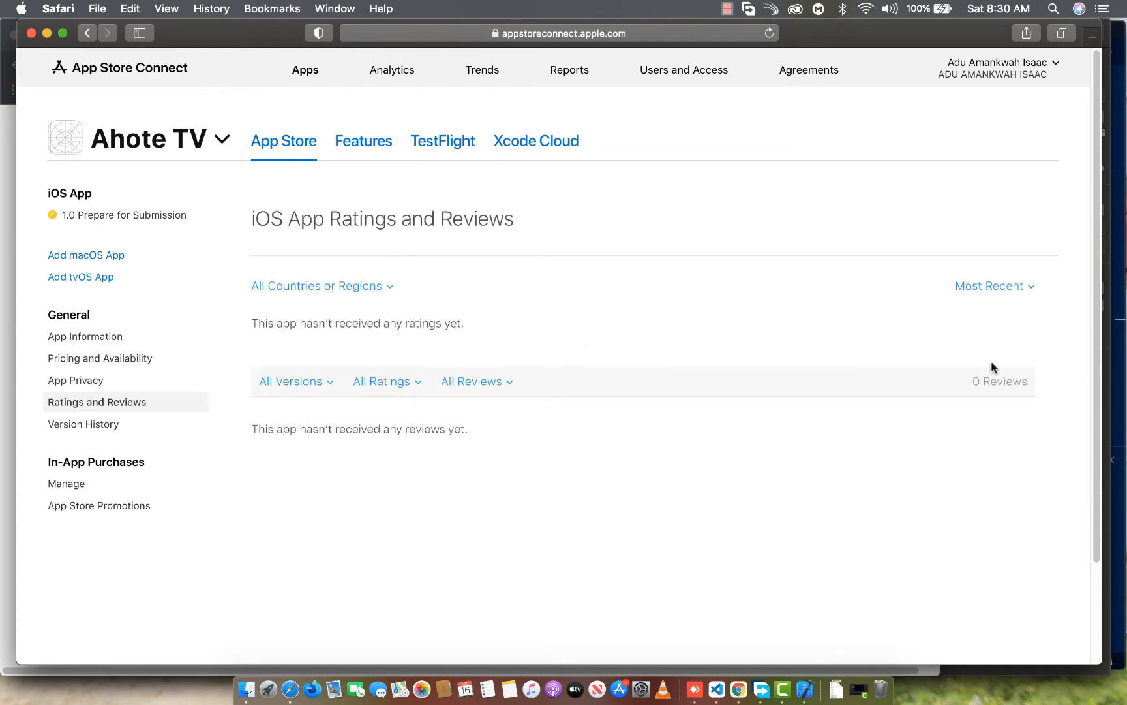
{"action": "left_click", "coordinate": [390, 290]}
{"action": "left_click", "coordinate": [315, 335]}
{"action": "scroll", "coordinate": [685, 352], "scroll_direction": "down", "scroll_amount": 3}
{"action": "scroll", "coordinate": [600, 362], "scroll_direction": "up", "scroll_amount": 3}
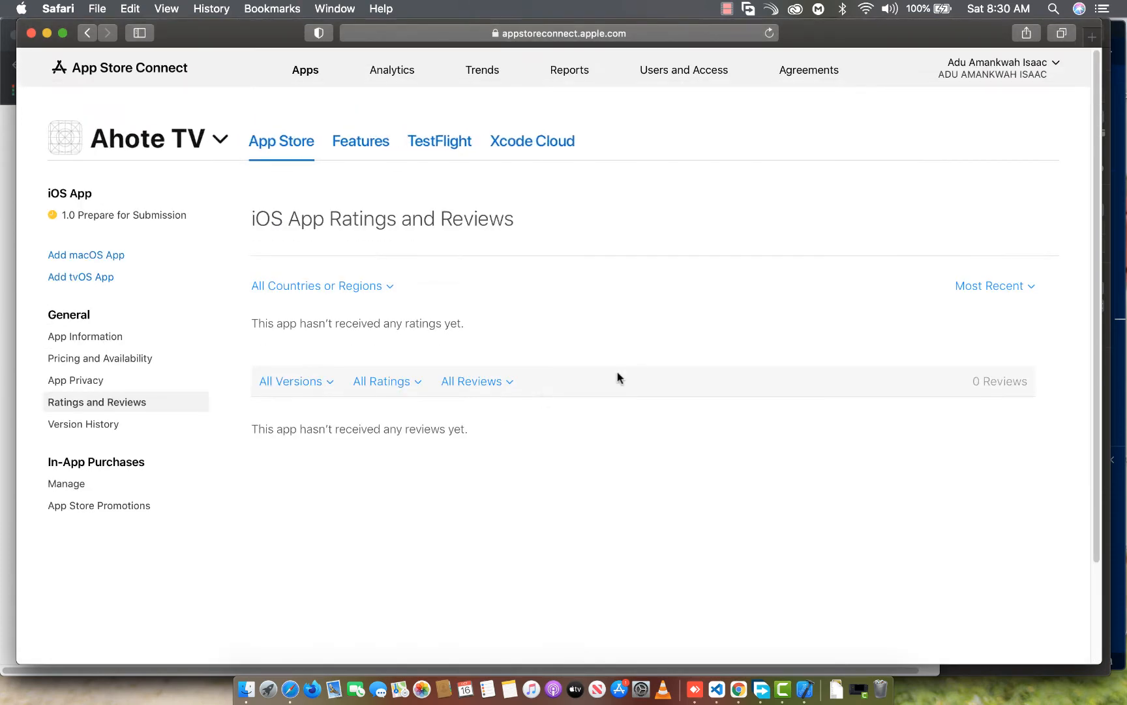
{"action": "left_click", "coordinate": [95, 426]}
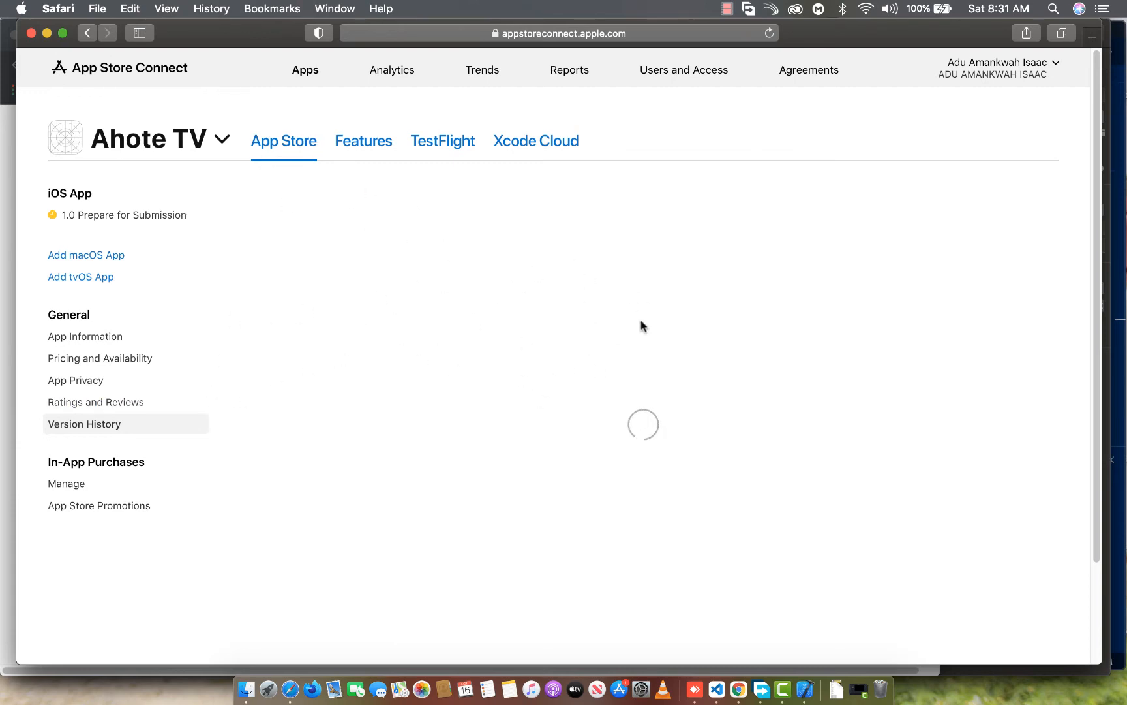
{"action": "left_click_drag", "start_coordinate": [287, 387], "coordinate": [420, 392]}
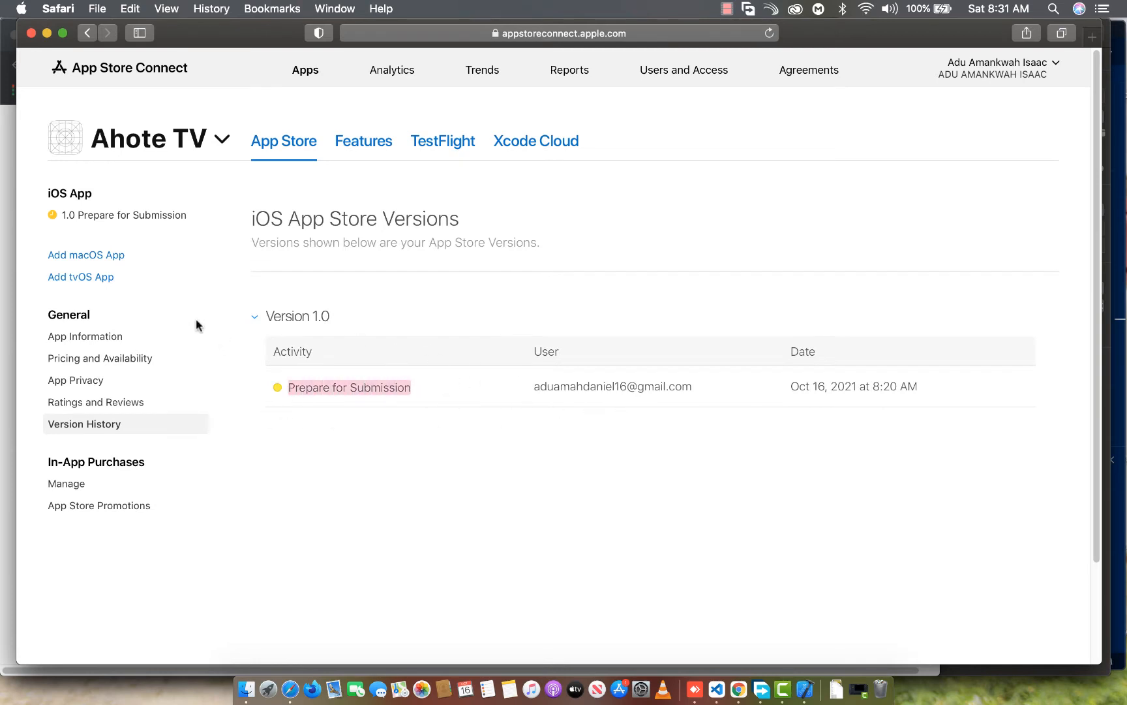
Enter "IT'S ALL ABOUT HEAVEN!" as both the promotional text and the description of iOS App 1.0
{"action": "left_click", "coordinate": [117, 215]}
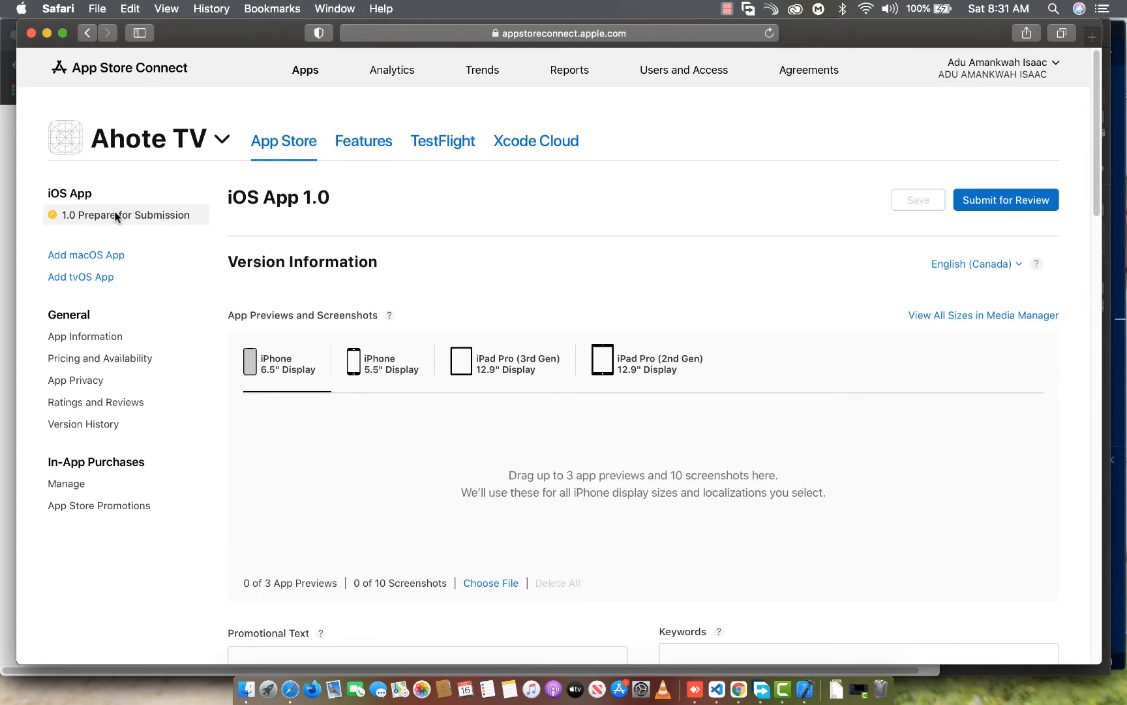
{"action": "scroll", "coordinate": [642, 324], "scroll_direction": "down", "scroll_amount": 3}
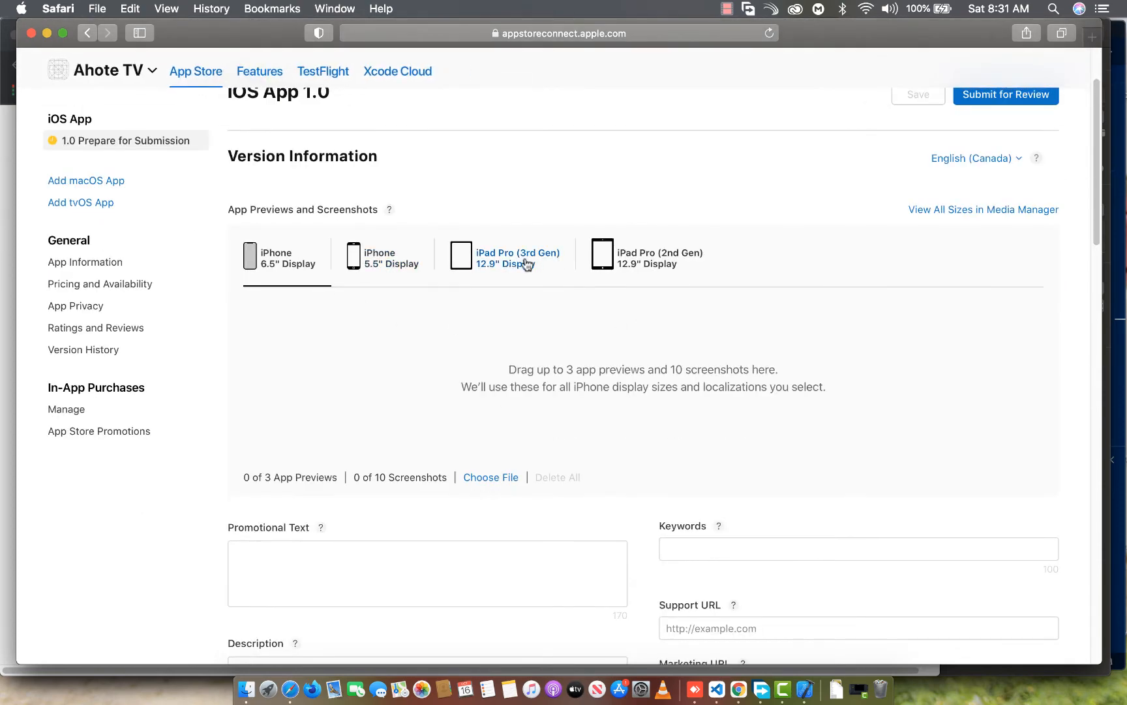
{"action": "scroll", "coordinate": [513, 325], "scroll_direction": "down", "scroll_amount": 5}
{"action": "scroll", "coordinate": [514, 327], "scroll_direction": "down", "scroll_amount": 2}
{"action": "left_click", "coordinate": [304, 352]}
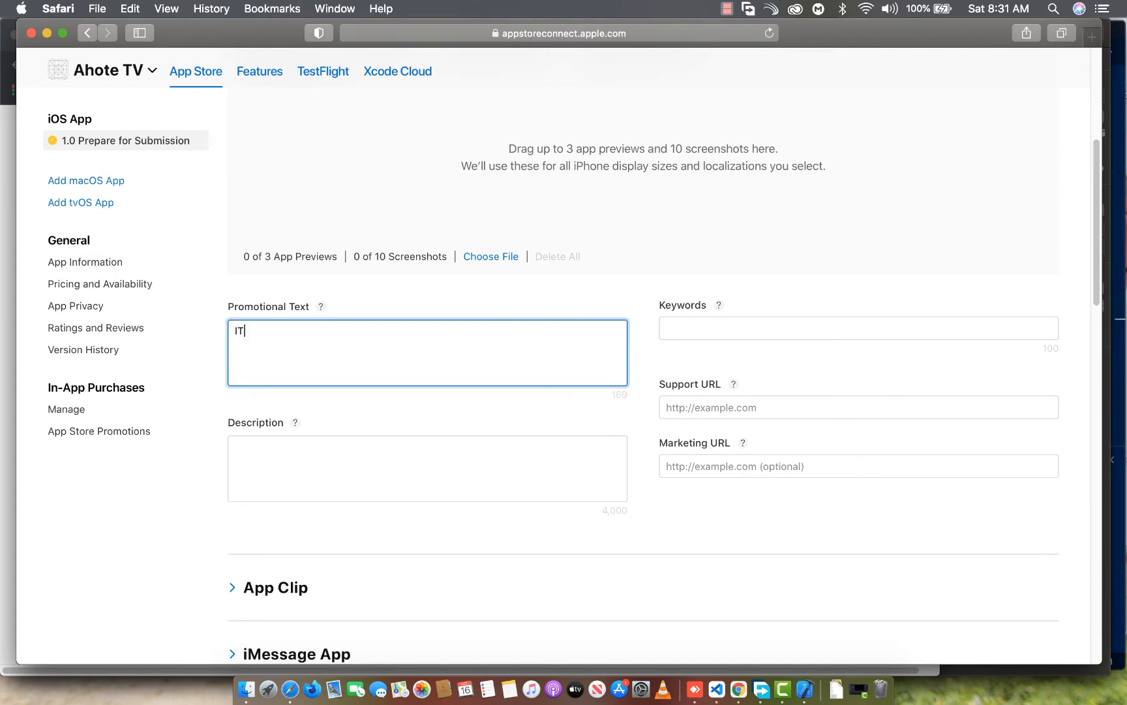
{"action": "type", "text": "IT'S ALL ABOUT HEAVEN!"}
{"action": "key", "text": "super+a"}
{"action": "key", "text": "super+c"}
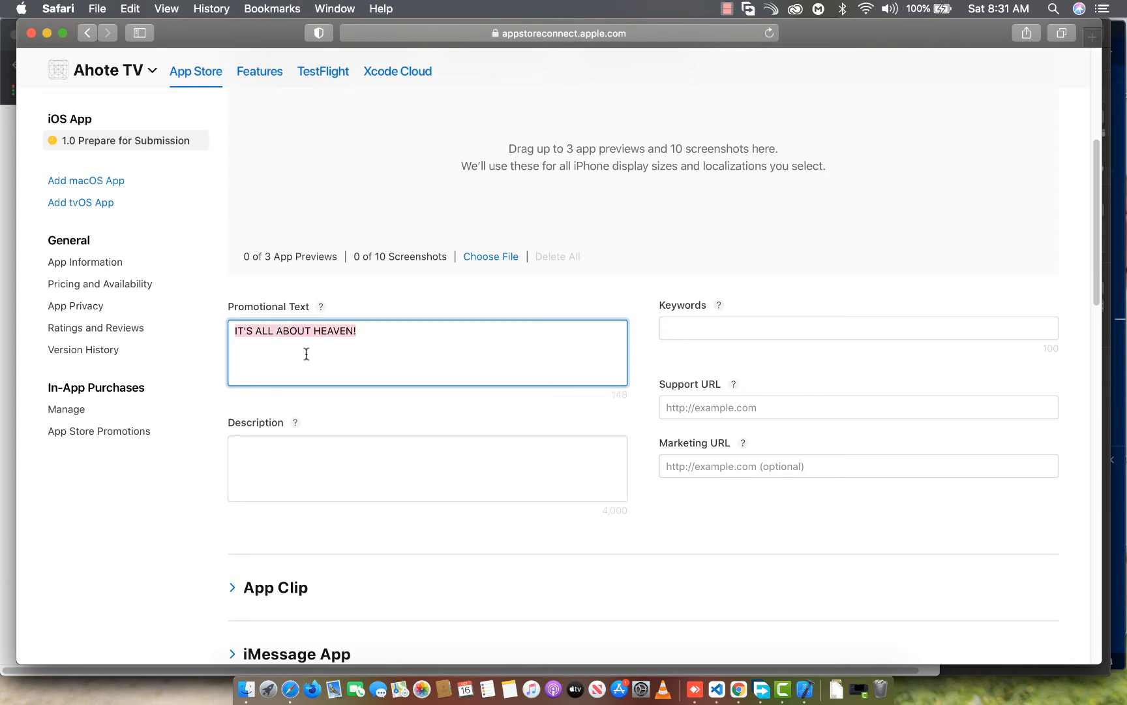
{"action": "left_click", "coordinate": [256, 448]}
{"action": "key", "text": "super+v"}
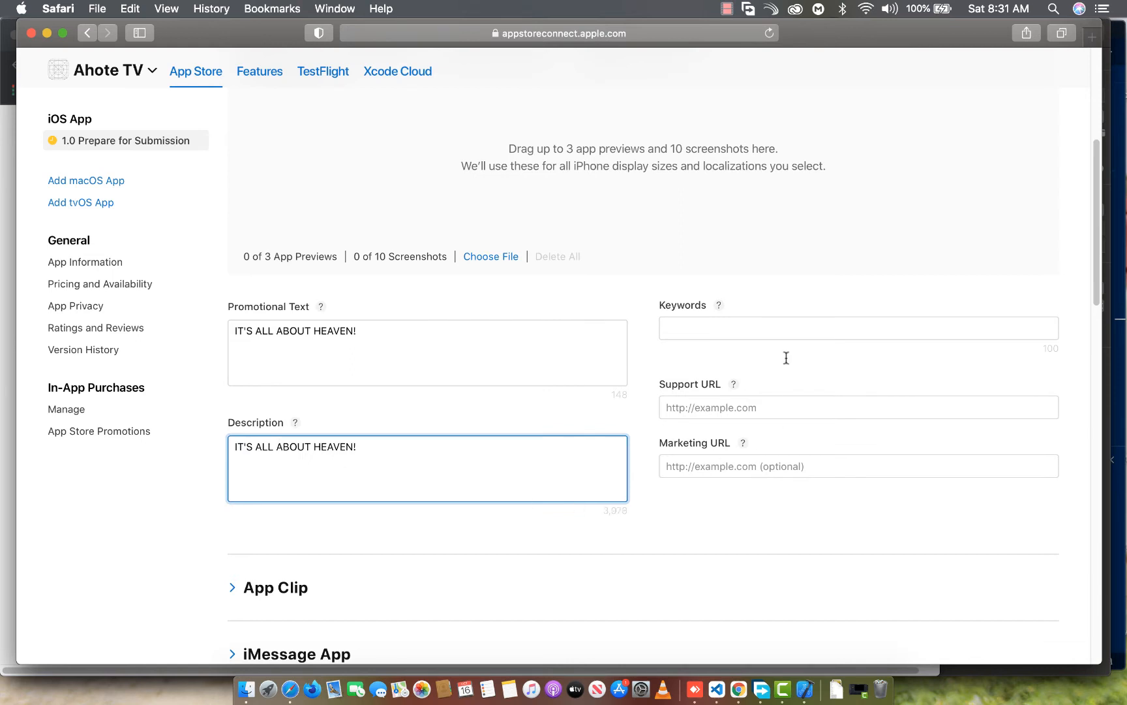
{"action": "left_click", "coordinate": [741, 336]}
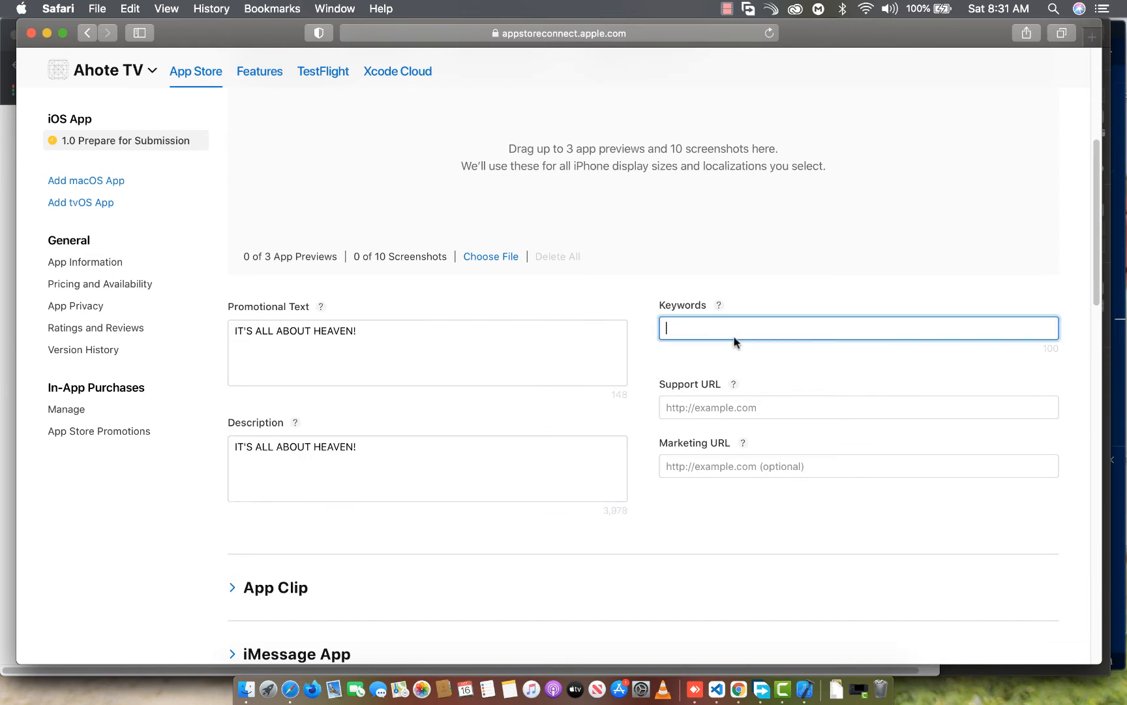
{"action": "type", "text": "heaven"}
{"action": "left_click", "coordinate": [748, 402]}
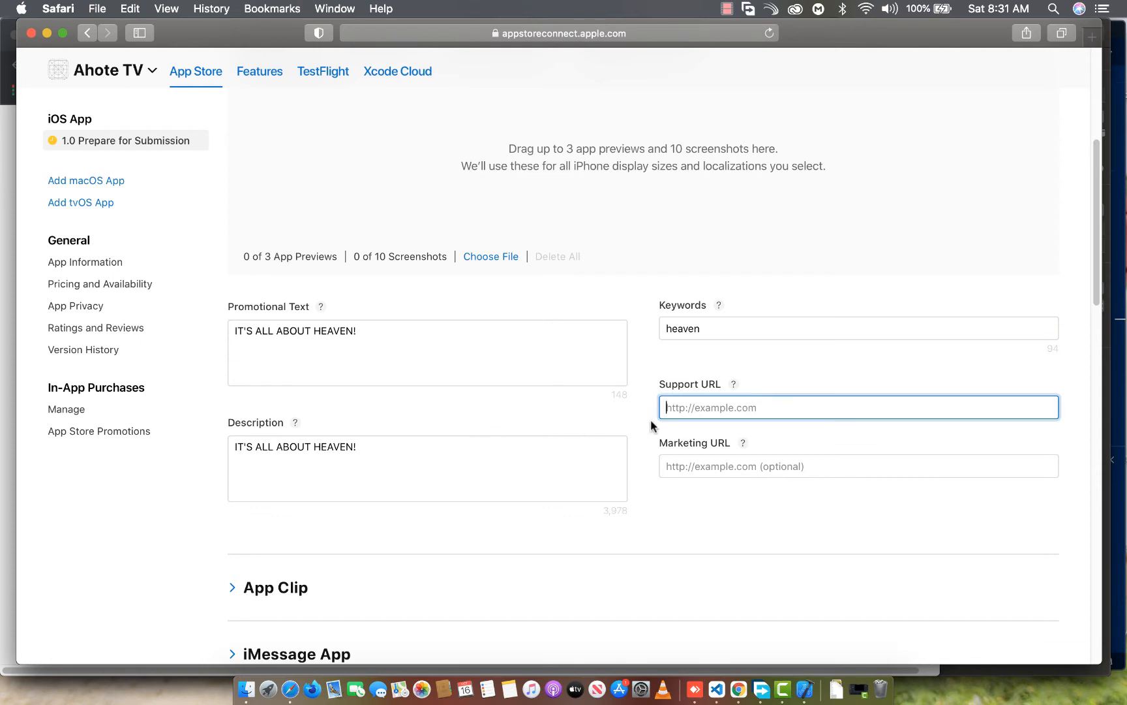
{"action": "type", "text": "htts"}
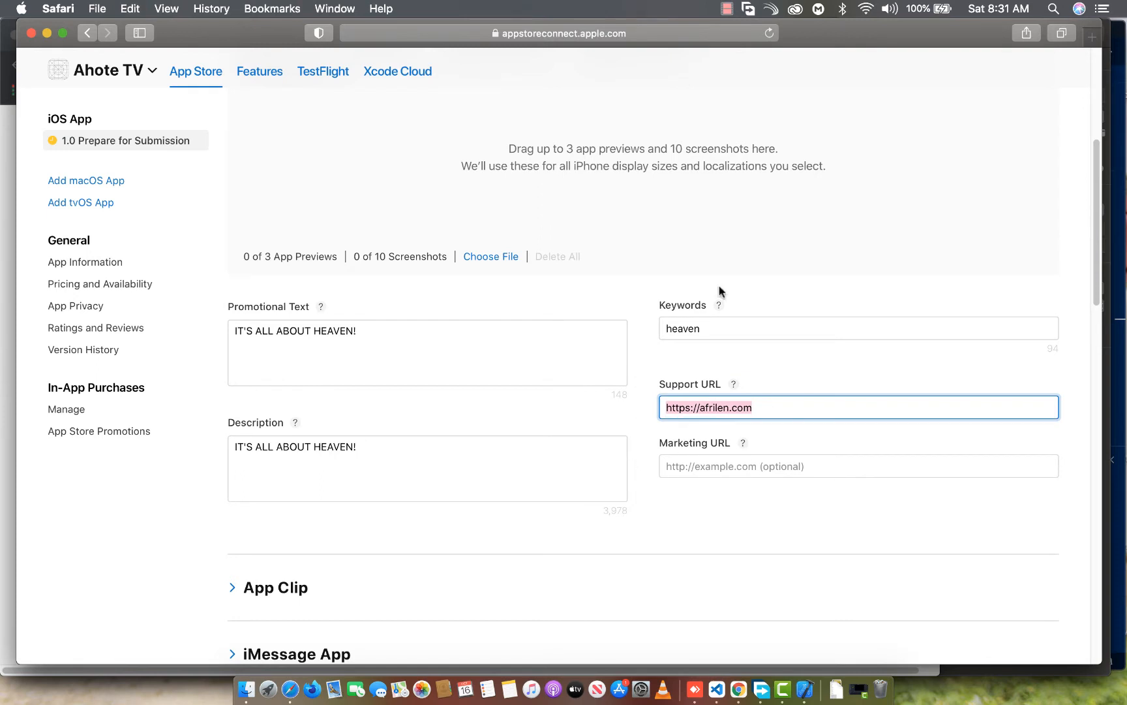
{"action": "left_click", "coordinate": [772, 471]}
{"action": "type", "text": "https://afrilen.com"}
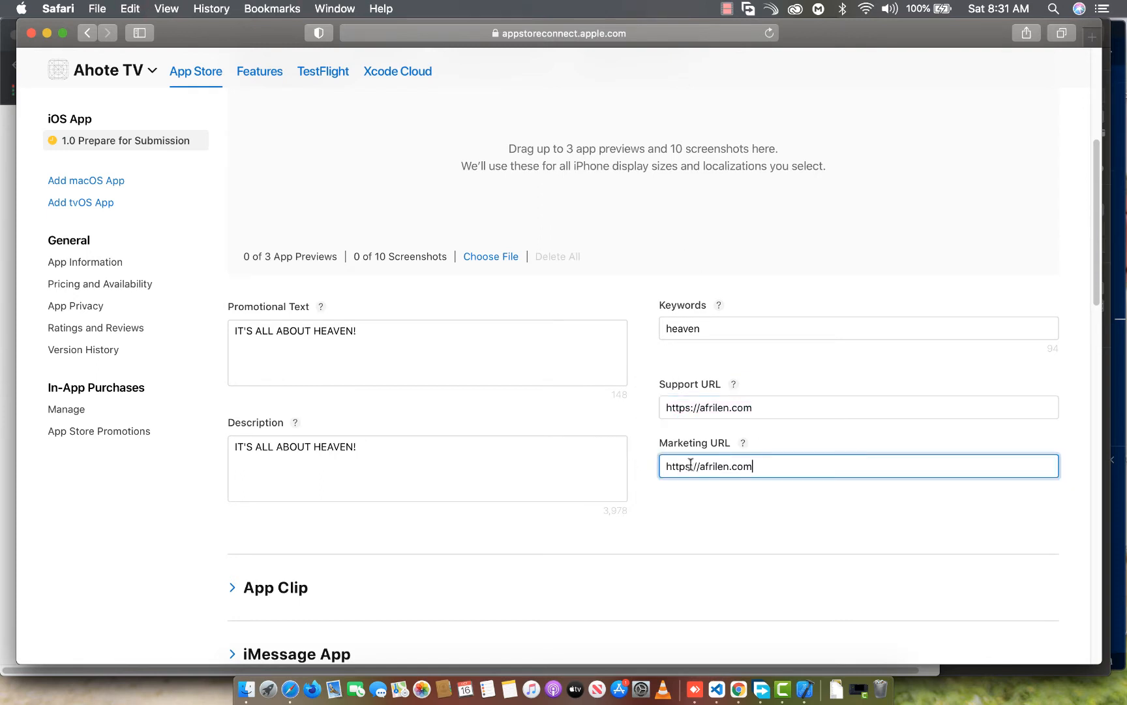
{"action": "scroll", "coordinate": [439, 369], "scroll_direction": "down", "scroll_amount": 10}
{"action": "scroll", "coordinate": [439, 372], "scroll_direction": "down", "scroll_amount": 2}
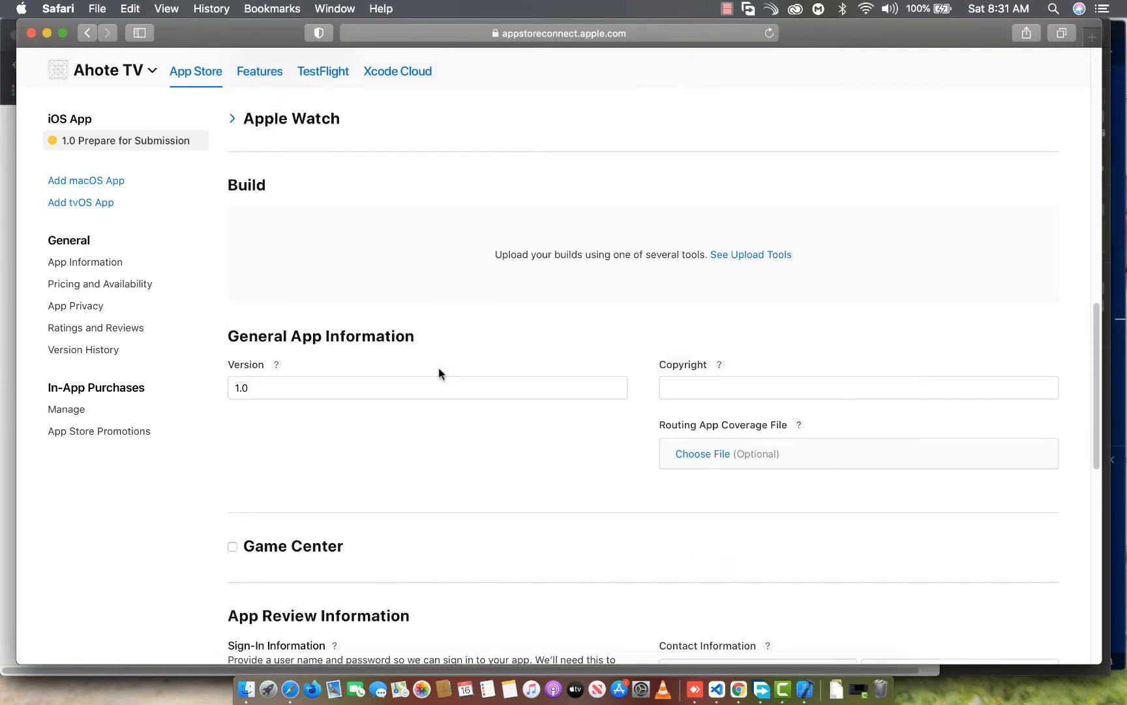
{"action": "double_click", "coordinate": [246, 389]}
{"action": "left_click", "coordinate": [747, 386]}
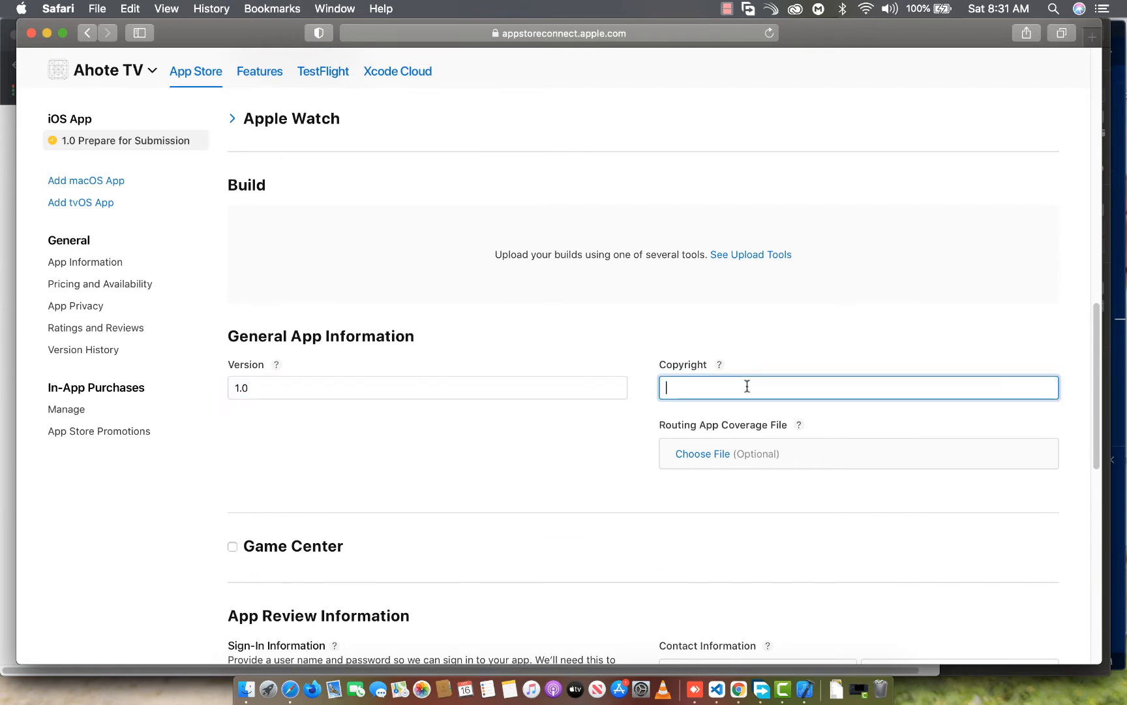
{"action": "type", "text": "Copyright@"}
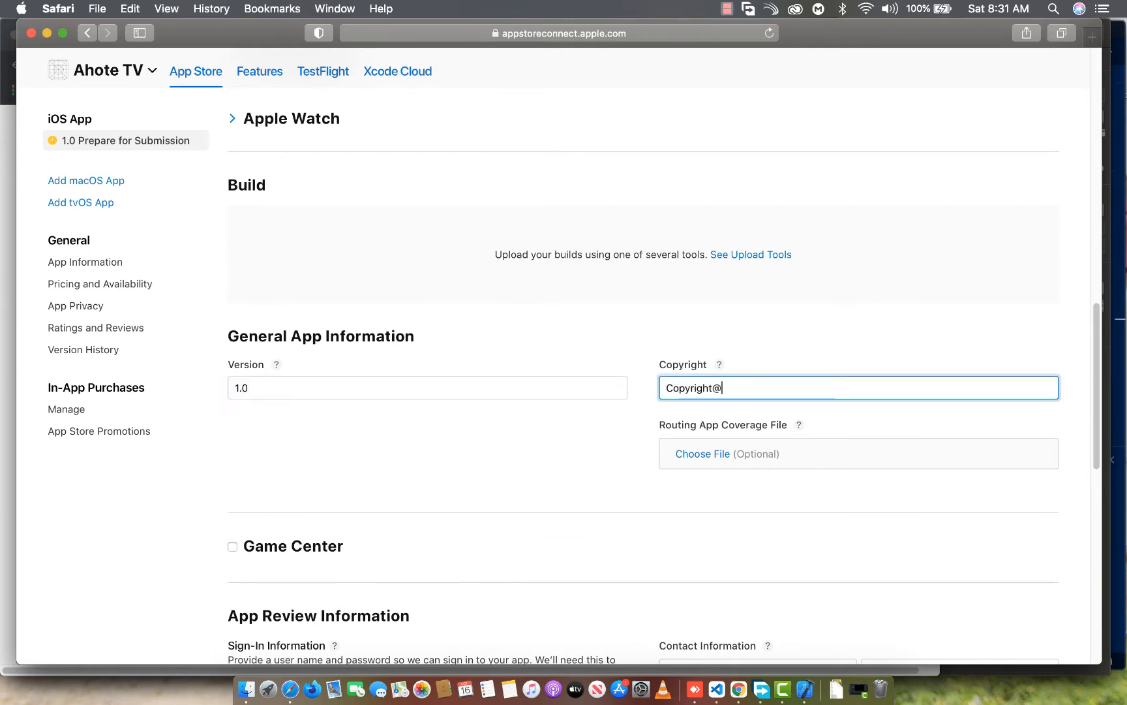
{"action": "type", "text": "20201"}
{"action": "type", "text": "[lkso"}
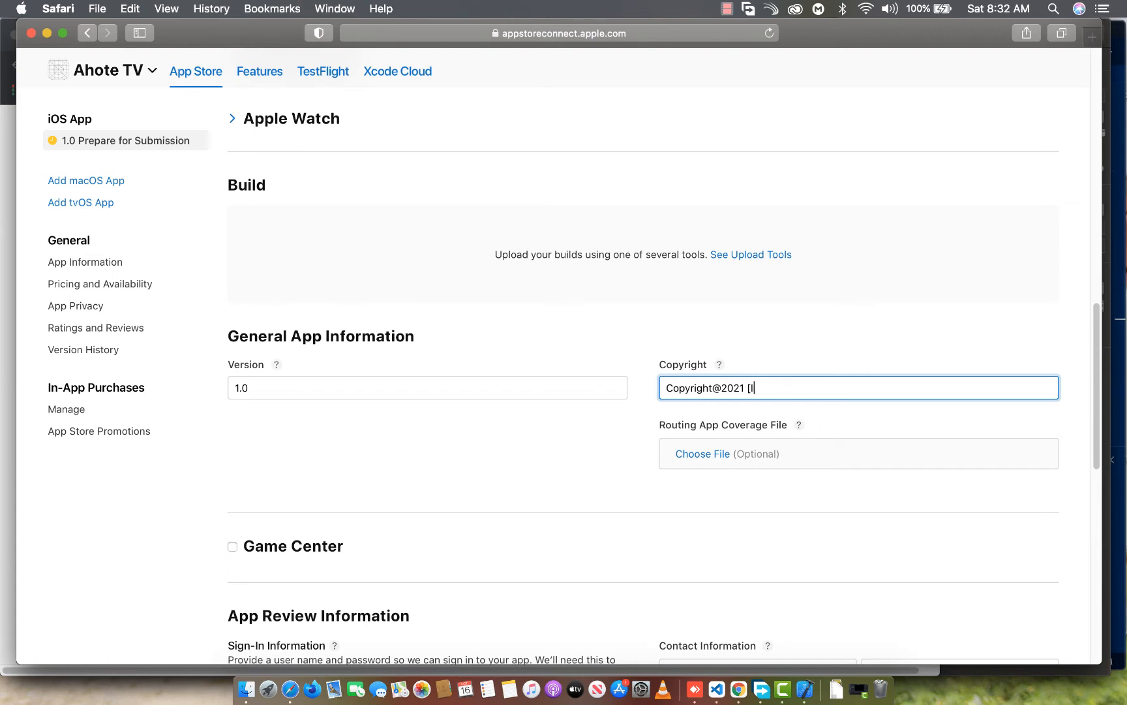
{"action": "type", "text": "OFT TECHNOLOGIES"}
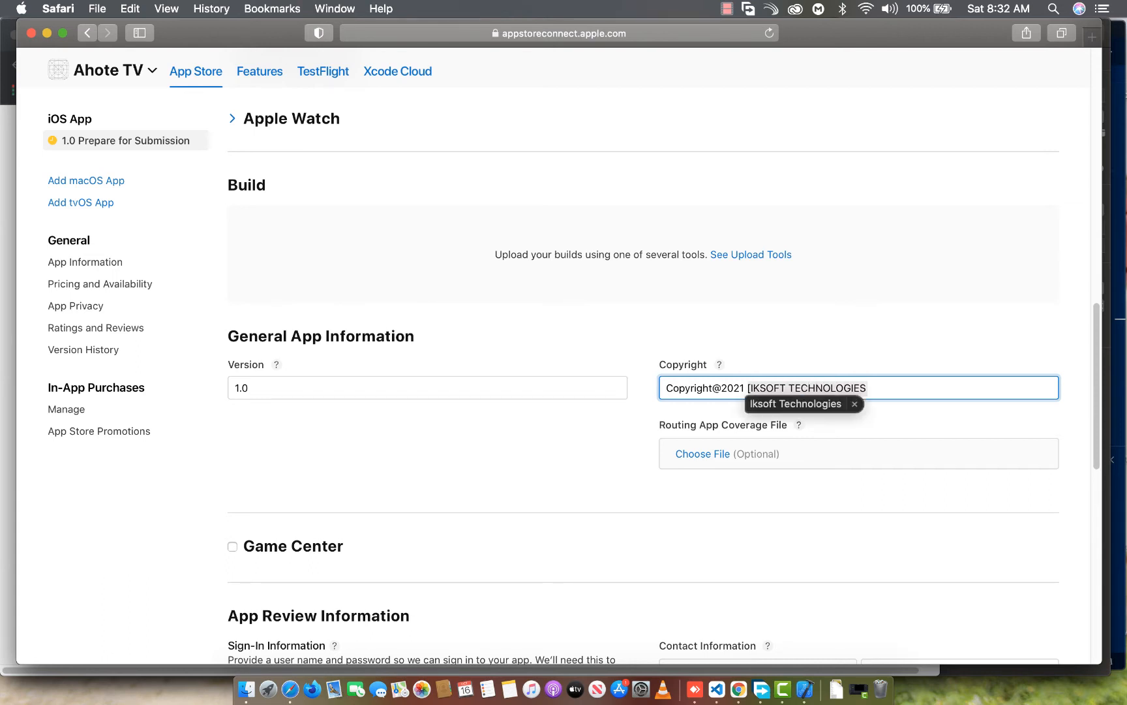
{"action": "type", "text": "]"}
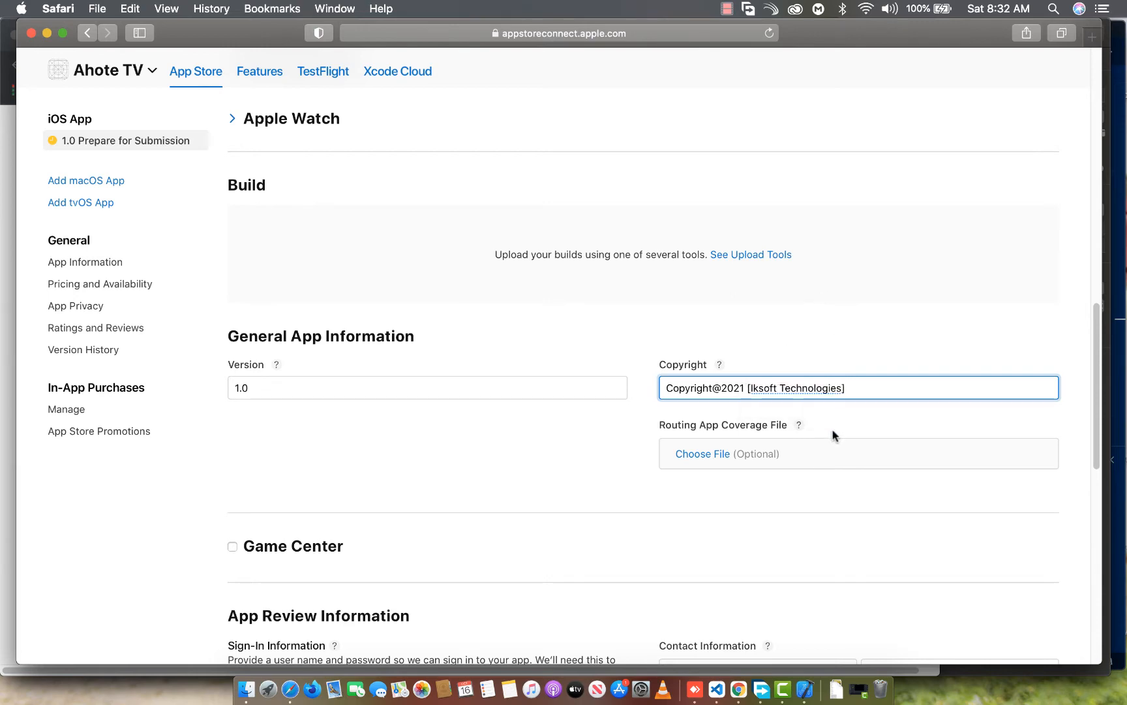
Turn off the sign-in requirement in the App Review Information
{"action": "scroll", "coordinate": [545, 292], "scroll_direction": "down", "scroll_amount": 5}
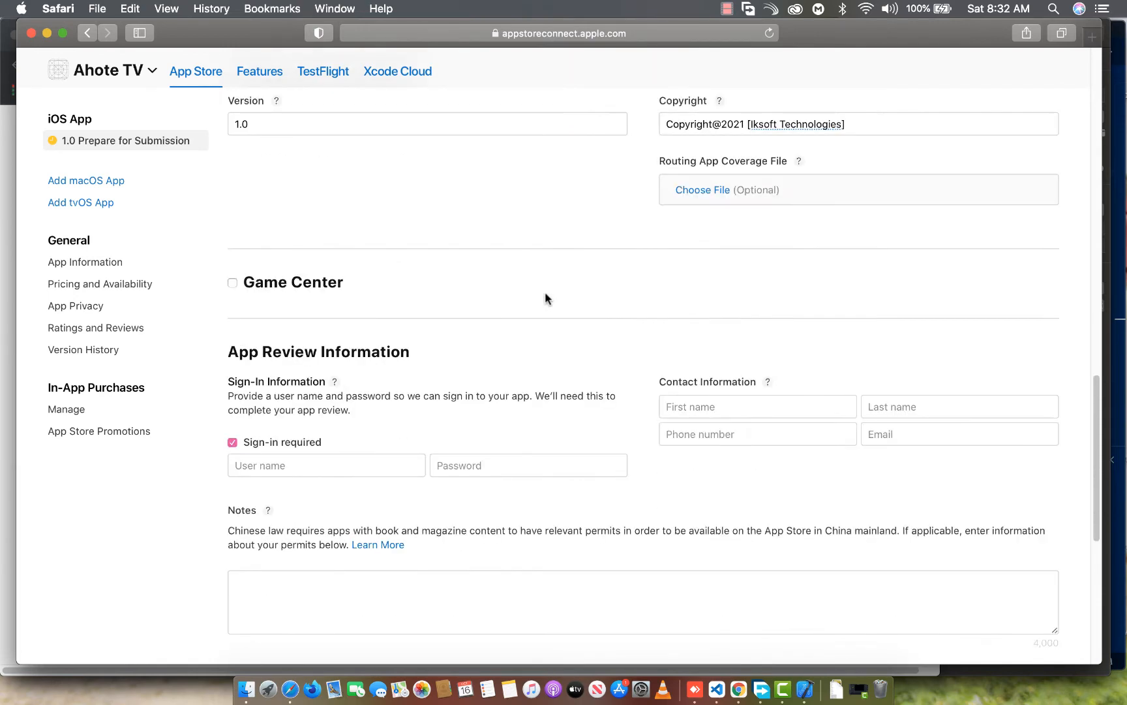
{"action": "scroll", "coordinate": [626, 344], "scroll_direction": "down", "scroll_amount": 1}
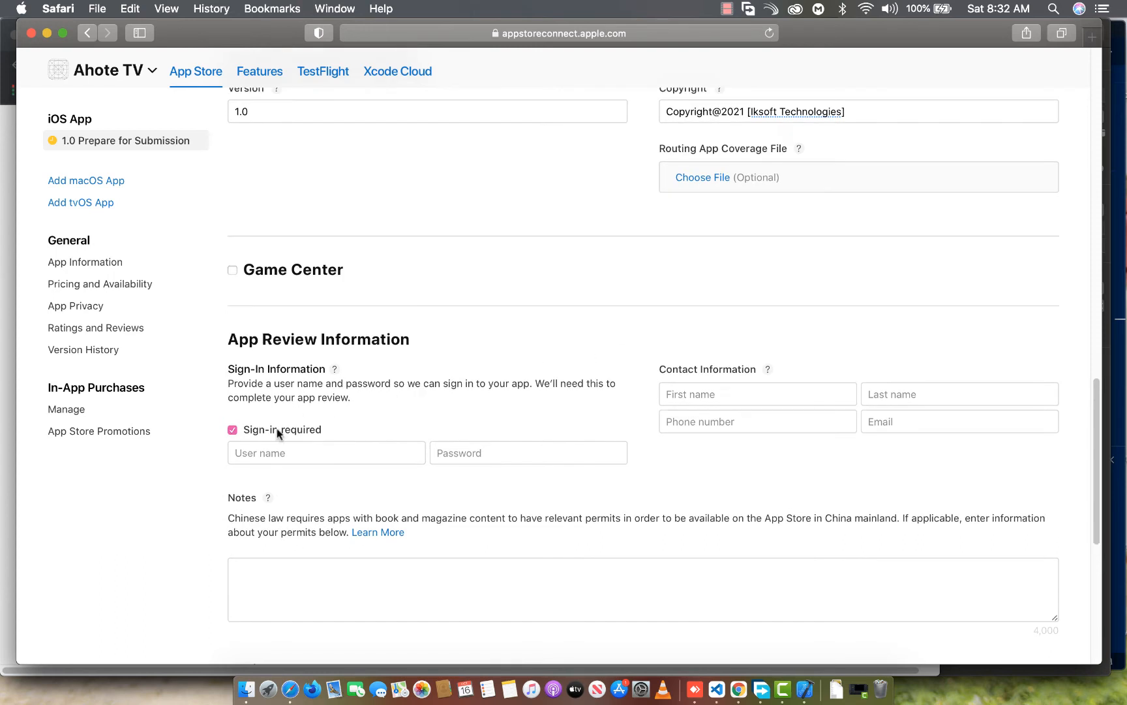
{"action": "left_click", "coordinate": [253, 429]}
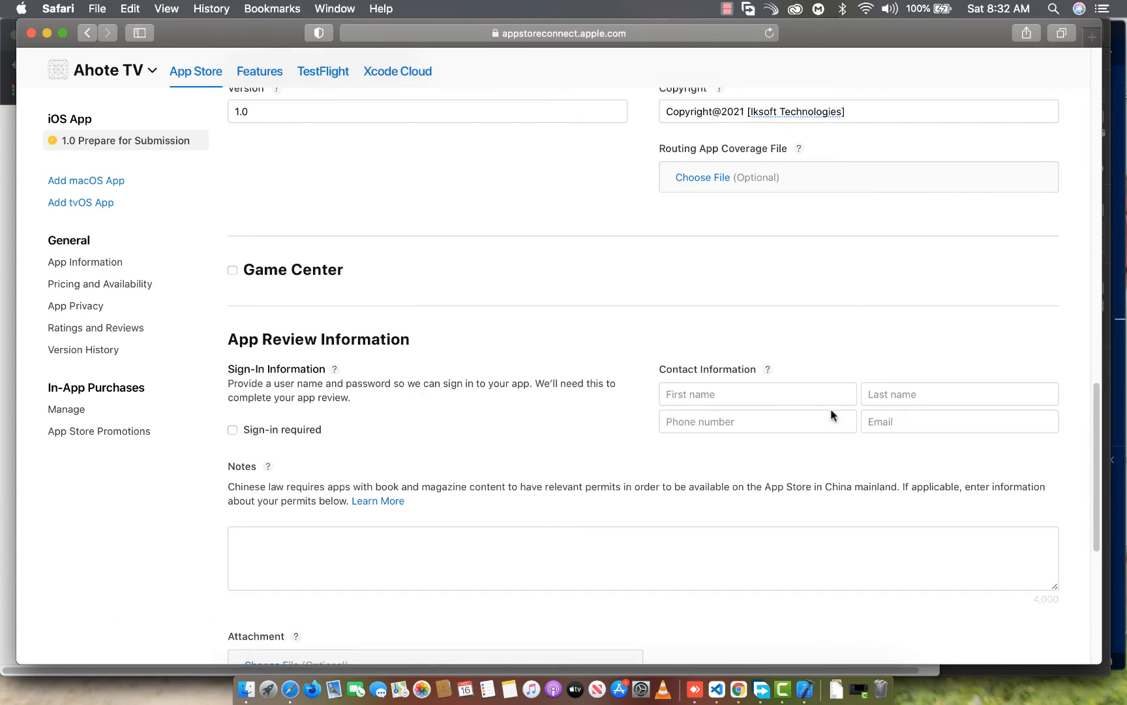
Enter the contact's first name and last name in the App Review contact information
{"action": "left_click", "coordinate": [756, 390]}
{"action": "type", "text": "A"}
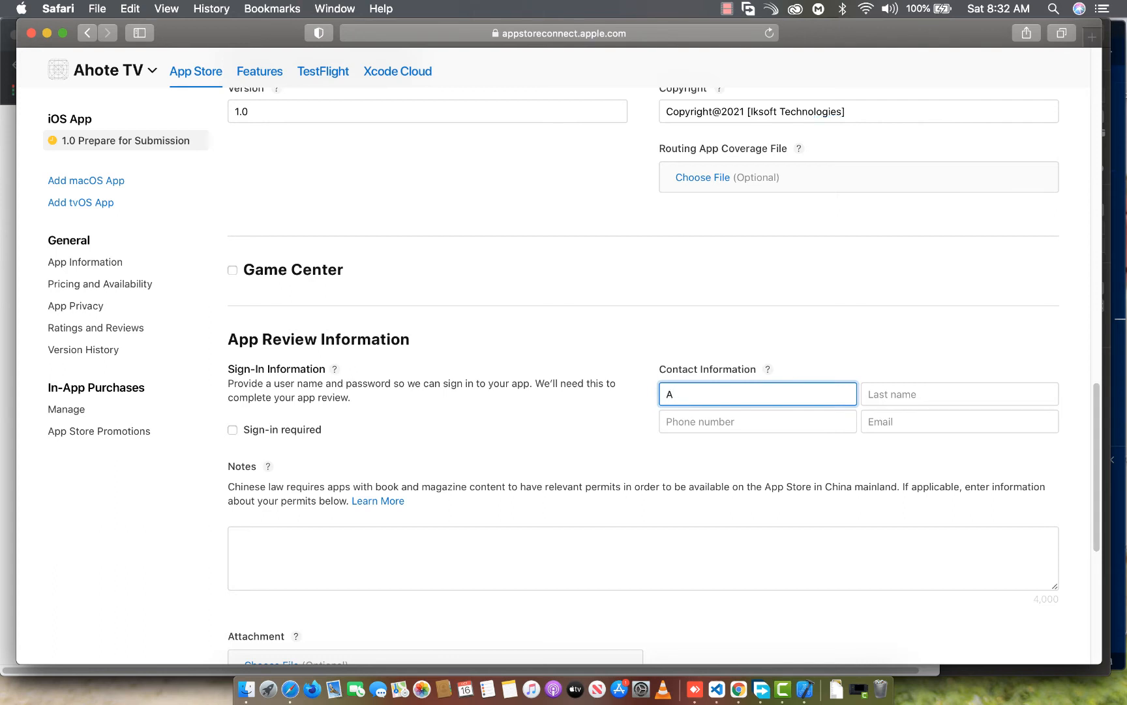
{"action": "key", "text": "BackSpace"}
{"action": "key", "text": "Tab"}
{"action": "type", "text": "ISAA"}
{"action": "key", "text": "Tab"}
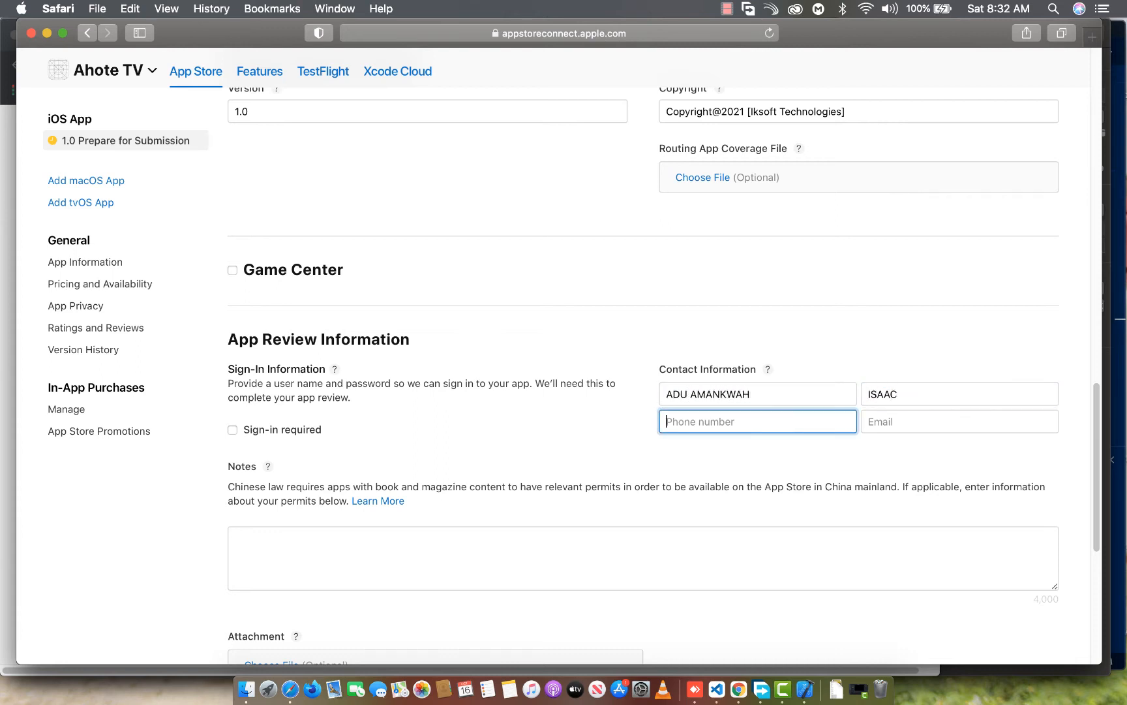
Fill in the review contact's phone number, including the country code with a leading plus sign, and e-mail address
{"action": "type", "text": "0"}
{"action": "key", "text": "BackSpace"}
{"action": "key", "text": "BackSpace"}
{"action": "type", "text": "+"}
{"action": "key", "text": "BackSpace"}
{"action": "key", "text": "Tab"}
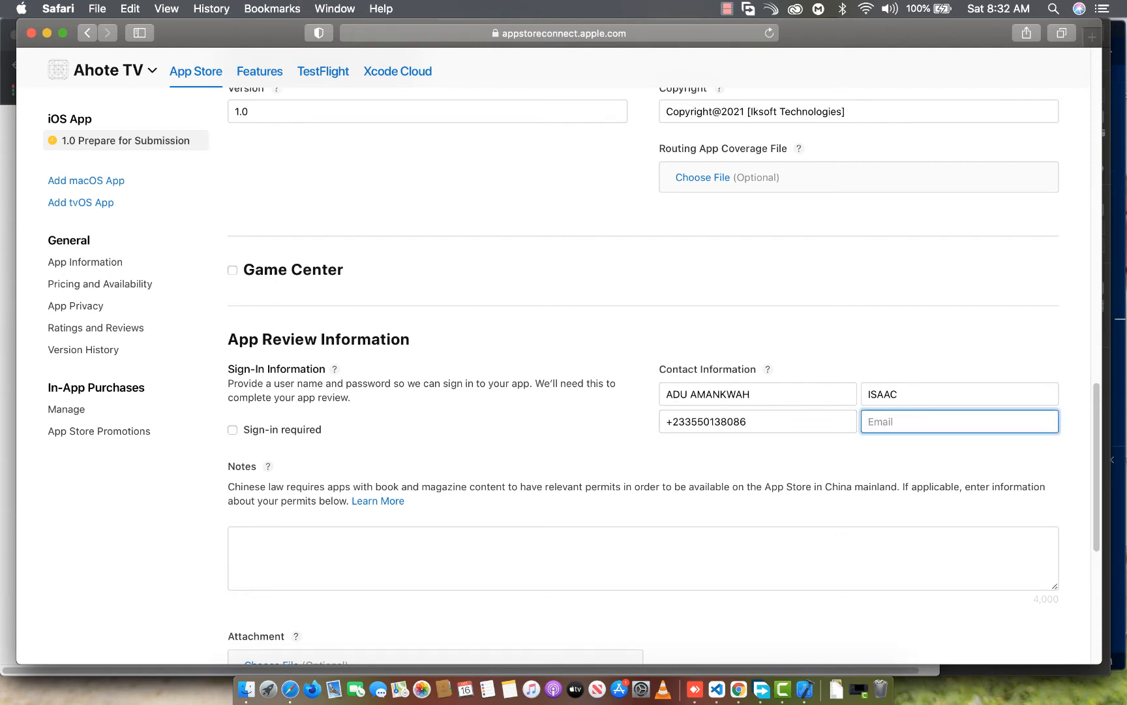
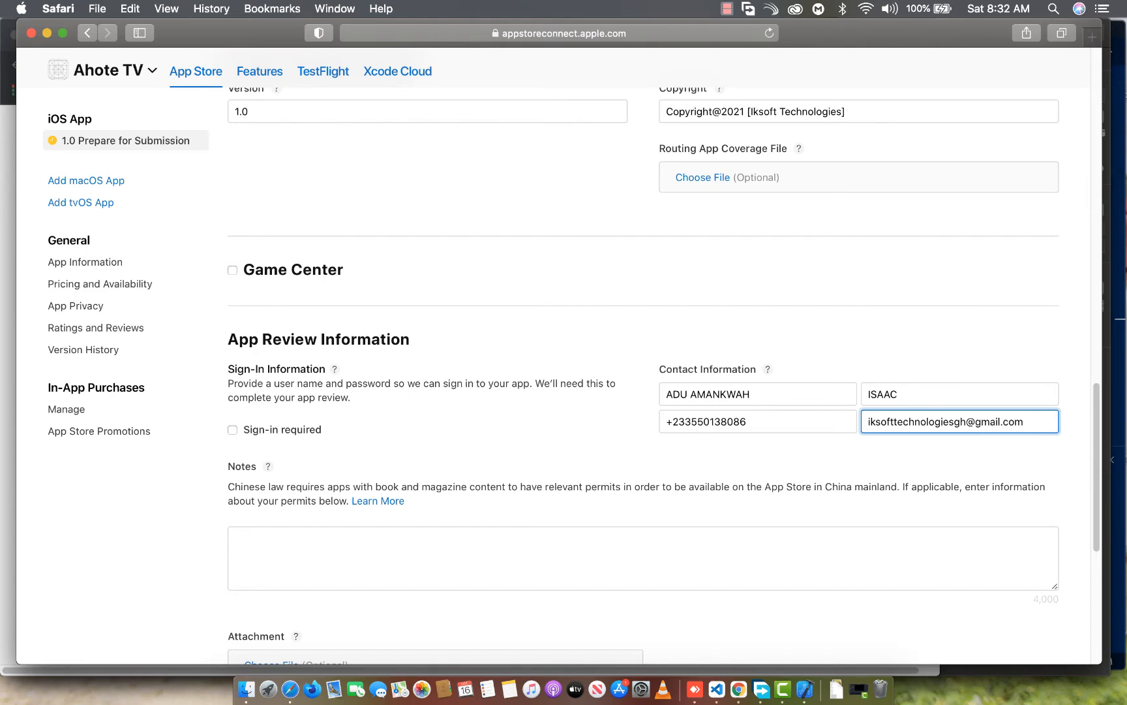
Check the Version Release options and save the iOS App 1.0 version details
{"action": "scroll", "coordinate": [431, 332], "scroll_direction": "down", "scroll_amount": 10}
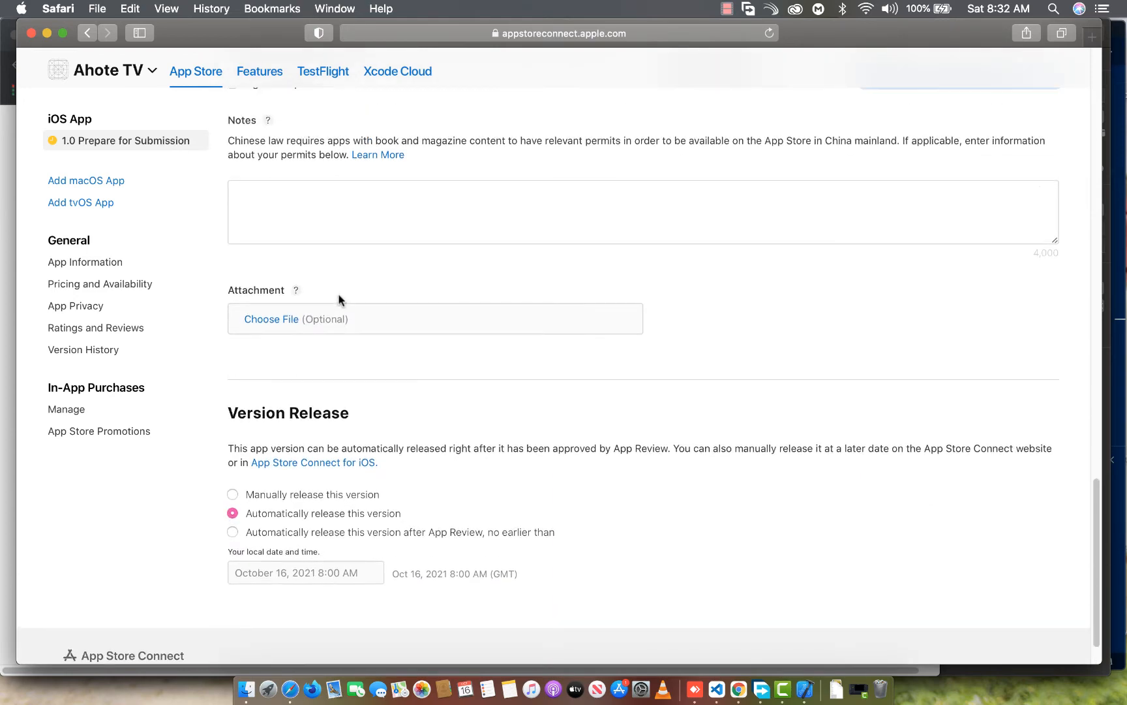
{"action": "scroll", "coordinate": [339, 300], "scroll_direction": "up", "scroll_amount": 2}
{"action": "scroll", "coordinate": [522, 460], "scroll_direction": "down", "scroll_amount": 3}
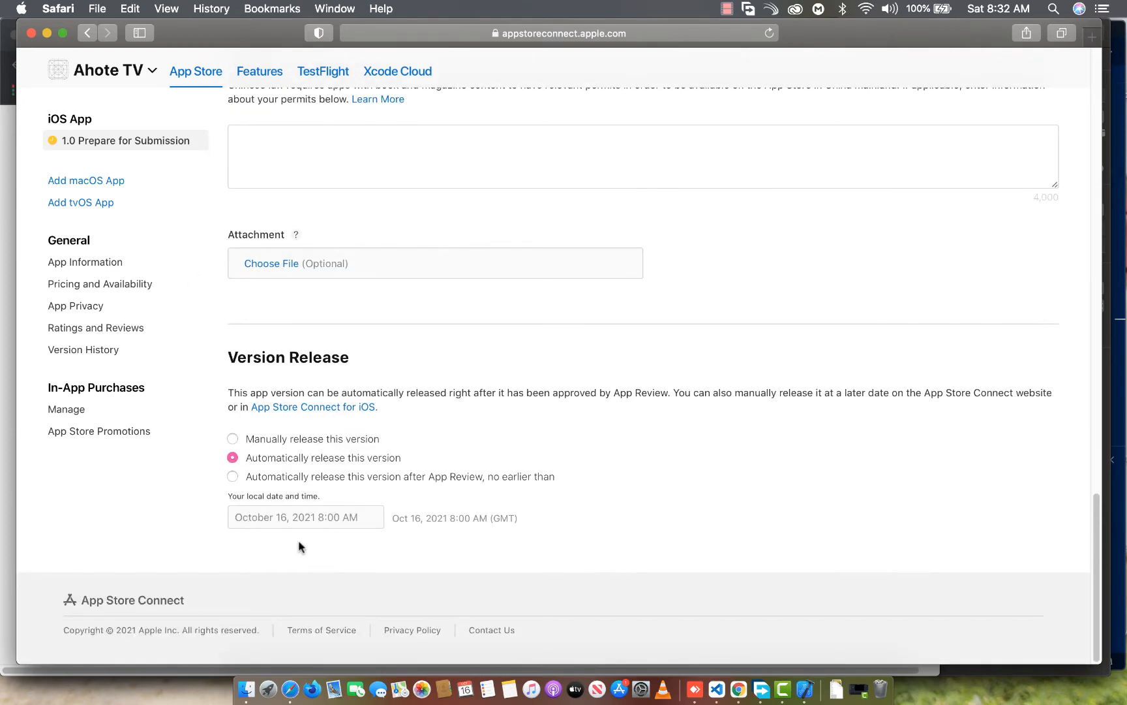
{"action": "scroll", "coordinate": [837, 392], "scroll_direction": "up", "scroll_amount": 20}
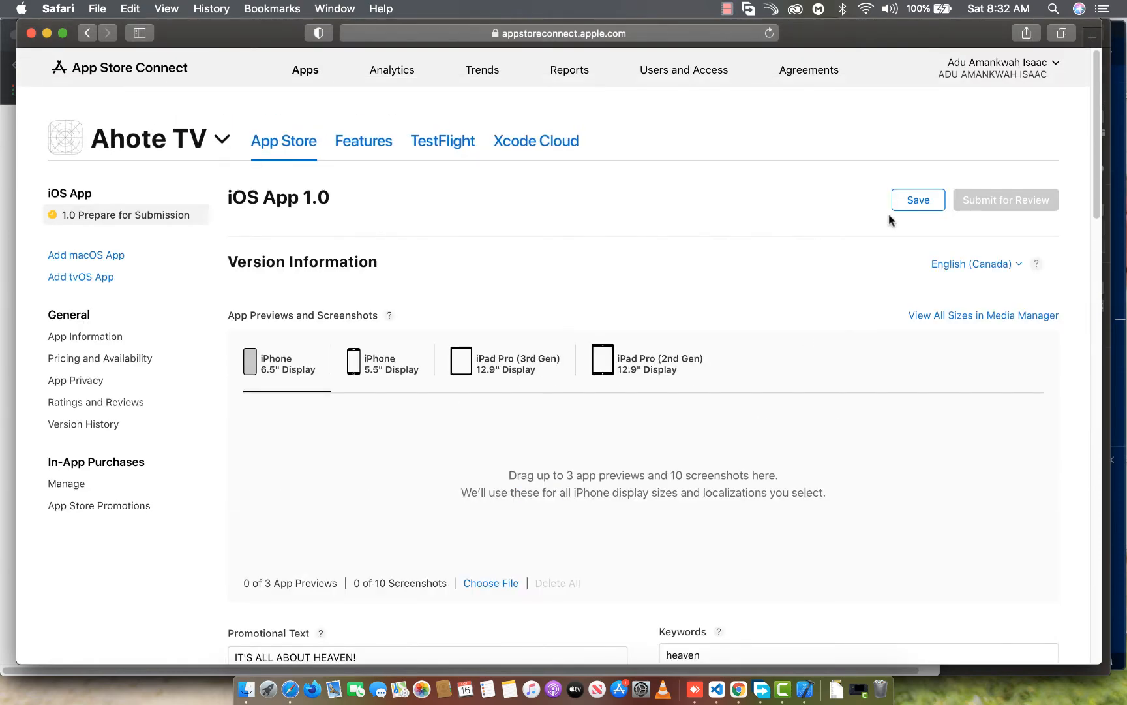
{"action": "left_click", "coordinate": [913, 202]}
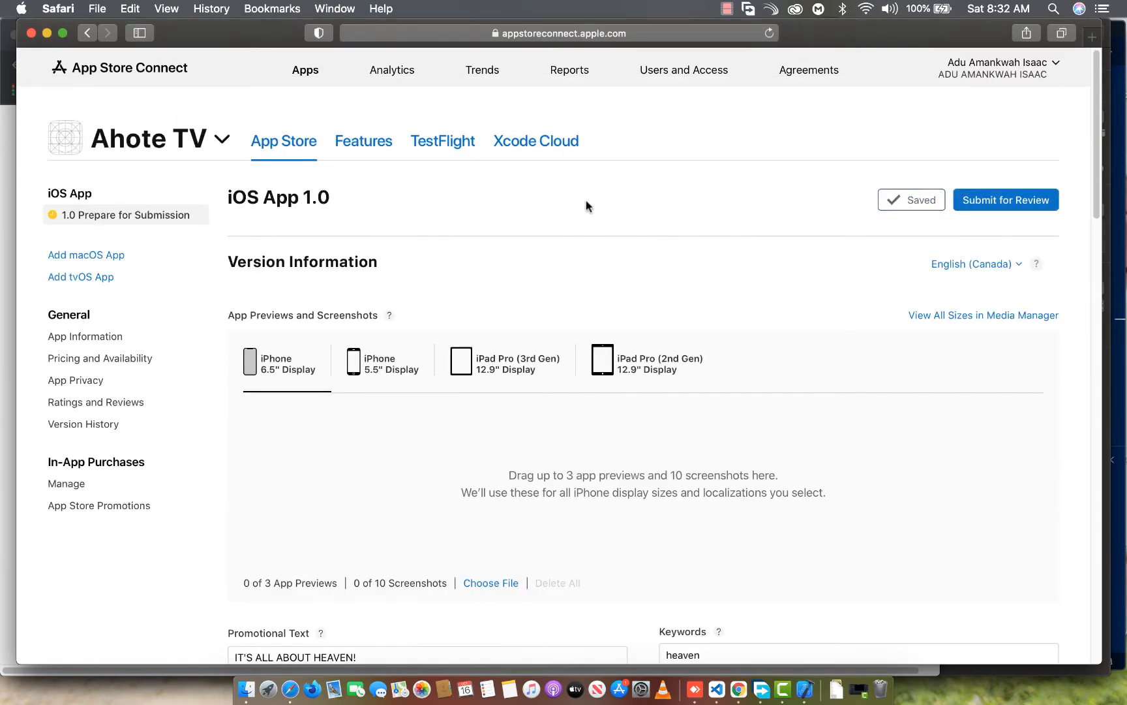
Switch to Xcode, dismiss the archive upload dialog, and close the Organizer and Runner project windows
{"action": "scroll", "coordinate": [475, 335], "scroll_direction": "down", "scroll_amount": 5}
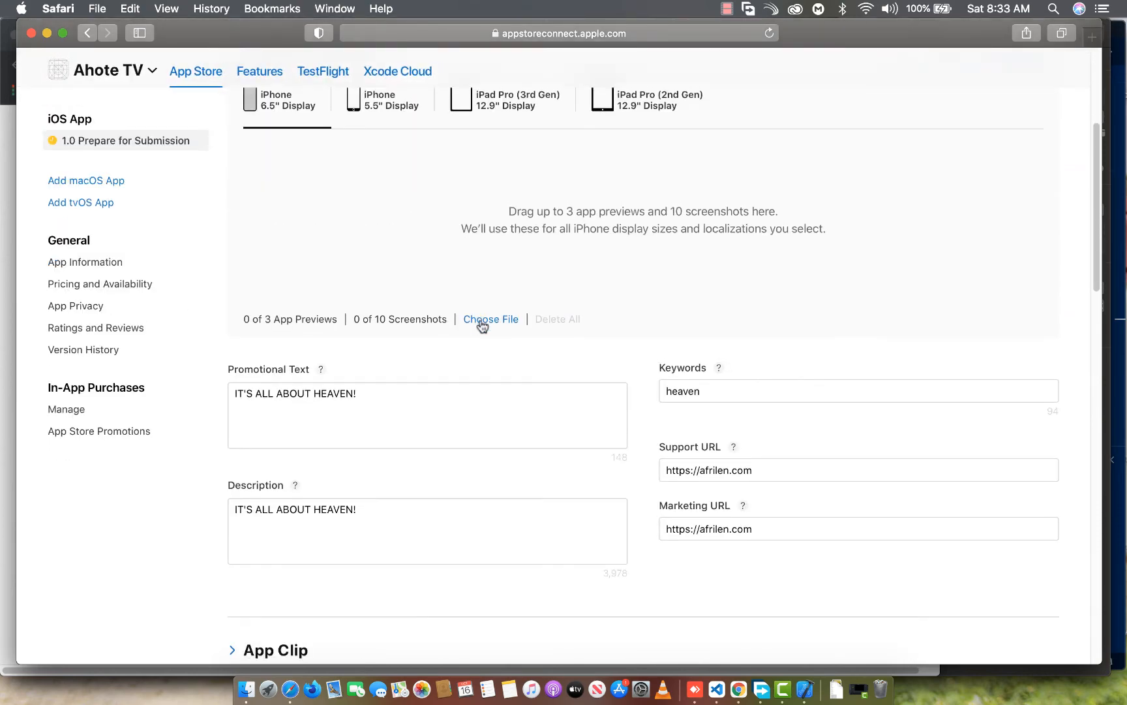
{"action": "scroll", "coordinate": [481, 324], "scroll_direction": "down", "scroll_amount": 10}
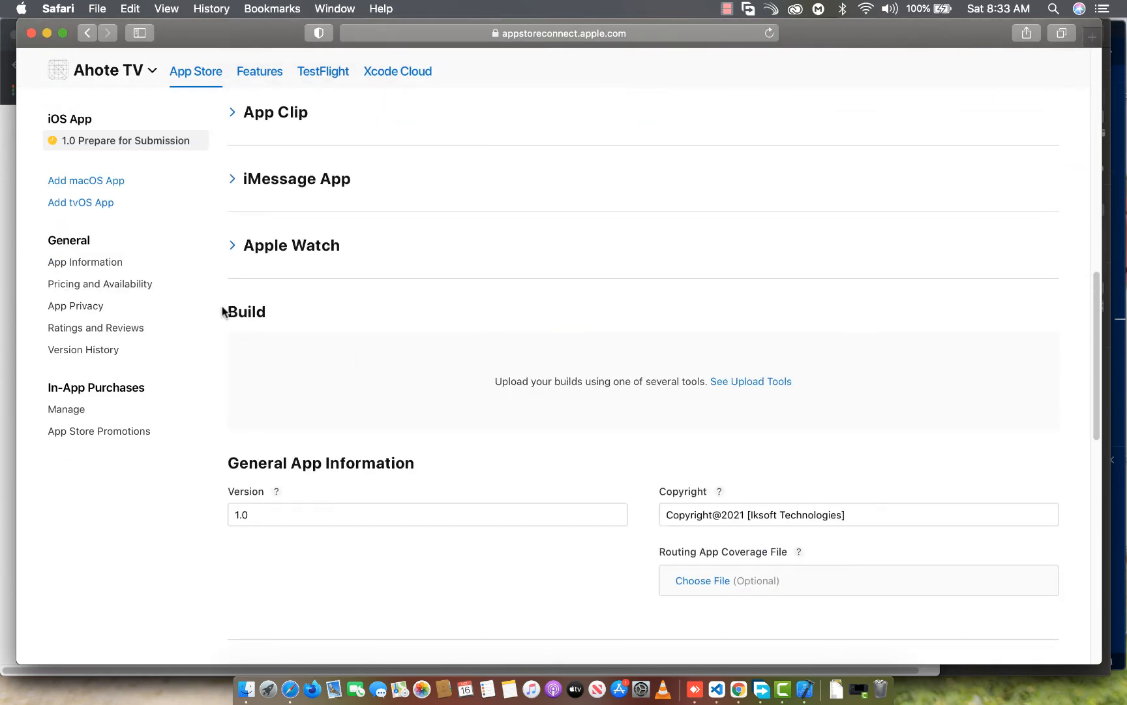
{"action": "left_click_drag", "start_coordinate": [227, 312], "coordinate": [299, 327]}
{"action": "scroll", "coordinate": [442, 361], "scroll_direction": "up", "scroll_amount": 8}
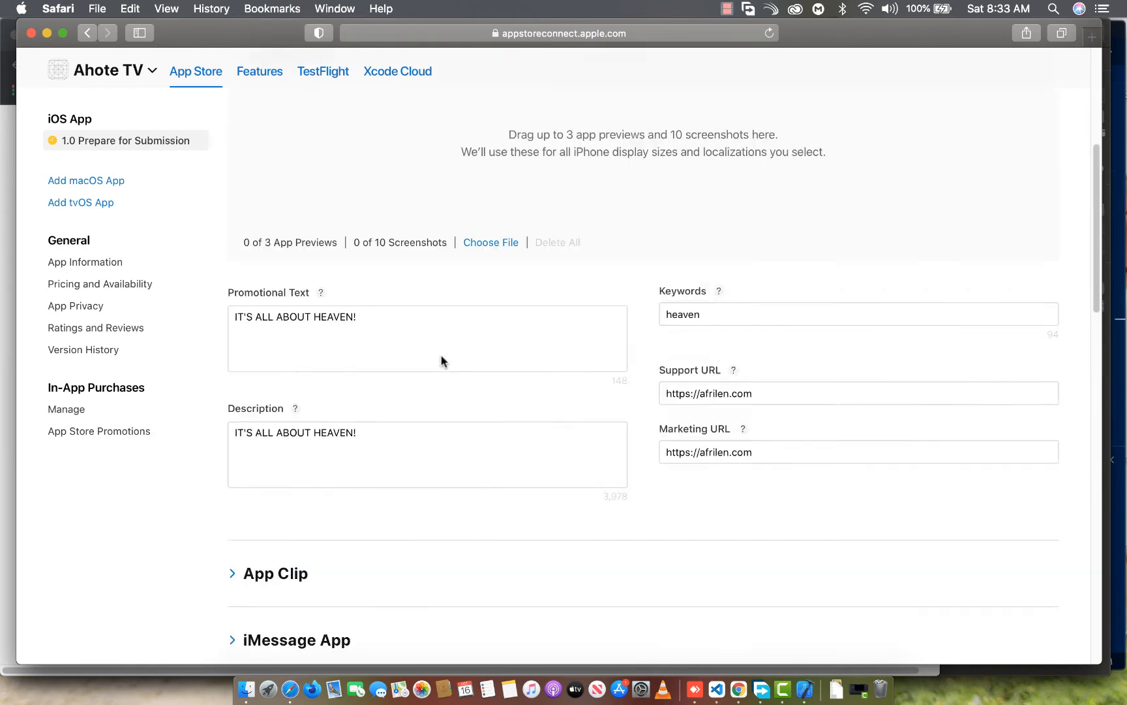
{"action": "scroll", "coordinate": [441, 361], "scroll_direction": "up", "scroll_amount": 6}
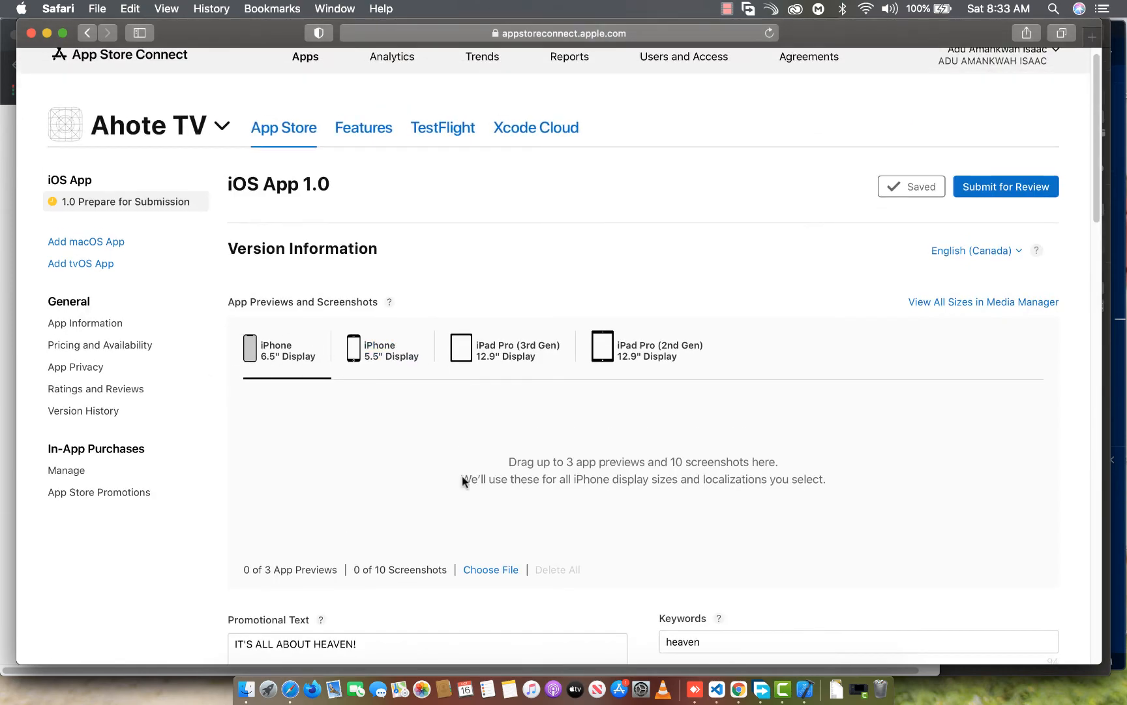
{"action": "left_click", "coordinate": [807, 685]}
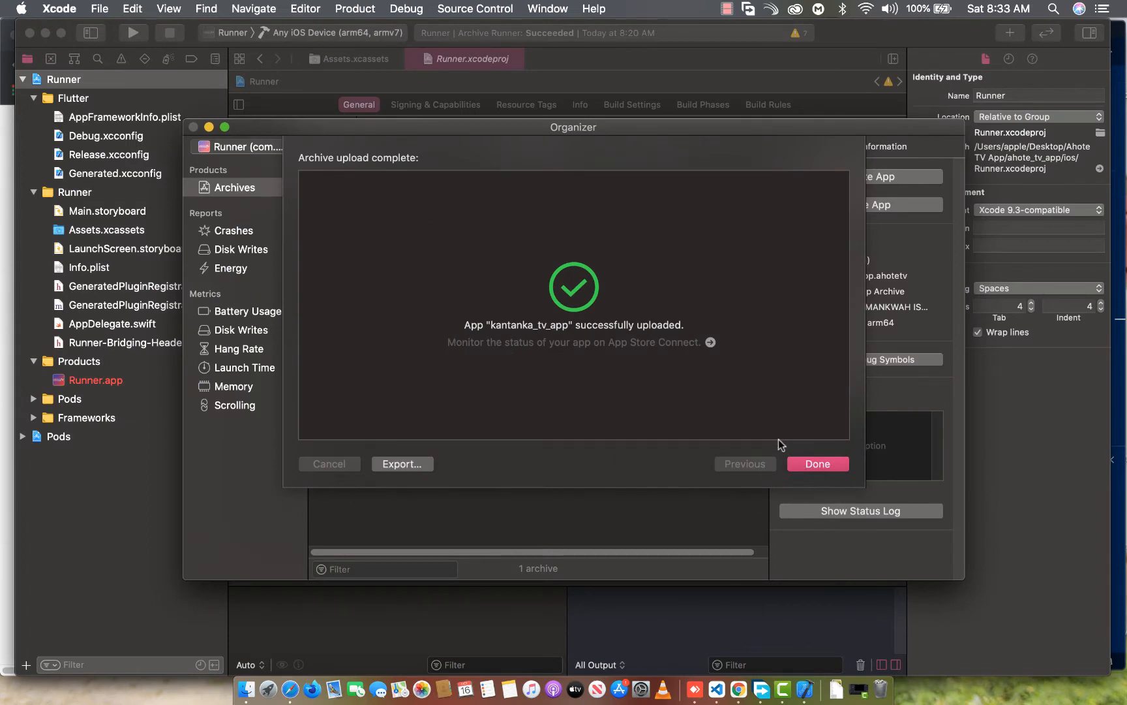
{"action": "left_click", "coordinate": [797, 466]}
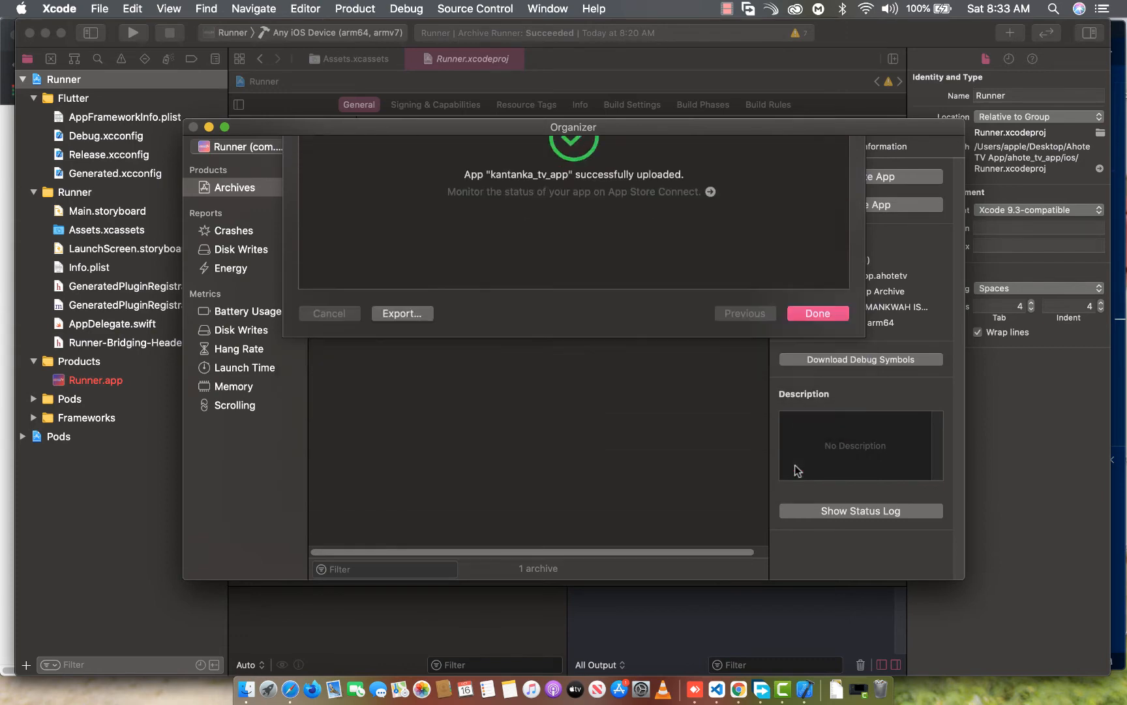
{"action": "left_click", "coordinate": [193, 127]}
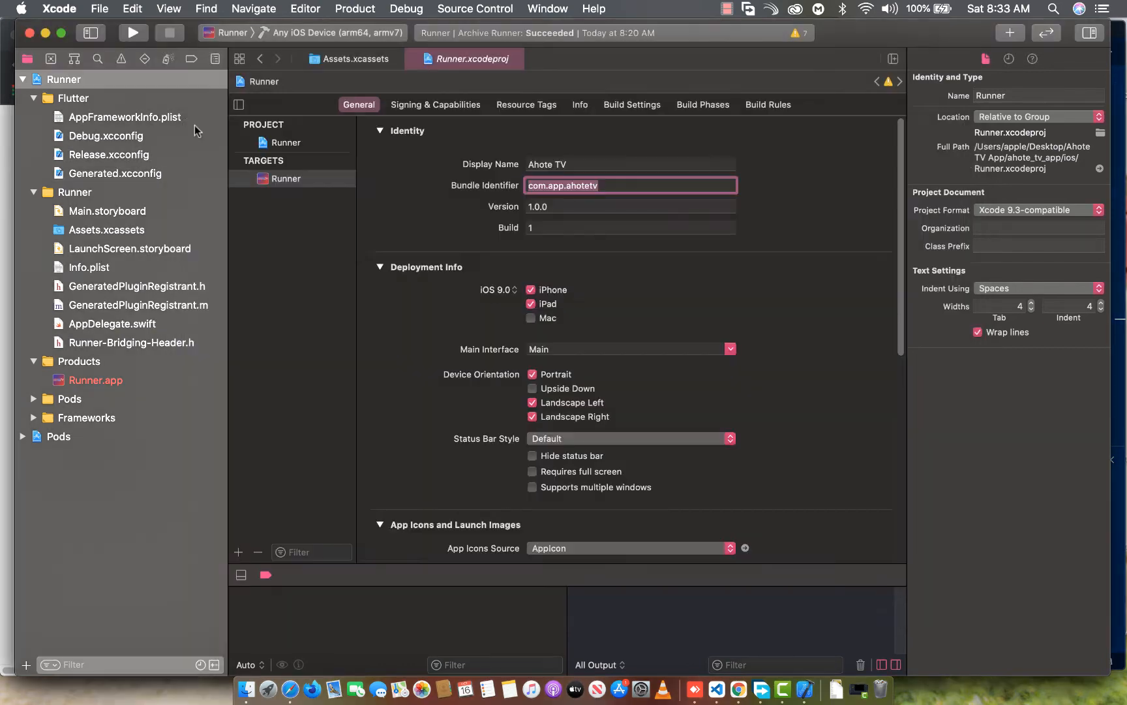
{"action": "left_click", "coordinate": [29, 32]}
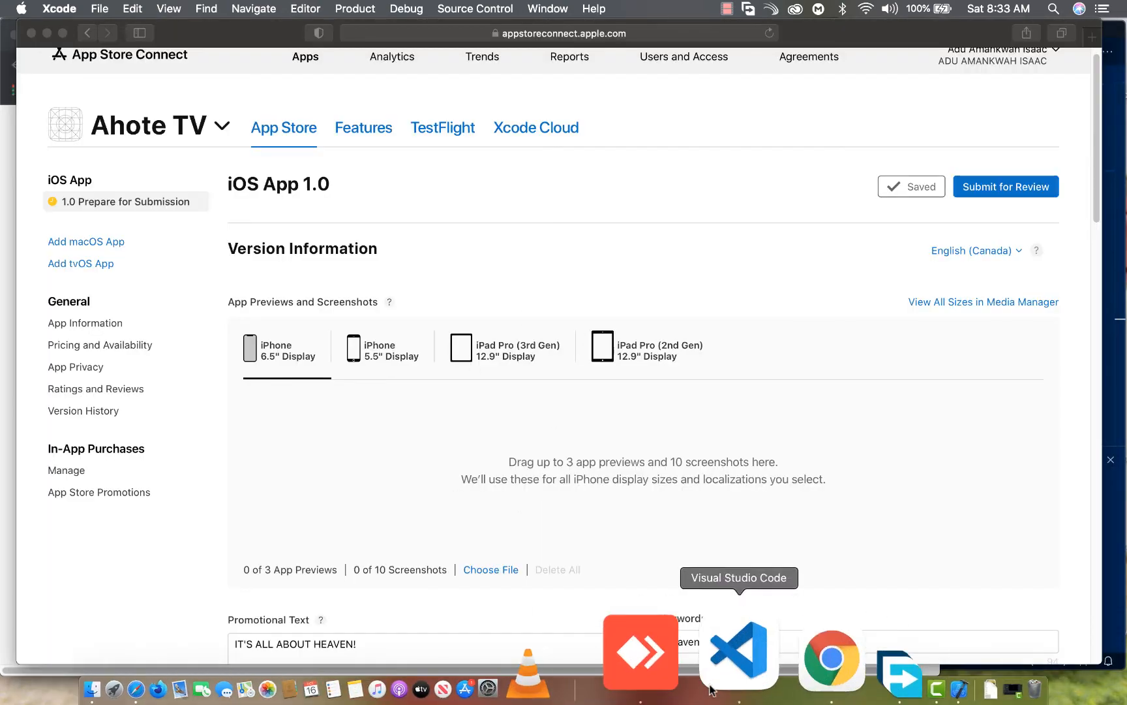
Switch to Visual Studio Code and start the iOS Simulator as the Flutter project's target device
{"action": "left_click", "coordinate": [737, 681]}
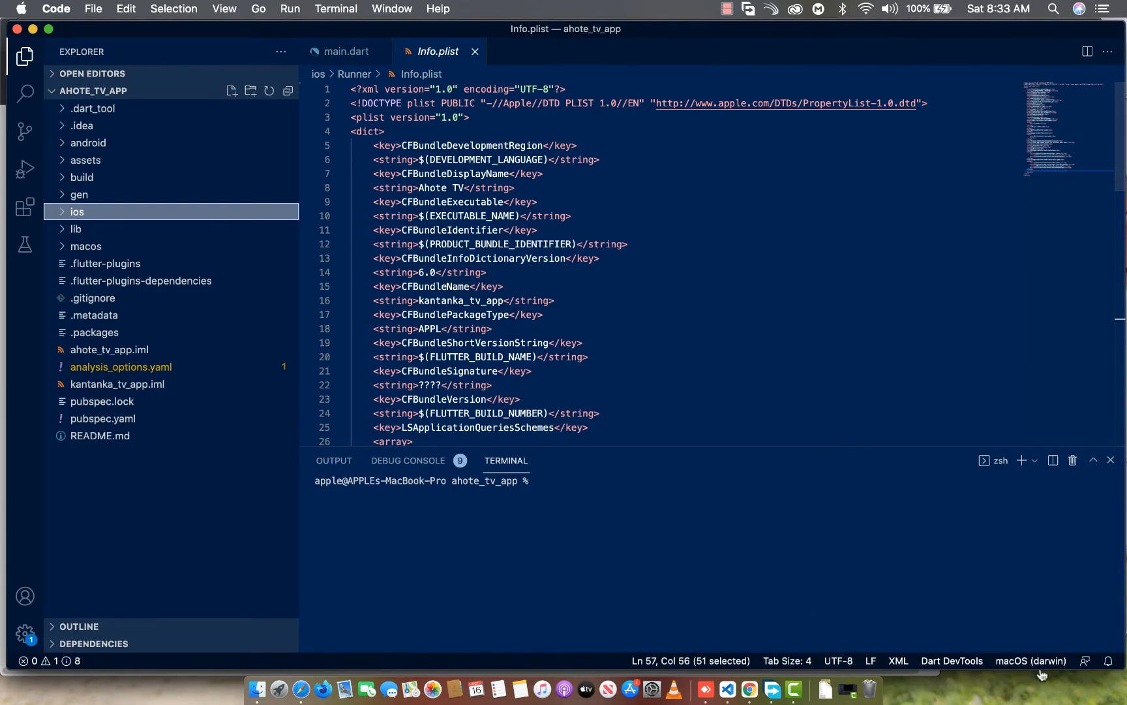
{"action": "left_click", "coordinate": [1008, 659]}
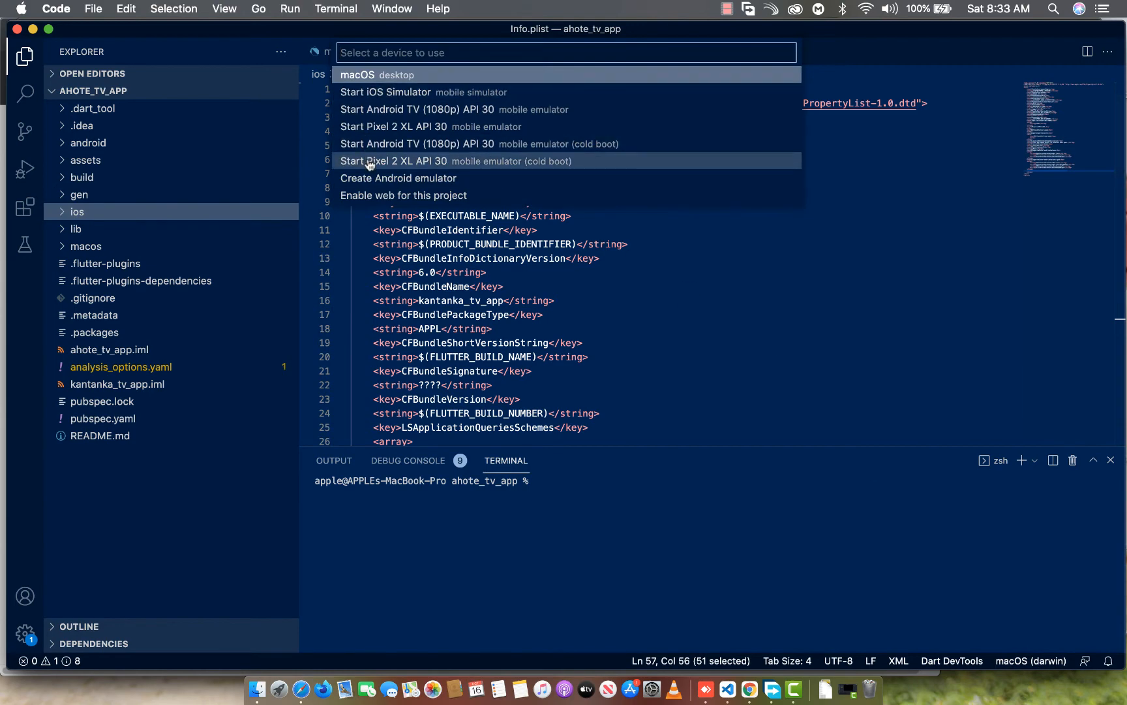
{"action": "left_click", "coordinate": [378, 93]}
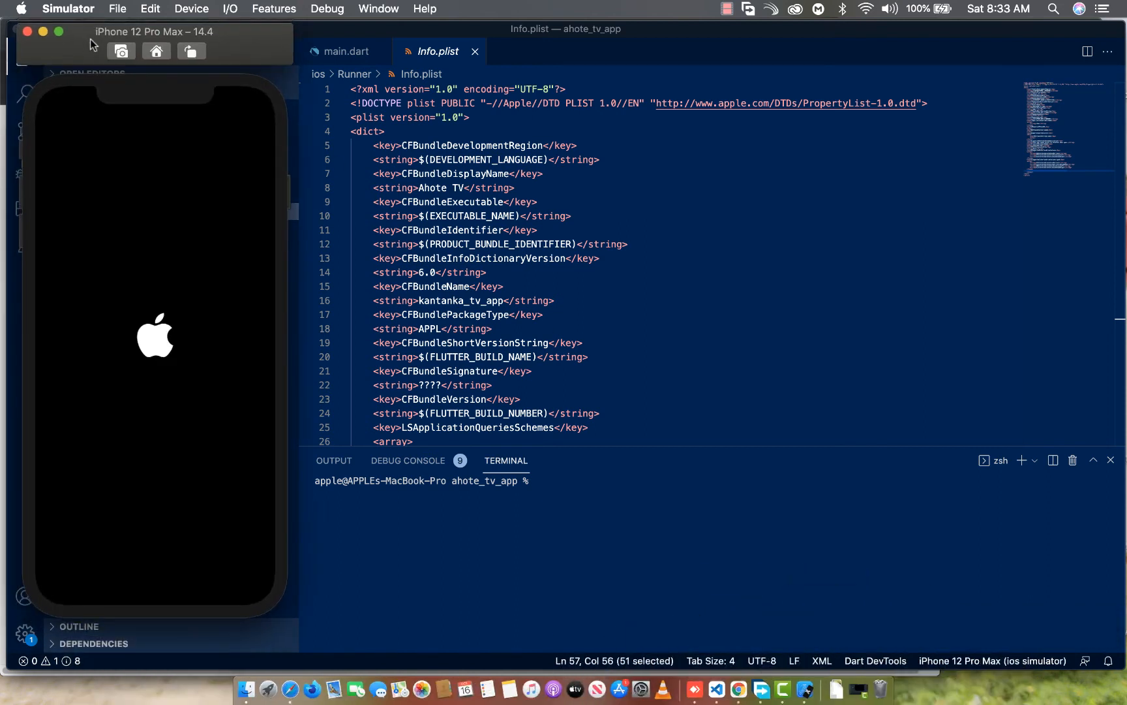
{"action": "left_click", "coordinate": [866, 417]}
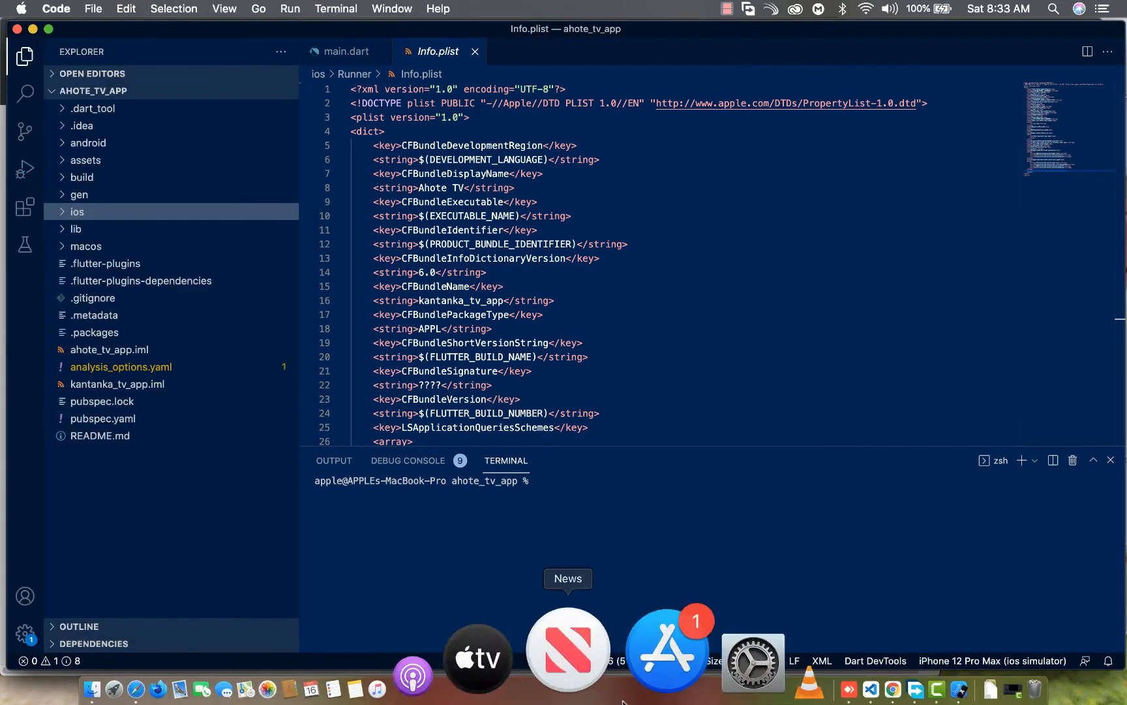
Switch back to App Store Connect in Safari and examine the version's Build section and the TestFlight iOS builds for version 1.0.0
{"action": "left_click", "coordinate": [287, 669]}
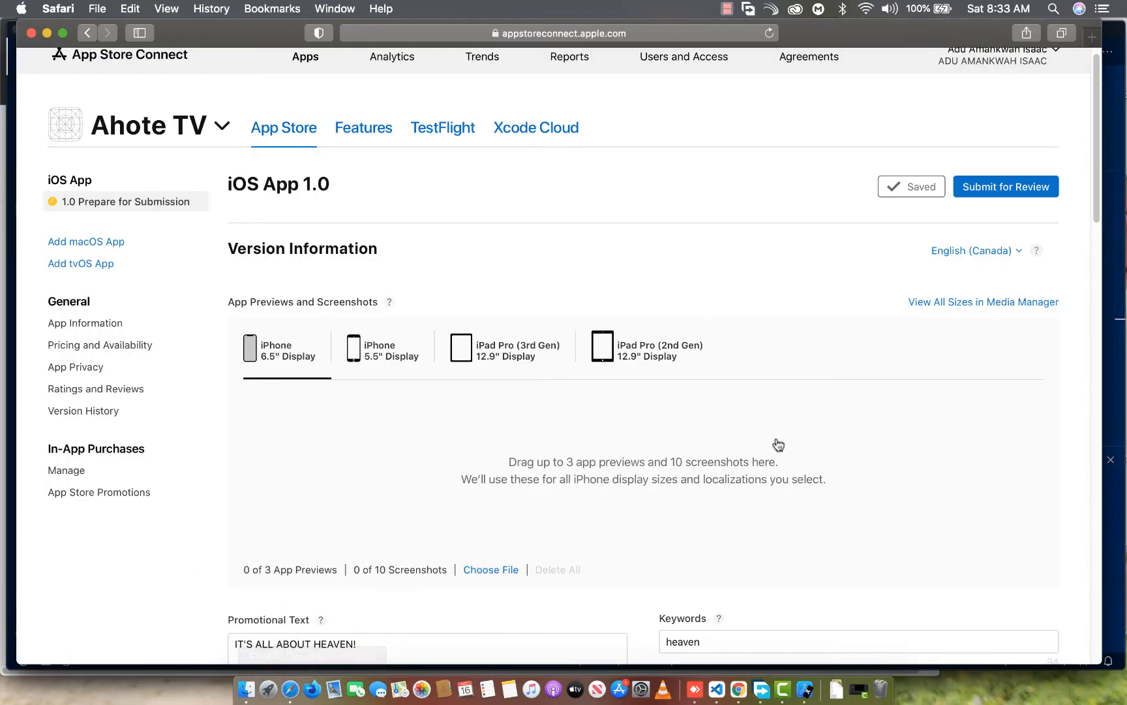
{"action": "scroll", "coordinate": [489, 261], "scroll_direction": "down", "scroll_amount": 5}
{"action": "scroll", "coordinate": [498, 282], "scroll_direction": "down", "scroll_amount": 8}
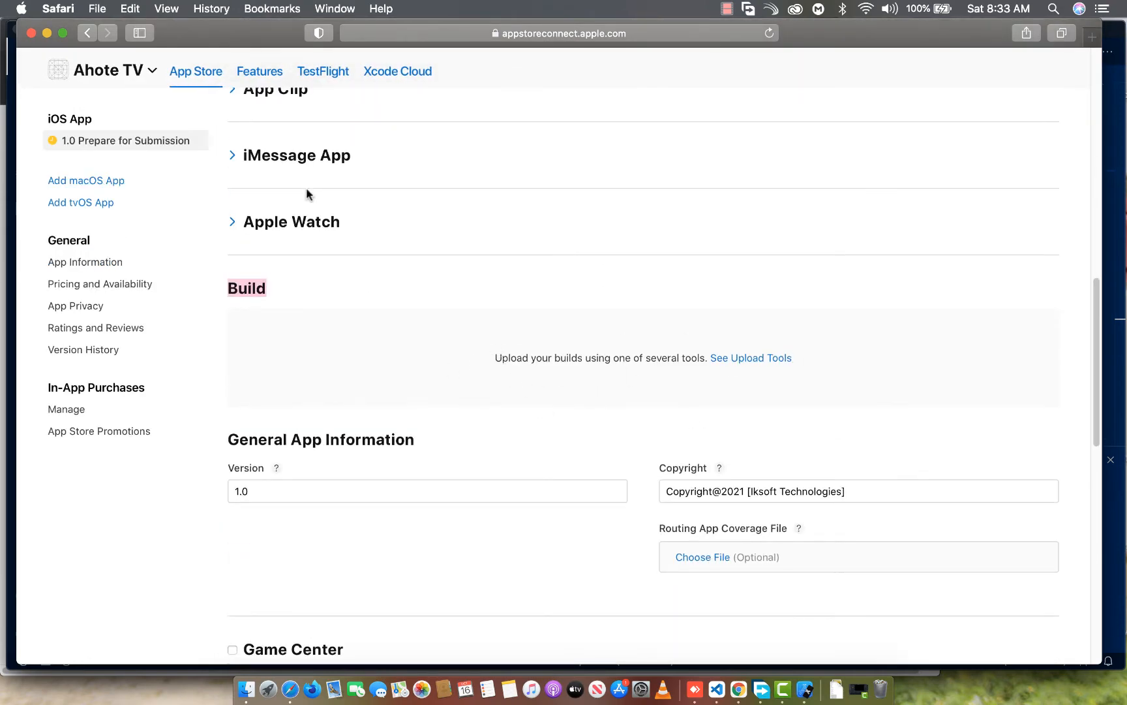
{"action": "scroll", "coordinate": [312, 258], "scroll_direction": "up", "scroll_amount": 12}
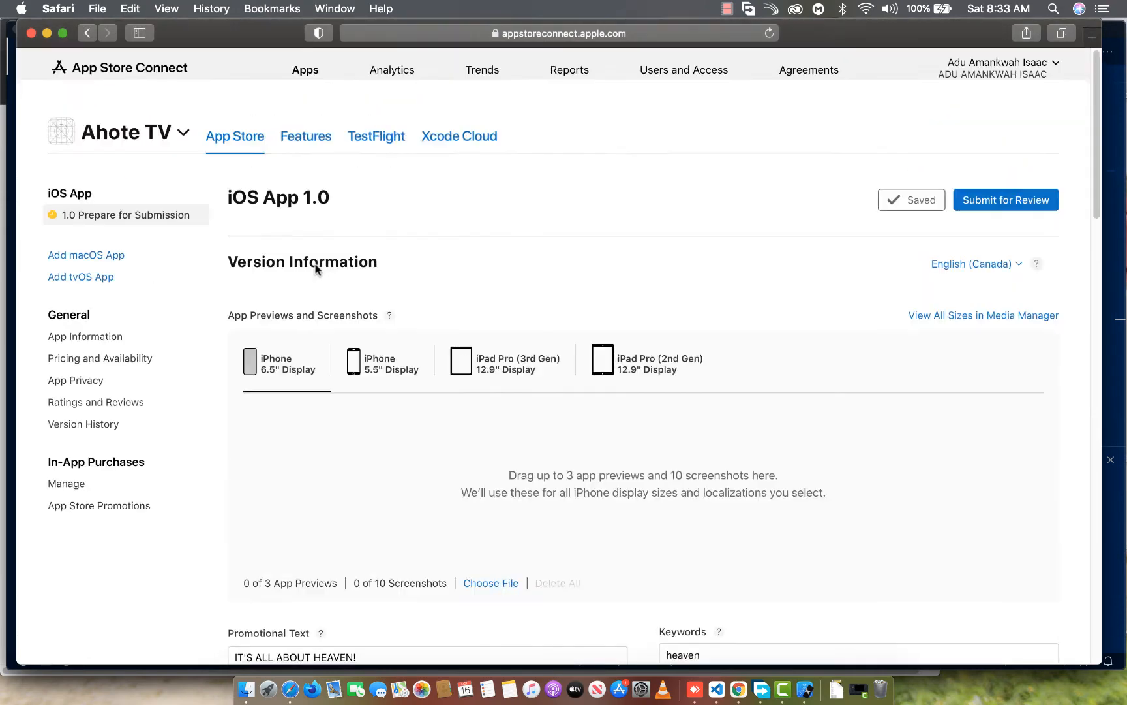
{"action": "left_click", "coordinate": [441, 144]}
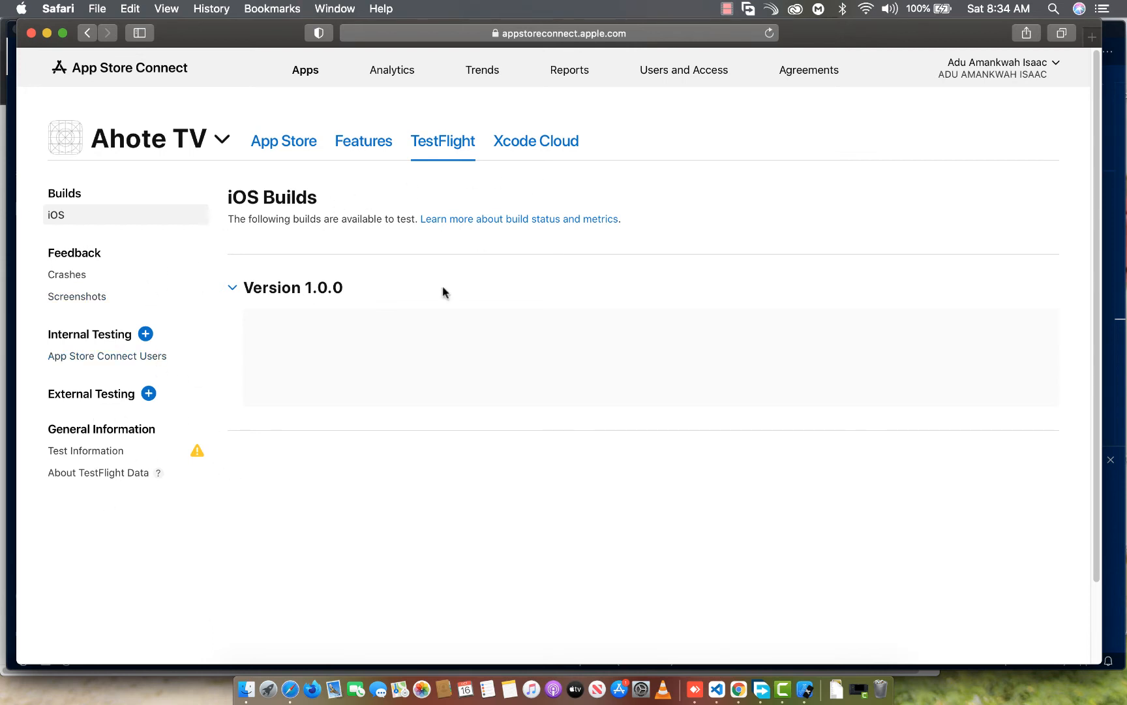
{"action": "left_click", "coordinate": [301, 294]}
{"action": "left_click", "coordinate": [248, 298]}
{"action": "left_click", "coordinate": [295, 147]}
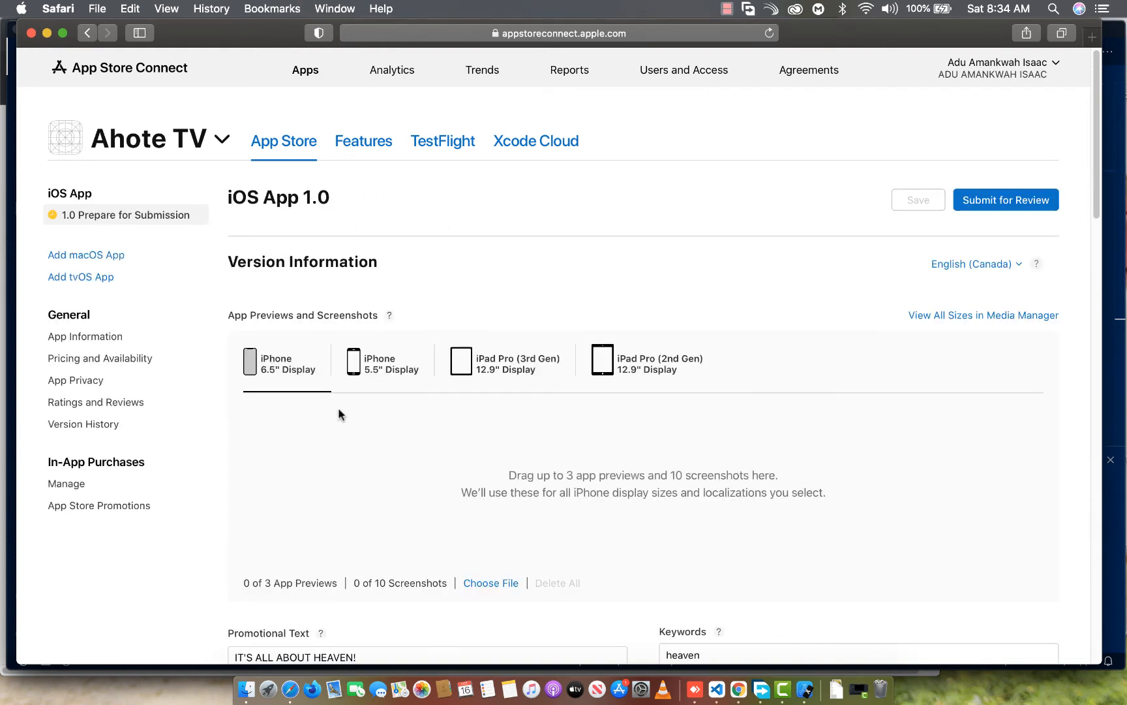
Switch to Simulator, check the iPhone 12 Pro Max home screens for the Ahote TV app, and switch to Visual Studio Code
{"action": "left_click", "coordinate": [802, 688]}
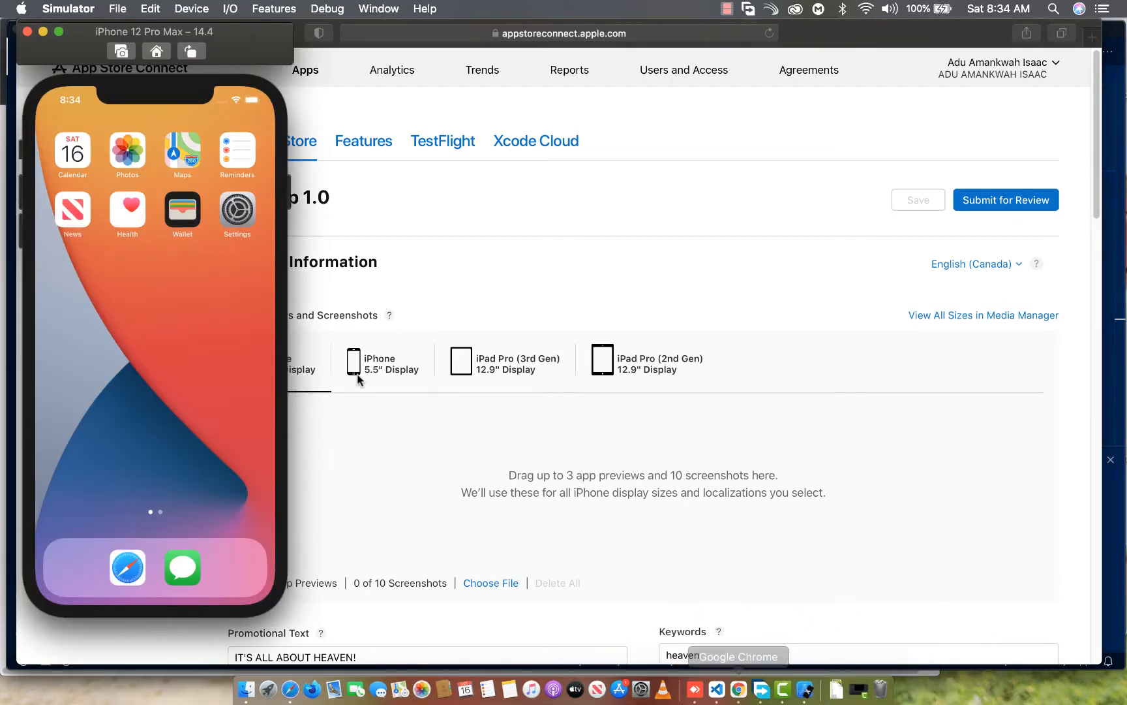
{"action": "left_click_drag", "start_coordinate": [139, 246], "coordinate": [31, 426]}
{"action": "left_click_drag", "start_coordinate": [67, 388], "coordinate": [111, 196]}
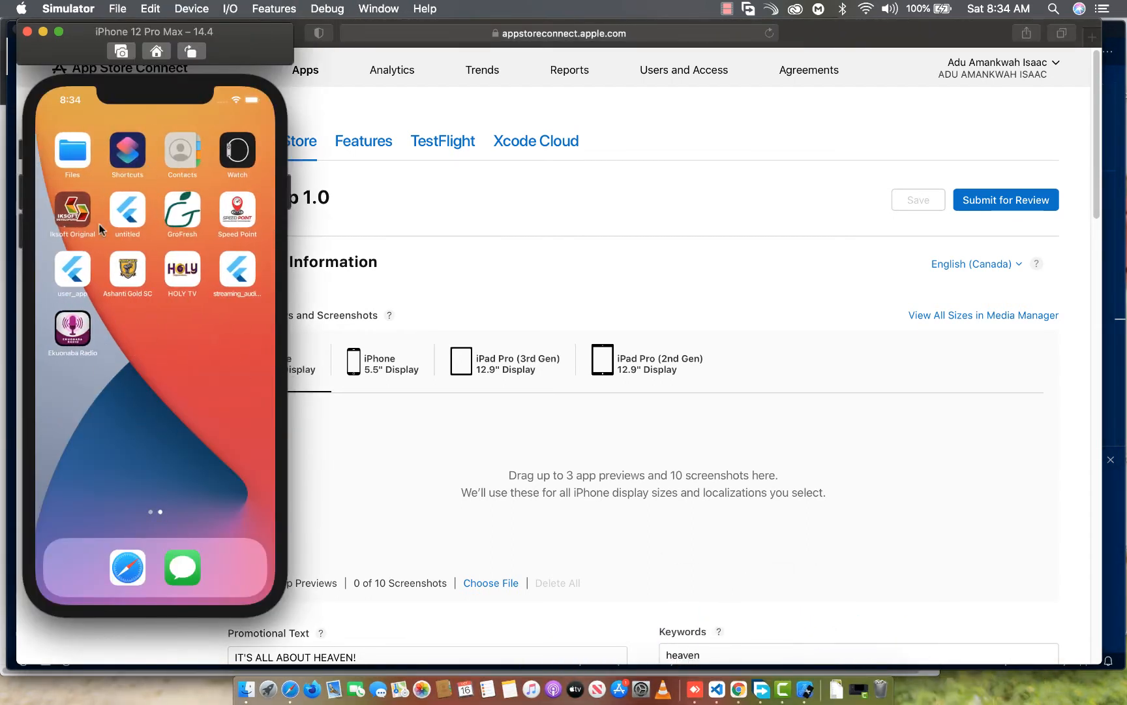
{"action": "left_click_drag", "start_coordinate": [83, 402], "coordinate": [417, 413]}
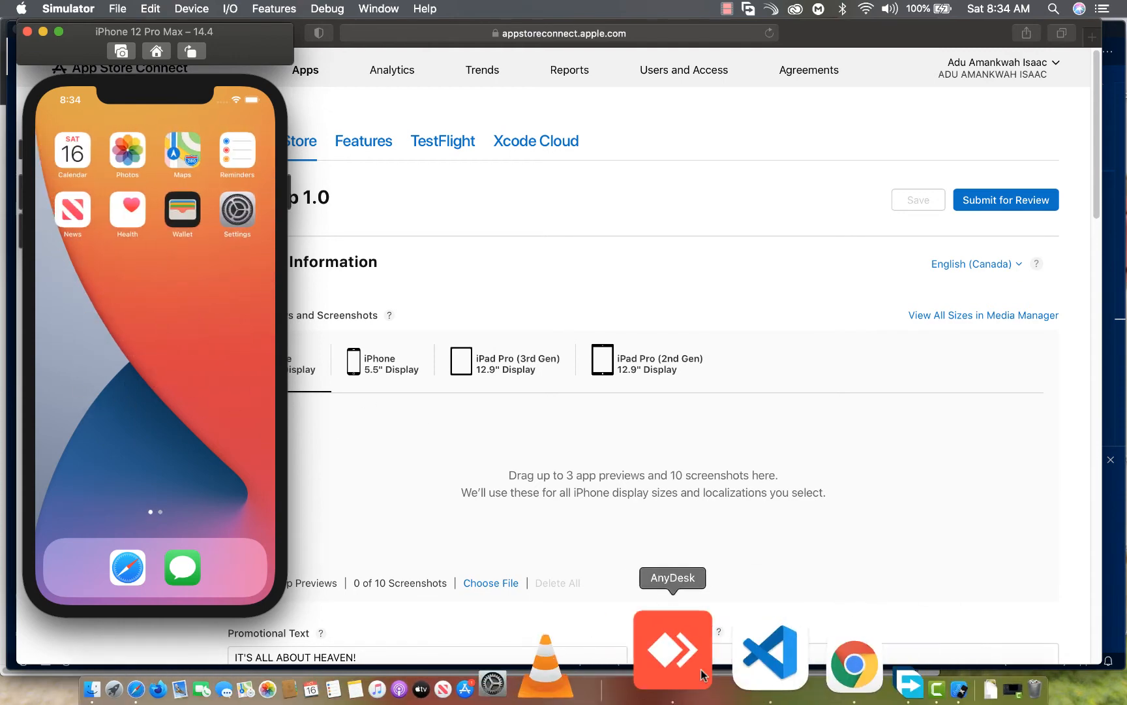
{"action": "left_click", "coordinate": [698, 672]}
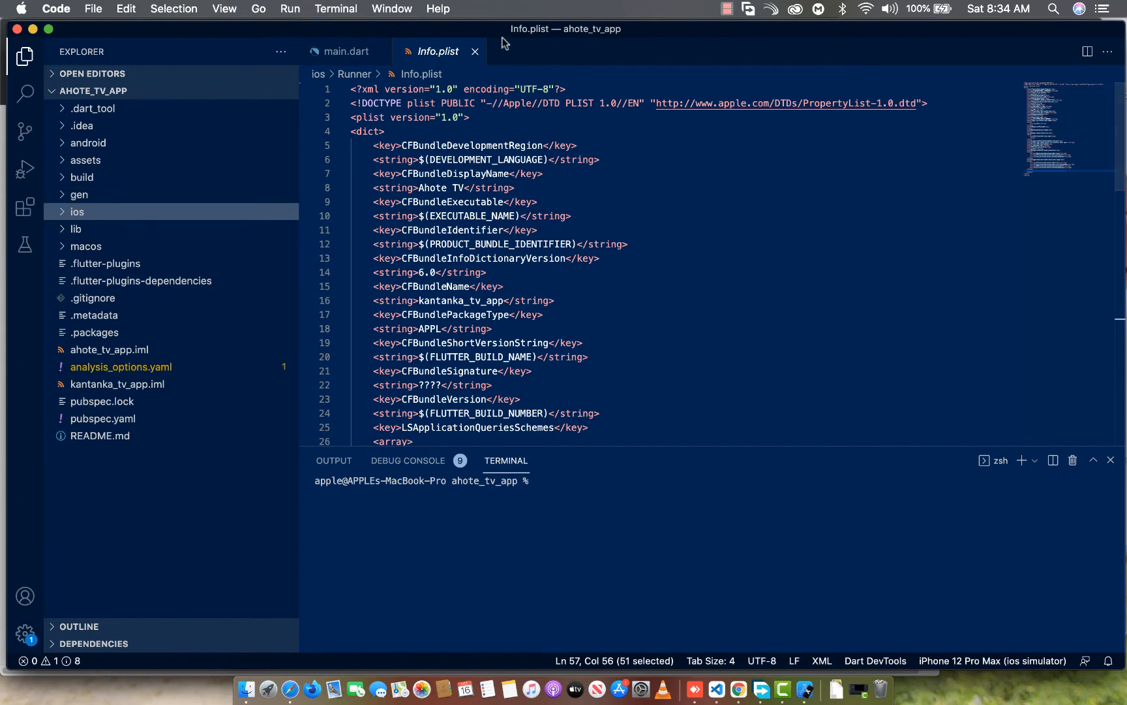
{"action": "left_click", "coordinate": [24, 169]}
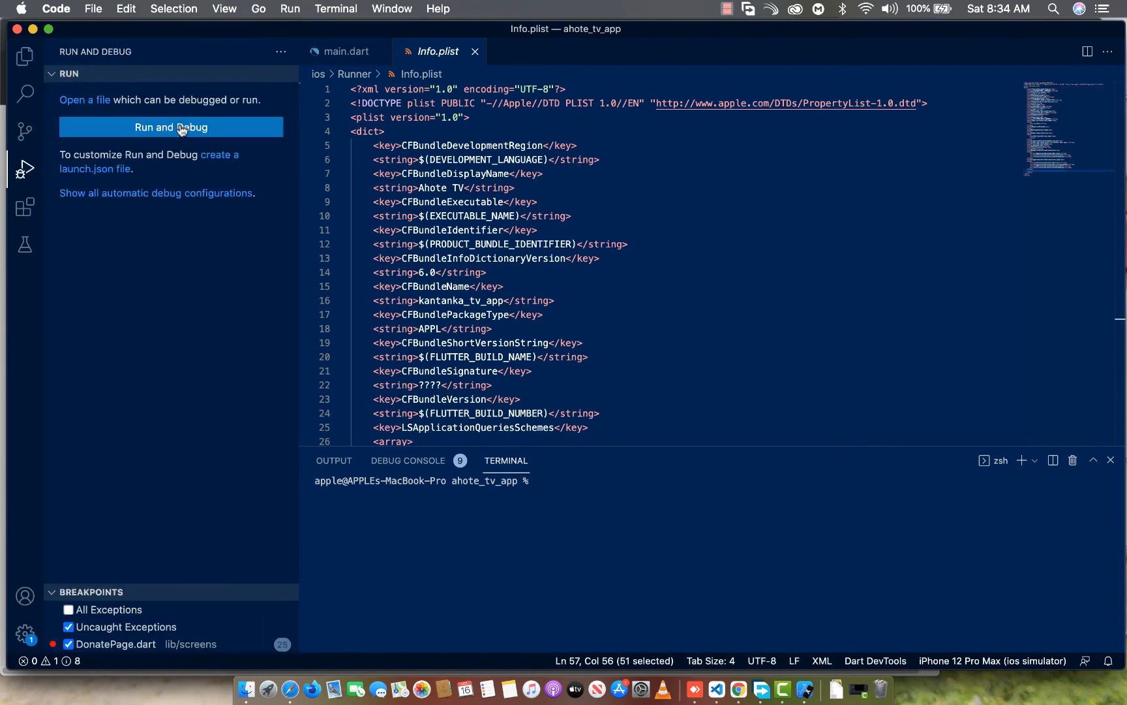
{"action": "left_click", "coordinate": [182, 128]}
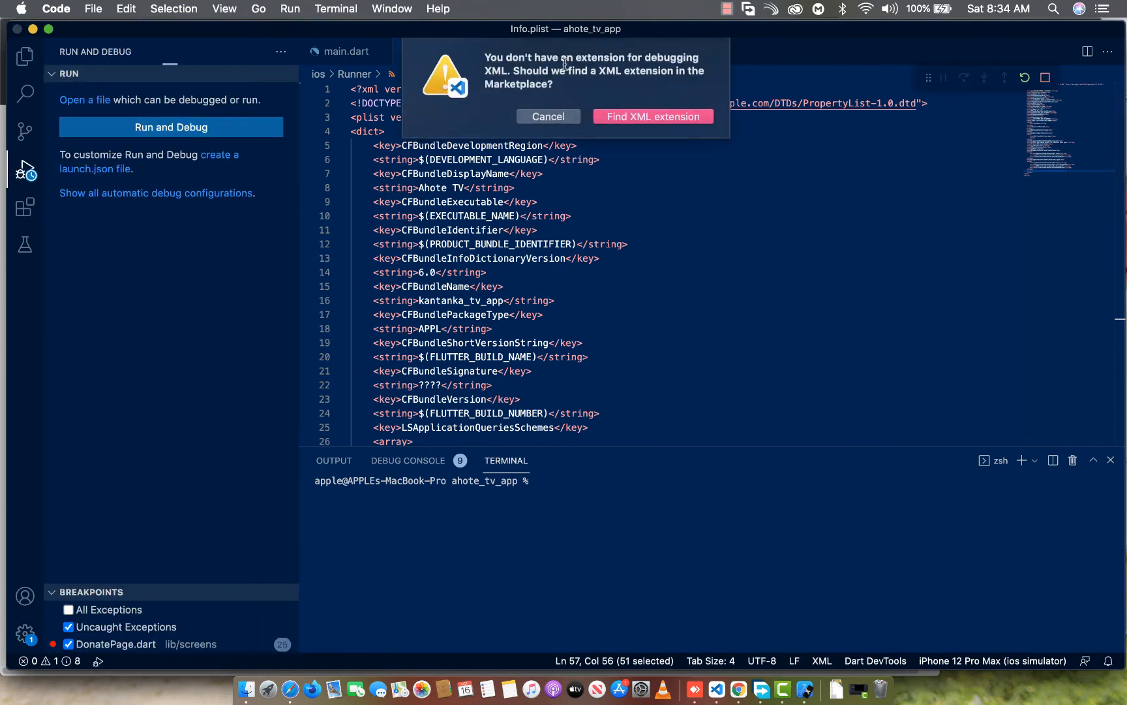
{"action": "left_click", "coordinate": [576, 116]}
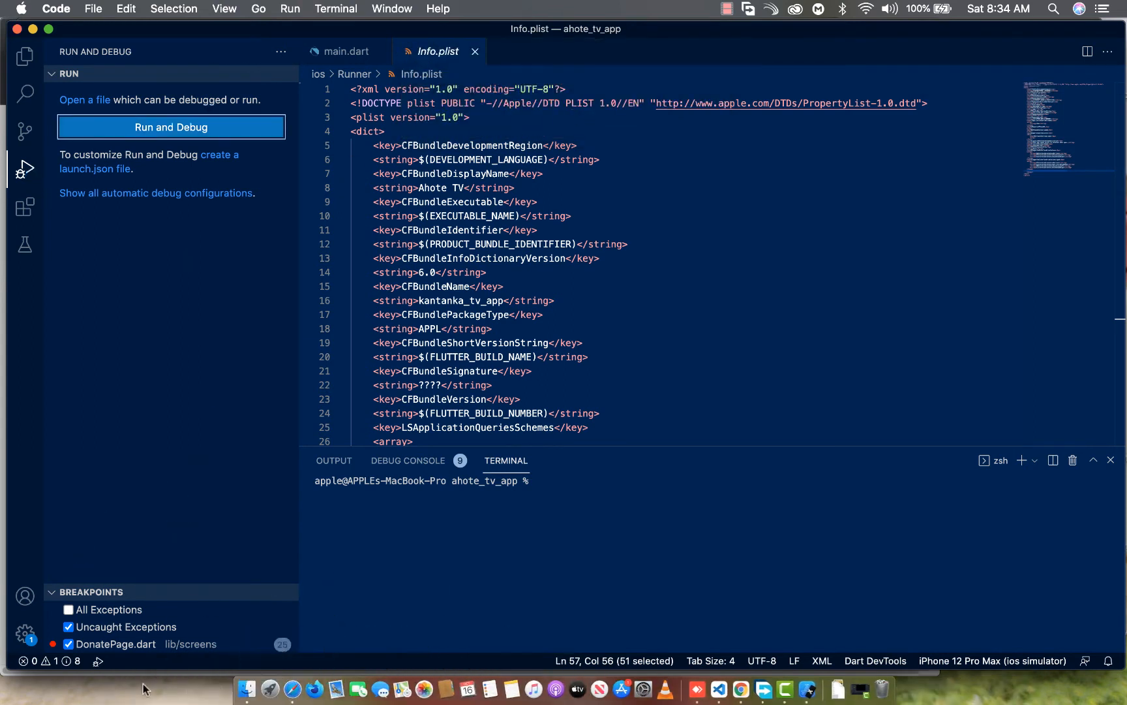
Launch the Flutter project on the iPhone 12 Pro Max simulator by running flutter run in the terminal
{"action": "left_click", "coordinate": [74, 660]}
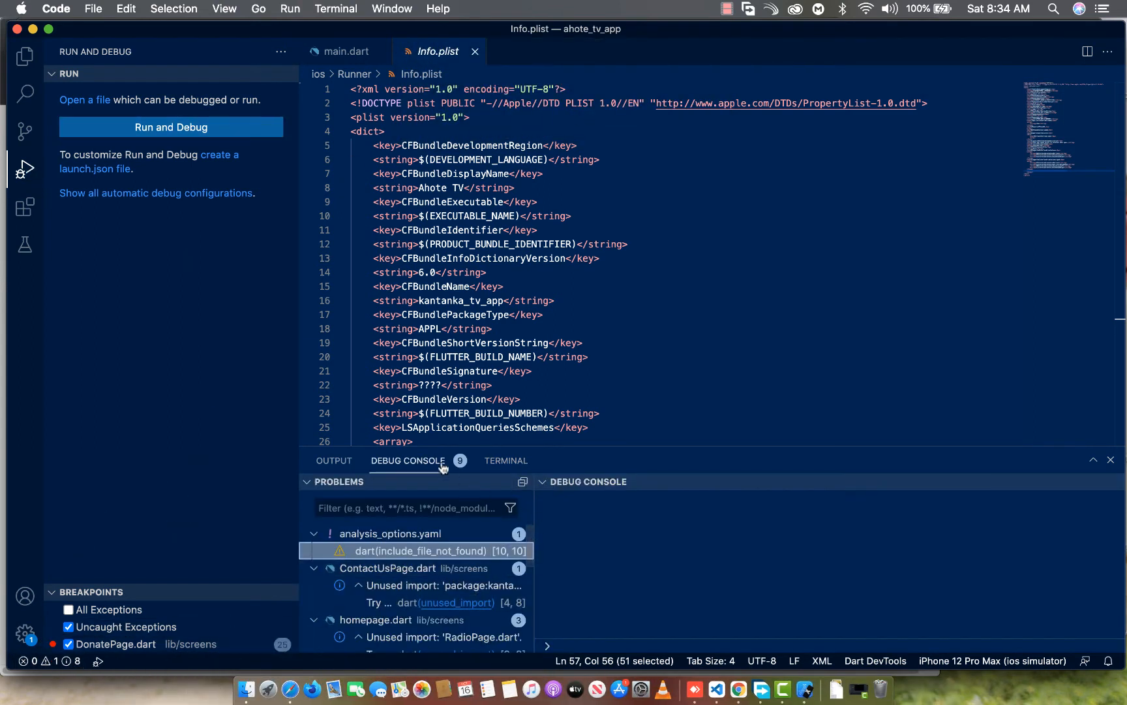
{"action": "left_click", "coordinate": [505, 461]}
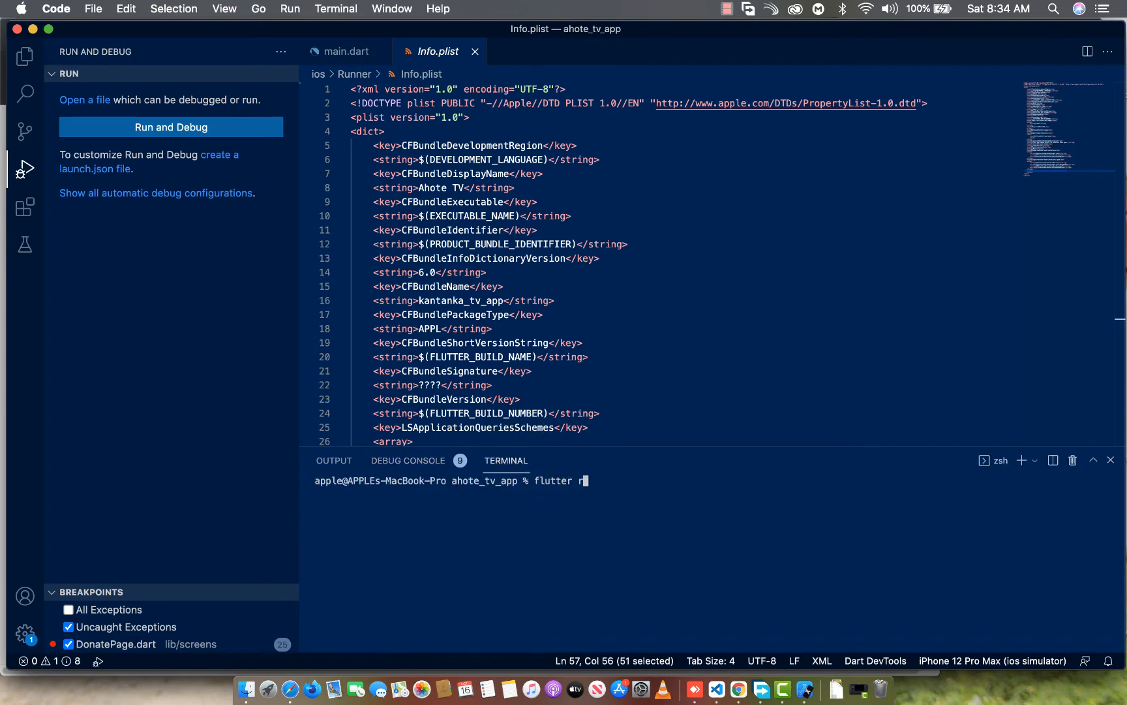
{"action": "type", "text": "flutter run"}
{"action": "key", "text": "Return"}
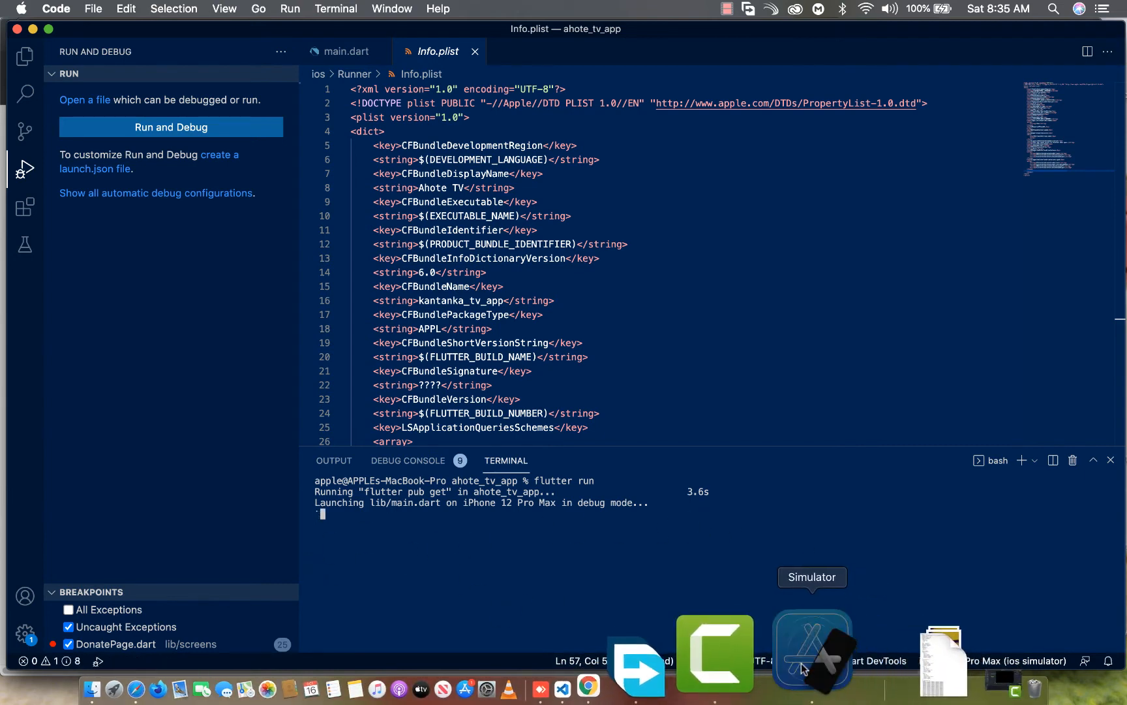
Switch to Simulator, capture the app's splash screen, and add it to the iPhone 6.5" Display screenshots in App Store Connect
{"action": "left_click", "coordinate": [802, 669]}
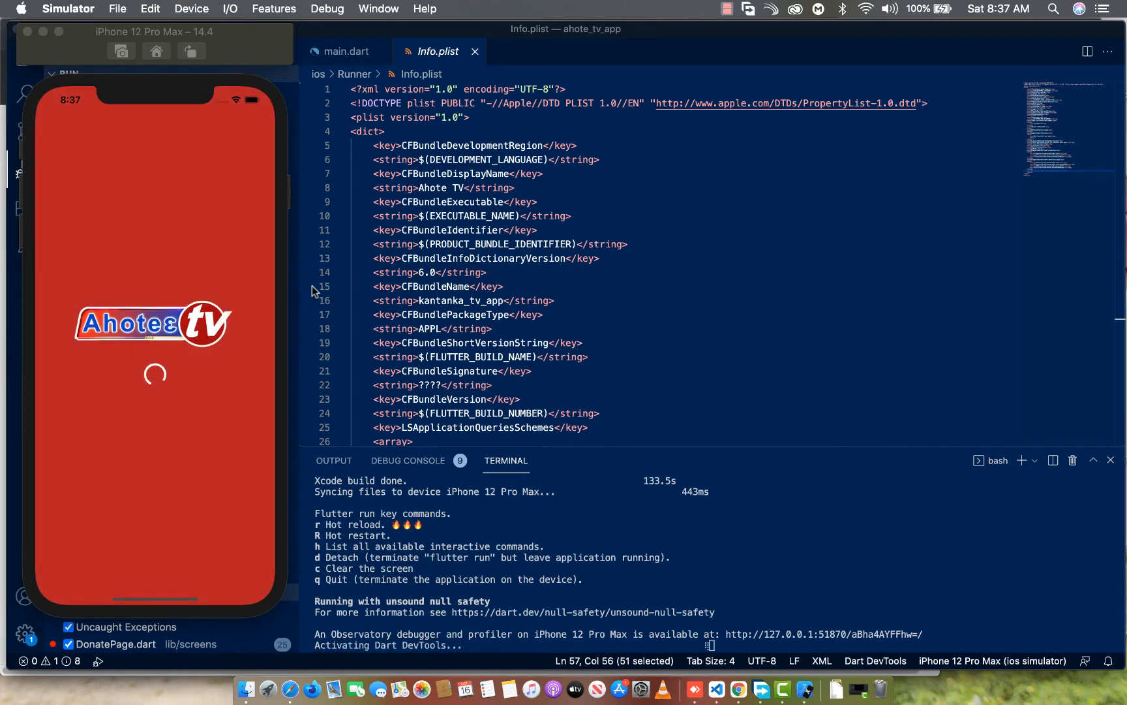
{"action": "left_click", "coordinate": [181, 274]}
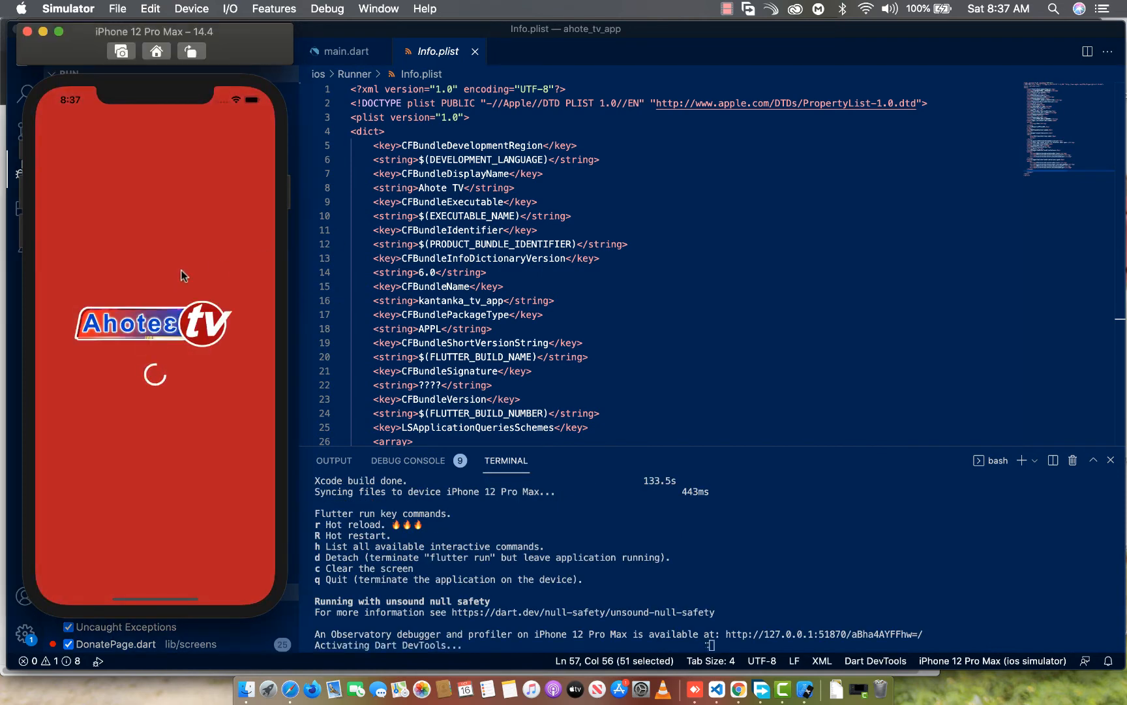
{"action": "key", "text": "super+s"}
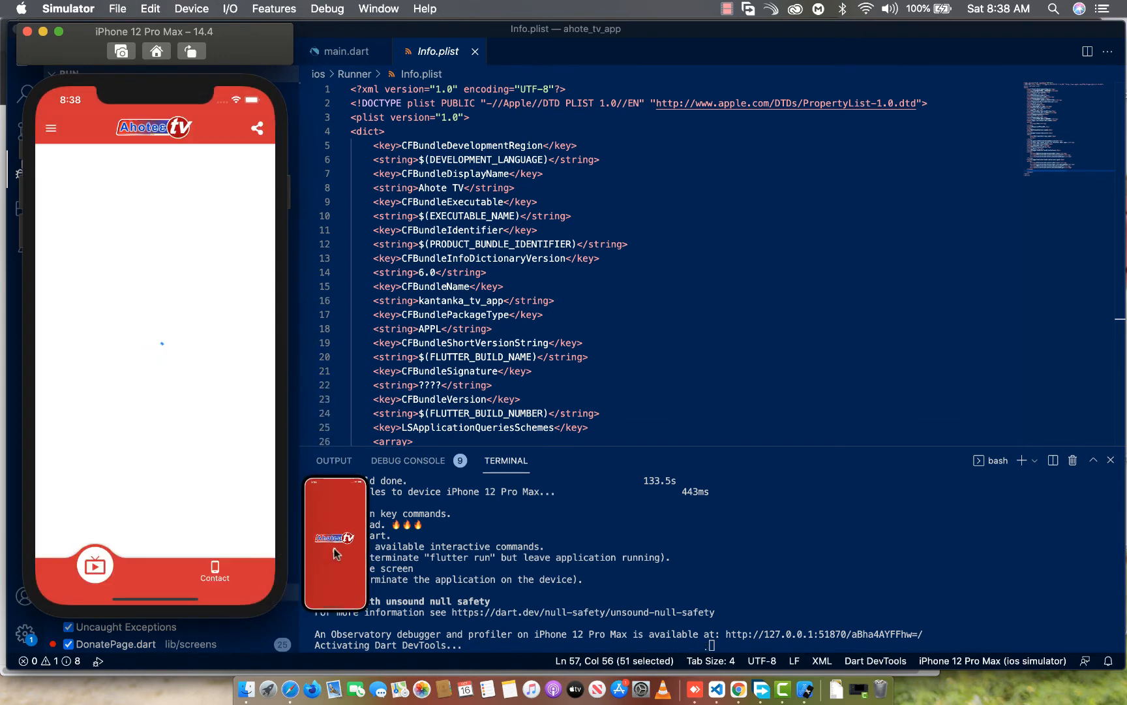
{"action": "left_click_drag", "start_coordinate": [336, 553], "coordinate": [317, 478]}
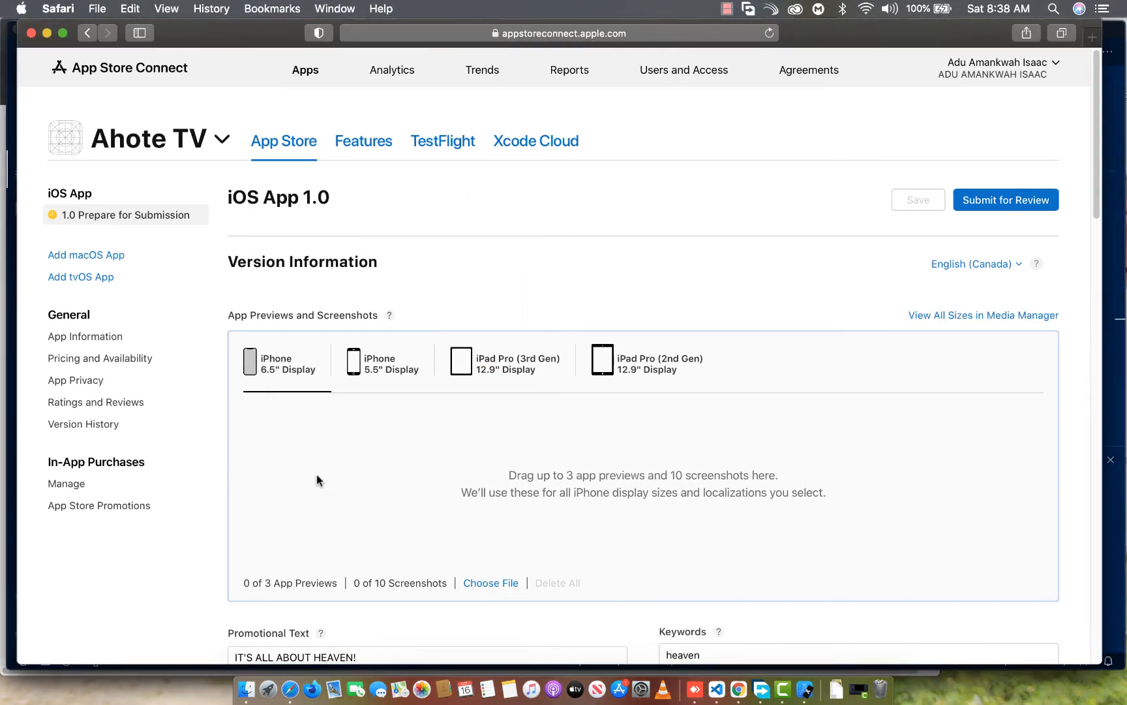
{"action": "left_click", "coordinate": [718, 450]}
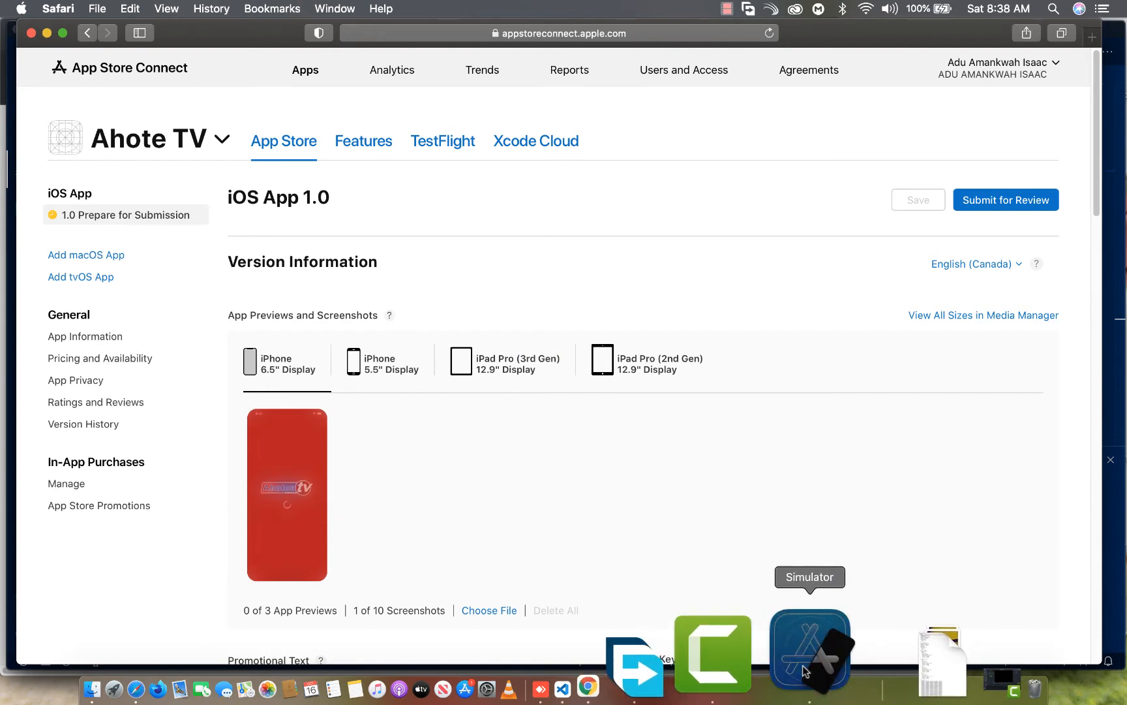
Return to Simulator, play the live broadcast full screen, capture it, and add the image to the iPhone 6.5" Display screenshots
{"action": "left_click", "coordinate": [809, 652]}
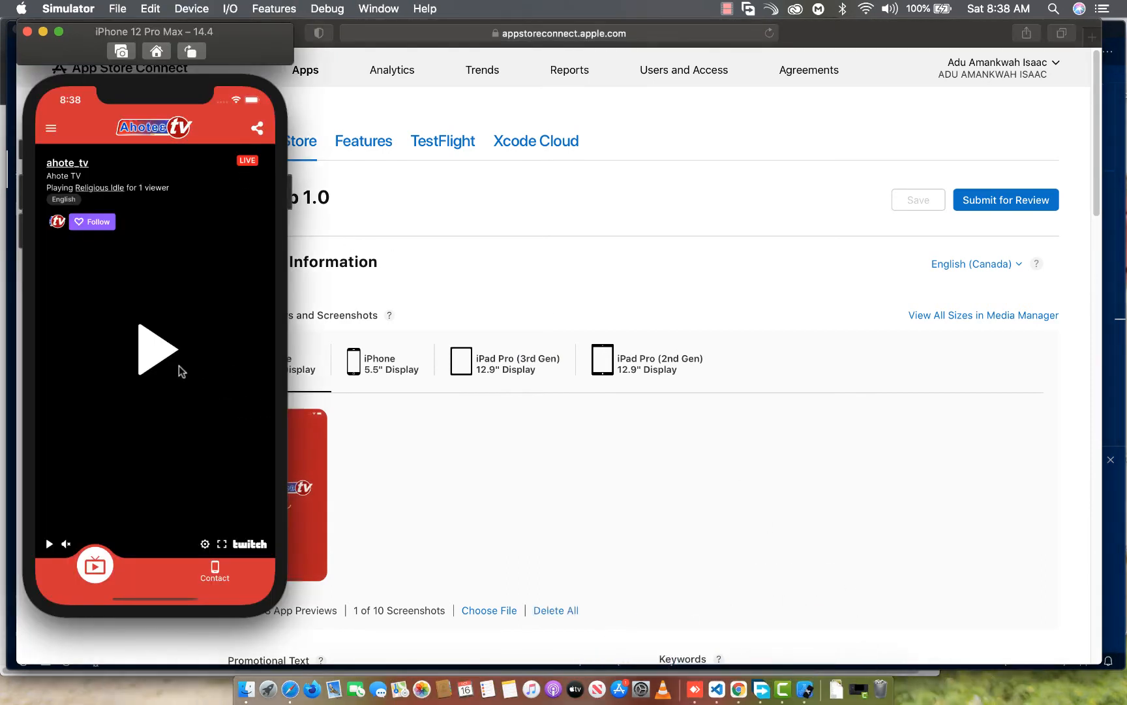
{"action": "left_click", "coordinate": [169, 356]}
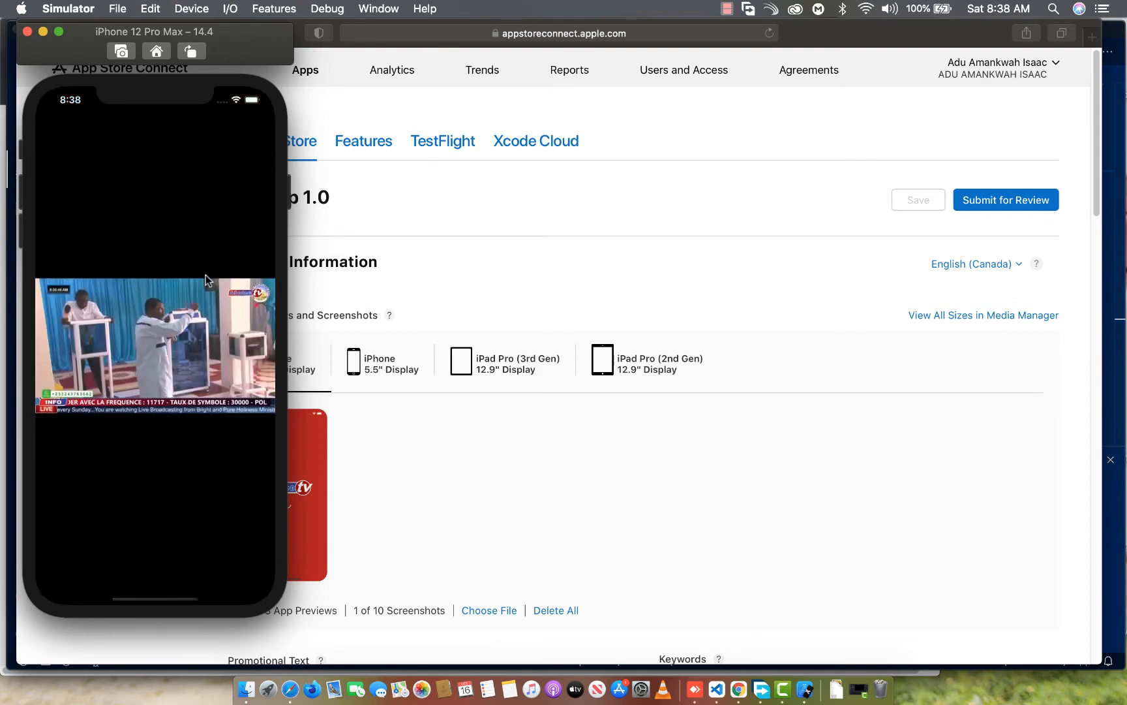
{"action": "left_click", "coordinate": [165, 240]}
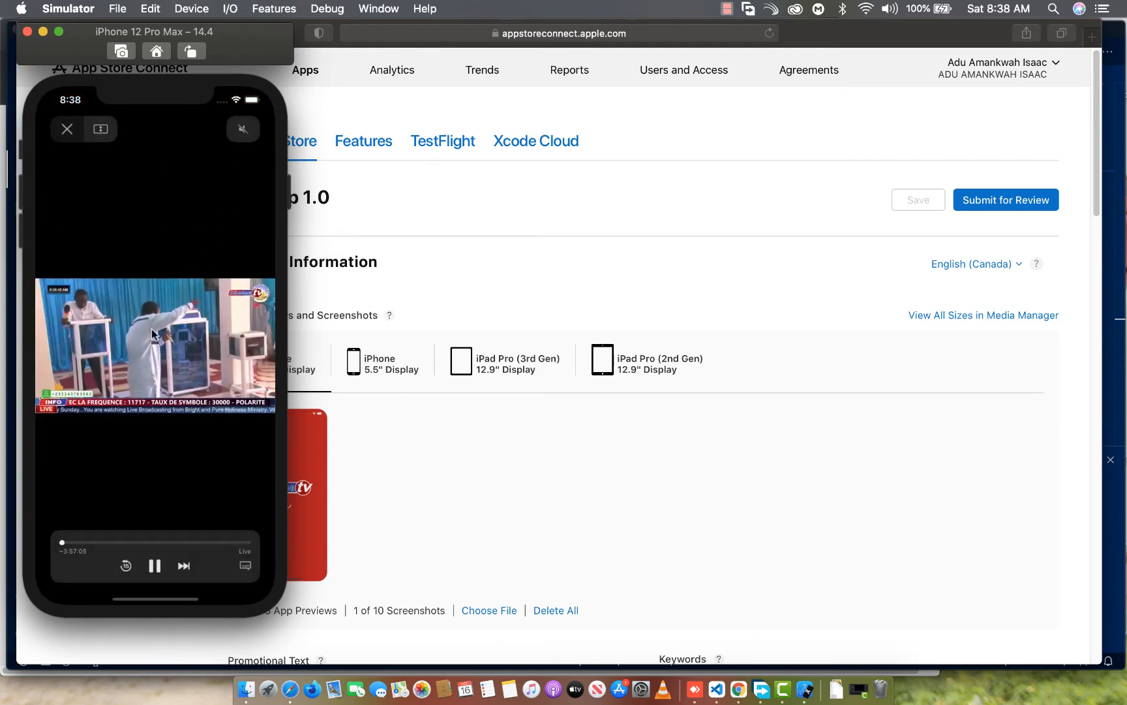
{"action": "key", "text": "super+s"}
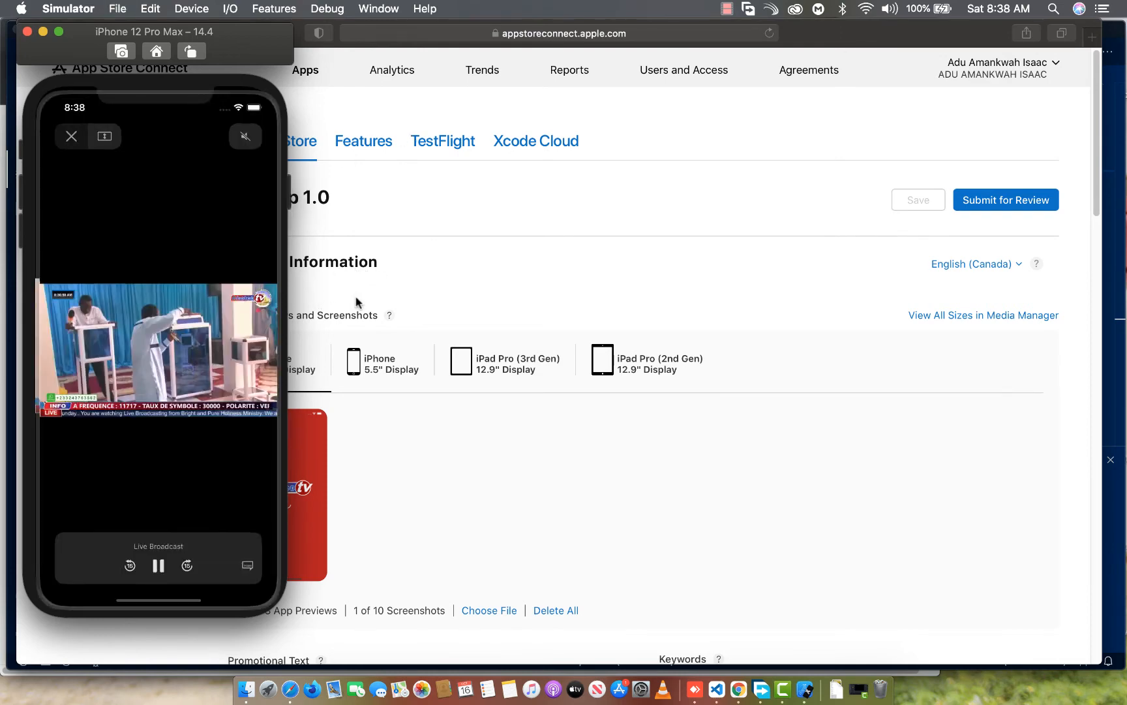
{"action": "left_click_drag", "start_coordinate": [338, 542], "coordinate": [385, 503]}
{"action": "left_click", "coordinate": [117, 182]}
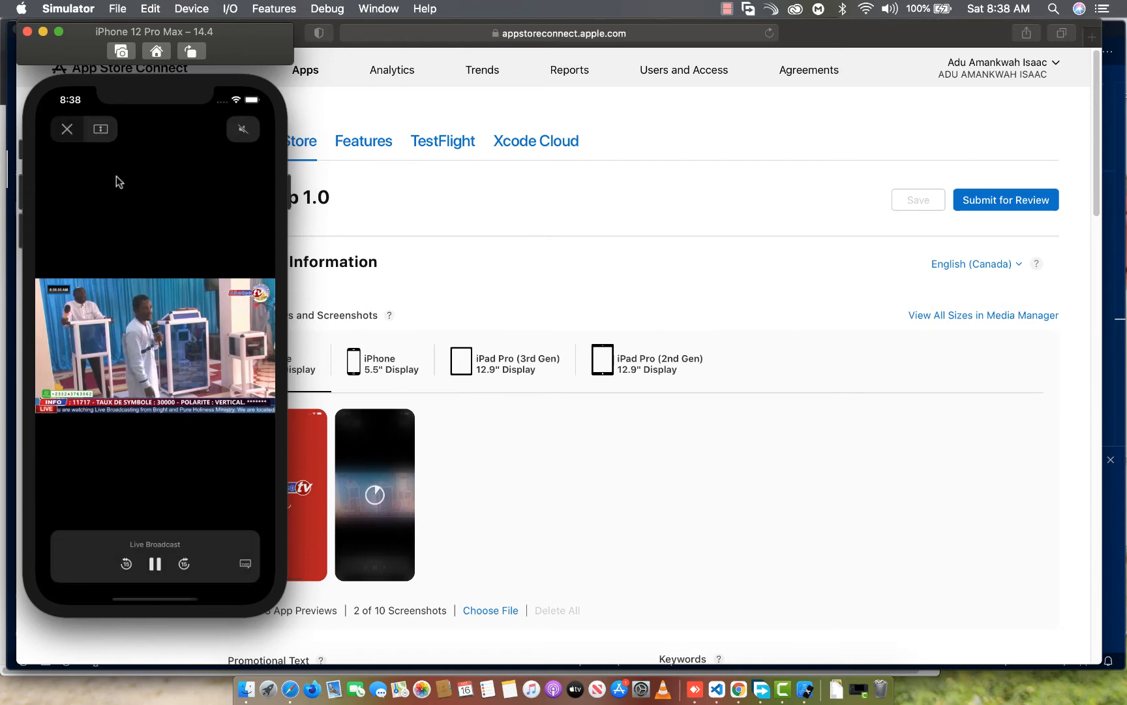
Close the full-screen video, capture the app's Live TV page, and add it to the iPhone 6.5" Display screenshots
{"action": "left_click", "coordinate": [66, 131]}
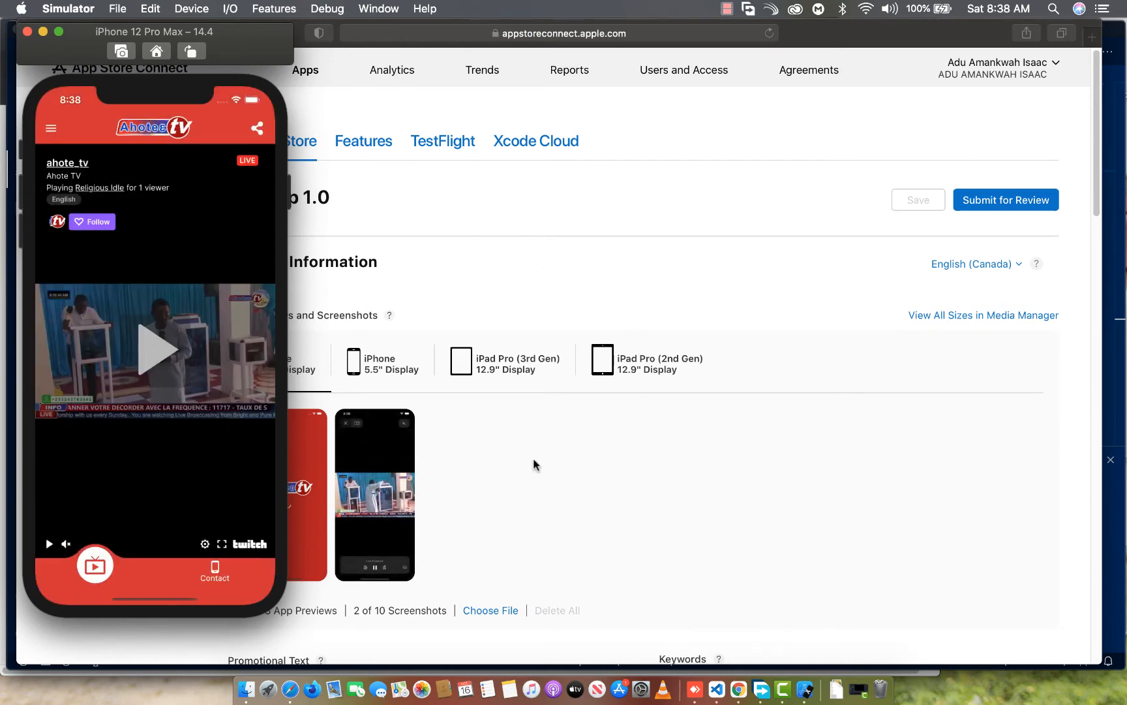
{"action": "key", "text": "super+s"}
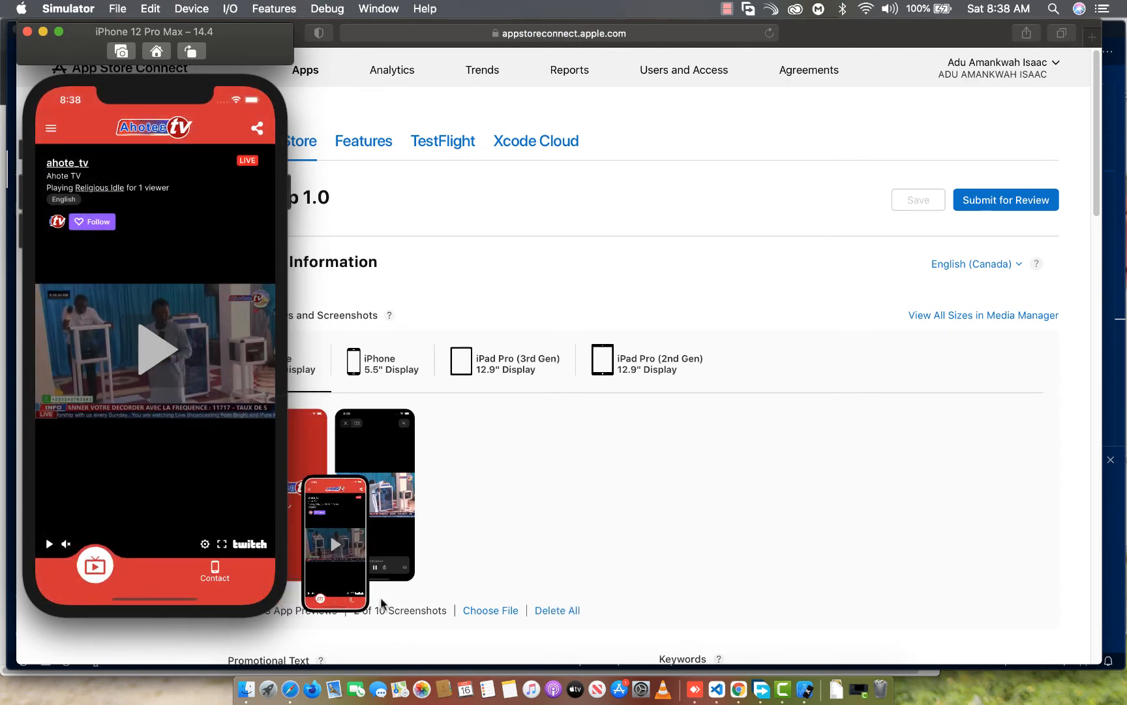
{"action": "left_click_drag", "start_coordinate": [332, 542], "coordinate": [460, 502]}
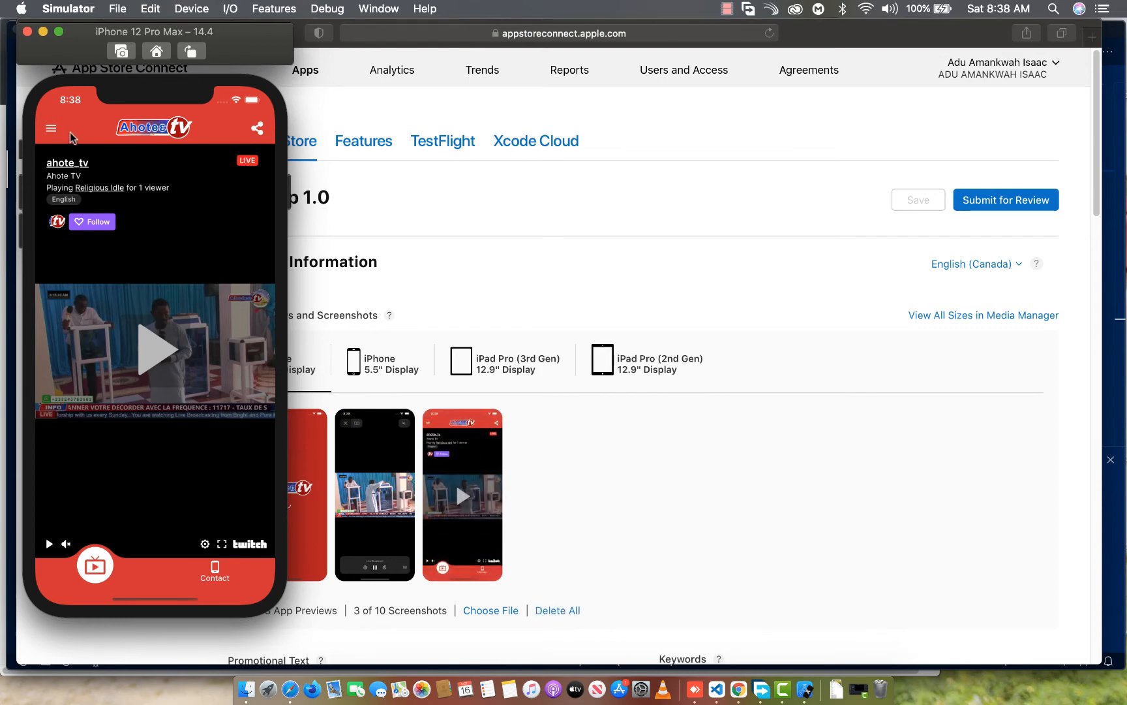
Capture the app with its navigation drawer open and add the image to the iPhone 6.5" Display screenshots
{"action": "left_click", "coordinate": [50, 130]}
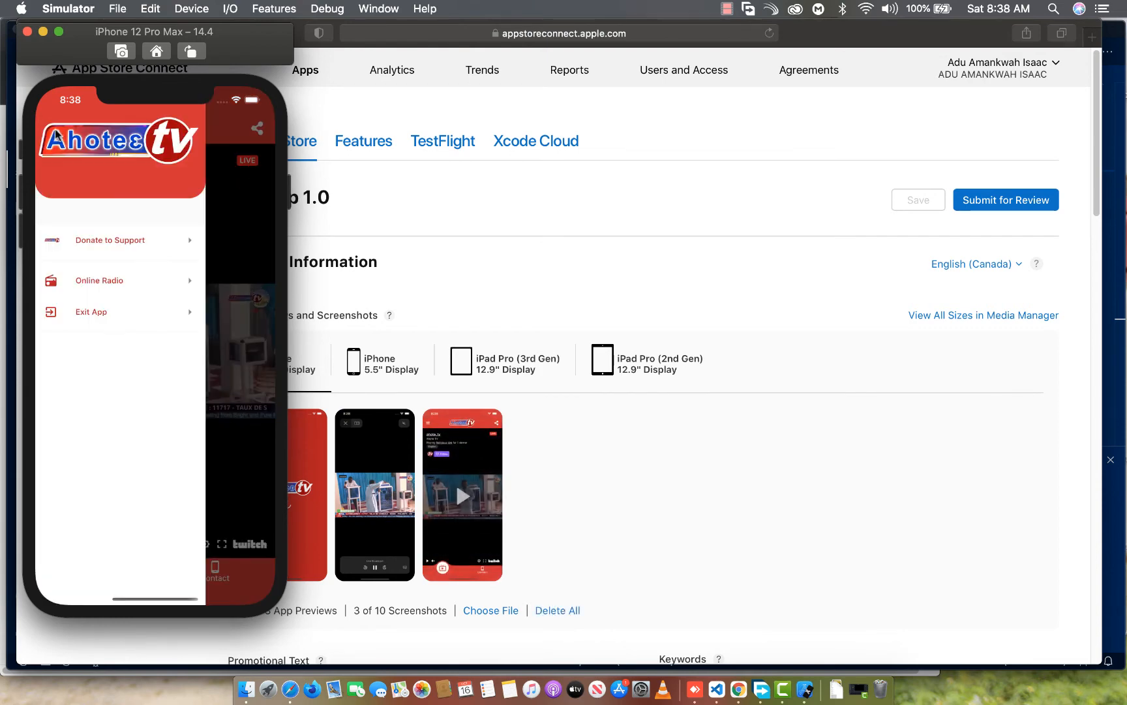
{"action": "key", "text": "super+s"}
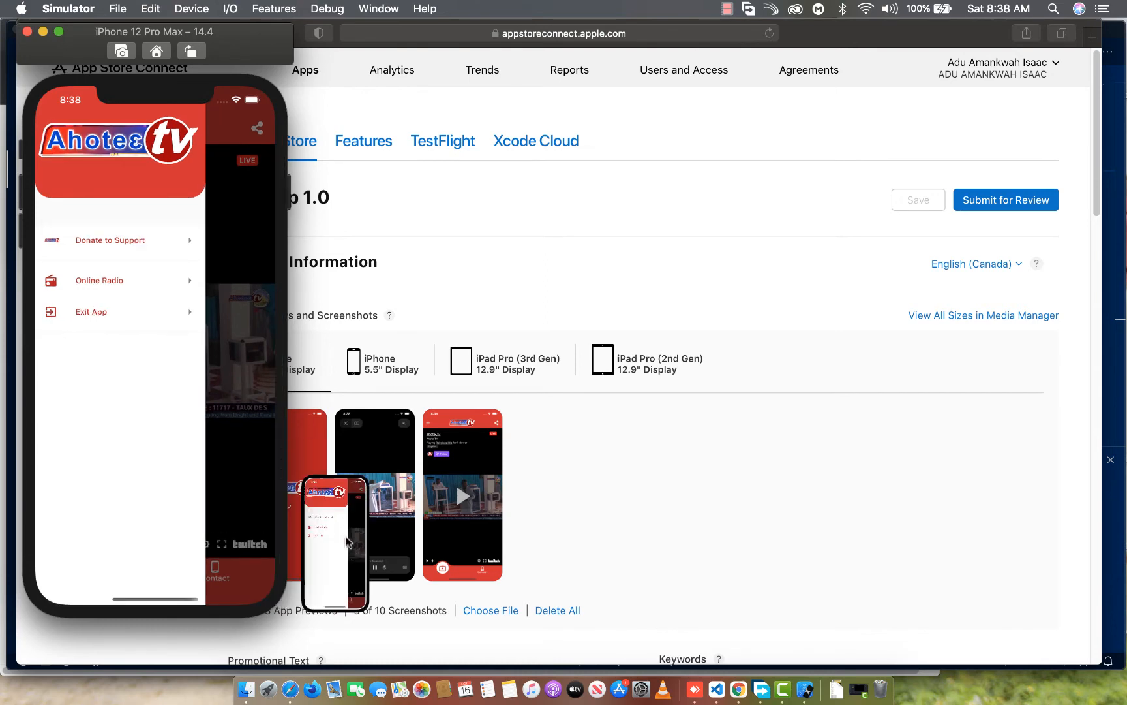
{"action": "left_click_drag", "start_coordinate": [346, 557], "coordinate": [590, 505]}
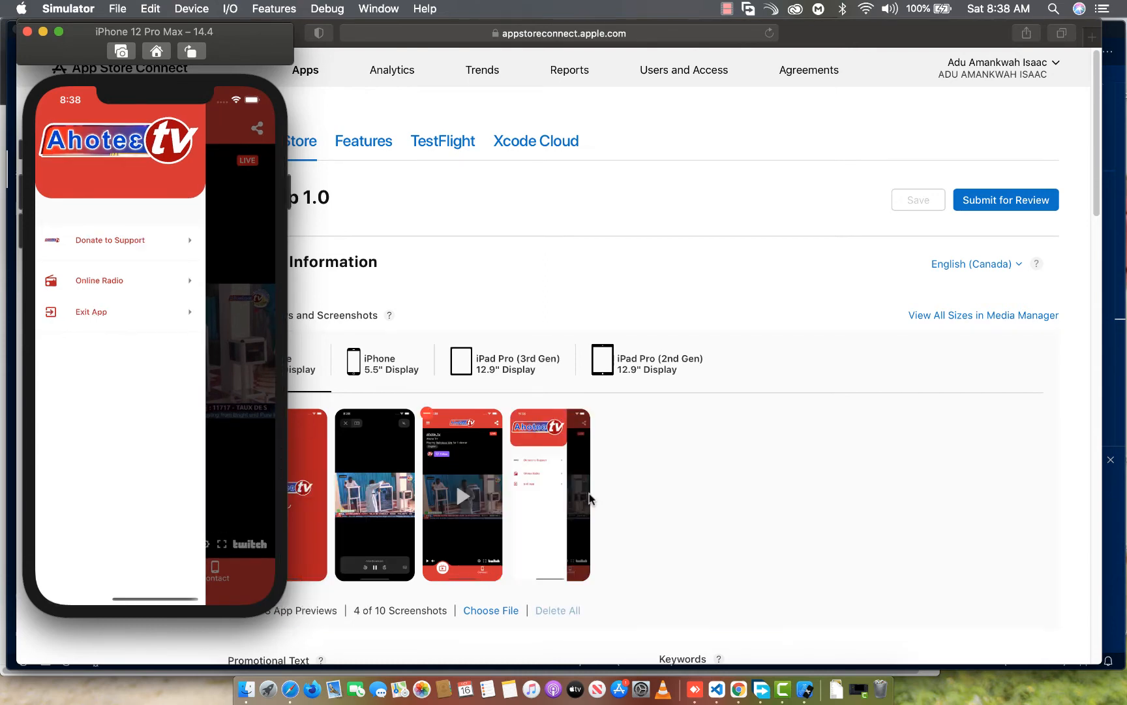
Close the drawer, capture the app's Contact page, and add it to the iPhone 6.5" Display screenshots
{"action": "left_click", "coordinate": [241, 268]}
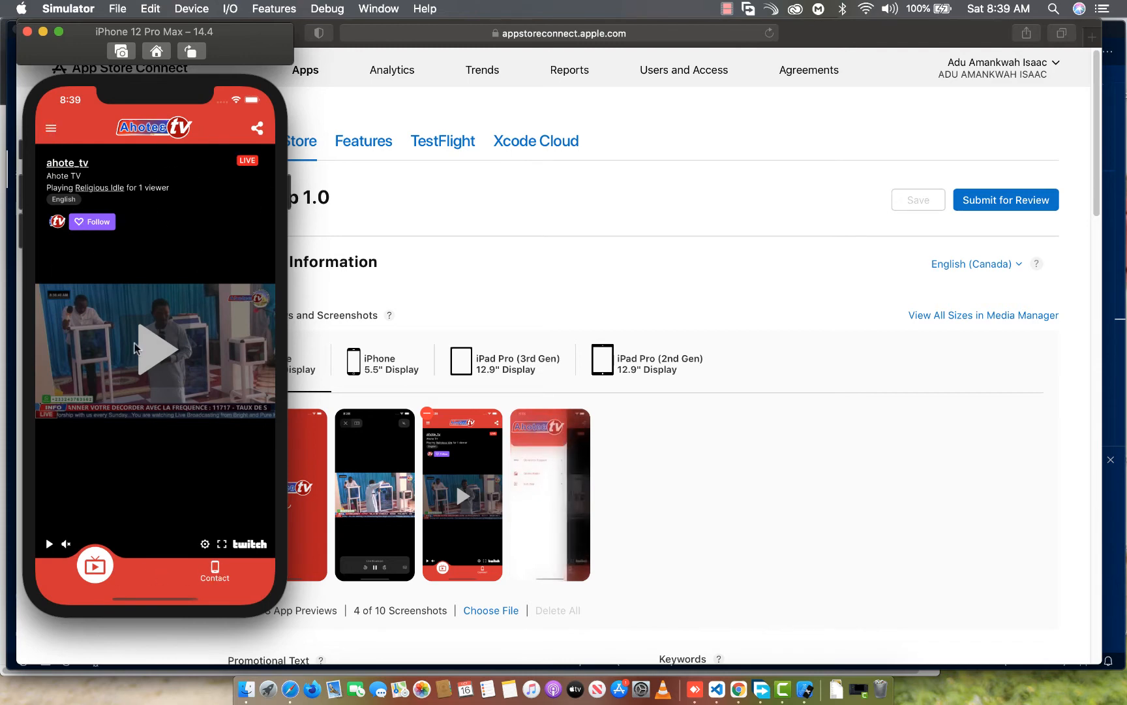
{"action": "left_click", "coordinate": [223, 574]}
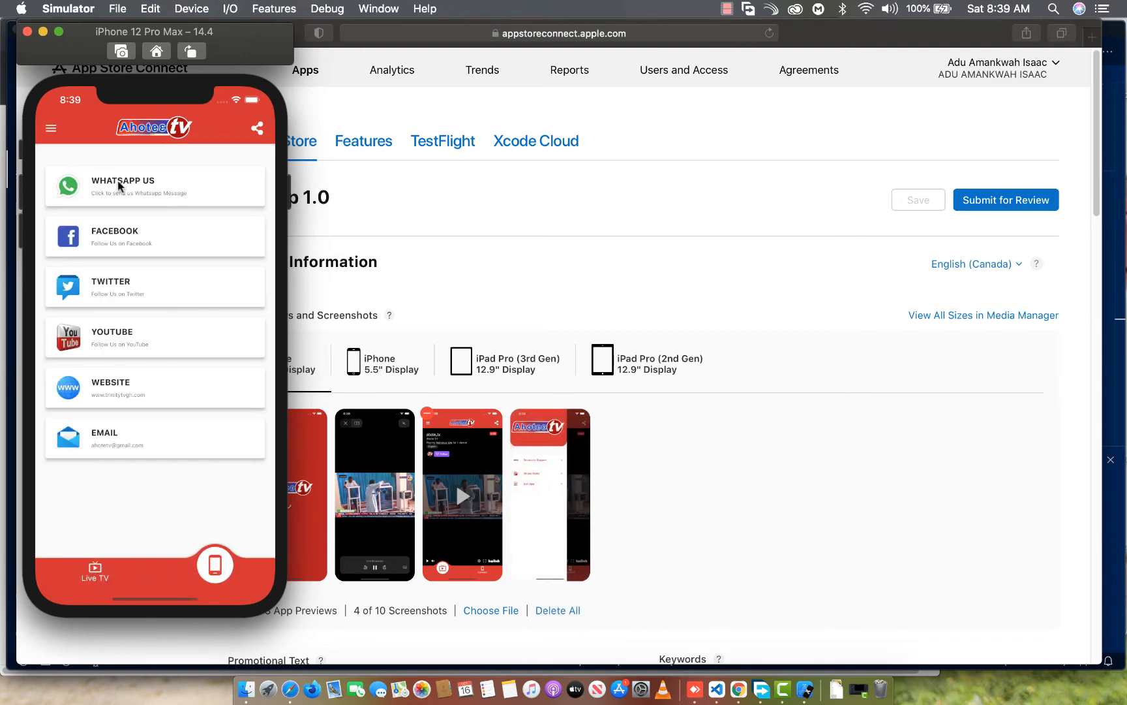
{"action": "key", "text": "super+s"}
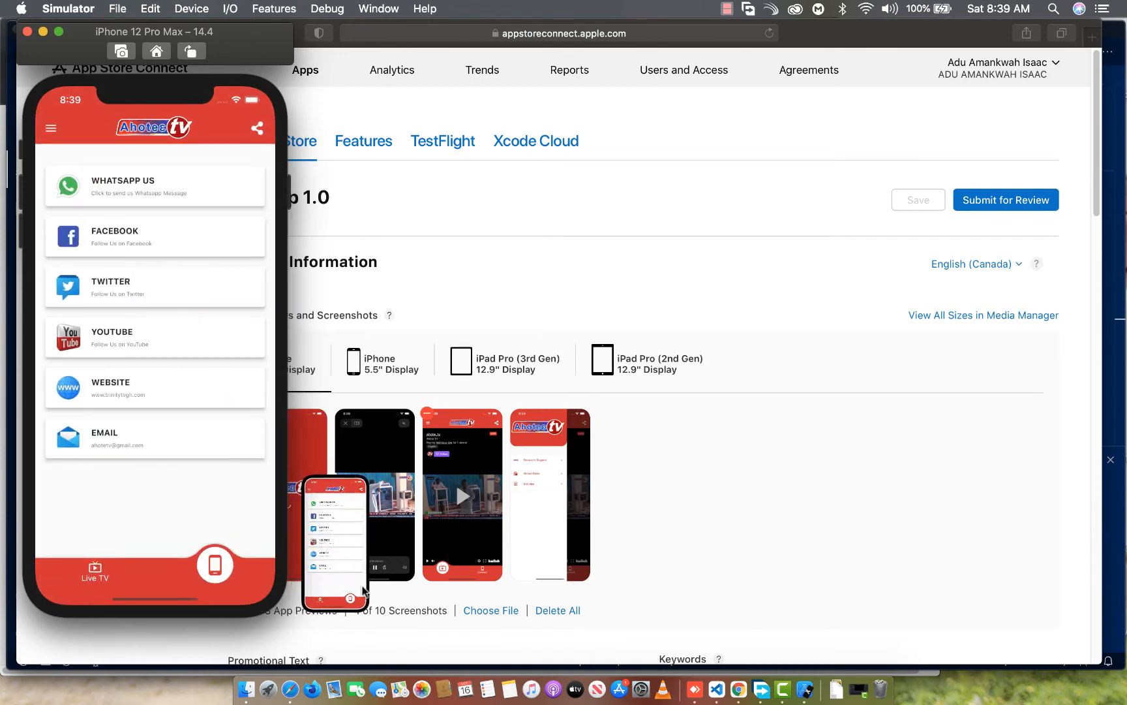
{"action": "left_click_drag", "start_coordinate": [317, 569], "coordinate": [641, 500]}
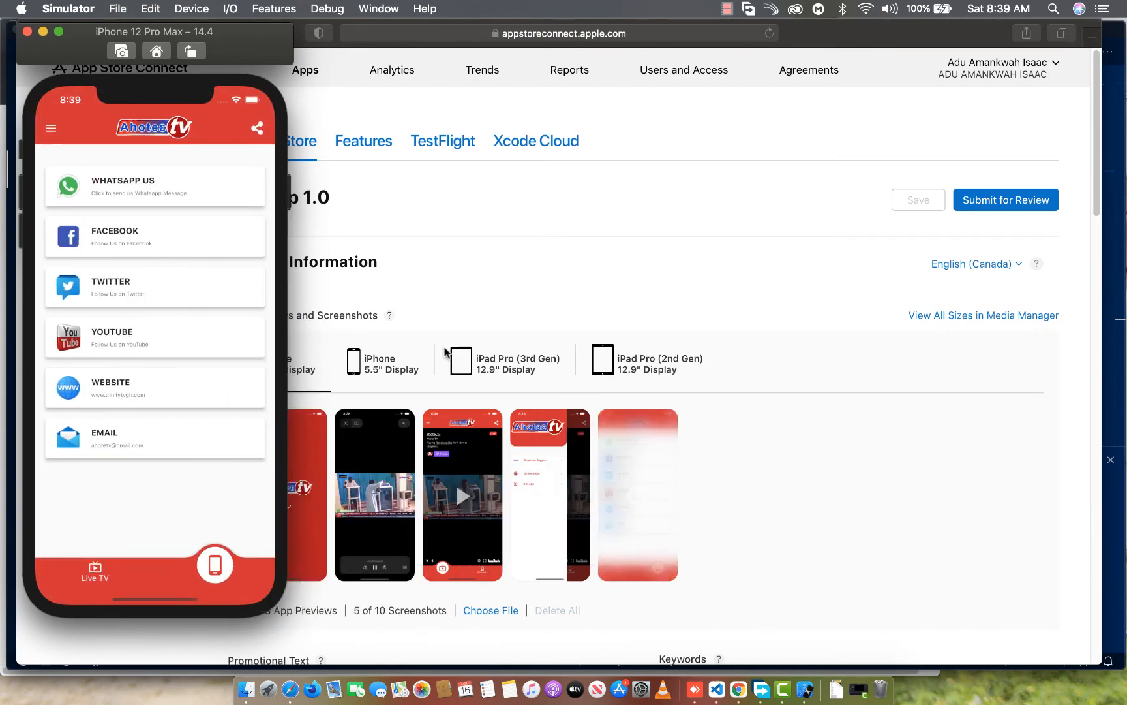
Capture the app's Donate to Support page, add it to the iPhone 6.5" Display screenshots, and leave the page
{"action": "left_click", "coordinate": [53, 128]}
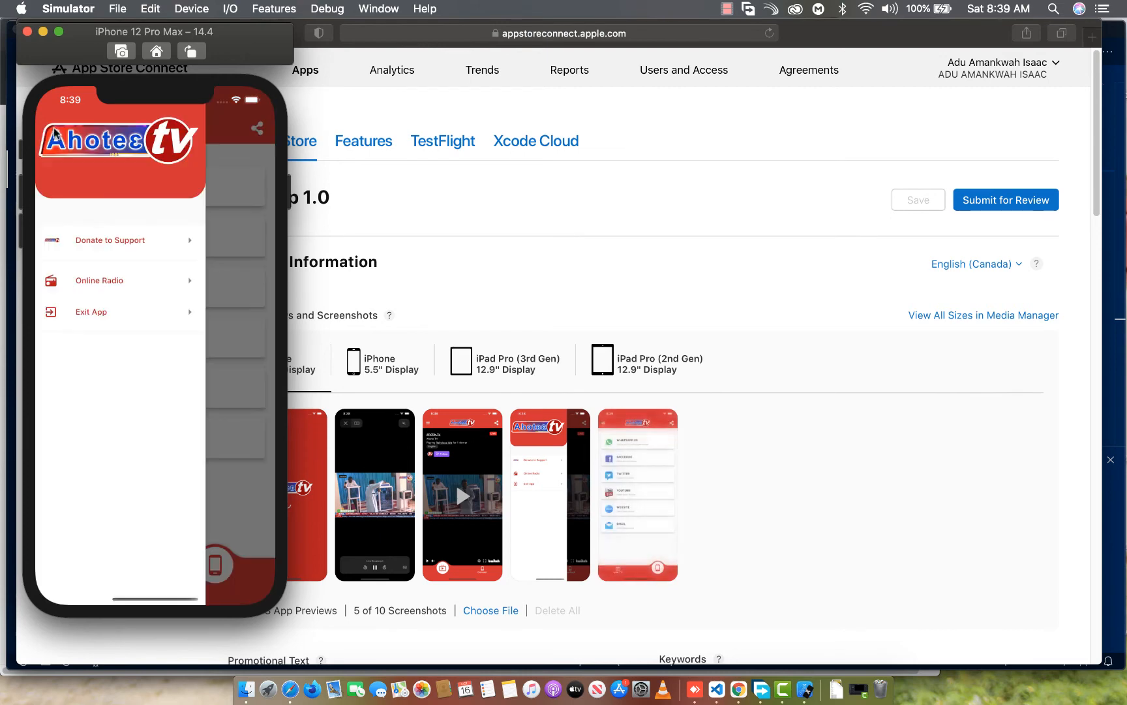
{"action": "left_click", "coordinate": [83, 241]}
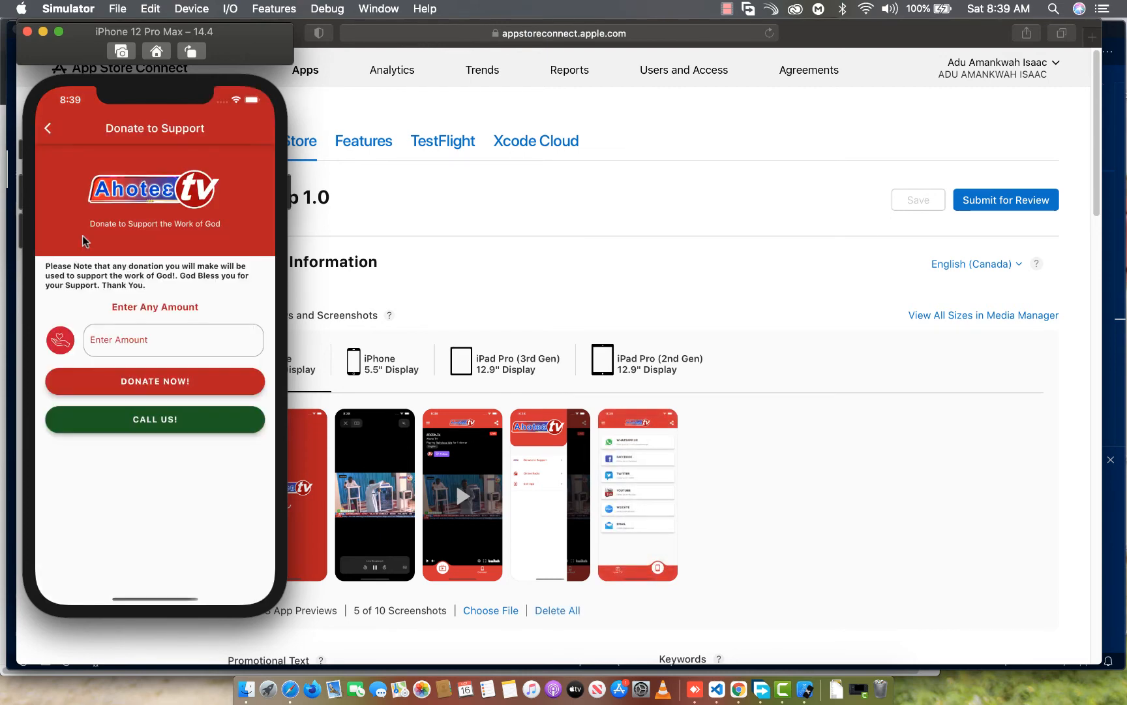
{"action": "key", "text": "super+s"}
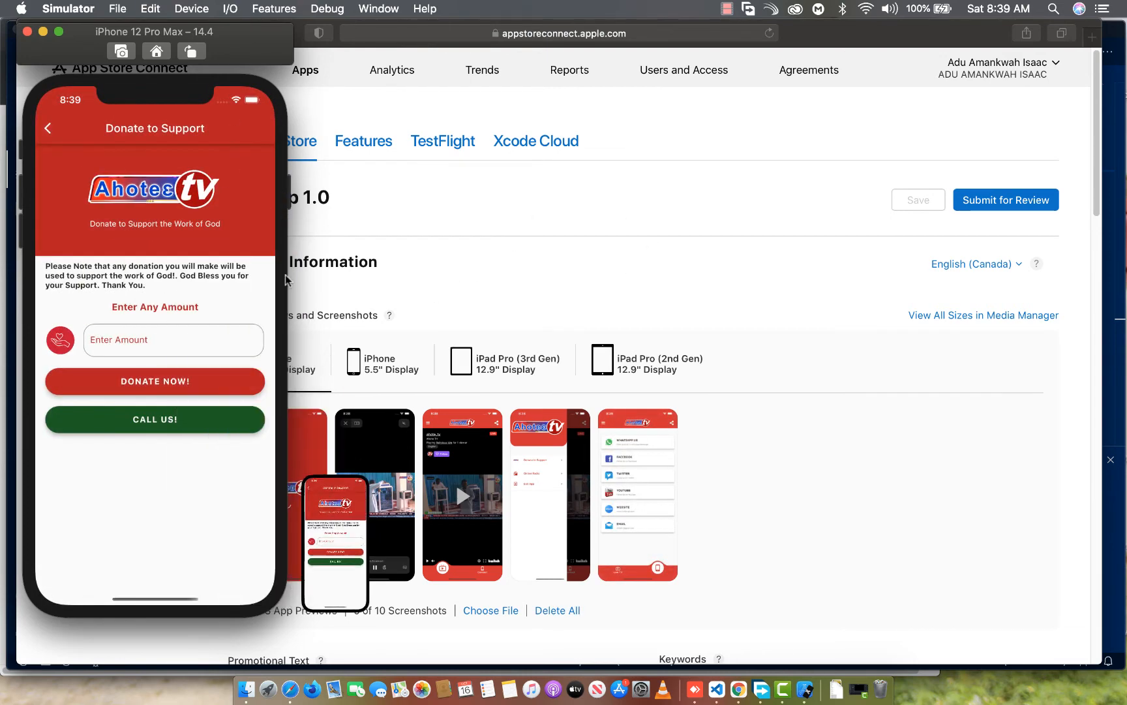
{"action": "left_click_drag", "start_coordinate": [329, 543], "coordinate": [756, 512]}
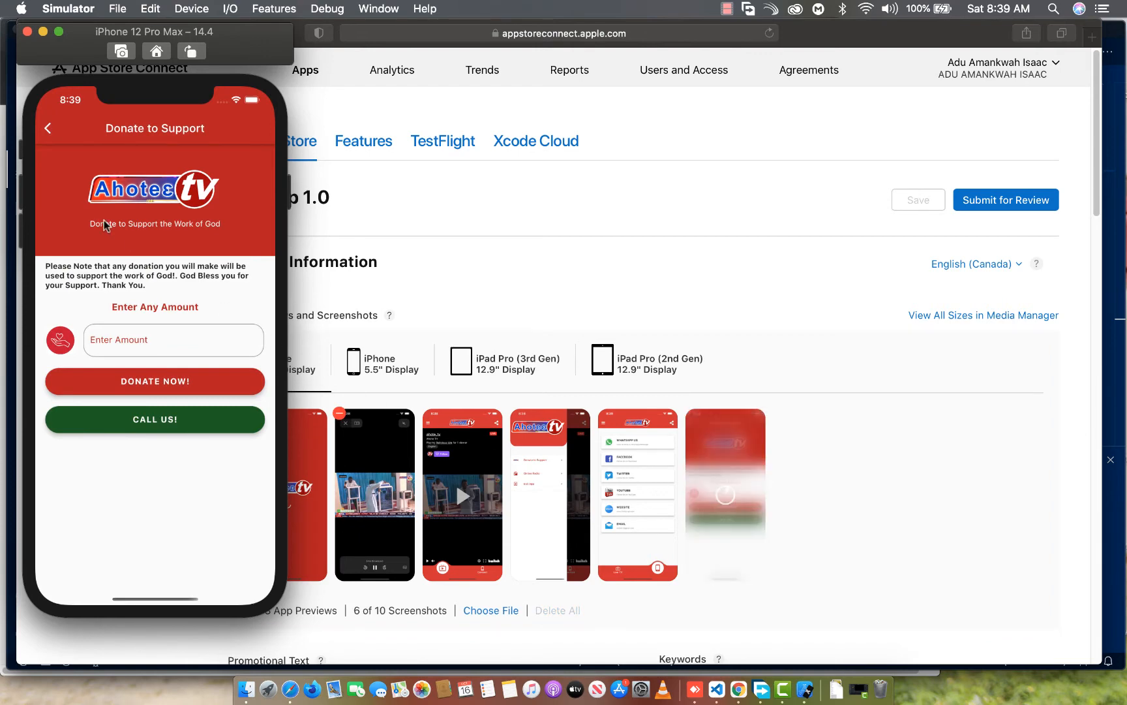
{"action": "left_click", "coordinate": [48, 130]}
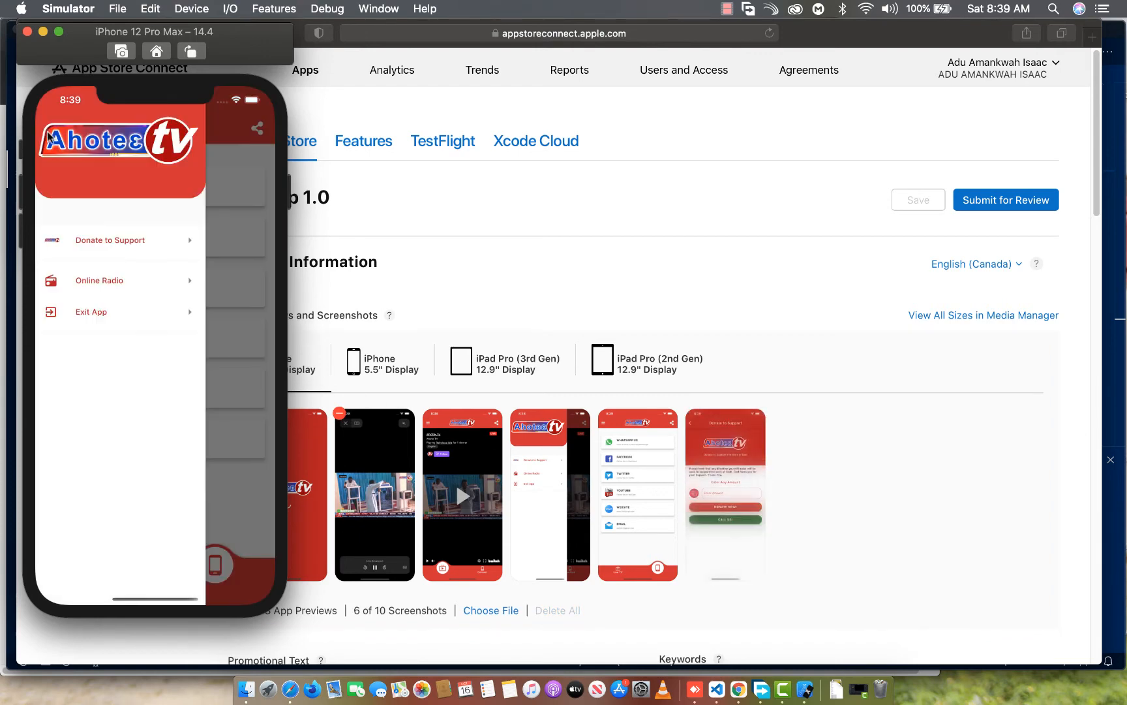
Capture the app's Online Radio page, add it to the iPhone 6.5" Display screenshots, and leave the page
{"action": "left_click", "coordinate": [111, 282]}
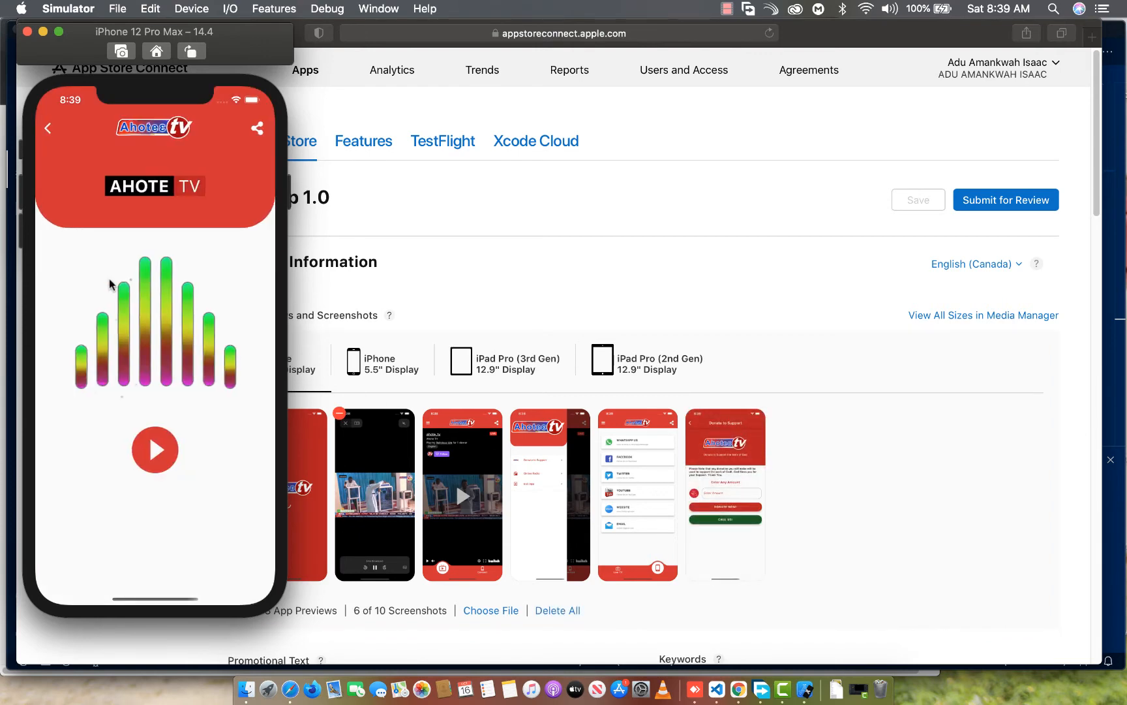
{"action": "key", "text": "super+s"}
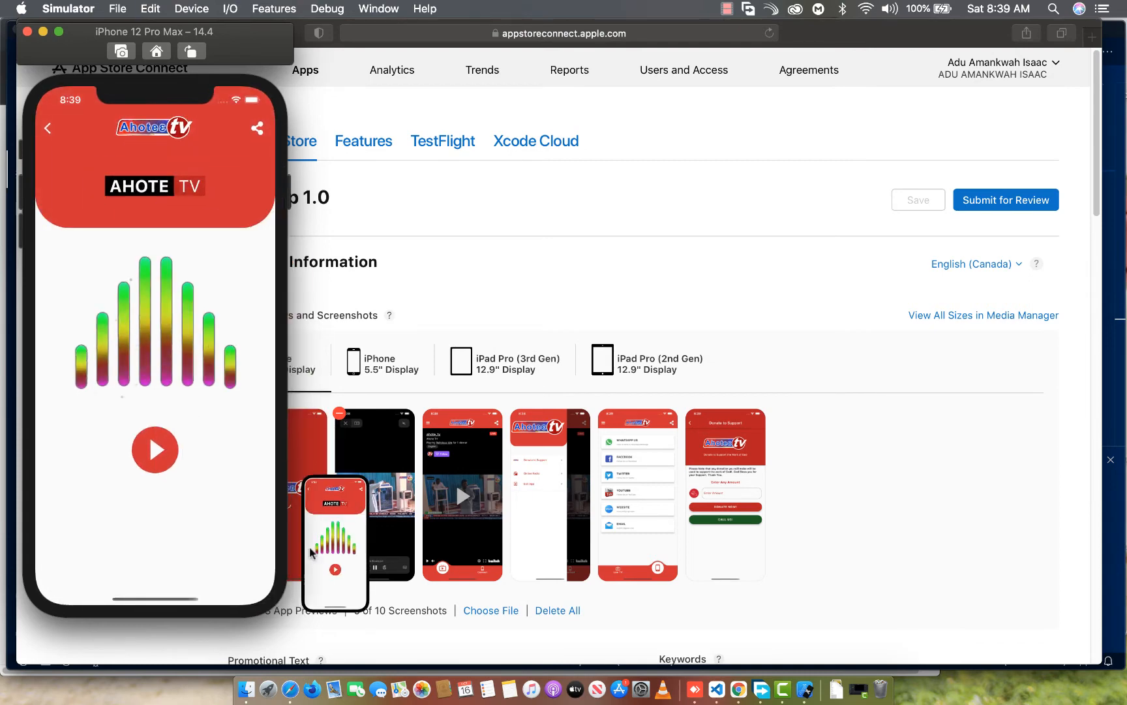
{"action": "left_click_drag", "start_coordinate": [338, 542], "coordinate": [811, 527]}
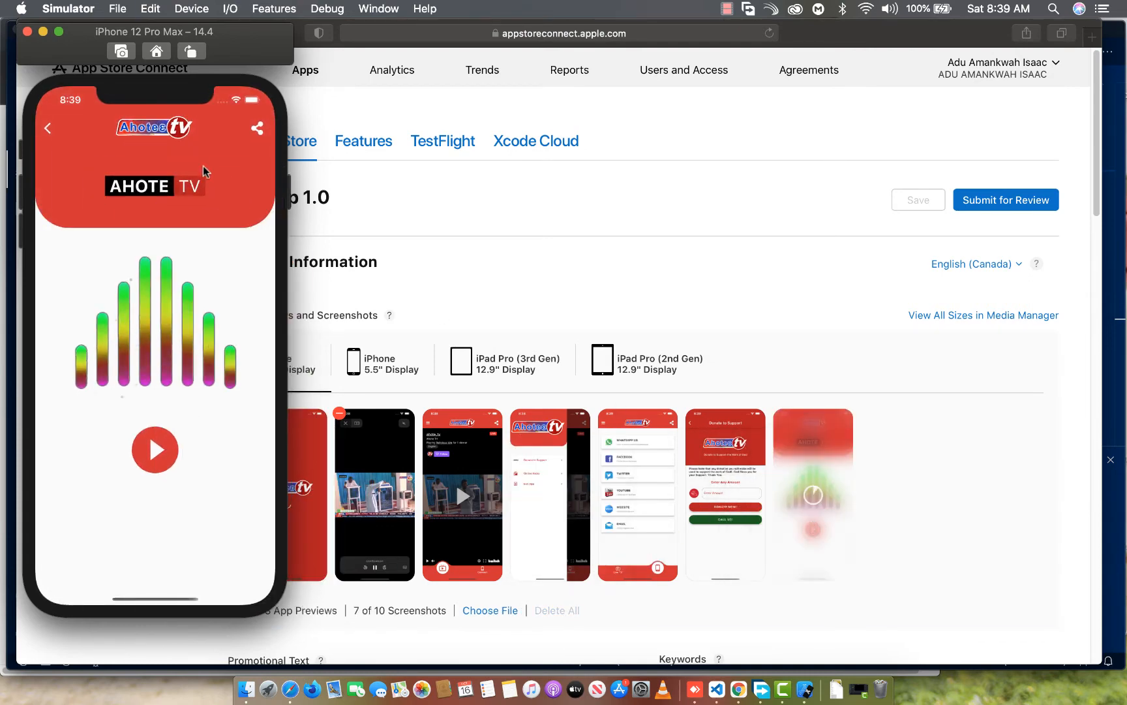
{"action": "left_click", "coordinate": [47, 130]}
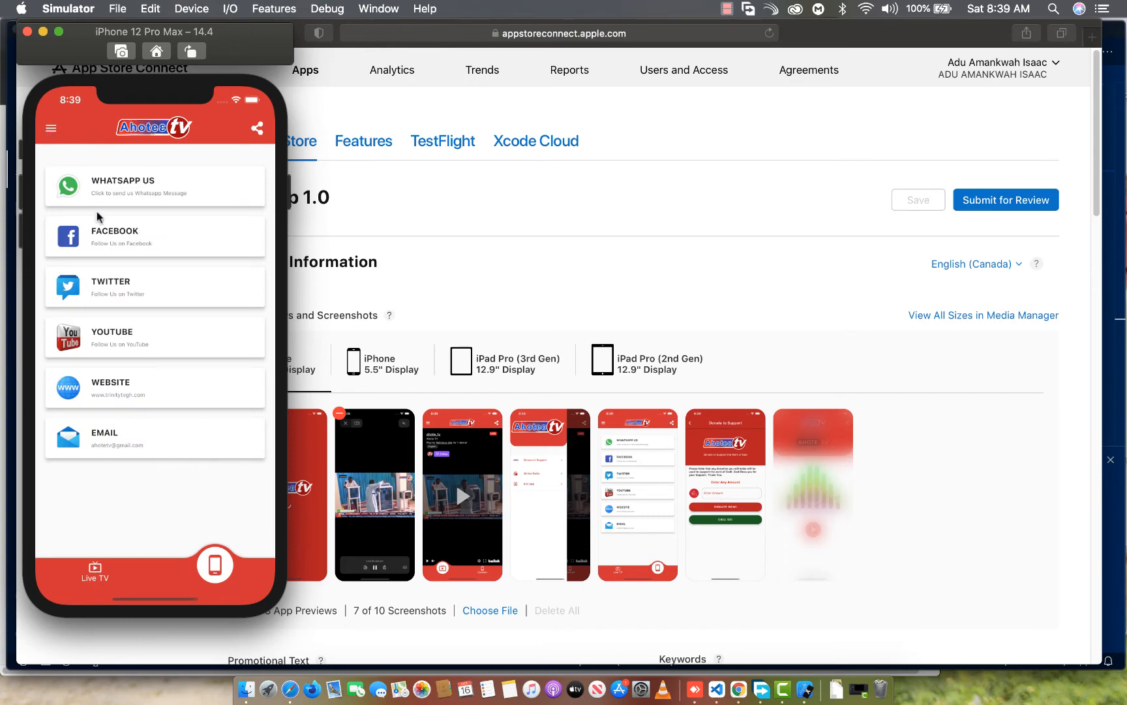
Capture the app's exit confirmation dialog, add it to the iPhone 6.5" Display screenshots, and decline exiting
{"action": "left_click", "coordinate": [71, 135]}
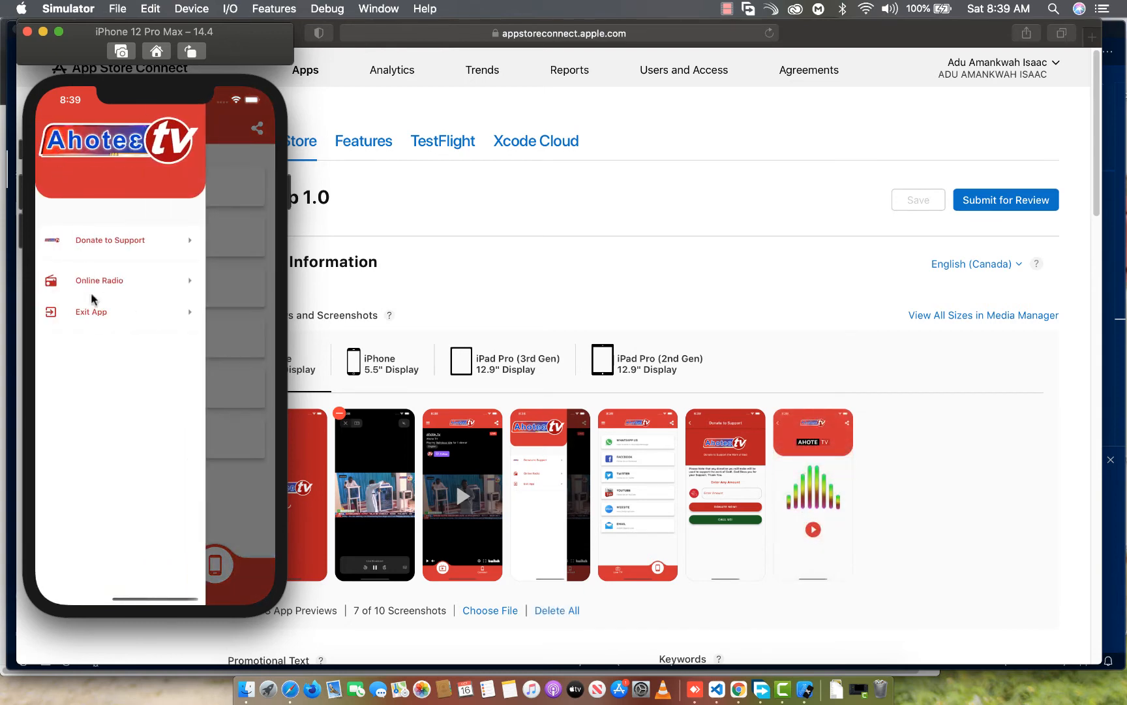
{"action": "left_click", "coordinate": [99, 314]}
{"action": "key", "text": "super+s"}
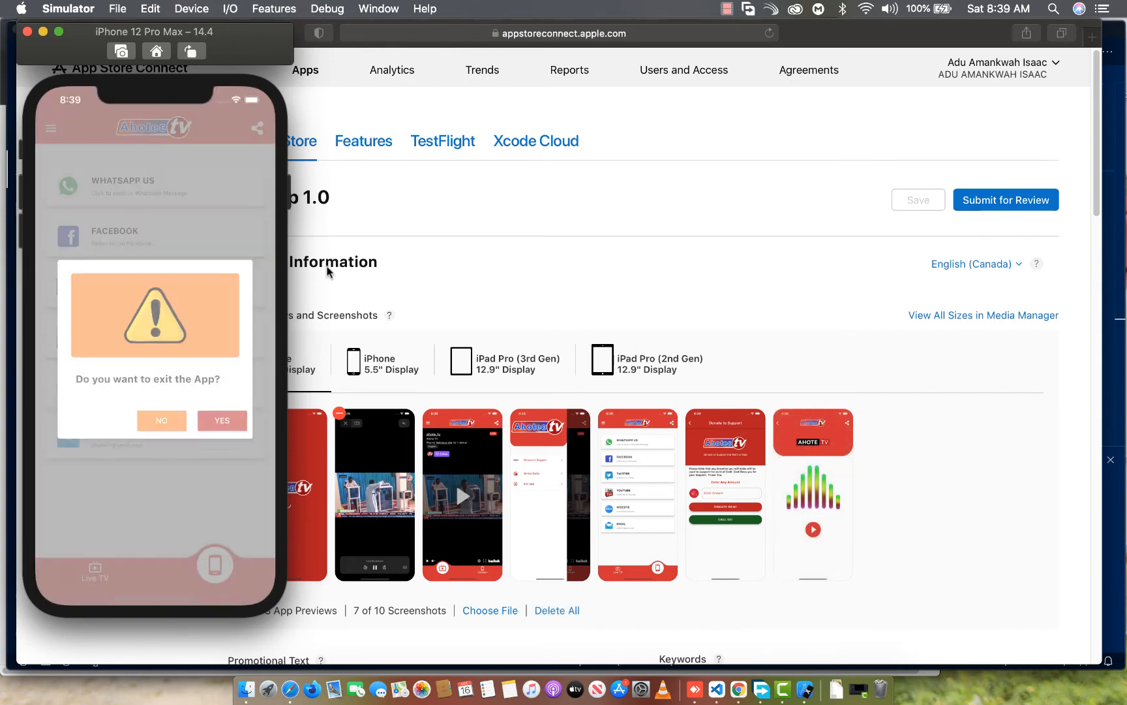
{"action": "left_click_drag", "start_coordinate": [336, 535], "coordinate": [735, 529]}
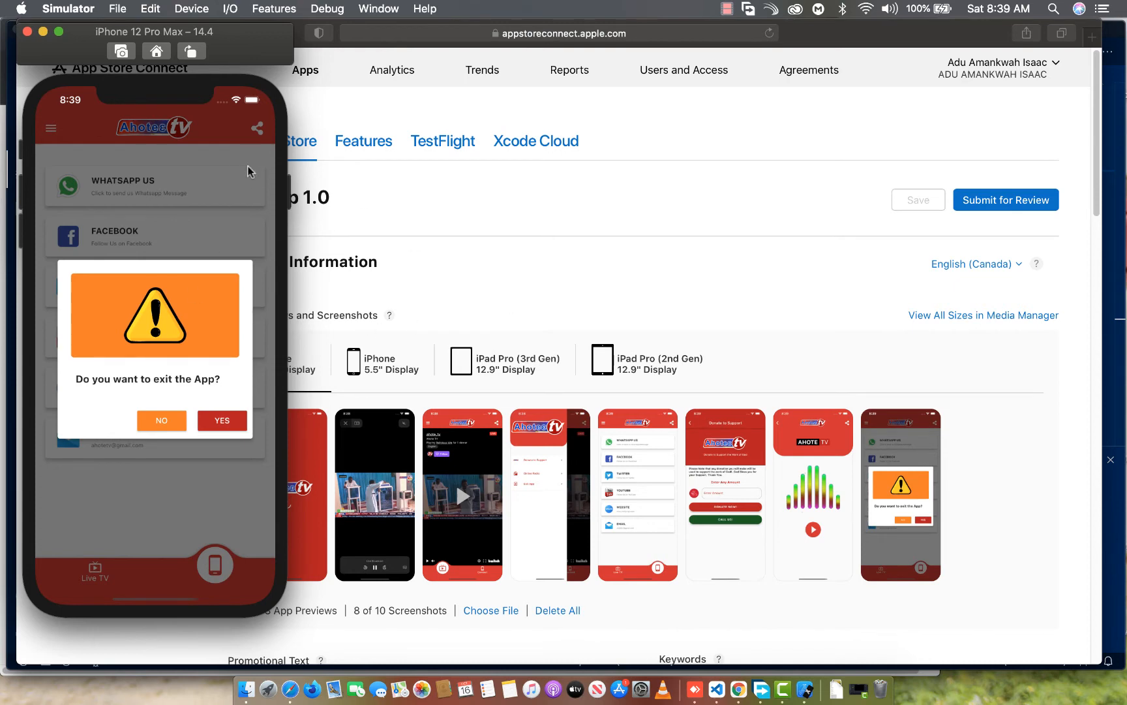
{"action": "left_click", "coordinate": [175, 425]}
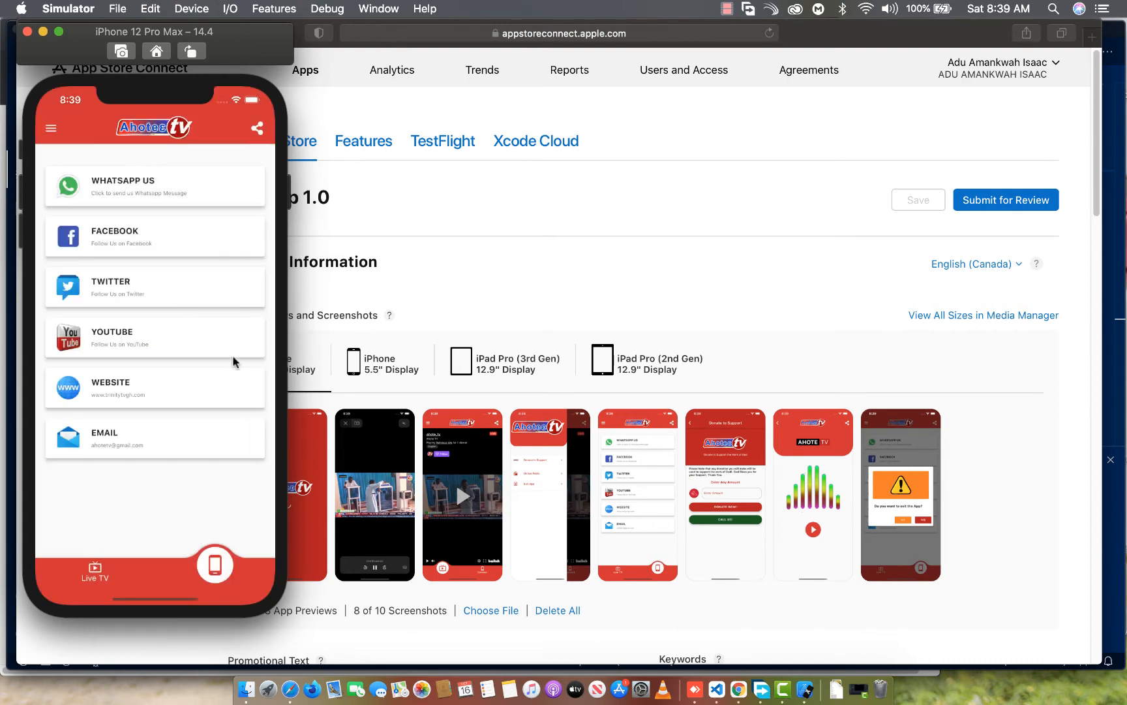
Switch to Safari and check the iPhone 6.5" and 5.5" Display screenshot sets, ending on the 5.5" set
{"action": "left_click", "coordinate": [590, 274]}
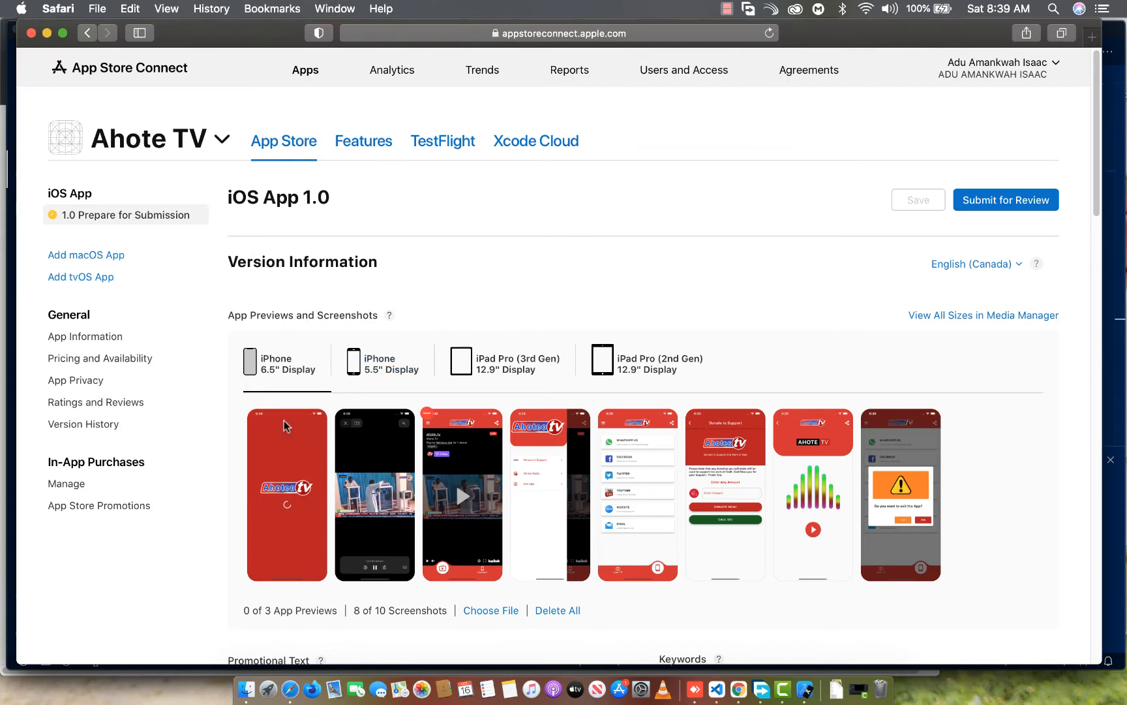
{"action": "left_click", "coordinate": [369, 377]}
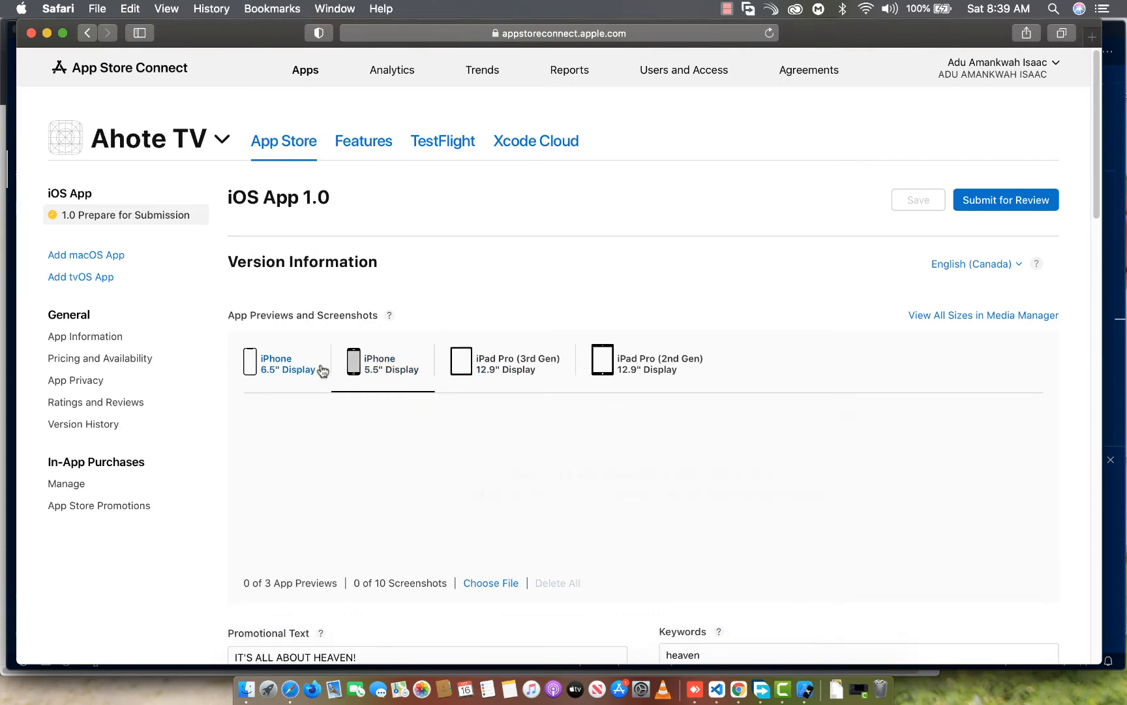
{"action": "left_click", "coordinate": [285, 375]}
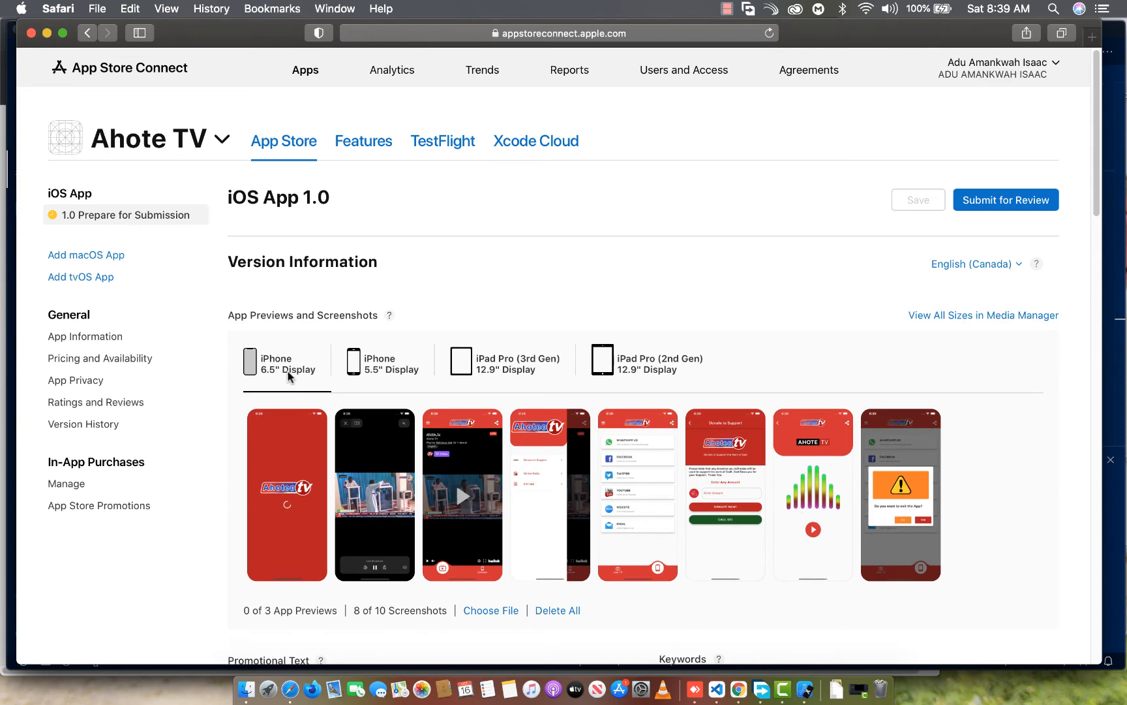
{"action": "left_click", "coordinate": [376, 371]}
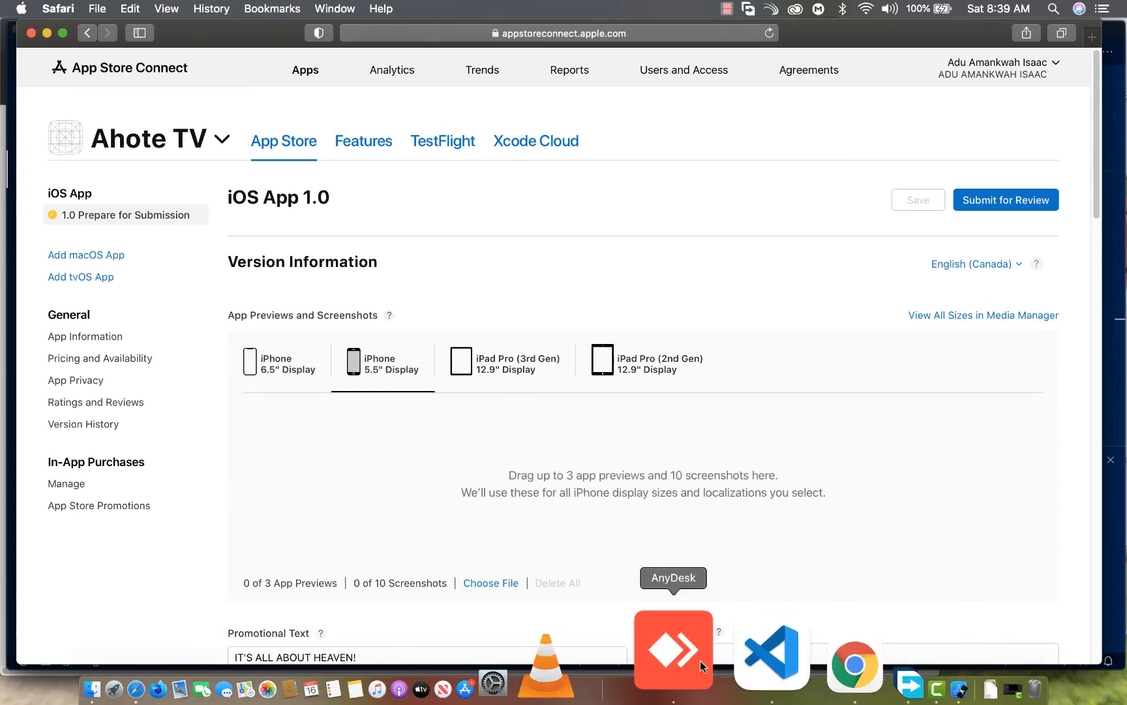
Switch back to Simulator and close the iPhone 12 Pro Max device
{"action": "left_click", "coordinate": [771, 655]}
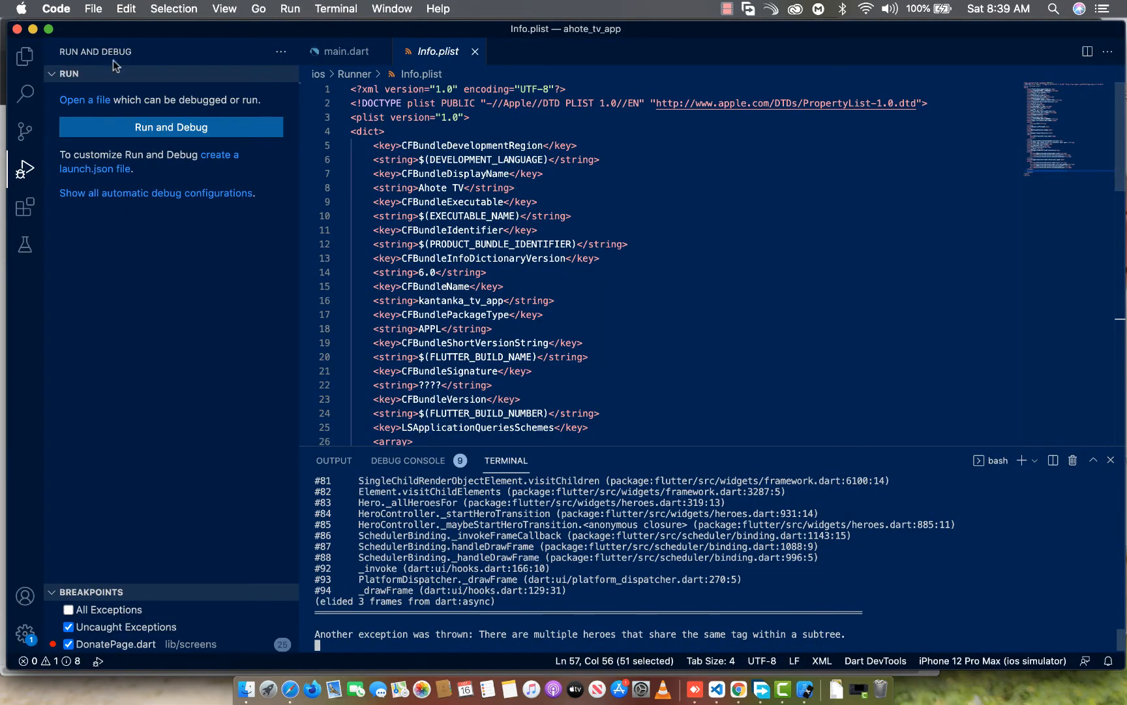
{"action": "left_click", "coordinate": [750, 687]}
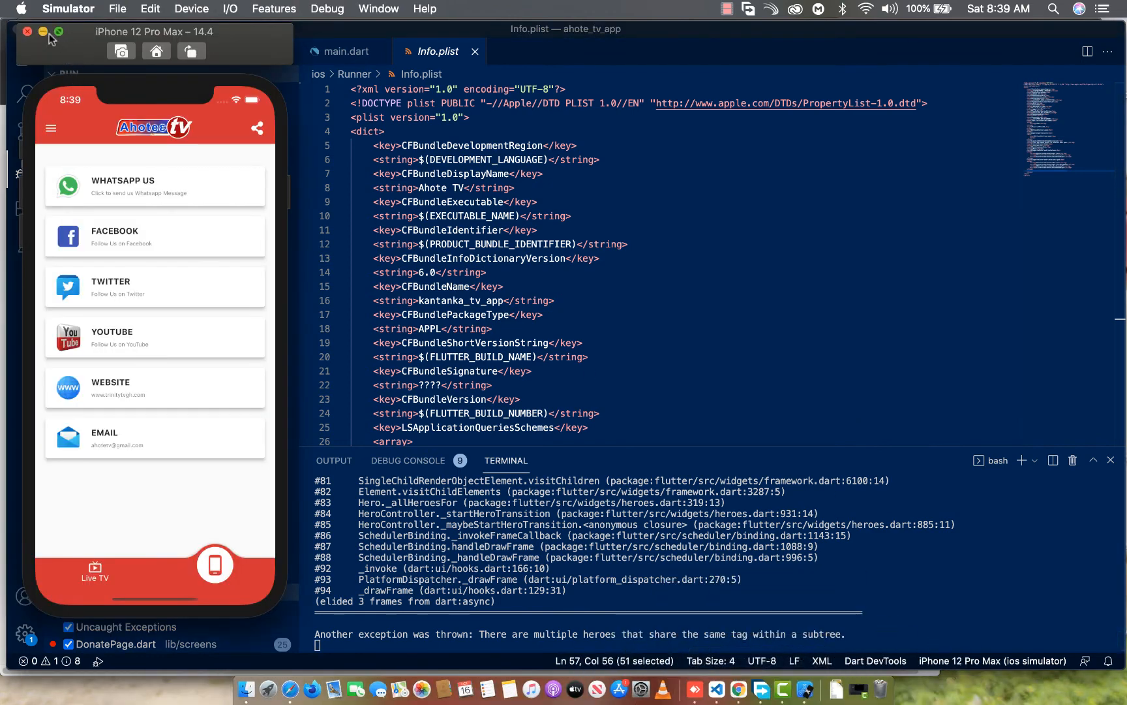
{"action": "left_click", "coordinate": [27, 31]}
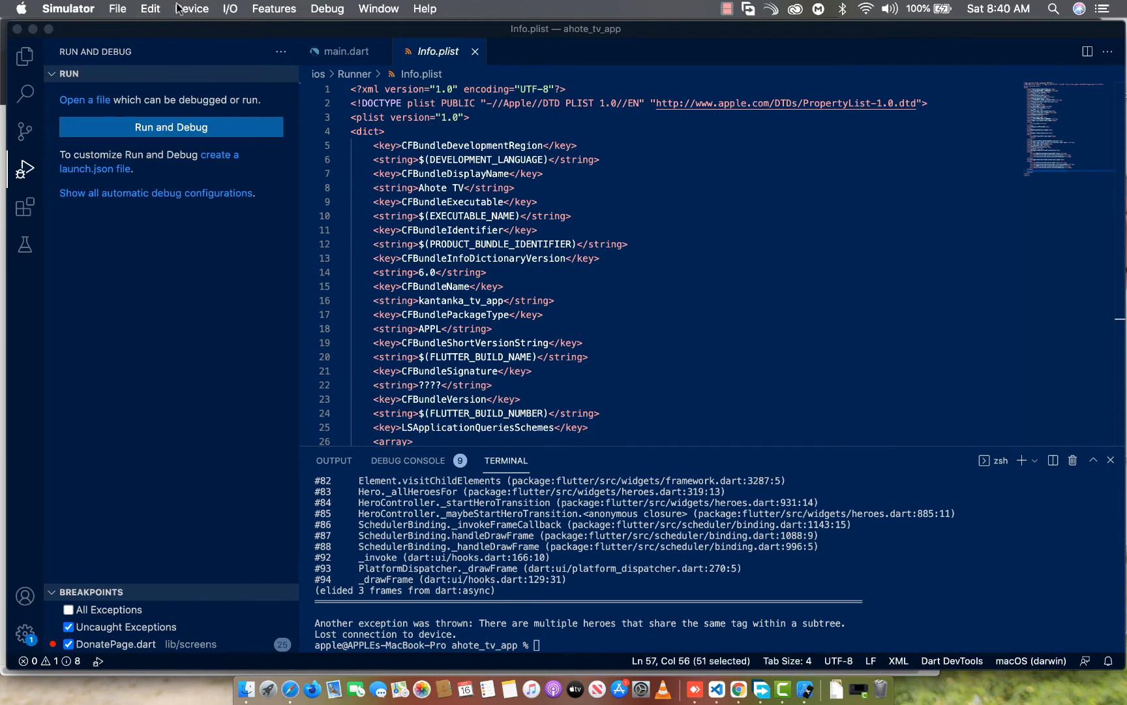
Launch an iPhone 8 Plus simulator running iOS 14.4
{"action": "left_click", "coordinate": [179, 8]}
{"action": "mouse_move", "coordinate": [117, 8]}
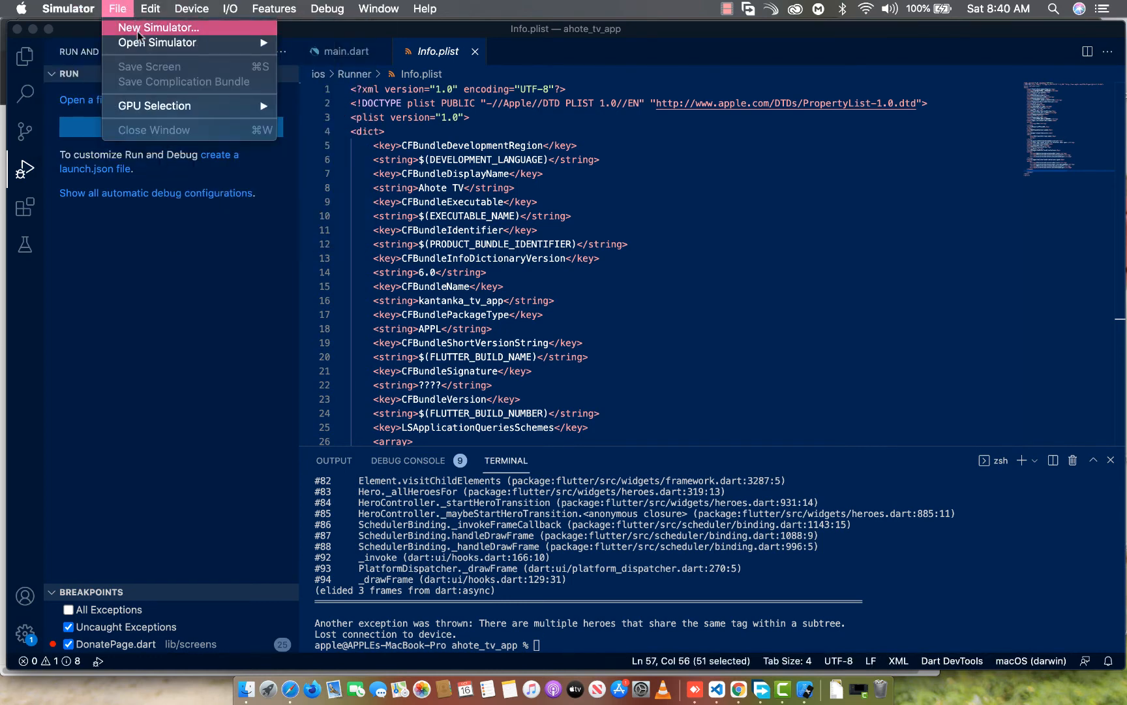
{"action": "mouse_move", "coordinate": [141, 43]}
{"action": "mouse_move", "coordinate": [355, 43]}
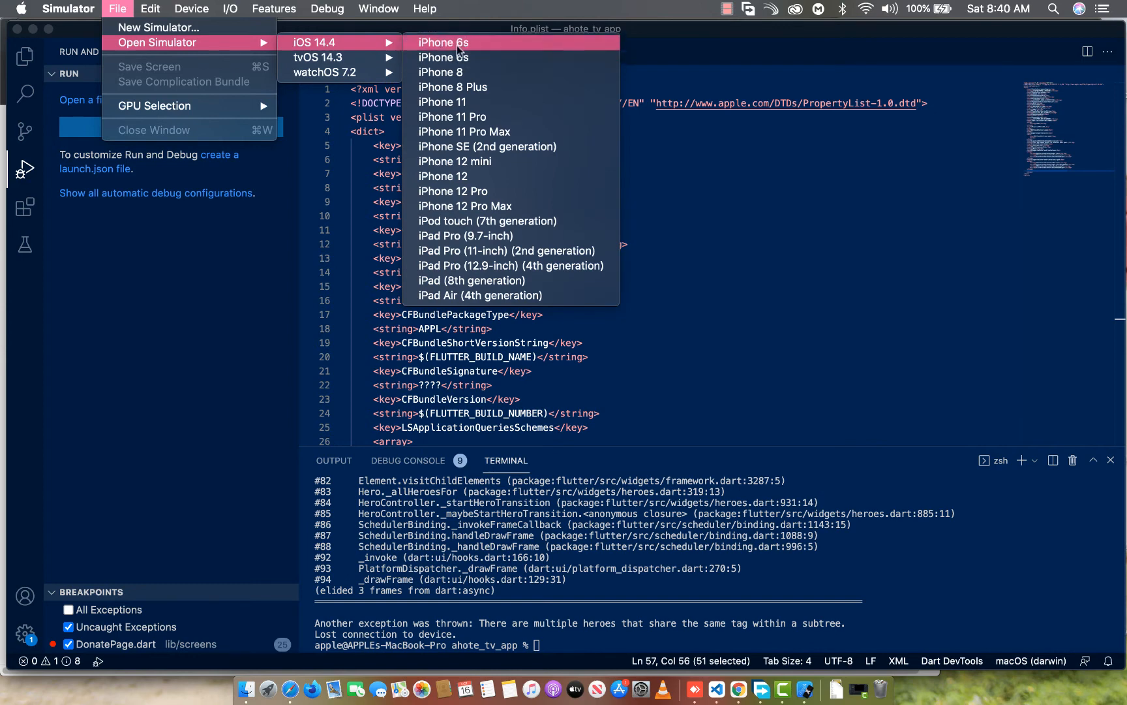
{"action": "left_click", "coordinate": [447, 88]}
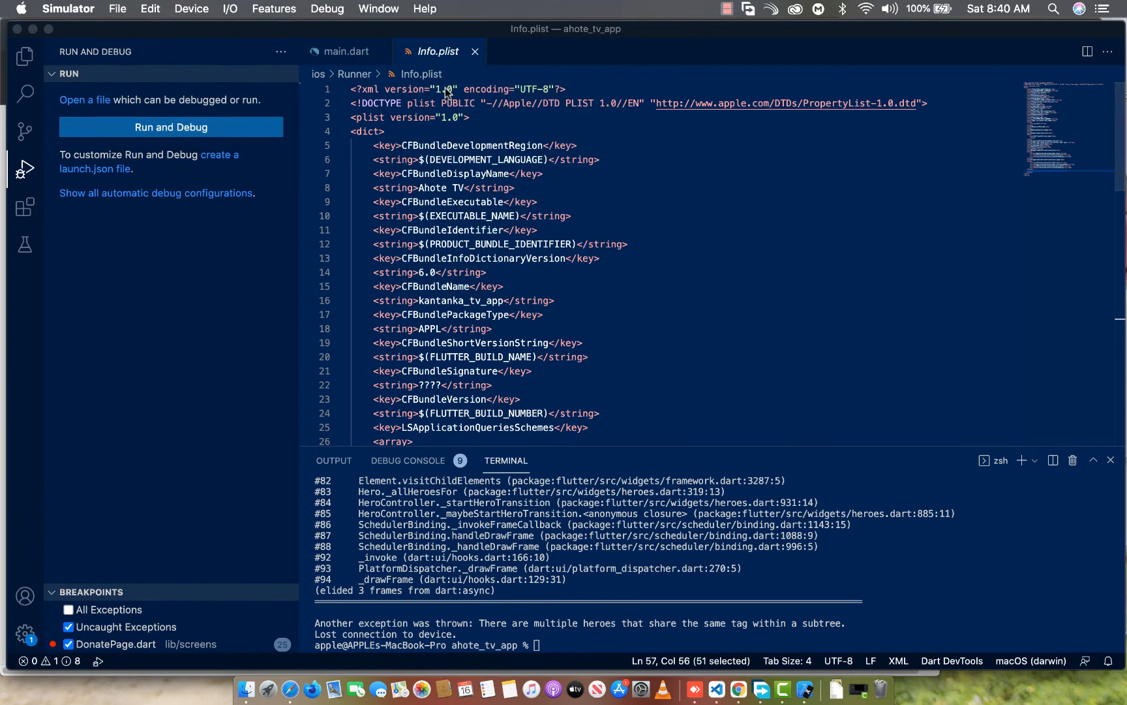
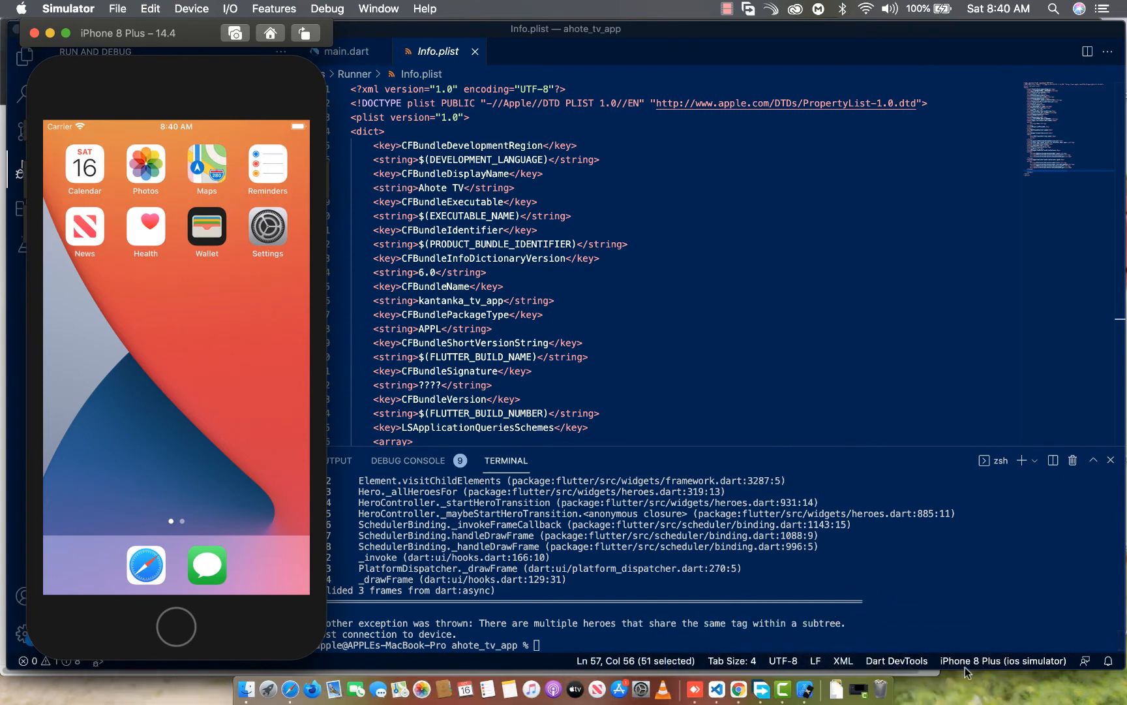
Switch to Visual Studio Code and execute flutter run in the terminal to launch the app on the iPhone 8 Plus simulator
{"action": "left_click", "coordinate": [637, 272]}
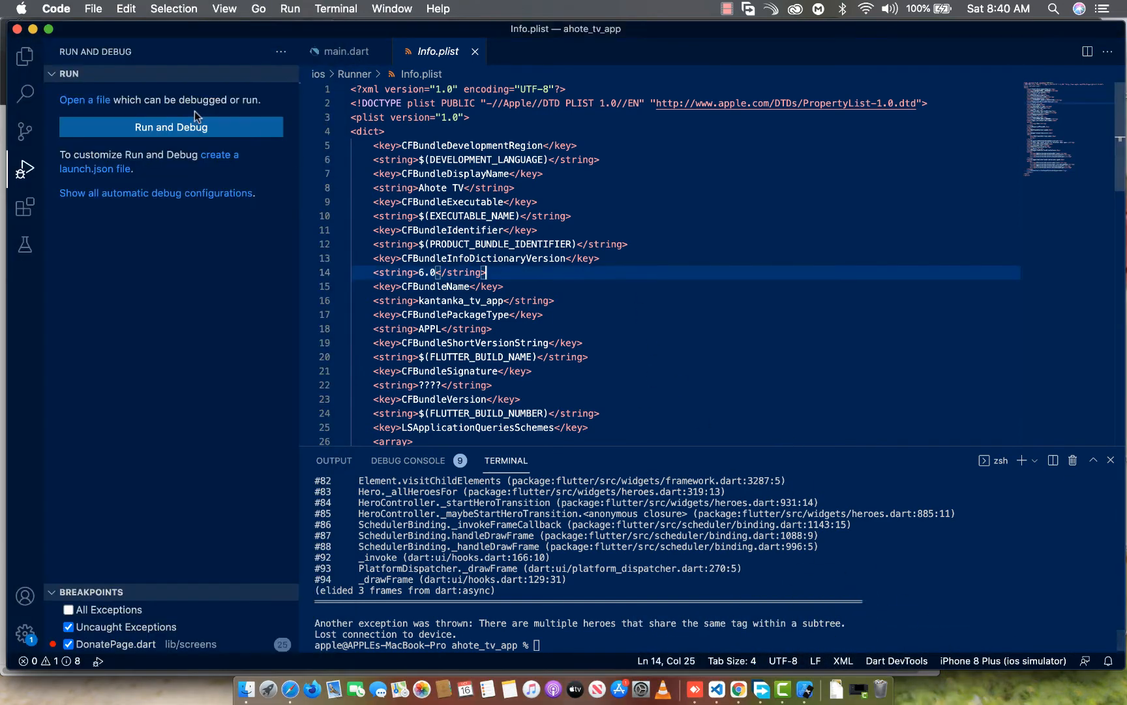
{"action": "left_click", "coordinate": [131, 127]}
{"action": "left_click", "coordinate": [562, 122]}
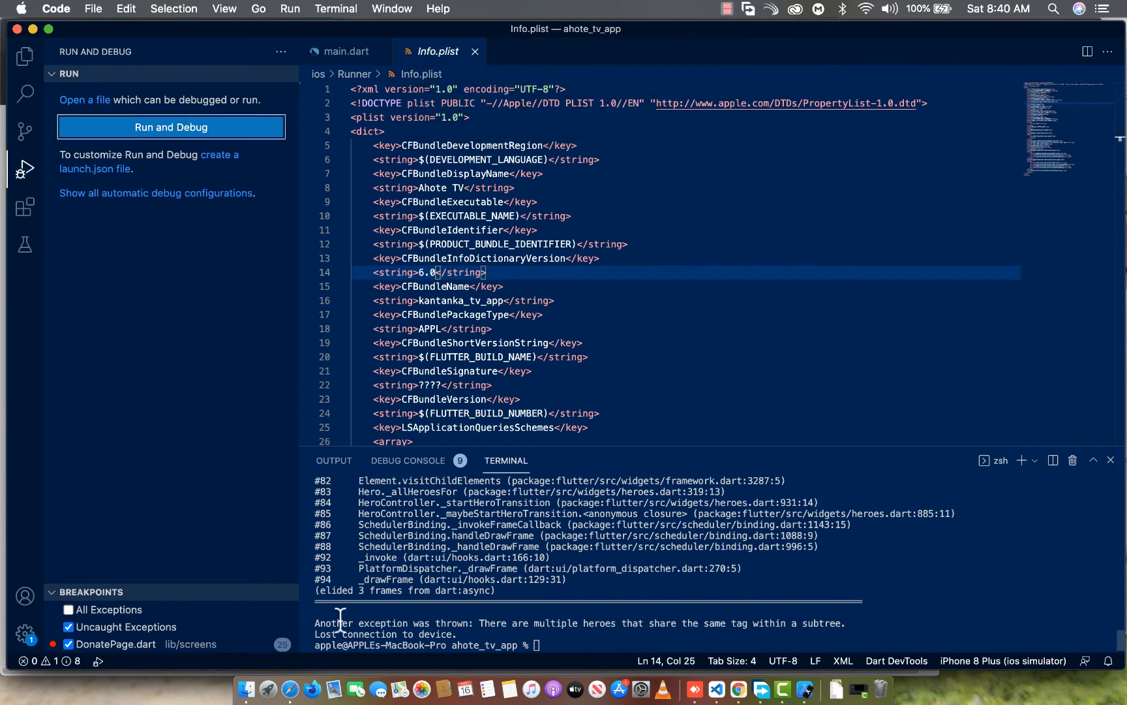
{"action": "left_click", "coordinate": [611, 646]}
{"action": "key", "text": "Up"}
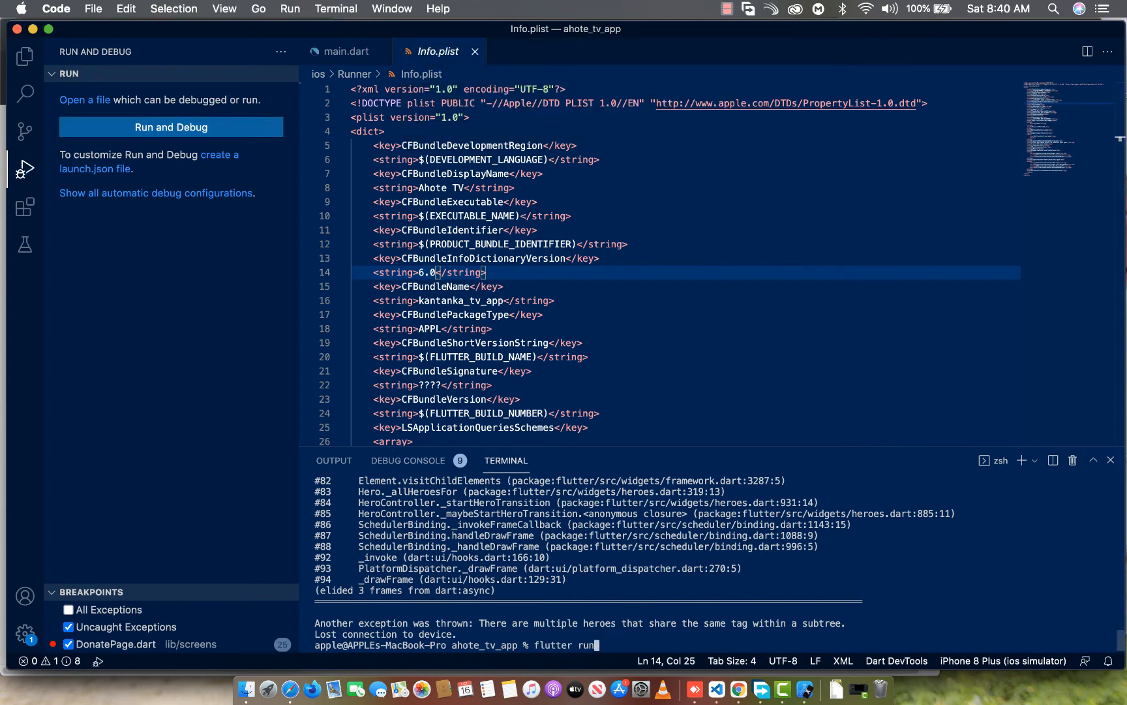
{"action": "key", "text": "Return"}
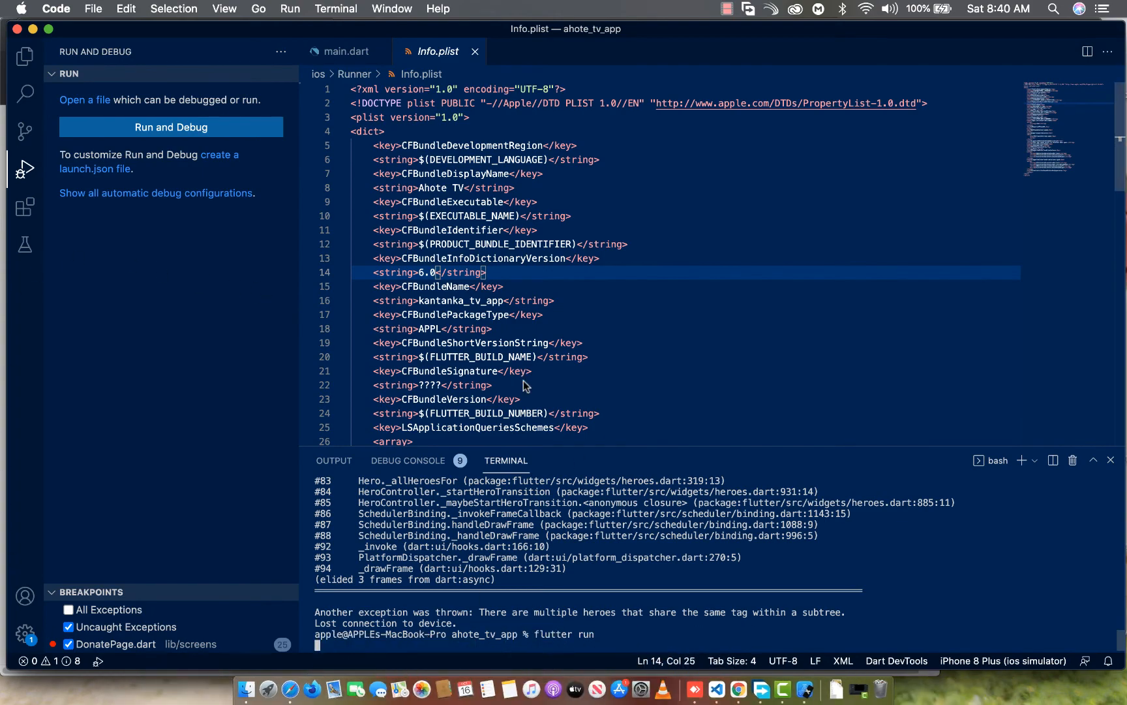
Switch to Safari and check the iPad Pro (3rd Gen) 12.9" and iPhone 6.5" Display screenshot sets
{"action": "key", "text": "ctrl+Up"}
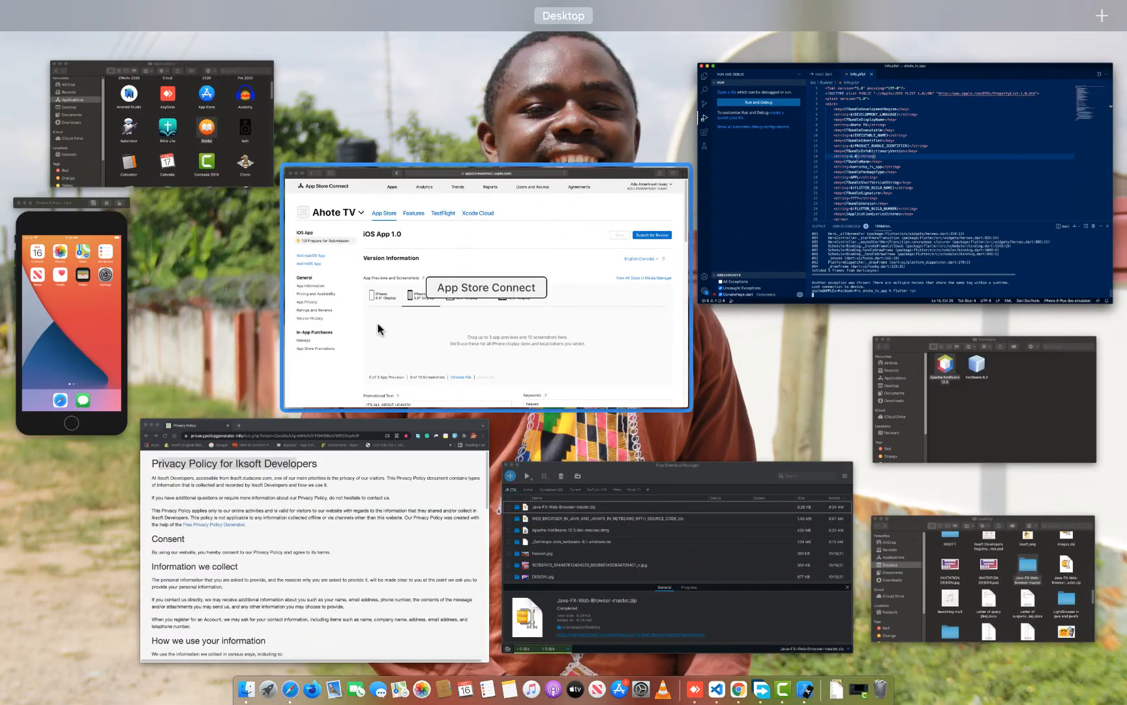
{"action": "left_click", "coordinate": [87, 324]}
{"action": "key", "text": "ctrl+Up"}
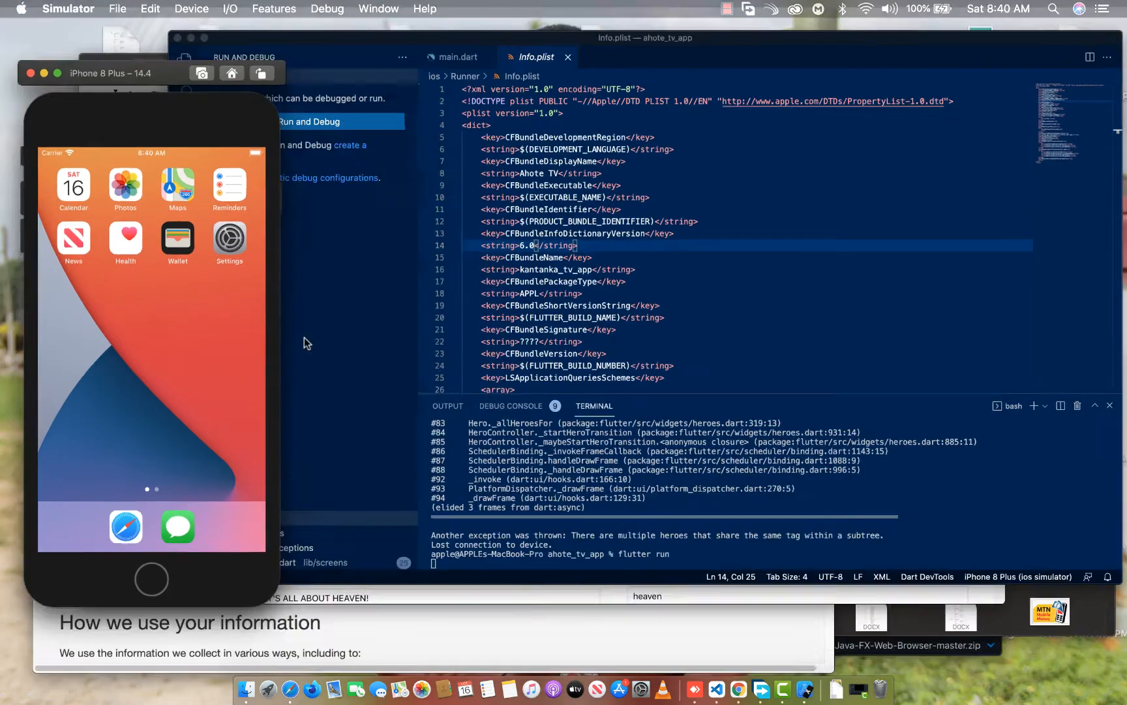
{"action": "left_click", "coordinate": [507, 323]}
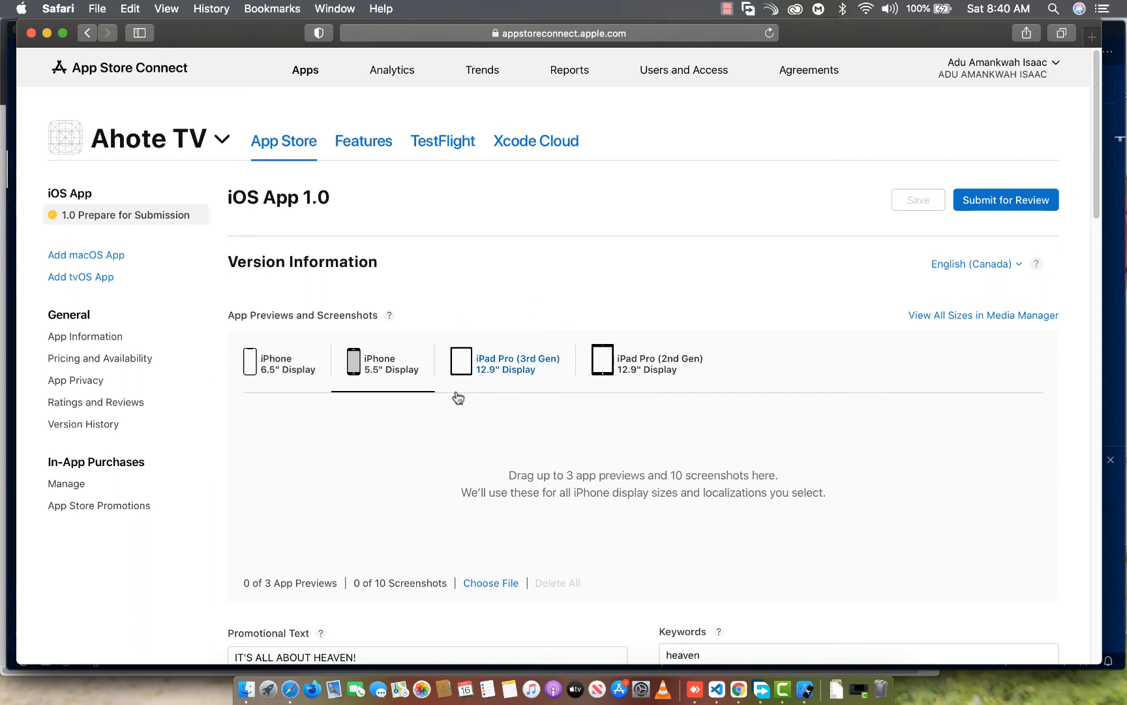
{"action": "left_click", "coordinate": [494, 374]}
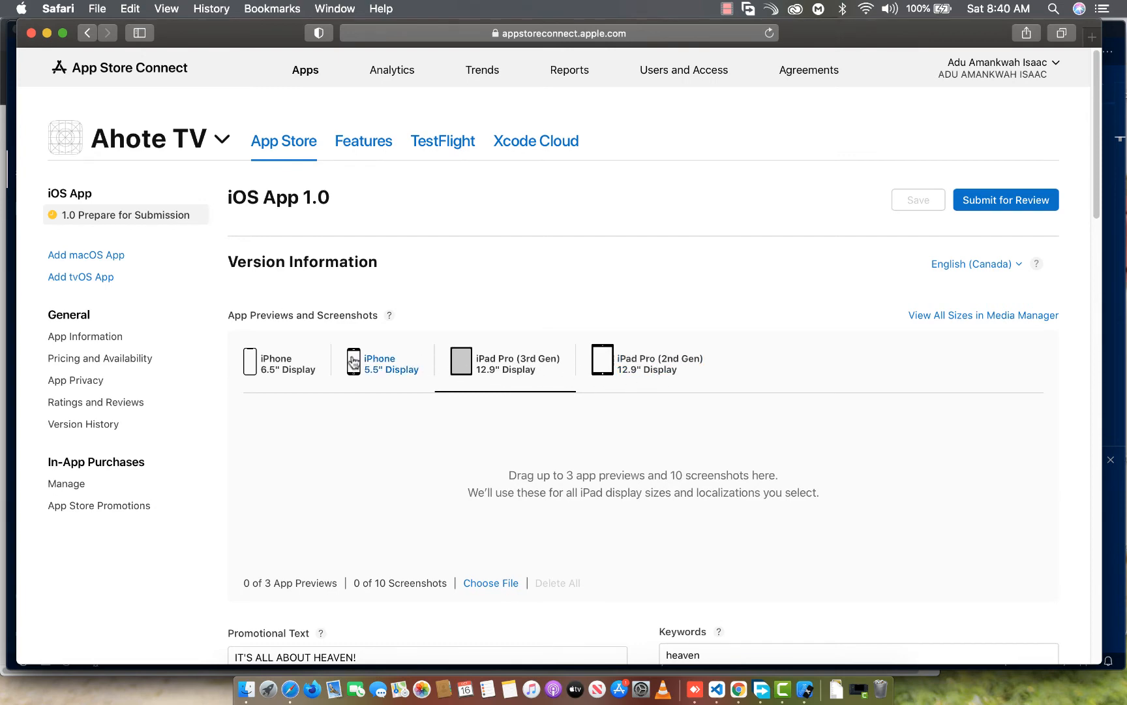
{"action": "left_click", "coordinate": [301, 369]}
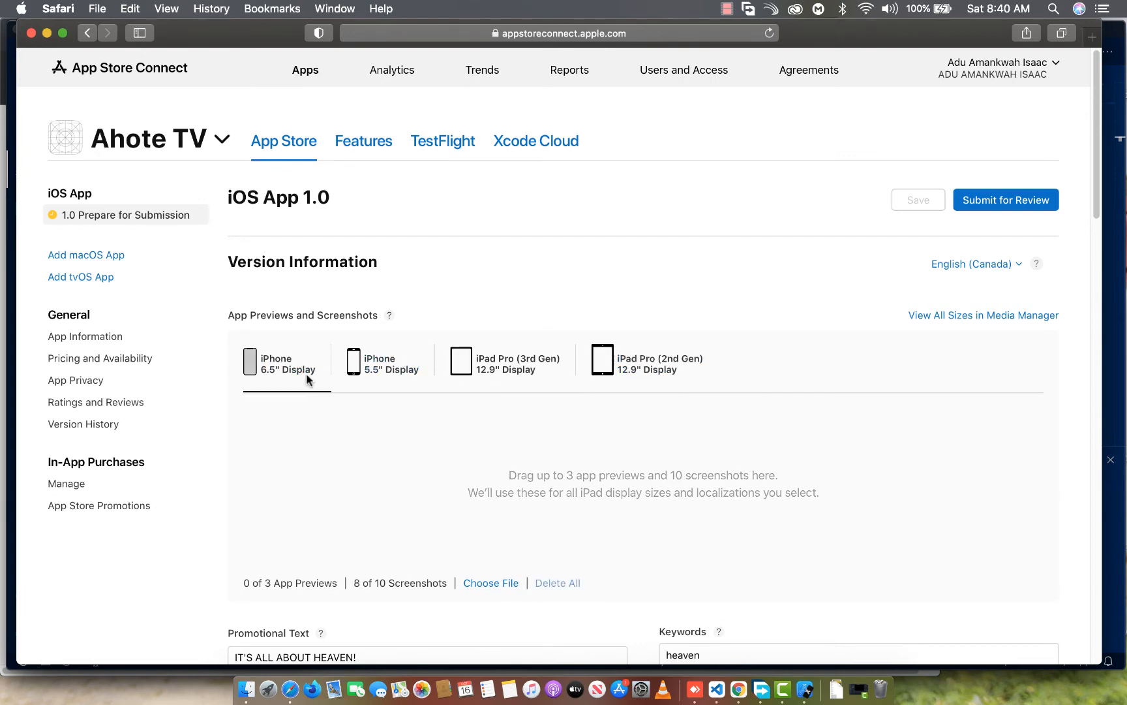
{"action": "scroll", "coordinate": [302, 401], "scroll_direction": "down", "scroll_amount": 3}
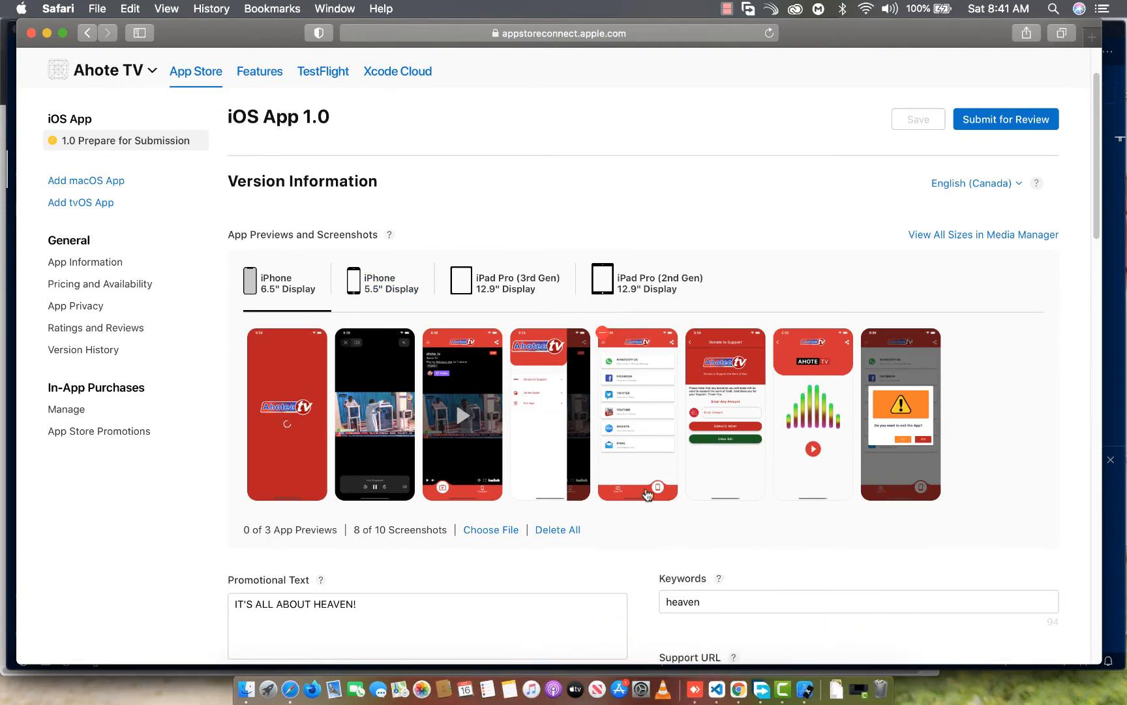
Switch to Simulator and capture a screenshot of the app's splash screen on the iPhone 8 Plus
{"action": "key", "text": "ctrl+Up"}
{"action": "left_click", "coordinate": [127, 339]}
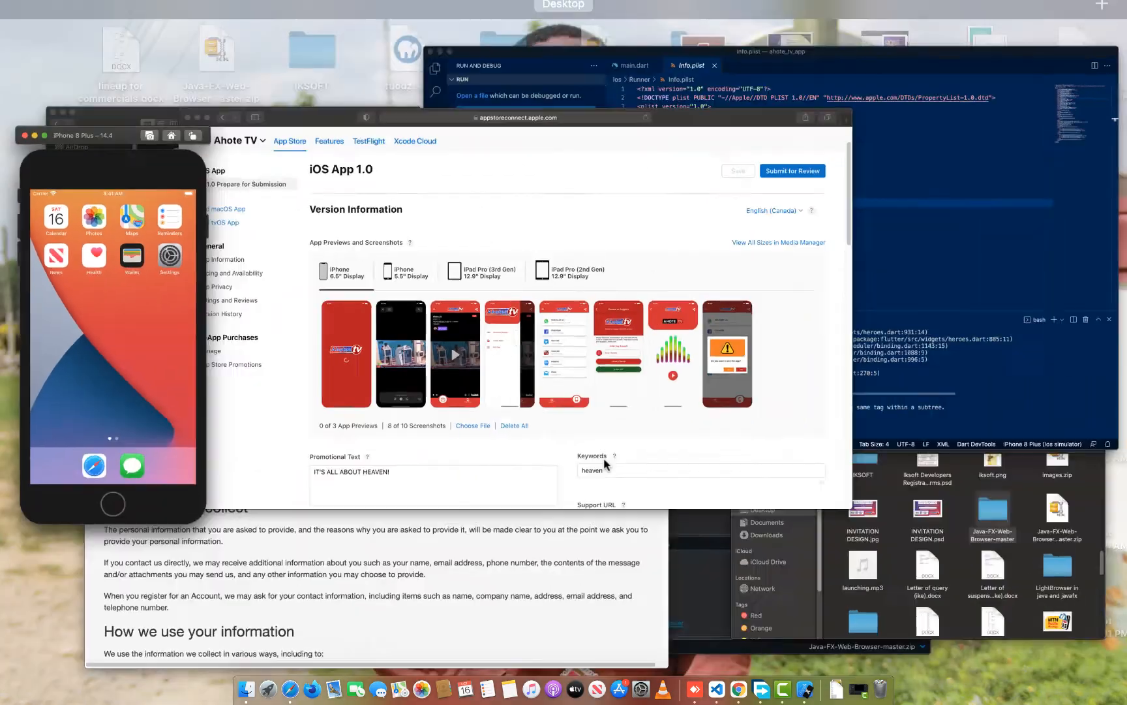
{"action": "key", "text": "ctrl+Up"}
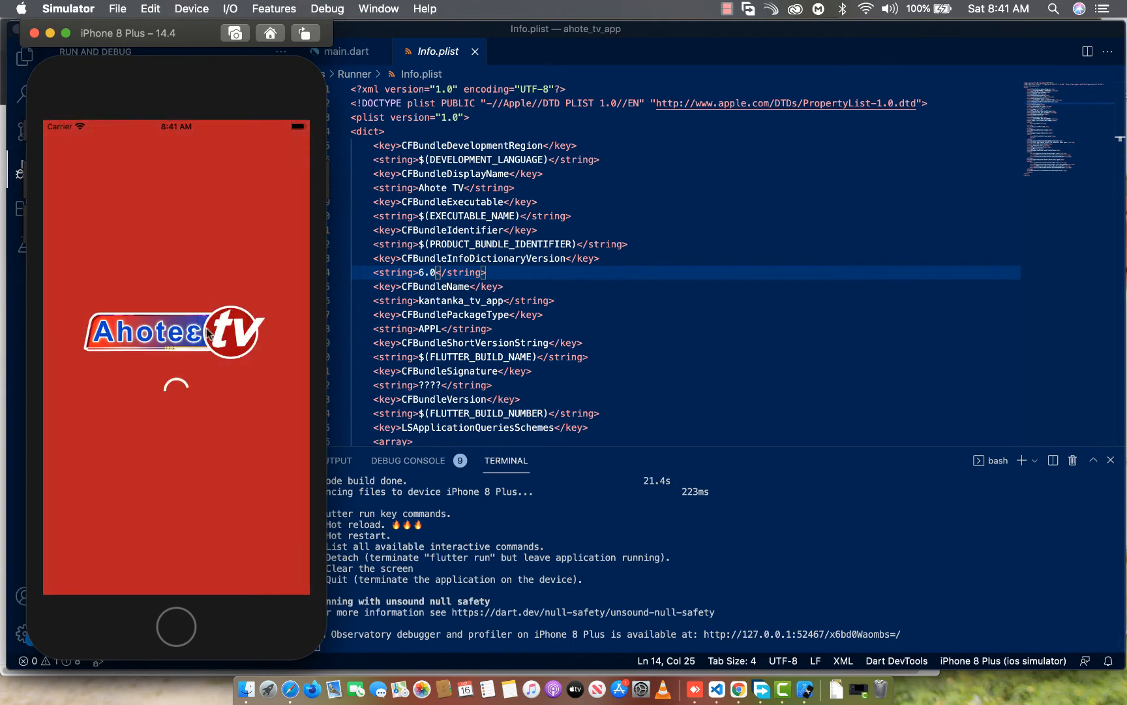
{"action": "key", "text": "super+s"}
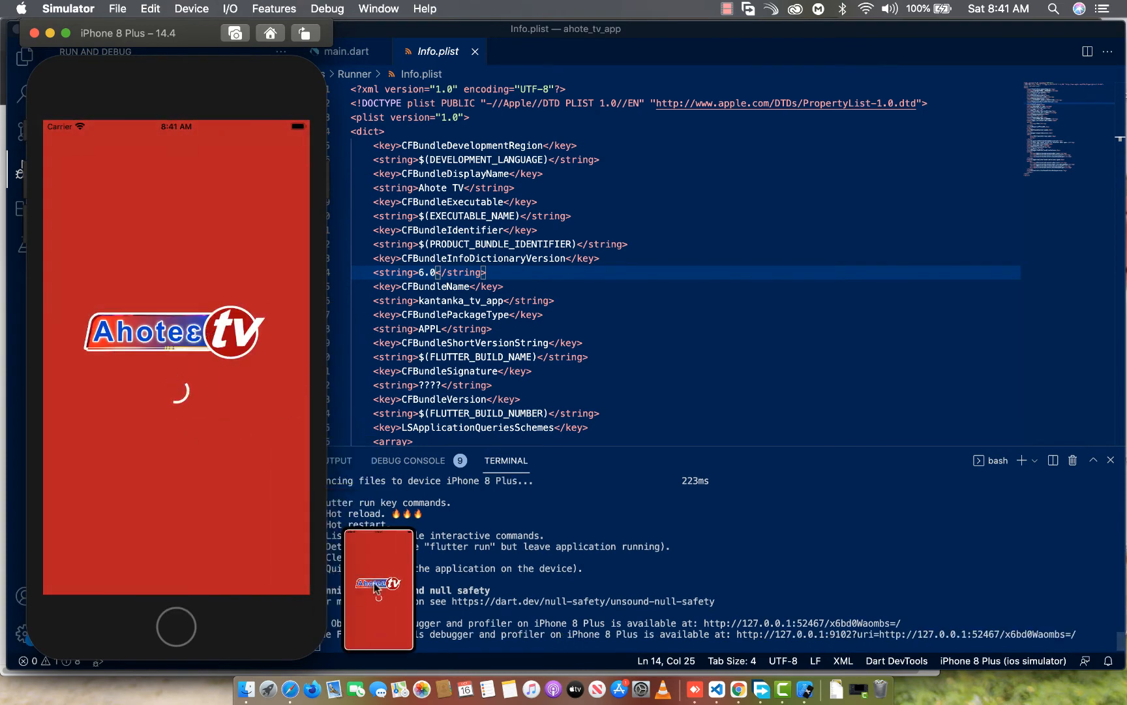
{"action": "left_click_drag", "start_coordinate": [377, 589], "coordinate": [1028, 681]}
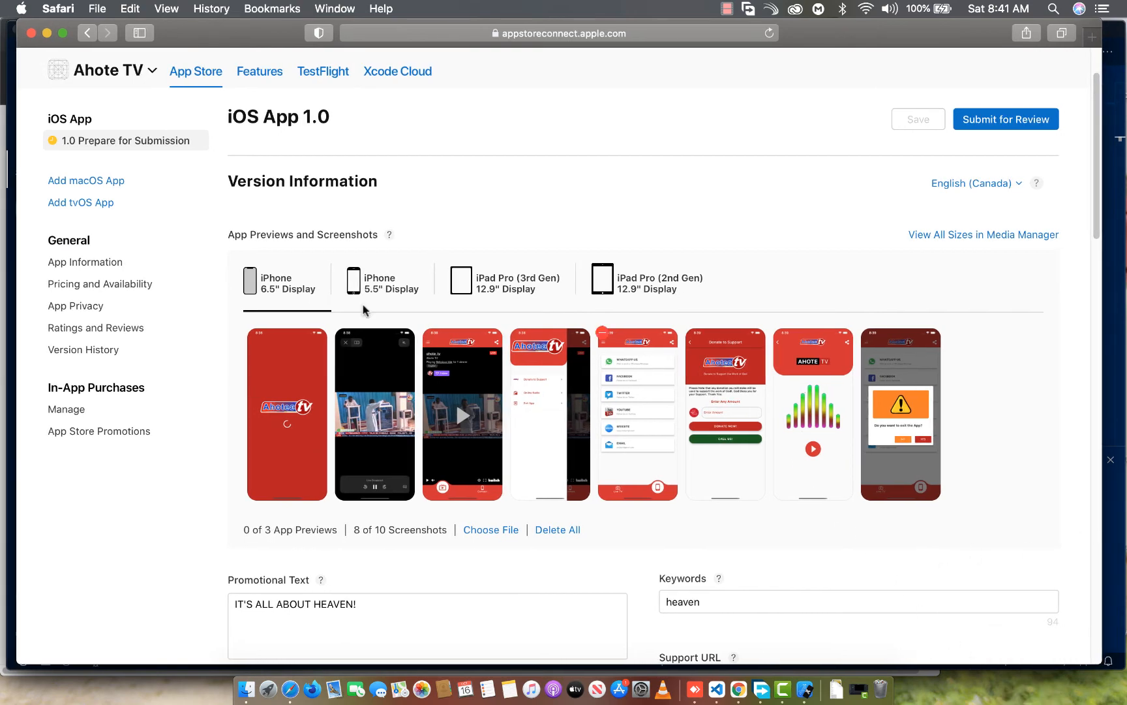
Show the iPhone 5.5" Display screenshot set in Safari, lower that browser window, and minimize the Visual Studio Code window
{"action": "left_click", "coordinate": [352, 295]}
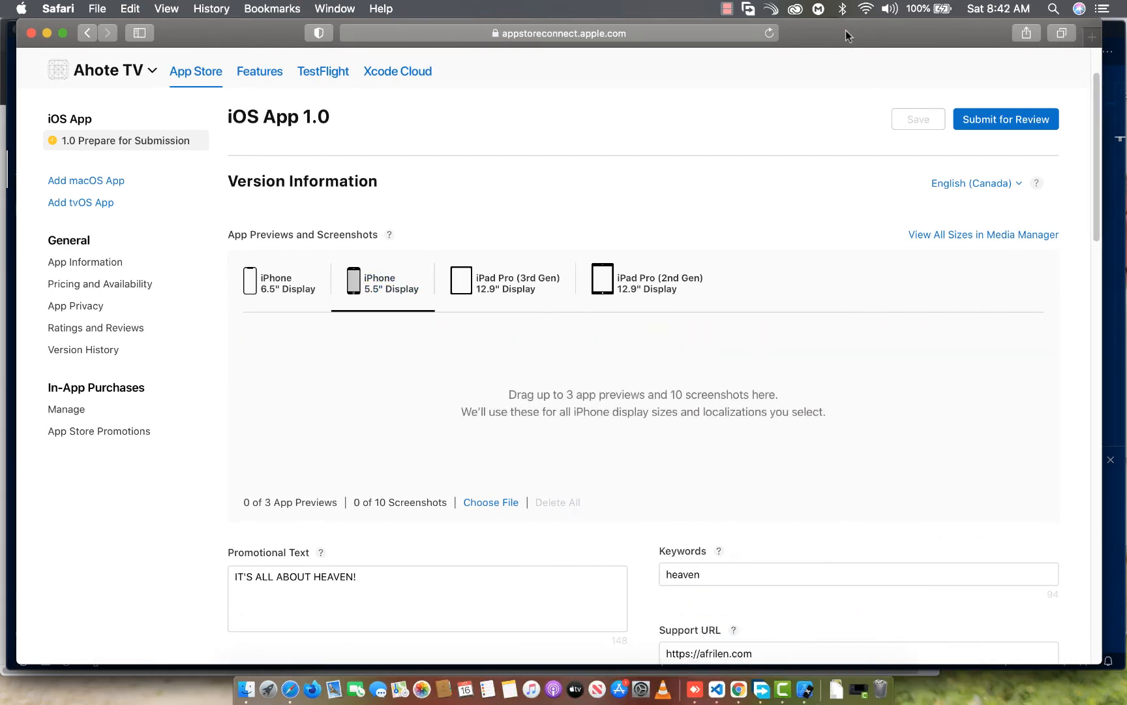
{"action": "left_click_drag", "start_coordinate": [851, 30], "coordinate": [761, 328]}
{"action": "left_click", "coordinate": [436, 30]}
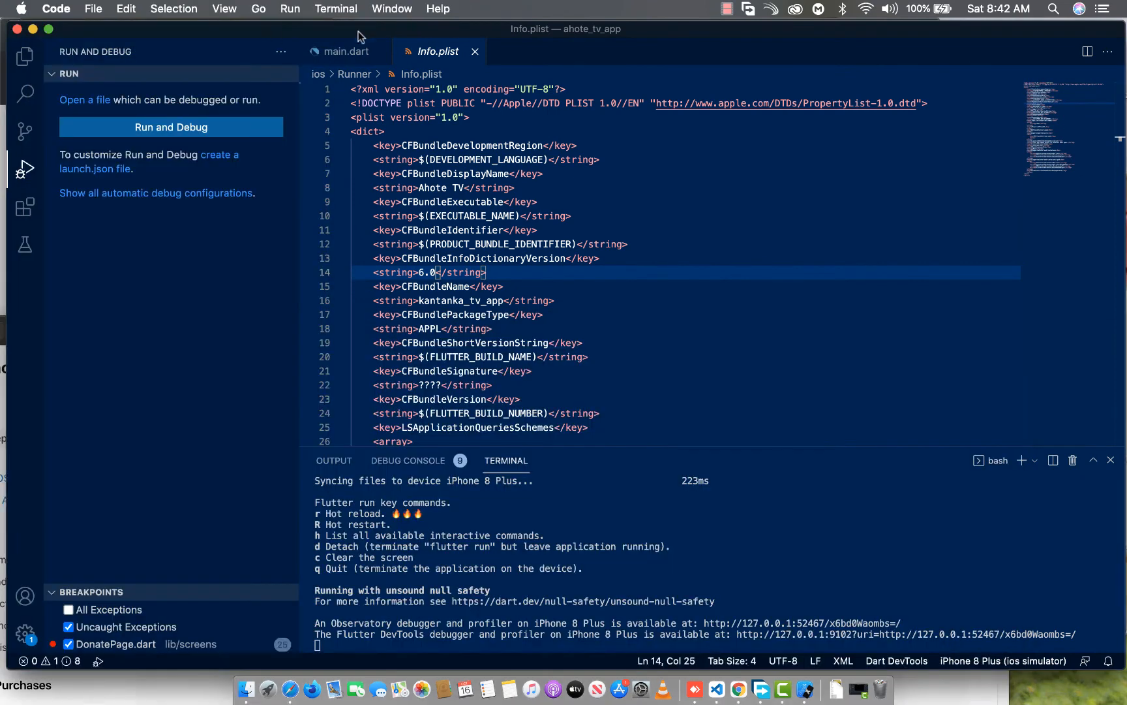
{"action": "left_click", "coordinate": [33, 30]}
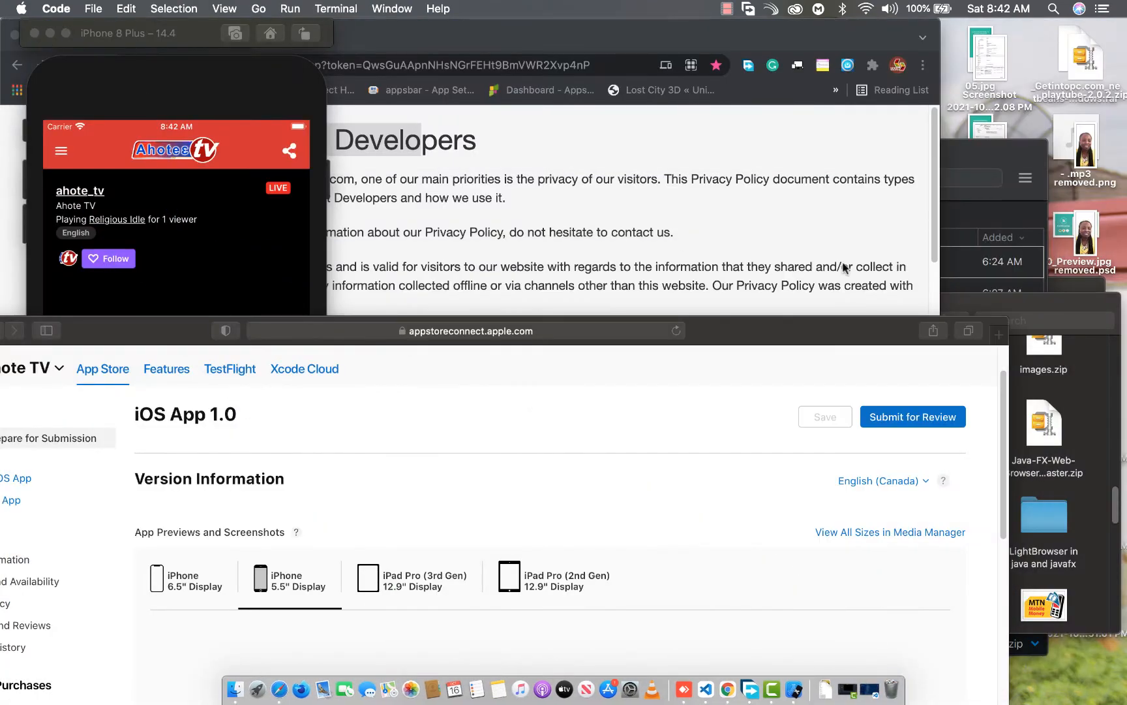
Add the splash-screen capture from Finder's Desktop folder to the iPhone 5.5" Display screenshots and acknowledge the localizations notice
{"action": "left_click", "coordinate": [1025, 312]}
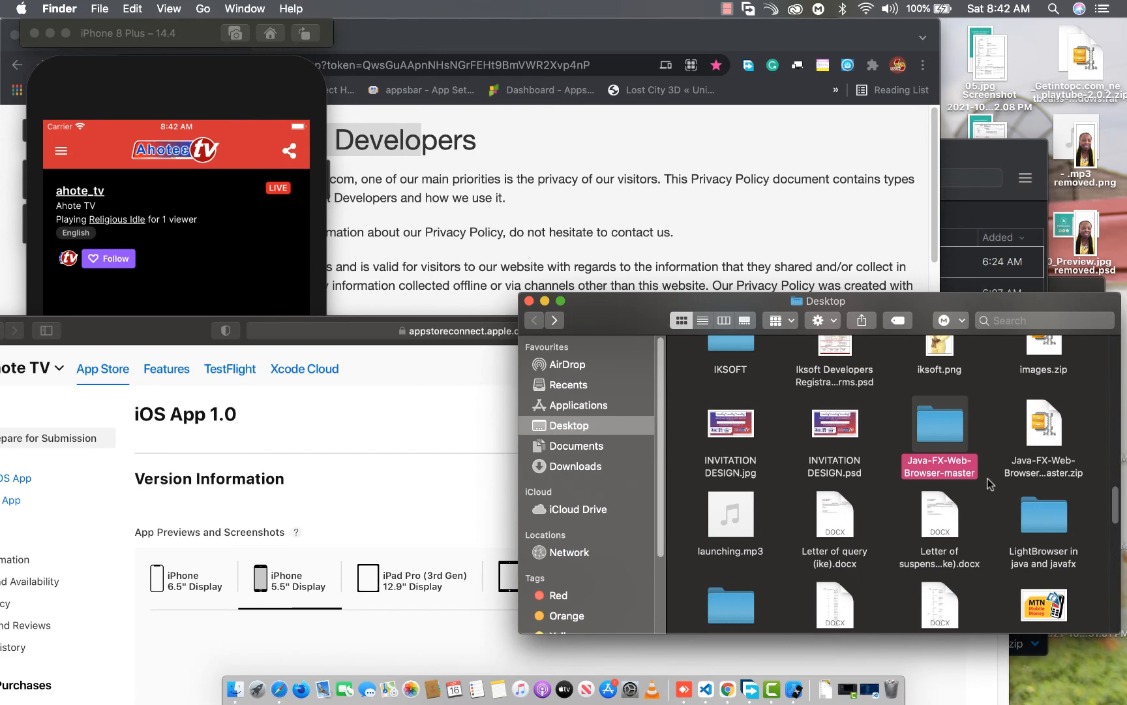
{"action": "scroll", "coordinate": [991, 485], "scroll_direction": "down", "scroll_amount": 15}
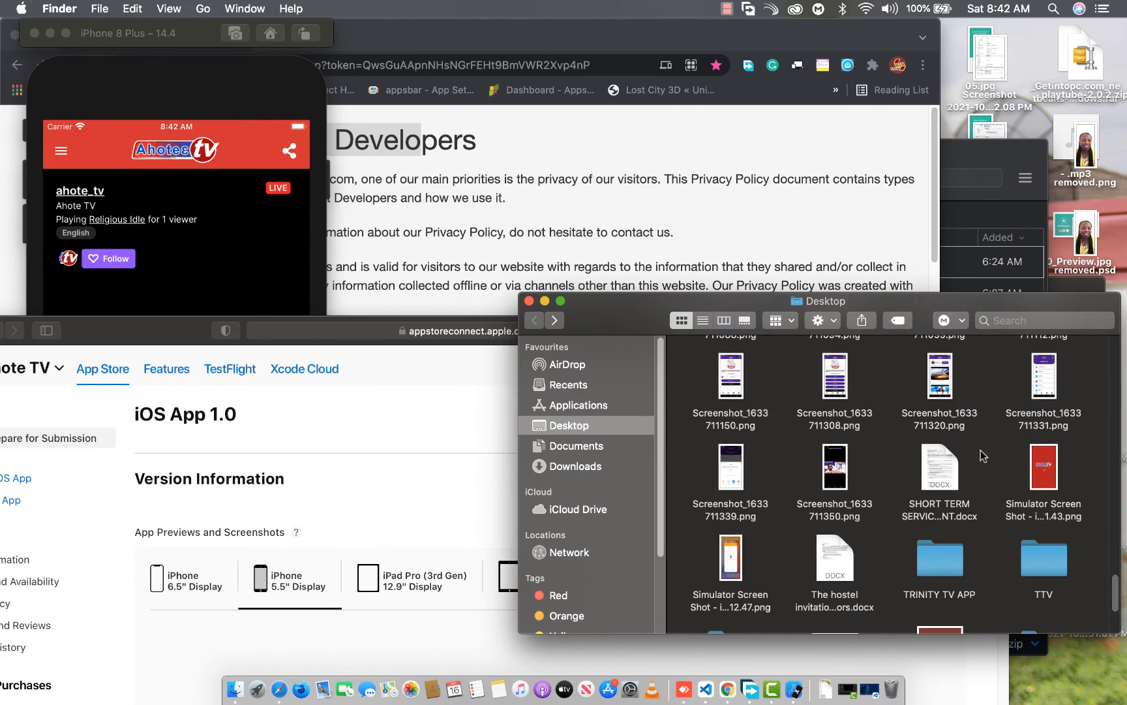
{"action": "left_click_drag", "start_coordinate": [1044, 481], "coordinate": [235, 646]}
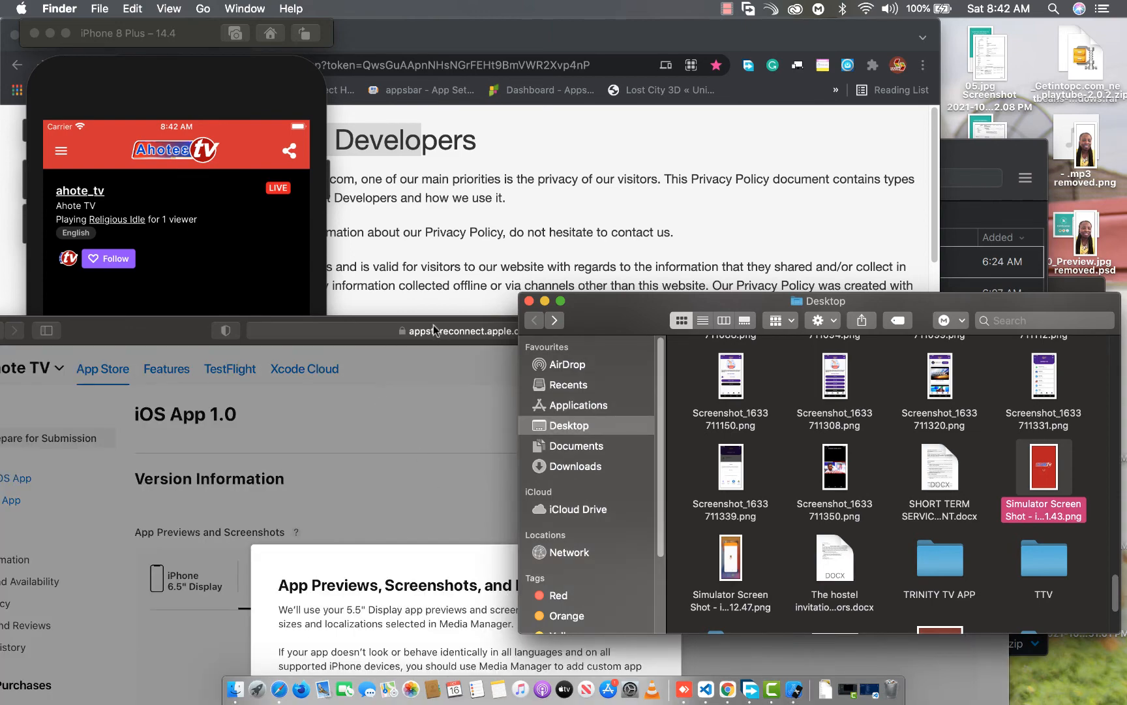
{"action": "left_click_drag", "start_coordinate": [172, 338], "coordinate": [288, 50]}
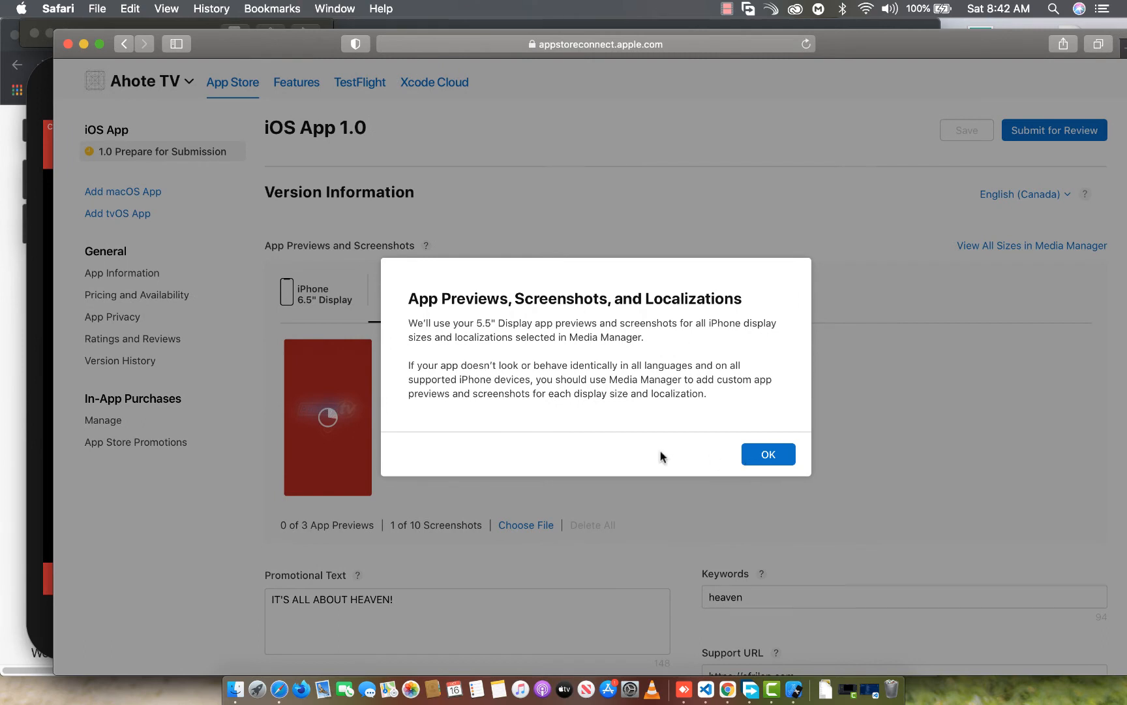
{"action": "left_click", "coordinate": [768, 454]}
Play the live stream in Simulator, capture the full-screen video, and add it to the iPhone 5.5" Display screenshots
{"action": "left_click", "coordinate": [30, 383]}
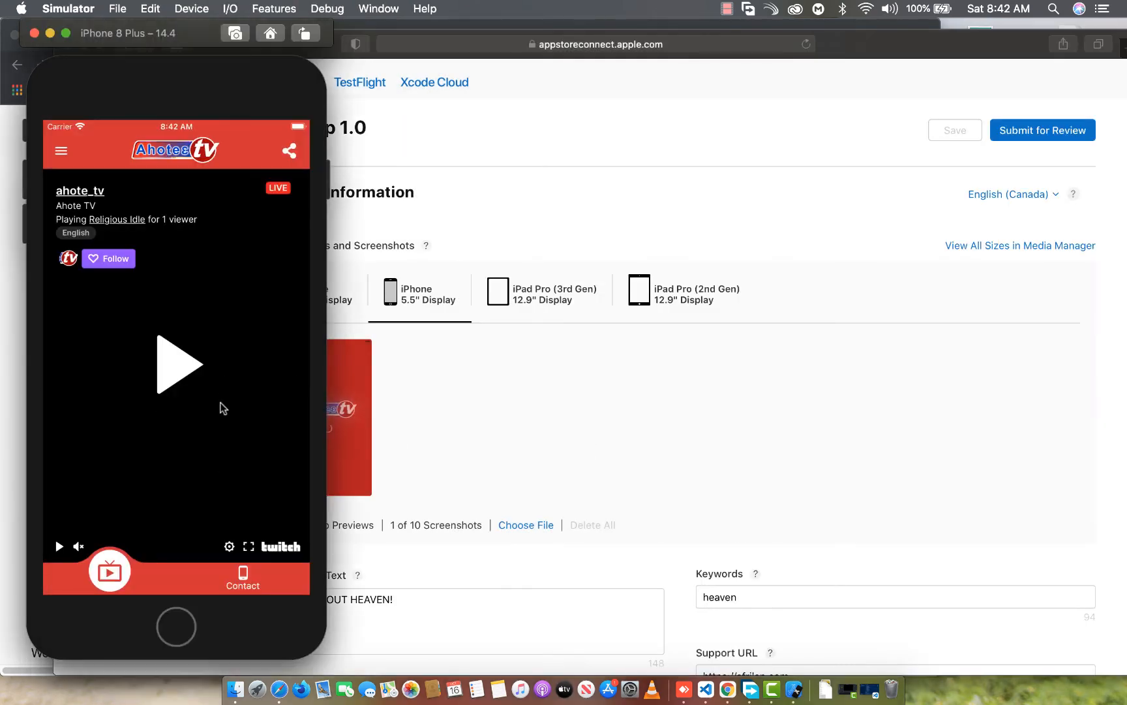
{"action": "left_click", "coordinate": [171, 370]}
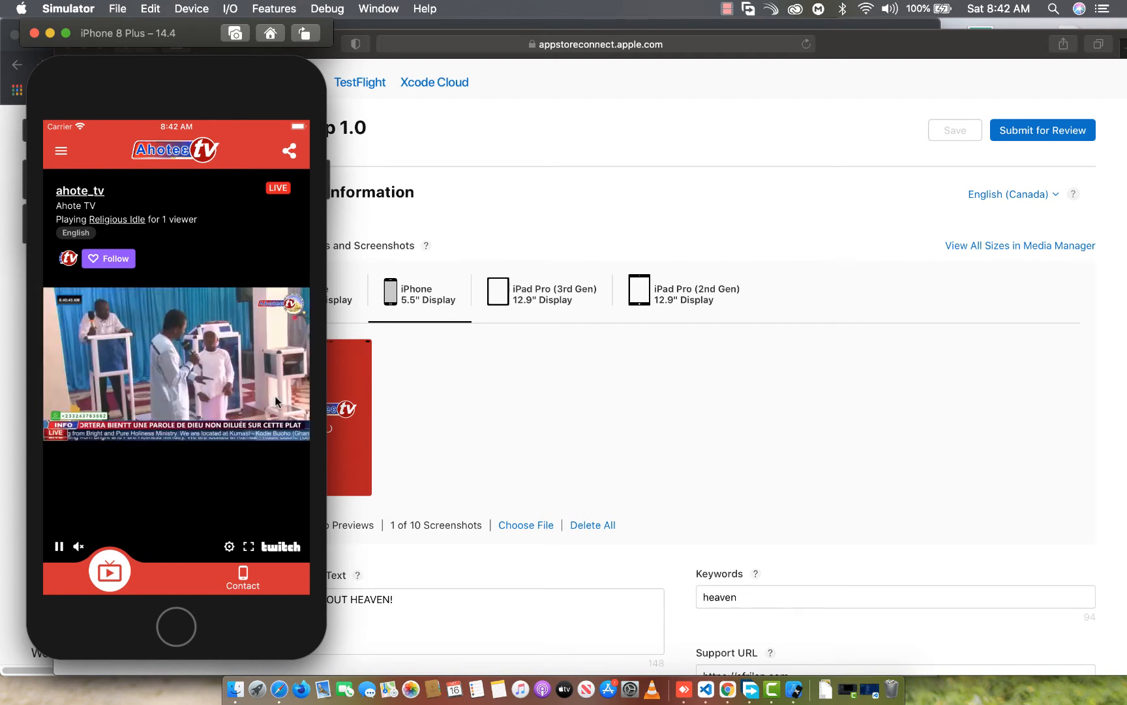
{"action": "key", "text": "super+s"}
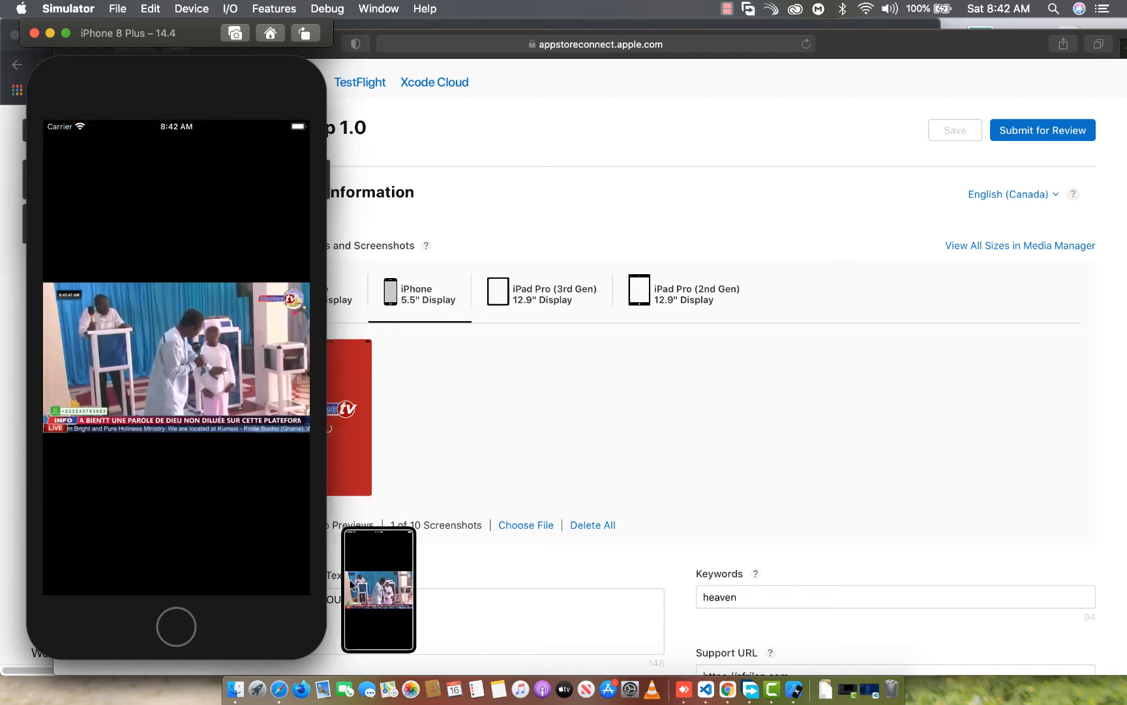
{"action": "left_click_drag", "start_coordinate": [377, 574], "coordinate": [453, 439]}
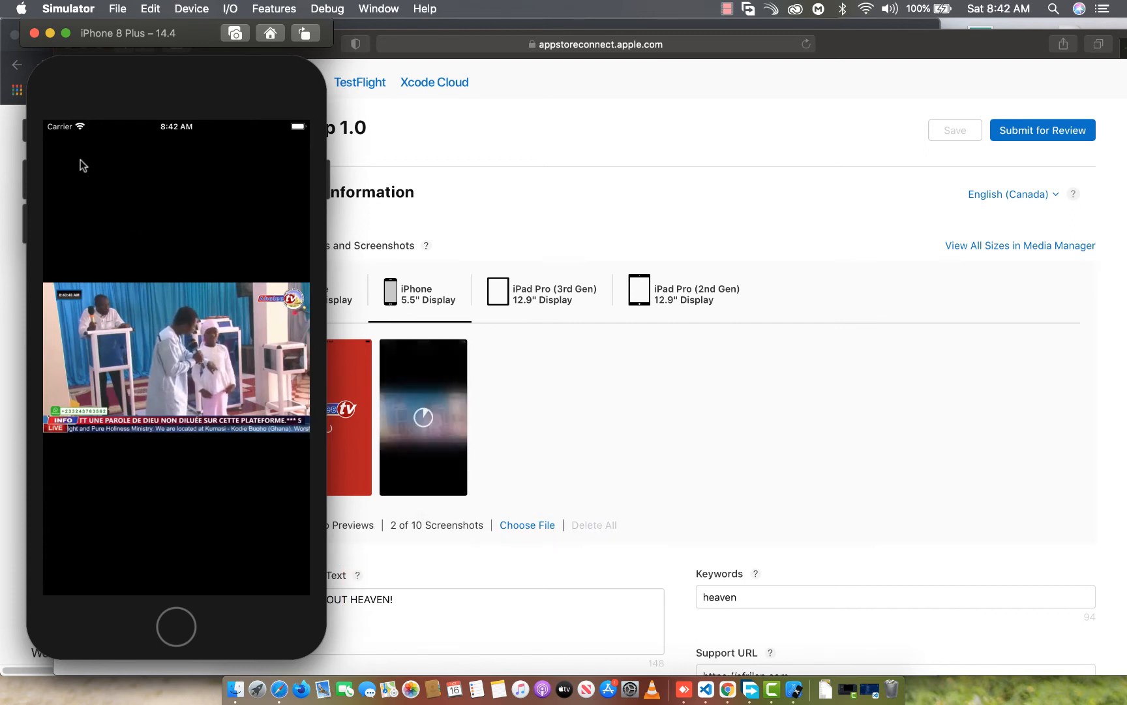
Leave the full-screen video, capture the app's Live TV page, and add it to the iPhone 5.5" Display screenshots
{"action": "left_click", "coordinate": [134, 176]}
{"action": "left_click", "coordinate": [66, 150]}
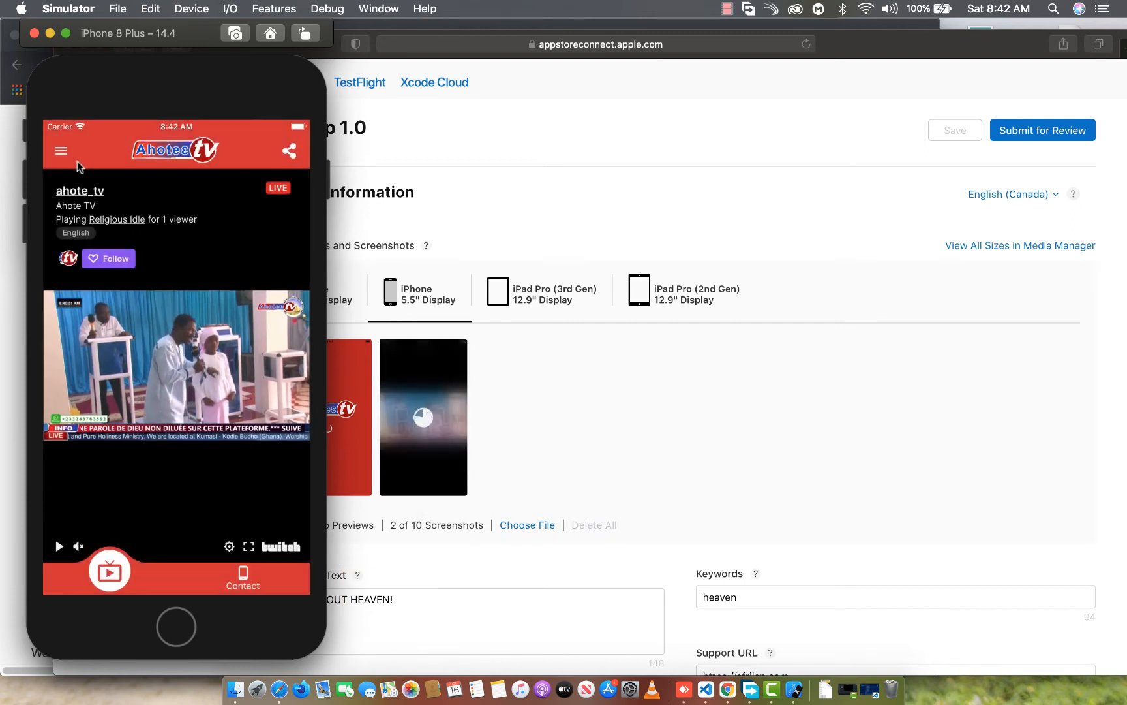
{"action": "key", "text": "super+s"}
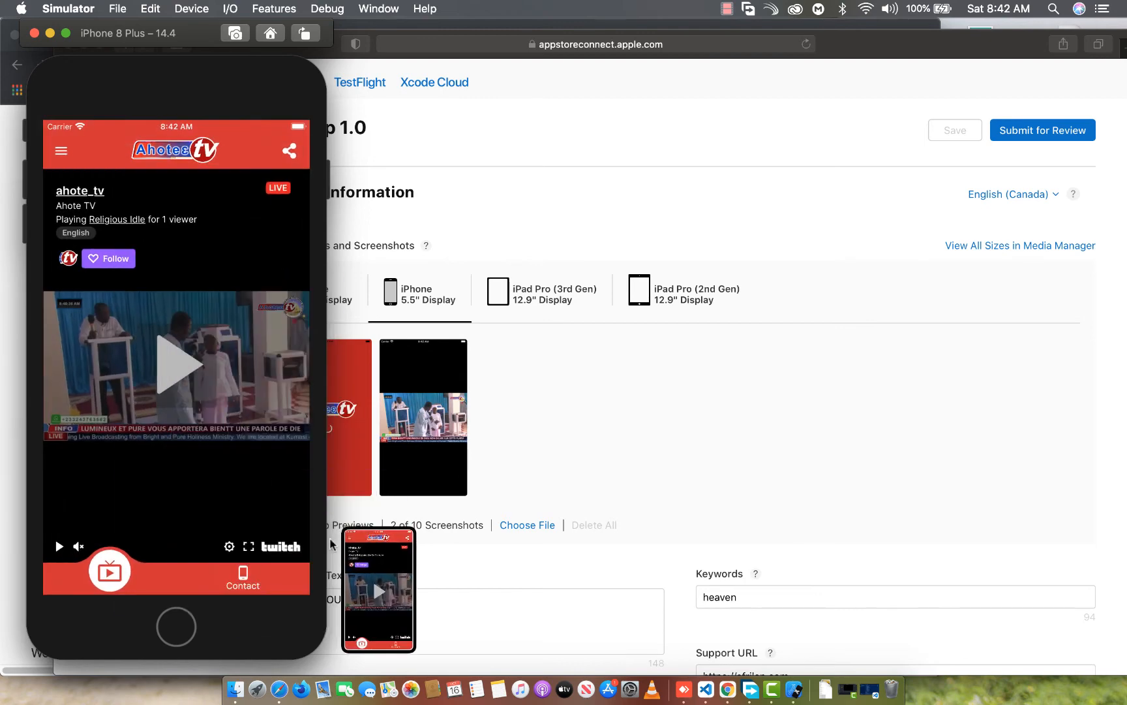
{"action": "left_click_drag", "start_coordinate": [394, 614], "coordinate": [554, 446]}
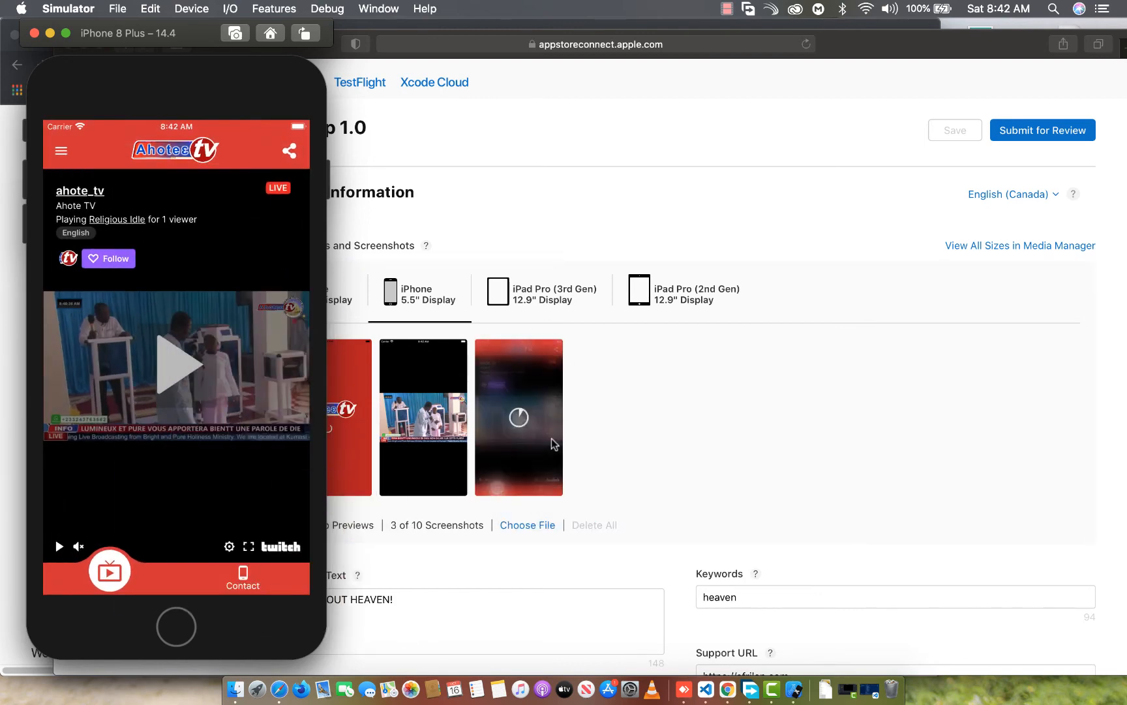
Capture the app's Contact page and add it to the iPhone 5.5" Display screenshots
{"action": "left_click", "coordinate": [244, 577]}
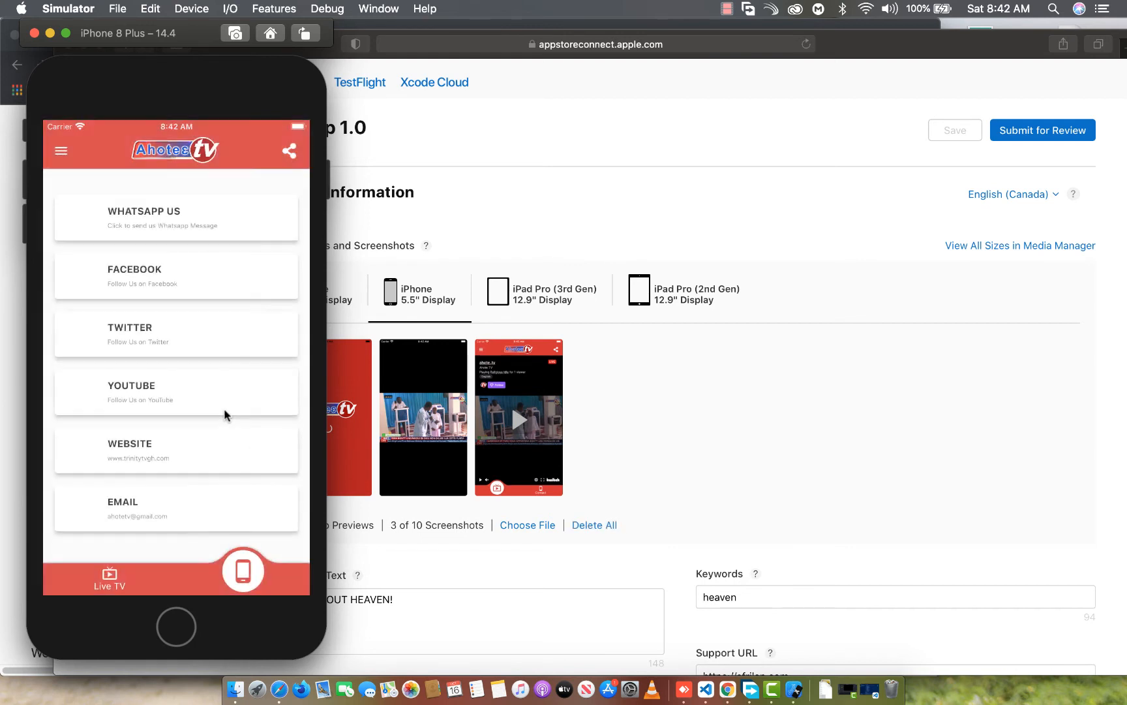
{"action": "key", "text": "super+s"}
{"action": "left_click_drag", "start_coordinate": [367, 595], "coordinate": [668, 434]}
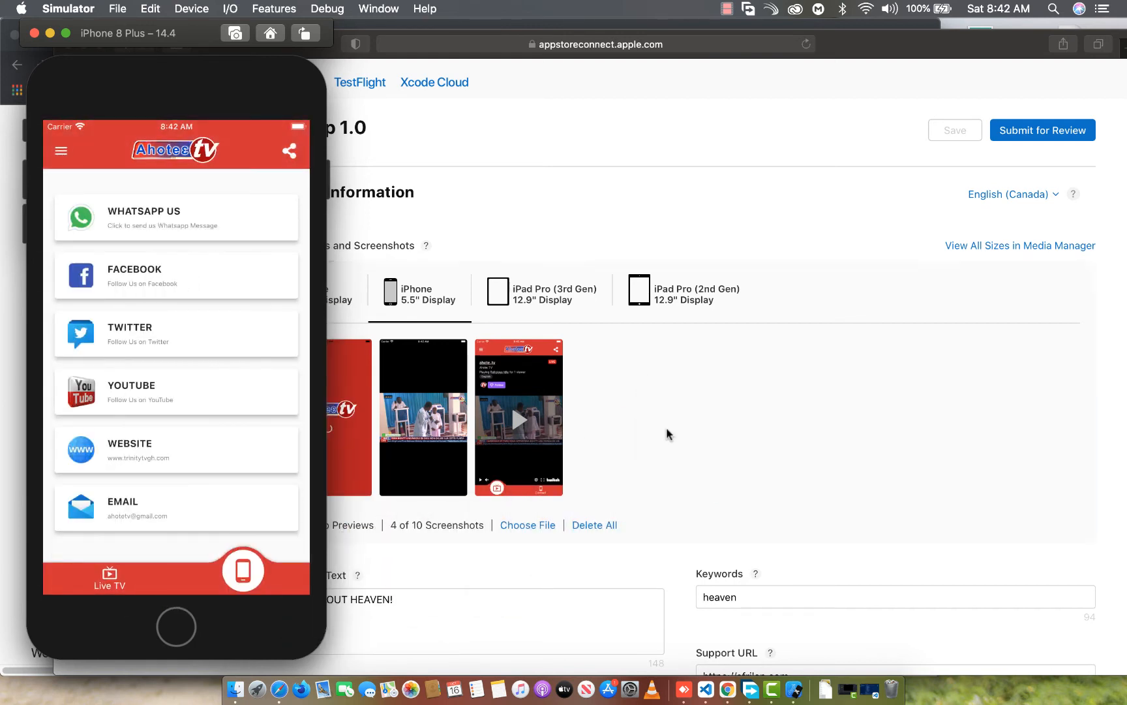
Capture the app's opened navigation drawer and add it to the iPhone 5.5" Display screenshots
{"action": "left_click", "coordinate": [63, 152]}
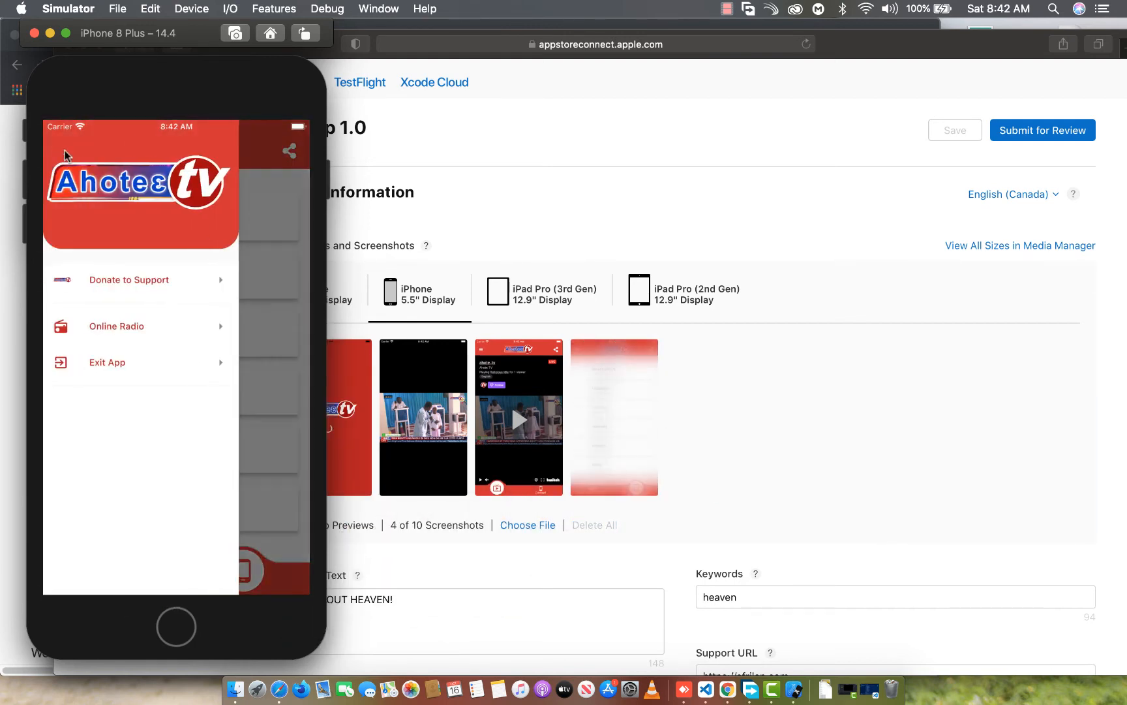
{"action": "key", "text": "super+s"}
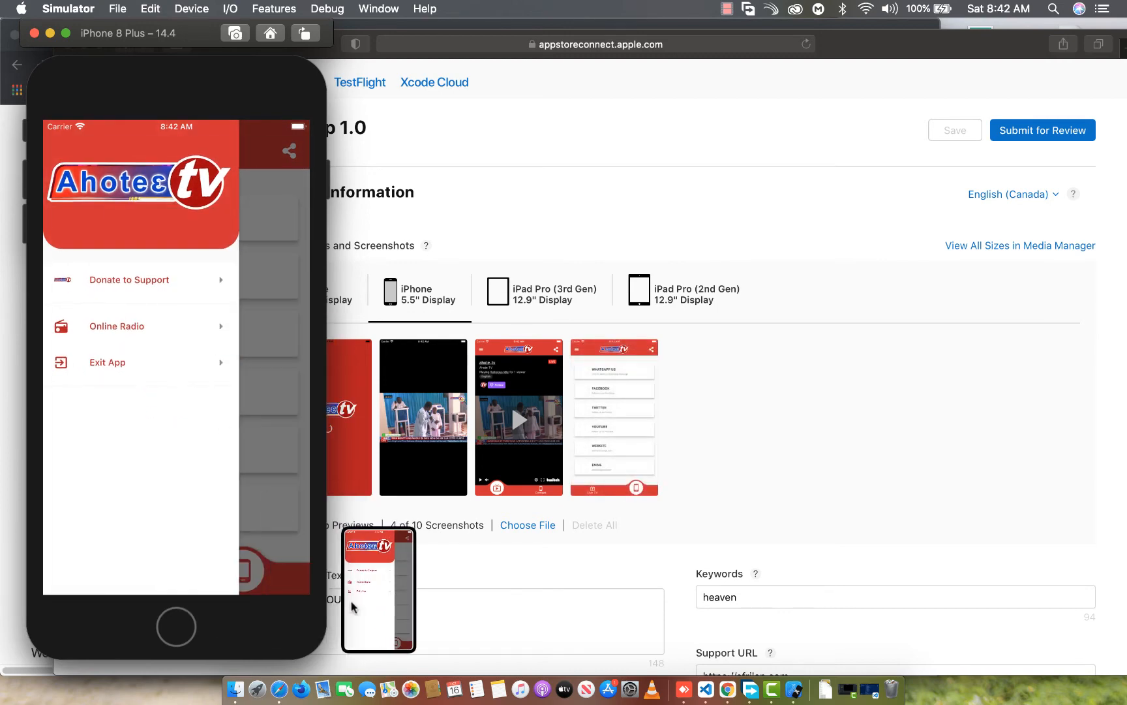
{"action": "left_click_drag", "start_coordinate": [385, 607], "coordinate": [705, 450]}
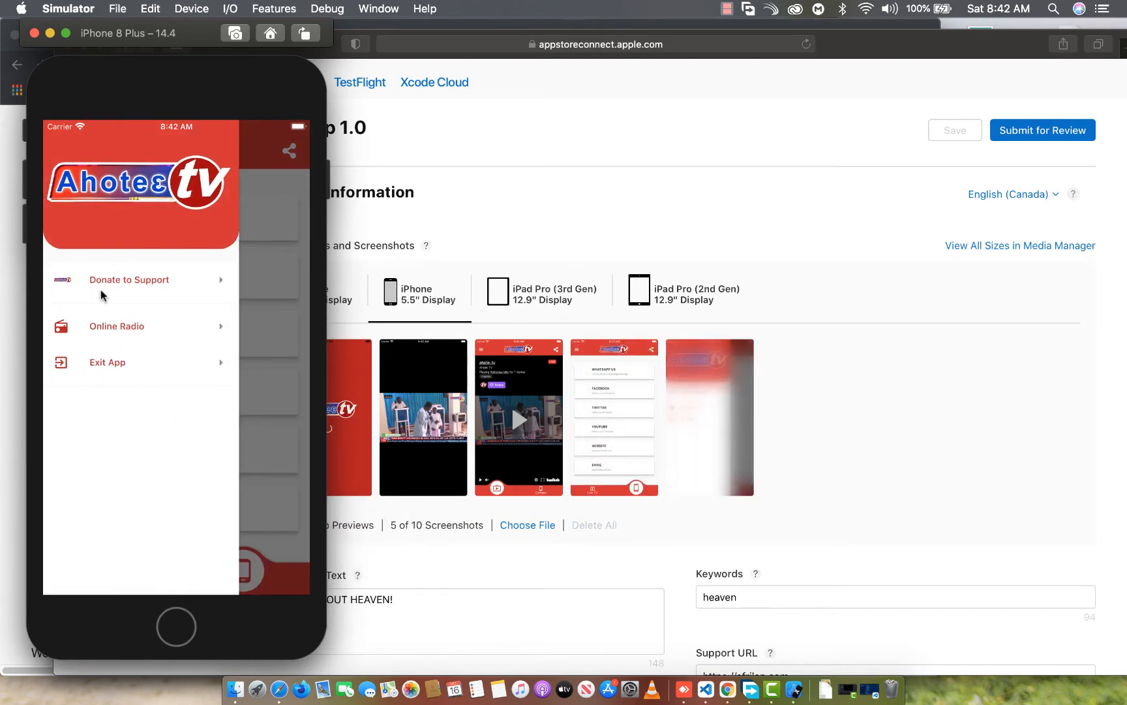
Capture the Donate to Support page, add it to the iPhone 5.5" Display screenshots, and return to the app's navigation drawer
{"action": "left_click", "coordinate": [118, 280]}
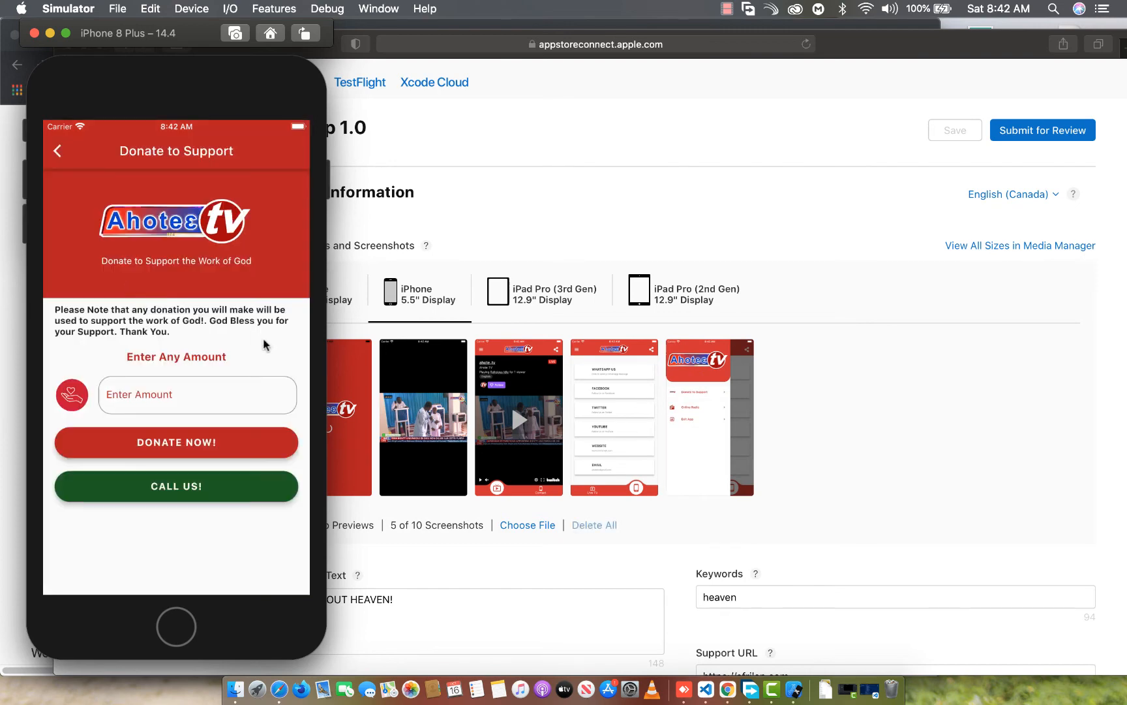
{"action": "key", "text": "super+s"}
{"action": "left_click_drag", "start_coordinate": [378, 587], "coordinate": [789, 400]}
{"action": "left_click", "coordinate": [61, 150]}
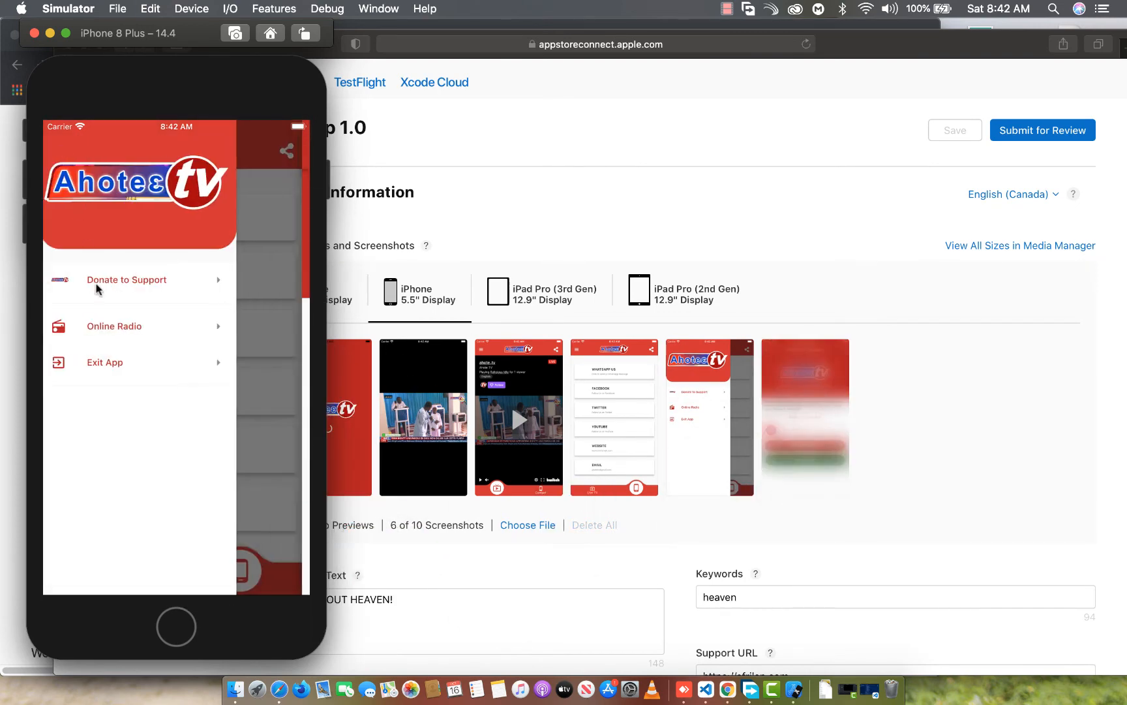
Capture the app's Online Radio page, add it to the iPhone 5.5" Display screenshots, and return to the navigation drawer
{"action": "left_click", "coordinate": [114, 329]}
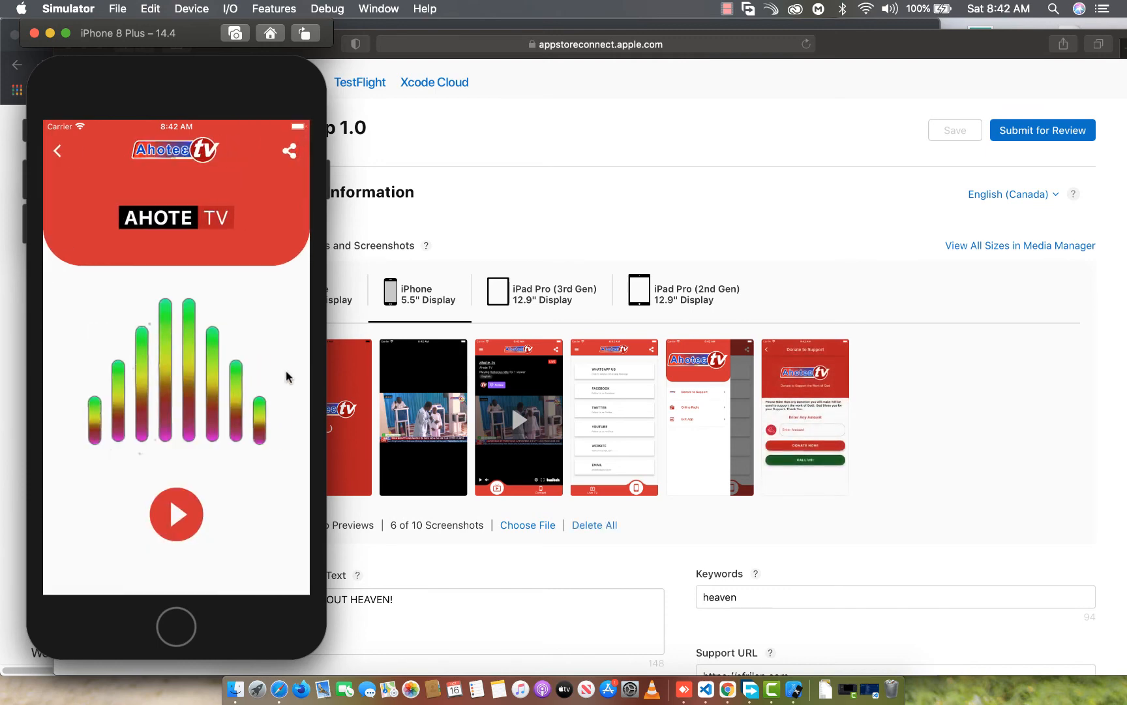
{"action": "key", "text": "super+s"}
{"action": "left_click_drag", "start_coordinate": [378, 588], "coordinate": [848, 455]}
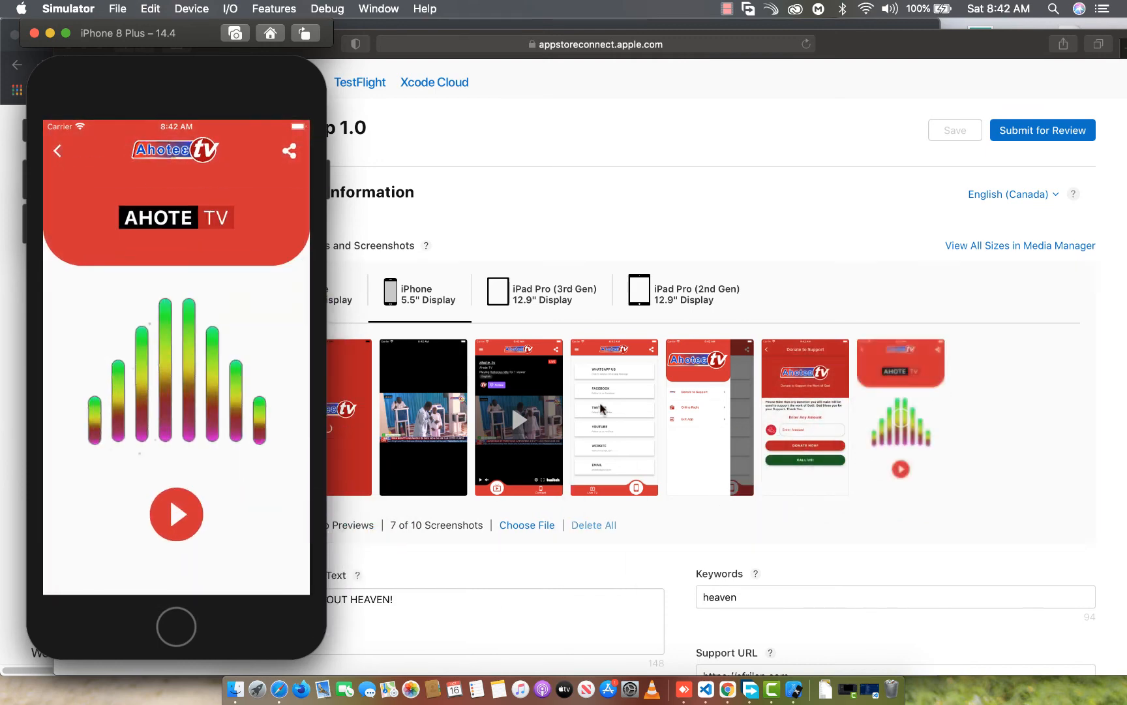
{"action": "left_click", "coordinate": [59, 154]}
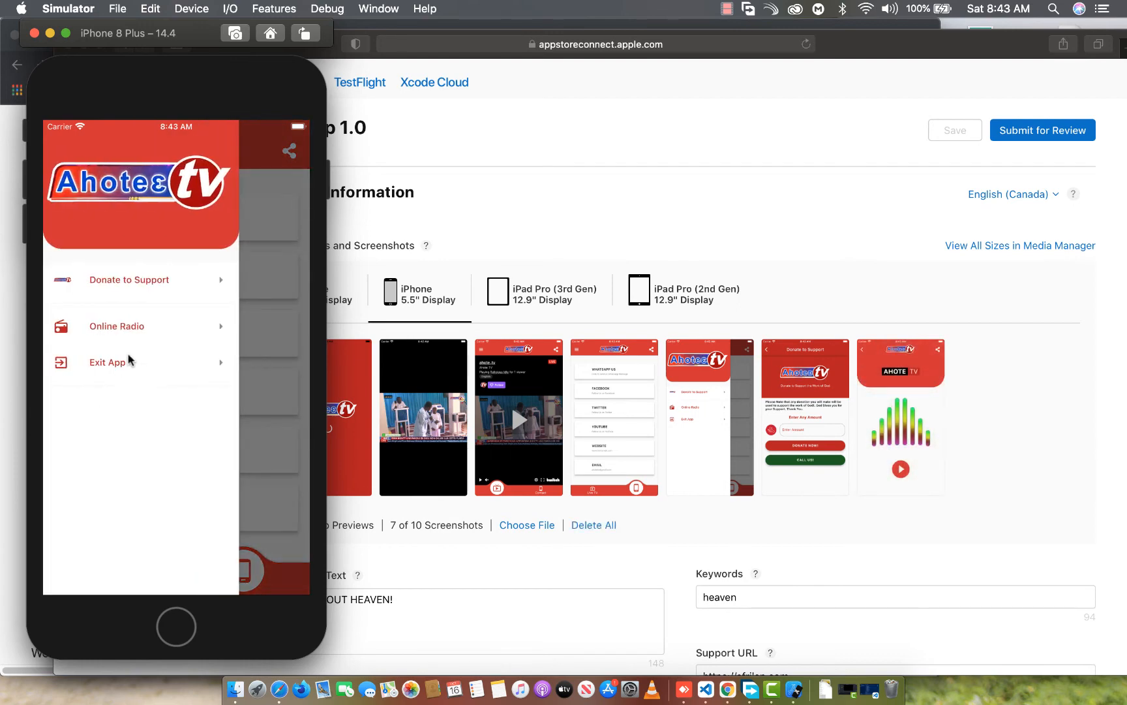
Capture the app's exit confirmation dialog, add it to the iPhone 5.5" Display screenshots, and answer No
{"action": "left_click", "coordinate": [130, 360]}
{"action": "key", "text": "super+s"}
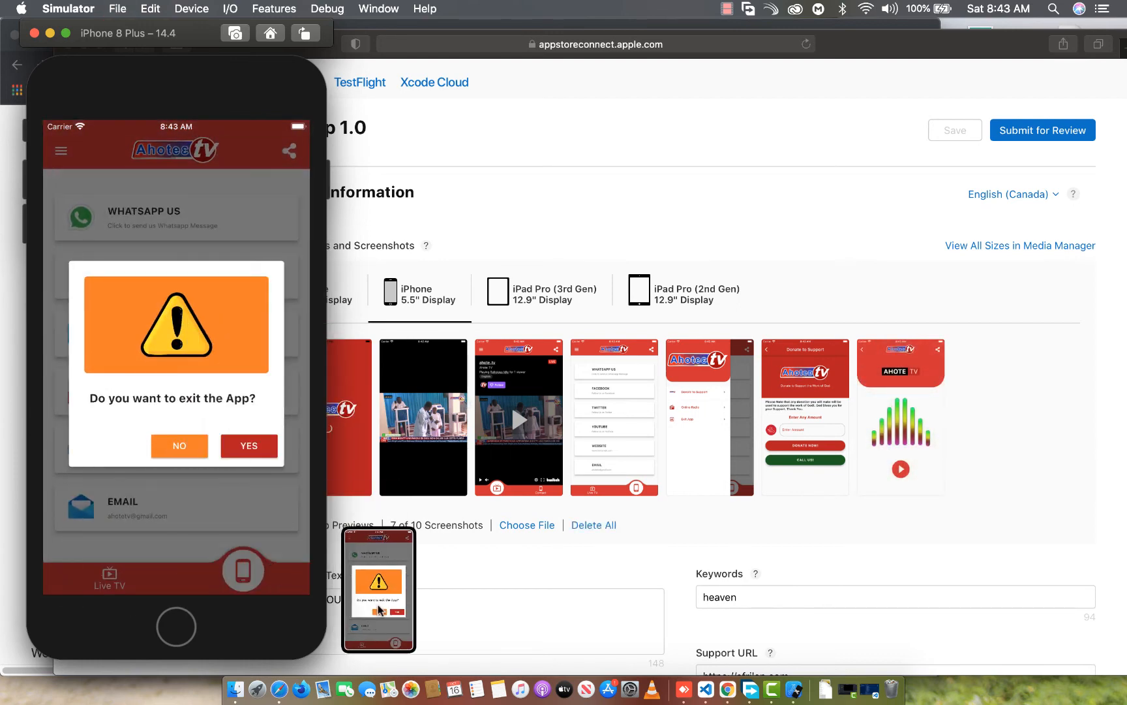
{"action": "left_click_drag", "start_coordinate": [379, 610], "coordinate": [984, 408]}
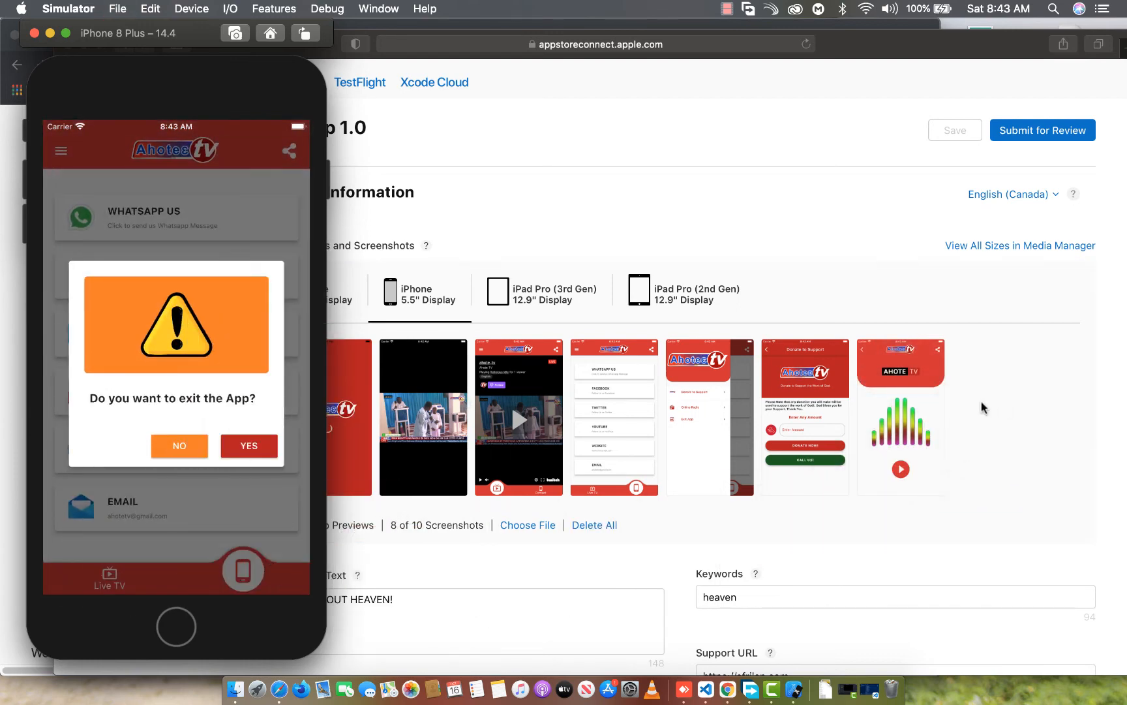
{"action": "left_click", "coordinate": [177, 436]}
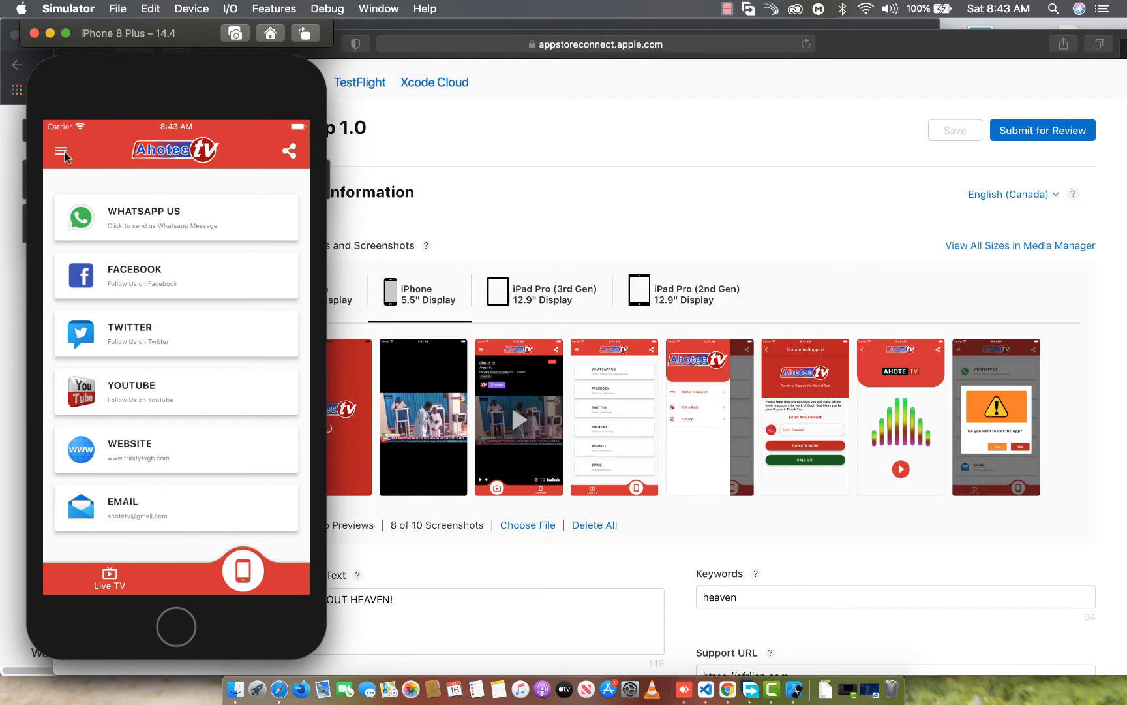
View and dismiss the app's share sheet, and close the iPhone 8 Plus simulator window
{"action": "left_click", "coordinate": [287, 154]}
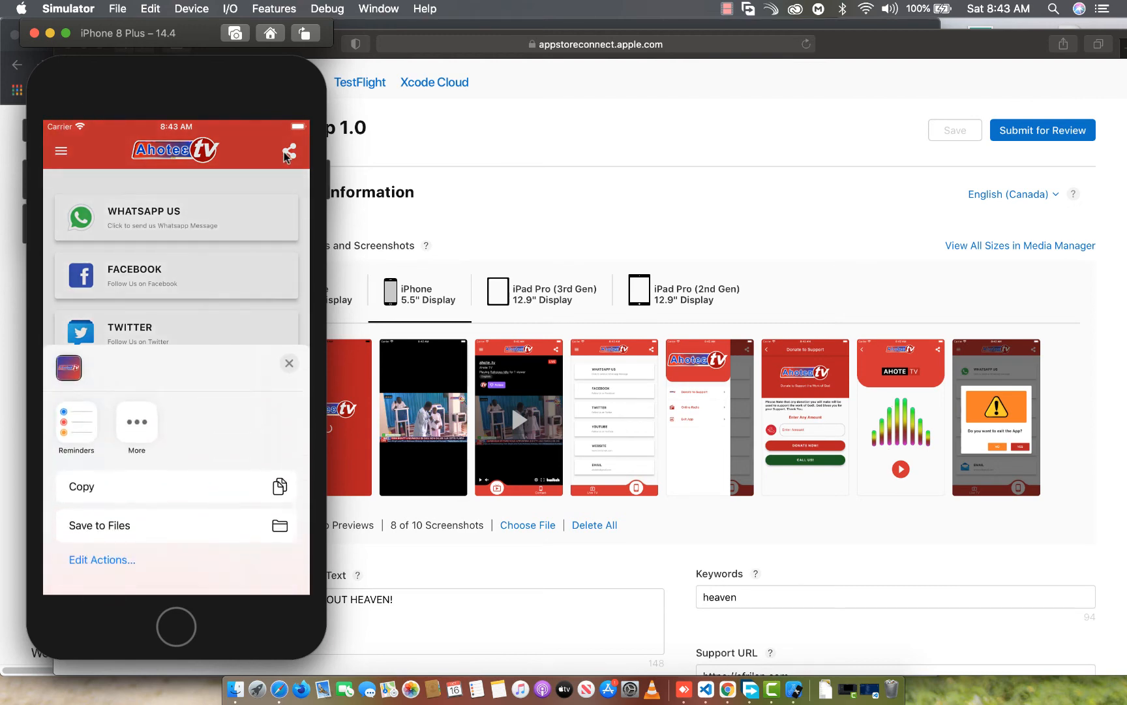
{"action": "left_click", "coordinate": [287, 362]}
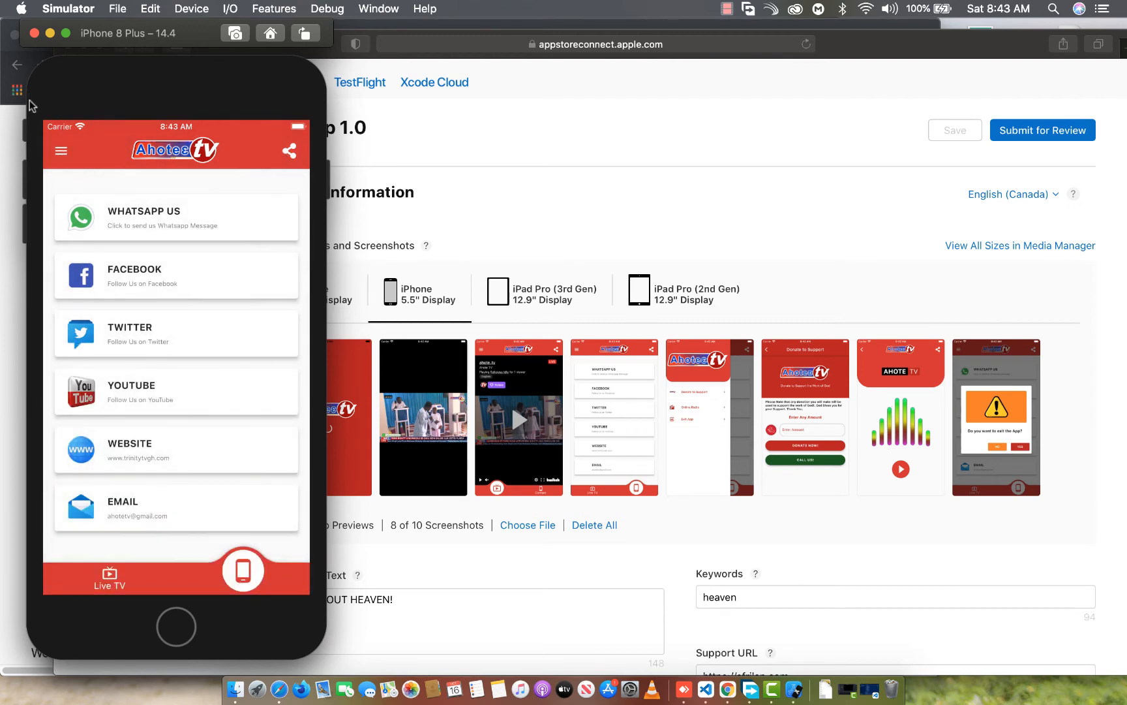
{"action": "mouse_move", "coordinate": [122, 79]}
{"action": "left_mouse_down"}
{"action": "mouse_move", "coordinate": [118, 109]}
{"action": "mouse_move", "coordinate": [120, 93]}
{"action": "left_mouse_up"}
{"action": "left_click", "coordinate": [33, 47]}
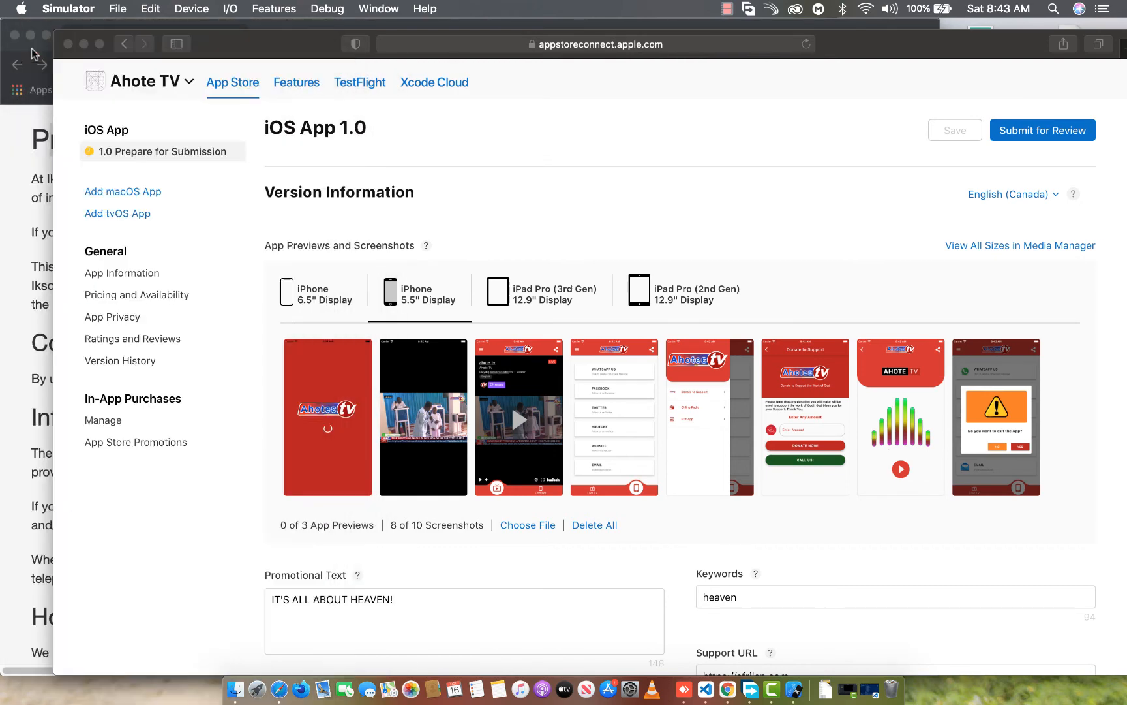
Show the iPad Pro (3rd Gen) 12.9" Display screenshots and open the iOS 14.4 iPad Pro (12.9-inch) (4th generation) simulator
{"action": "left_click", "coordinate": [536, 303]}
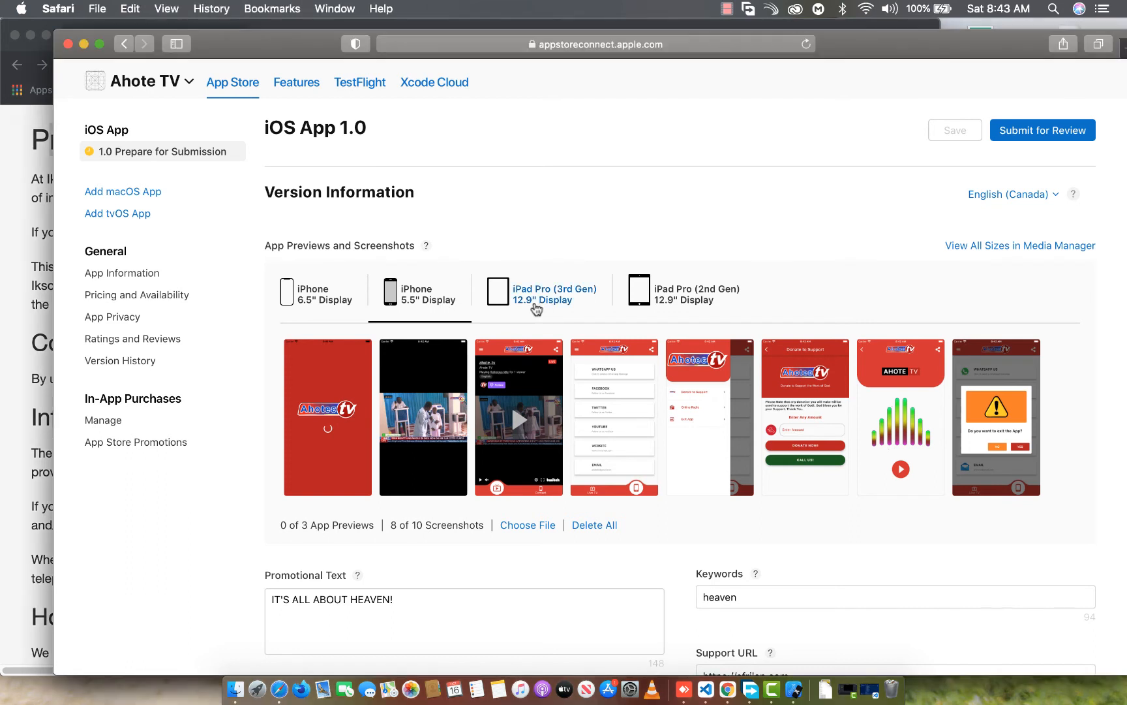
{"action": "left_click", "coordinate": [539, 301]}
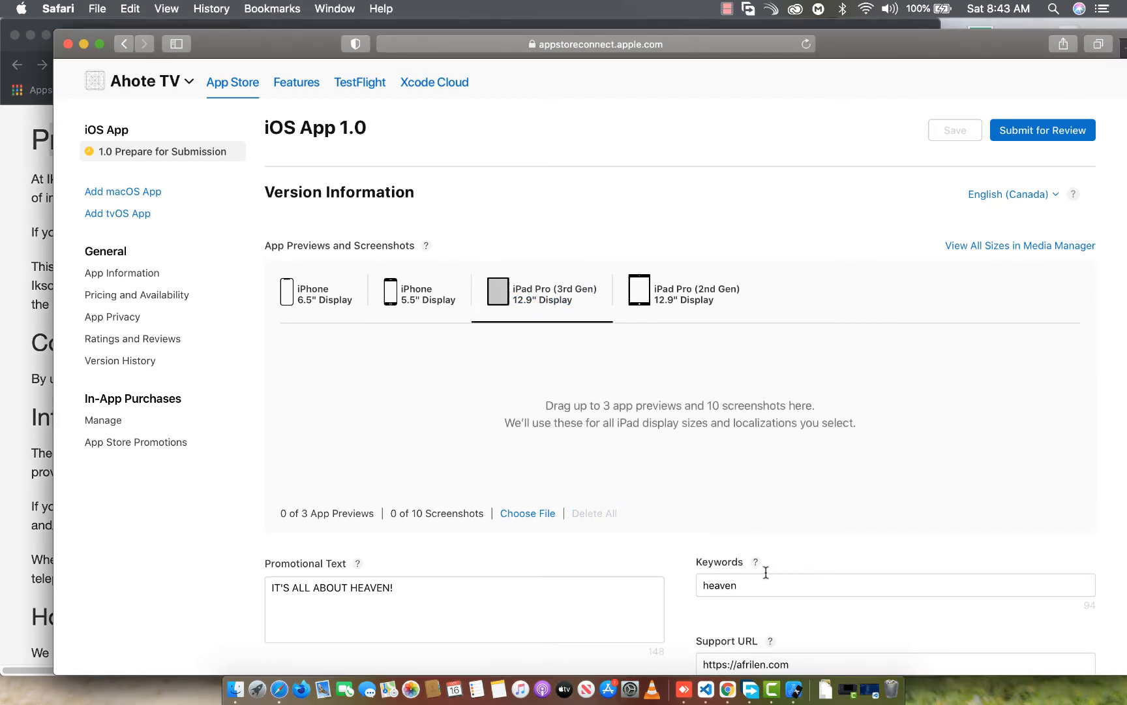
{"action": "left_click", "coordinate": [790, 660]}
{"action": "left_click", "coordinate": [187, 10]}
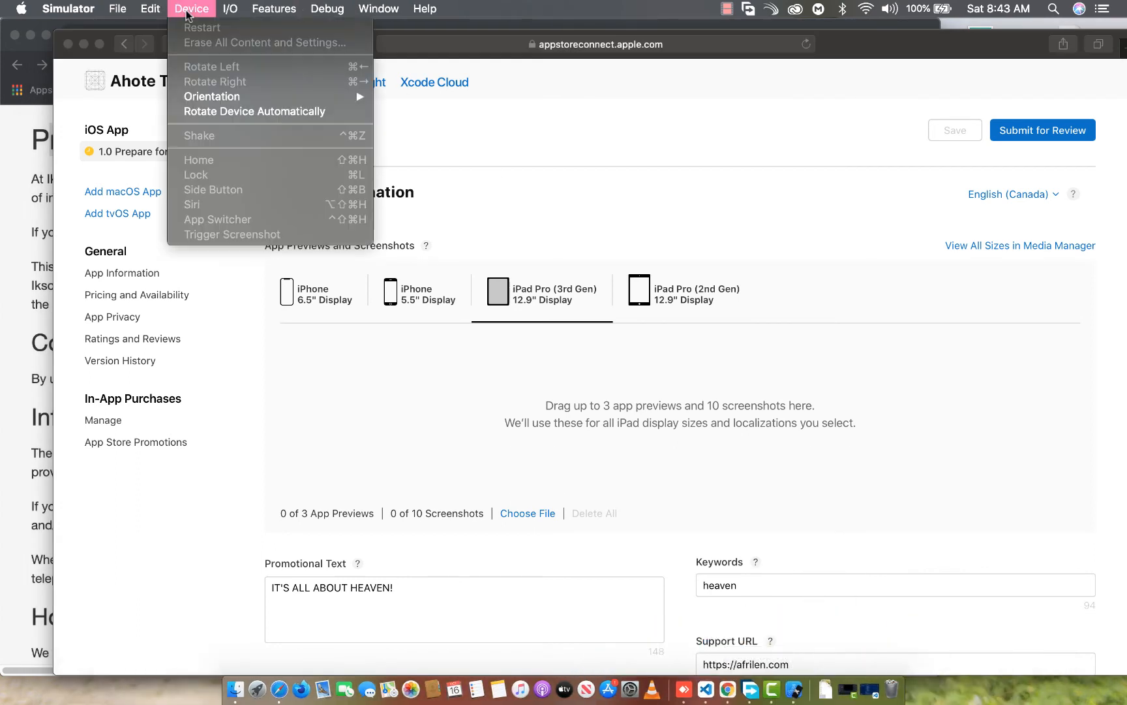
{"action": "mouse_move", "coordinate": [117, 9]}
{"action": "mouse_move", "coordinate": [127, 43]}
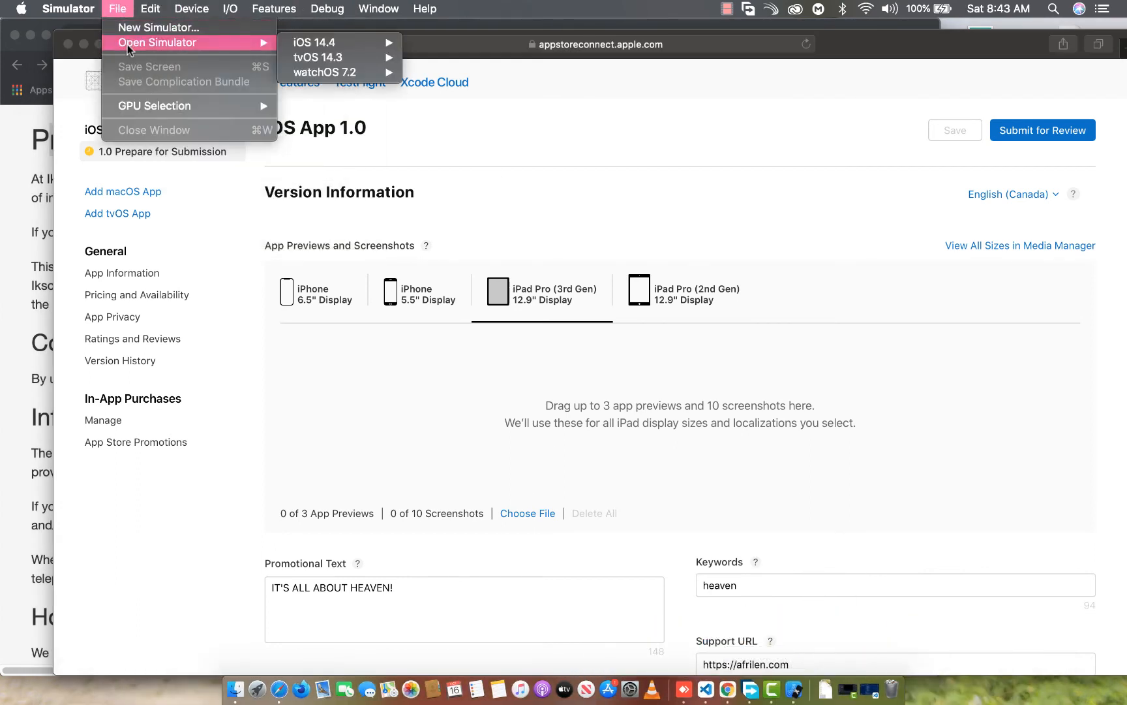
{"action": "mouse_move", "coordinate": [357, 47]}
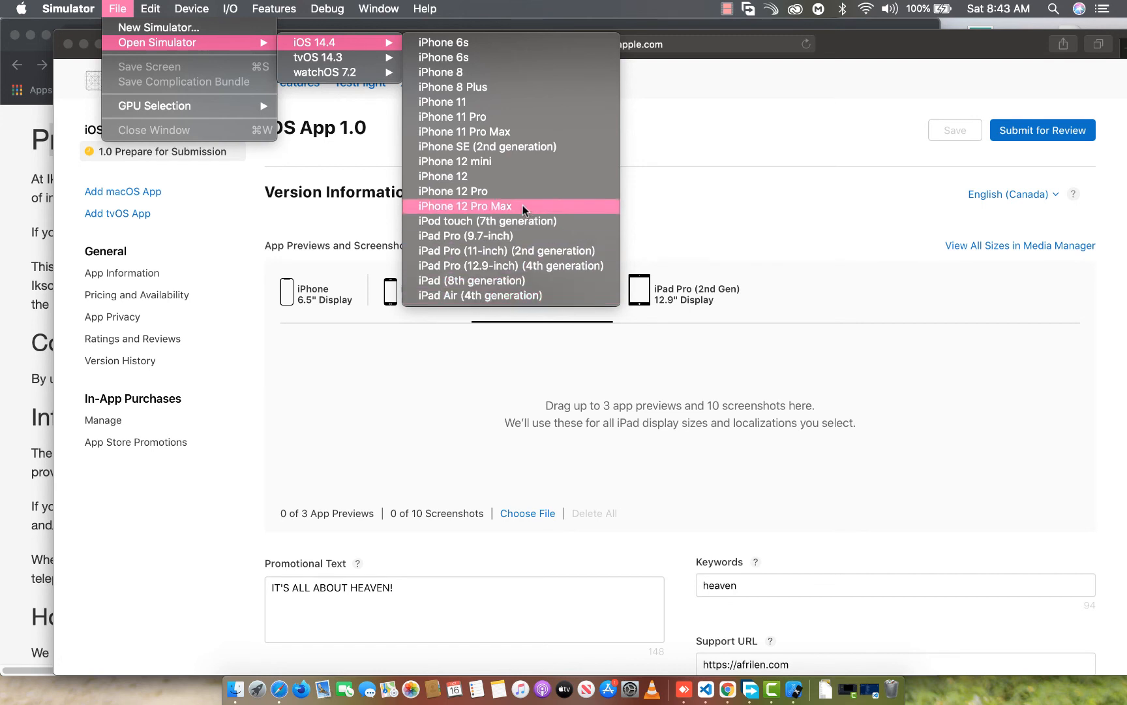
{"action": "left_click", "coordinate": [470, 264]}
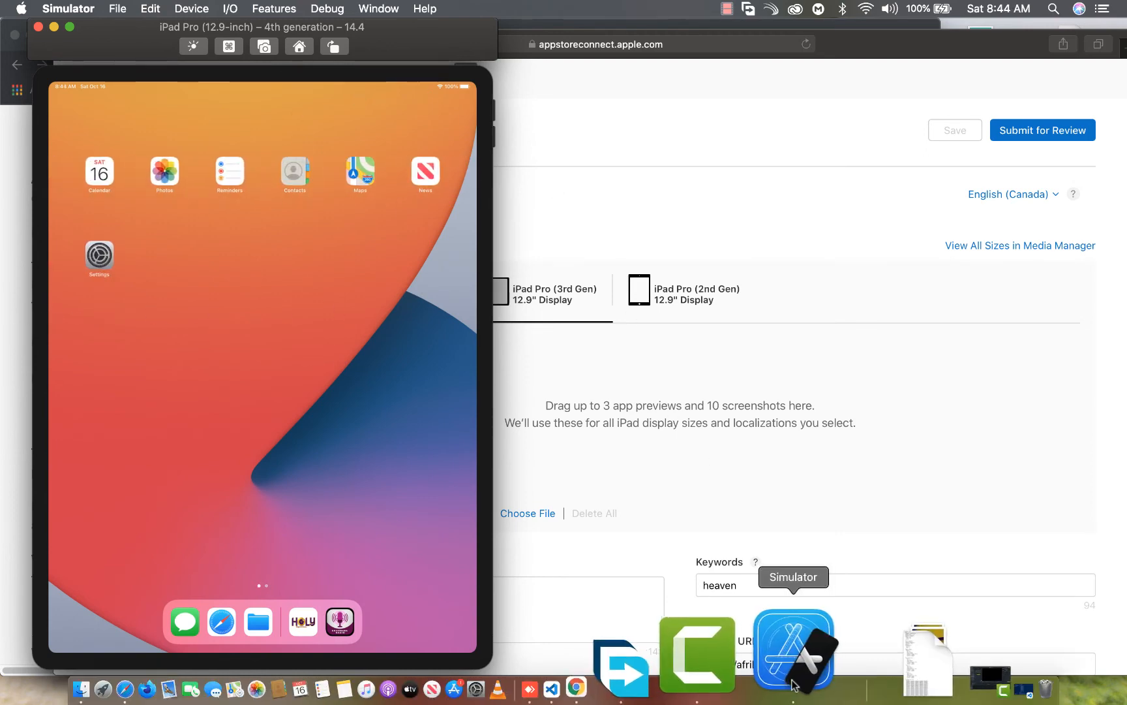
Switch to VS Code, execute "flutter run" in the terminal, and narrow the editor window to uncover the iPad simulator
{"action": "left_click", "coordinate": [914, 678]}
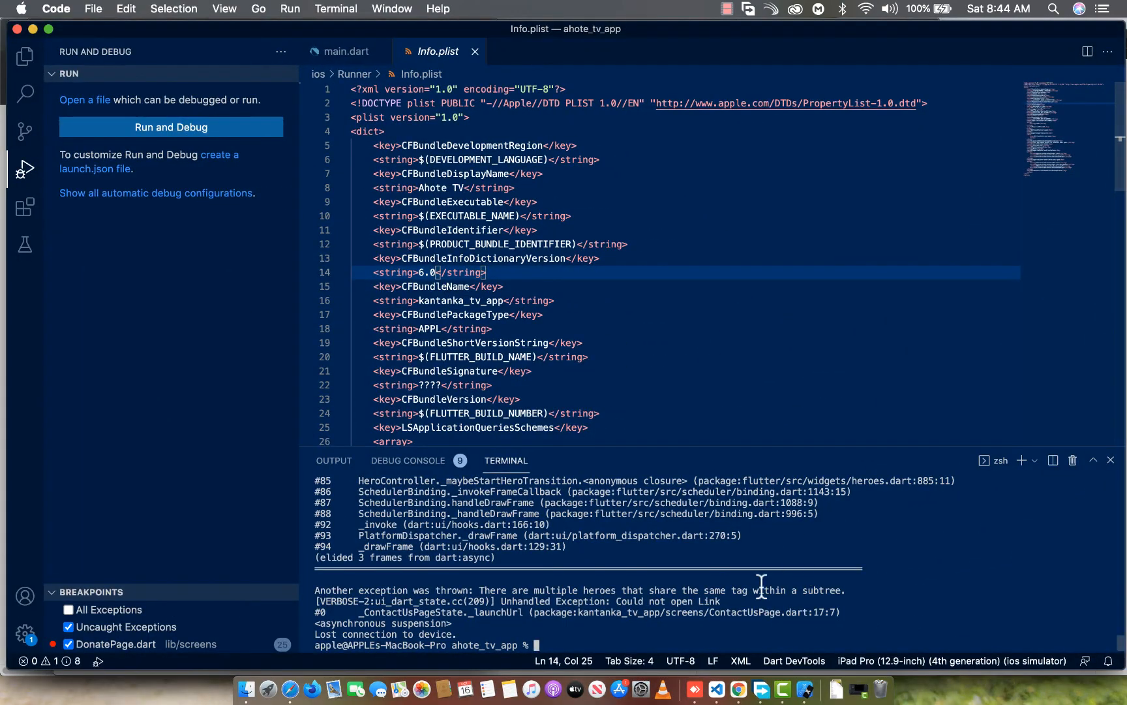
{"action": "type", "text": "flutter run"}
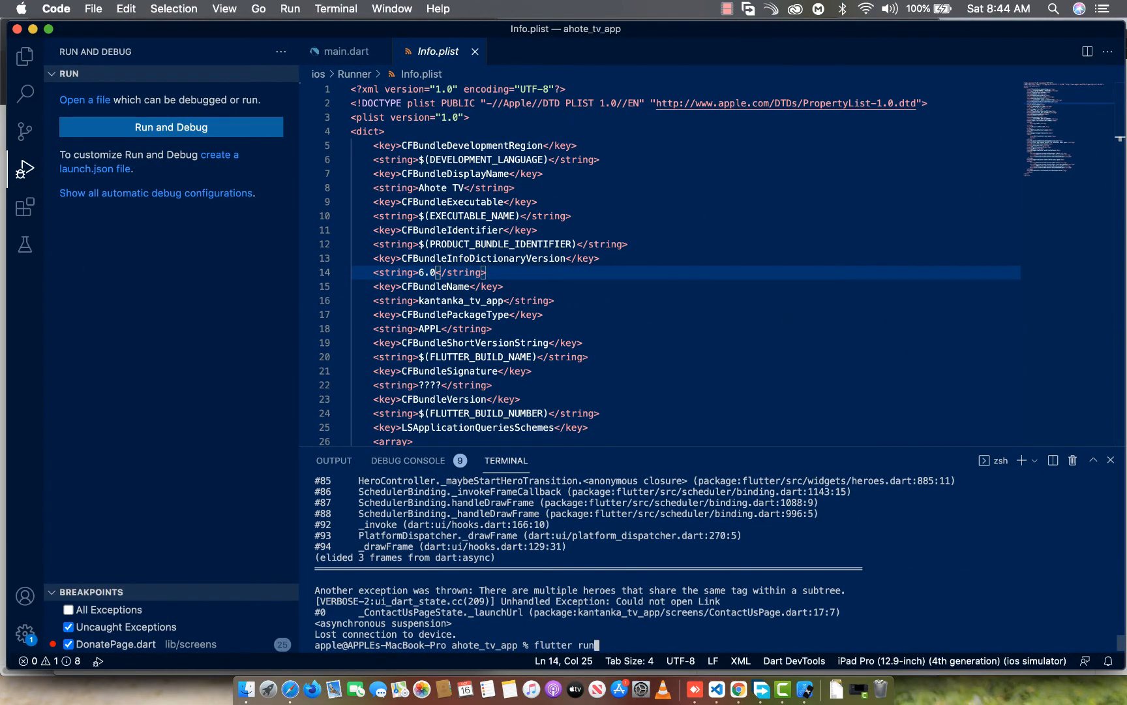
{"action": "key", "text": "Return"}
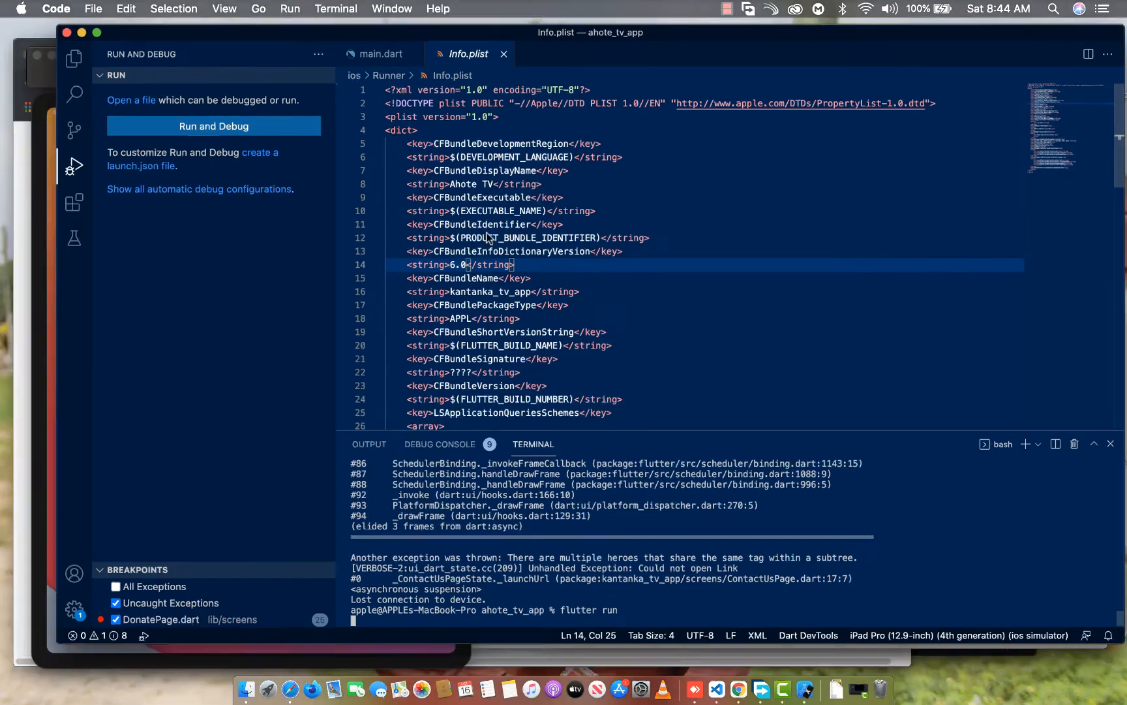
{"action": "left_click", "coordinate": [126, 497]}
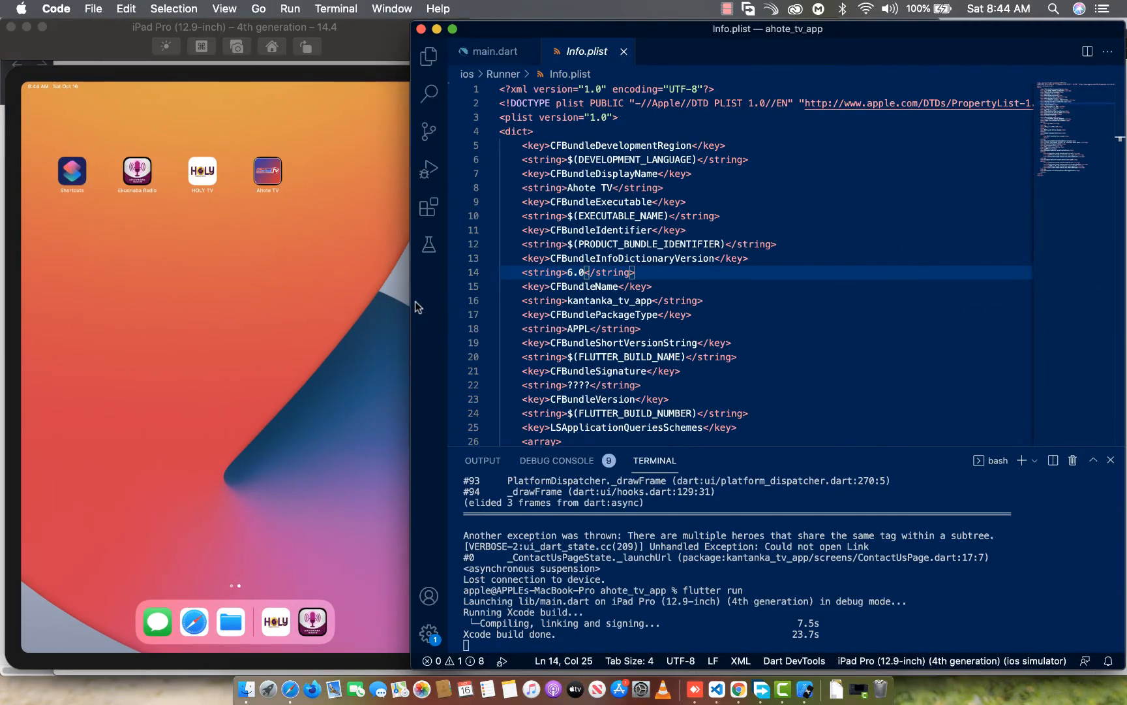
{"action": "left_click_drag", "start_coordinate": [413, 303], "coordinate": [504, 306]}
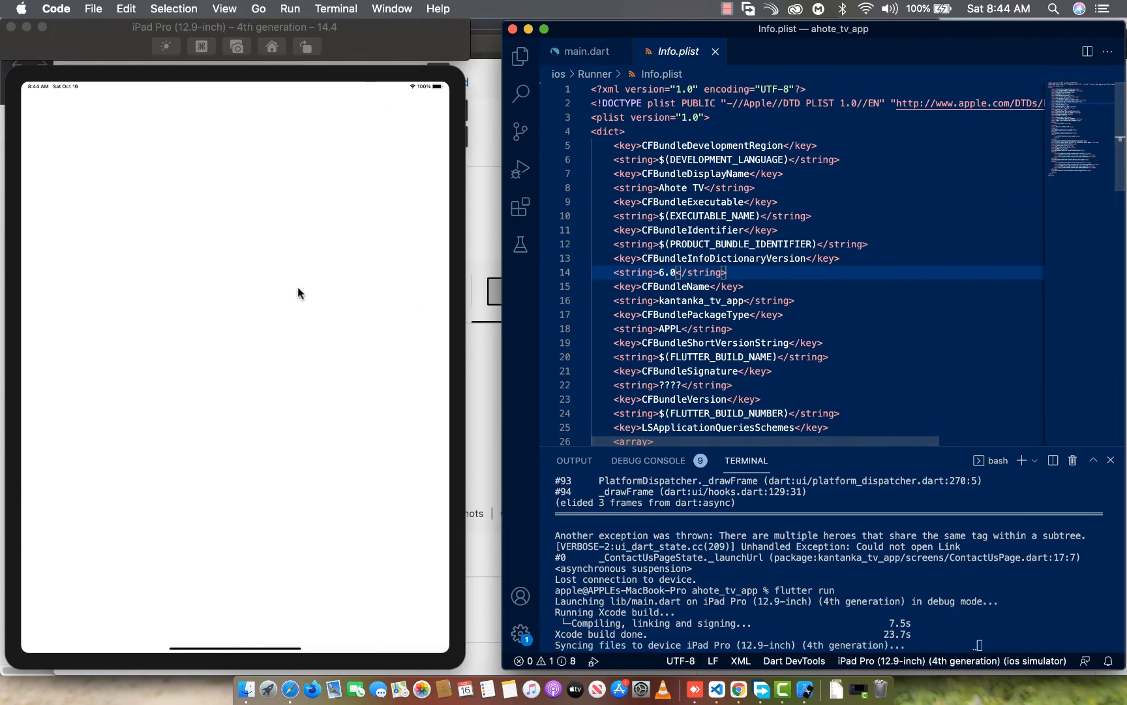
Capture the app's splash screen on the iPad simulator, add it to the iPad Pro (3rd Gen) screenshots, and accept the localization notice
{"action": "left_click", "coordinate": [369, 291]}
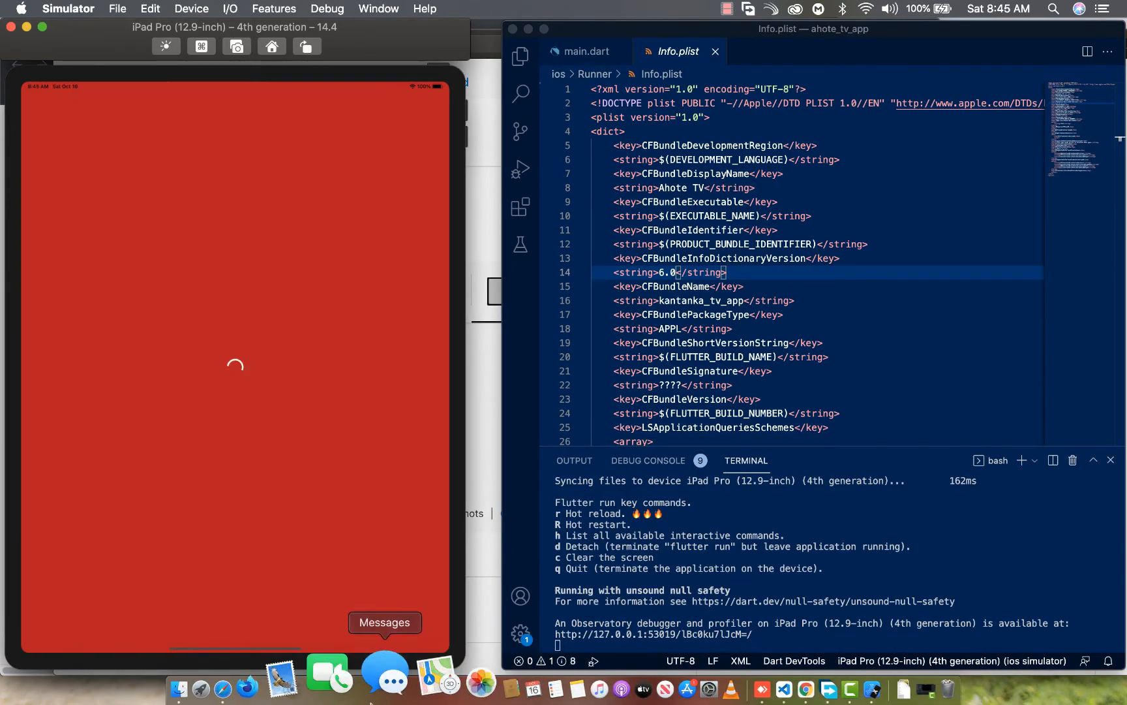
{"action": "key", "text": "super+s"}
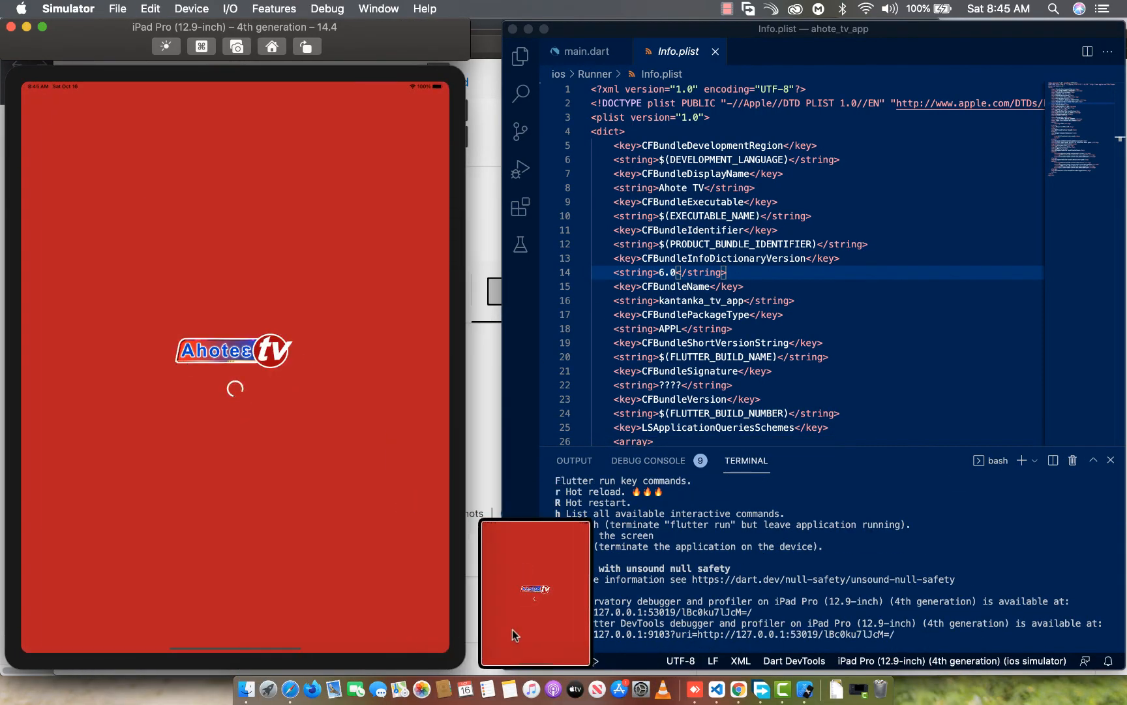
{"action": "left_click_drag", "start_coordinate": [562, 616], "coordinate": [440, 393]}
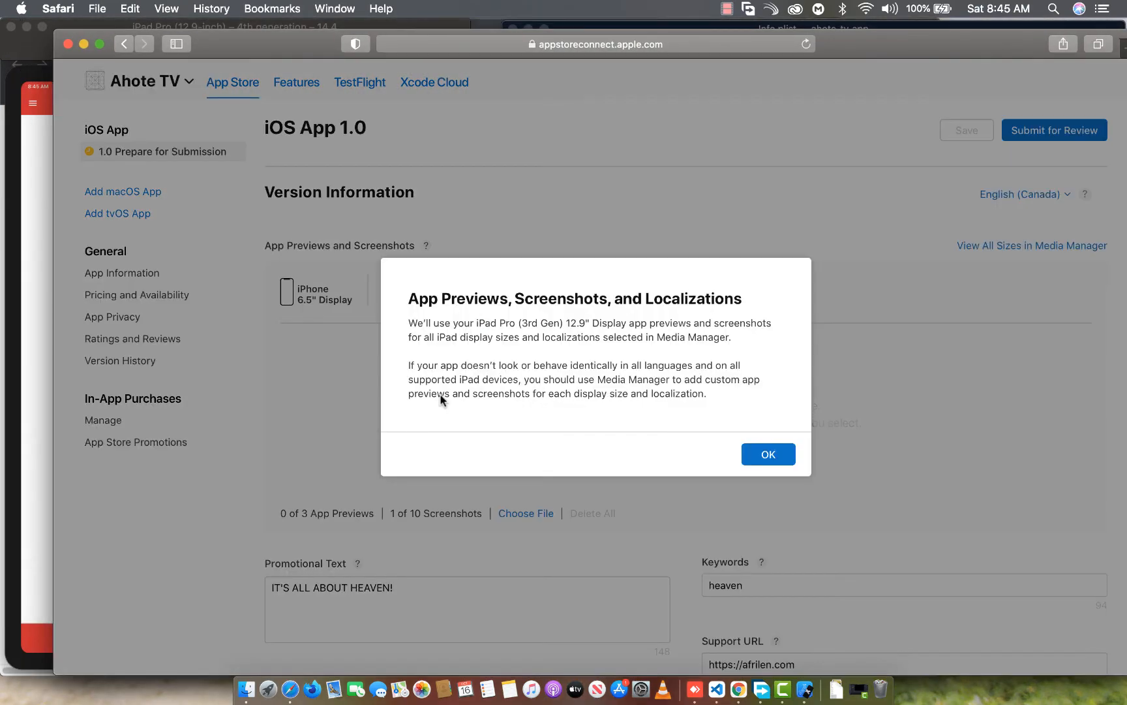
{"action": "left_click", "coordinate": [767, 454]}
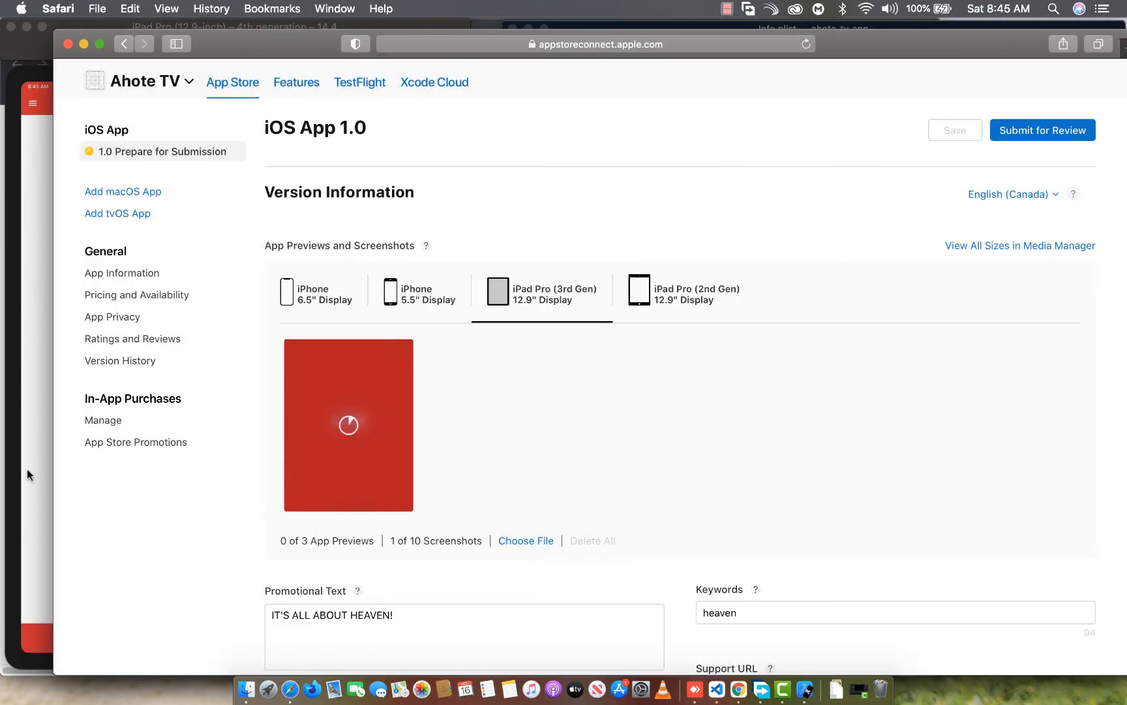
Play the live stream on the iPad simulator, capture the Live TV page, and add it to the iPad Pro (3rd Gen) screenshots
{"action": "left_click", "coordinate": [8, 477]}
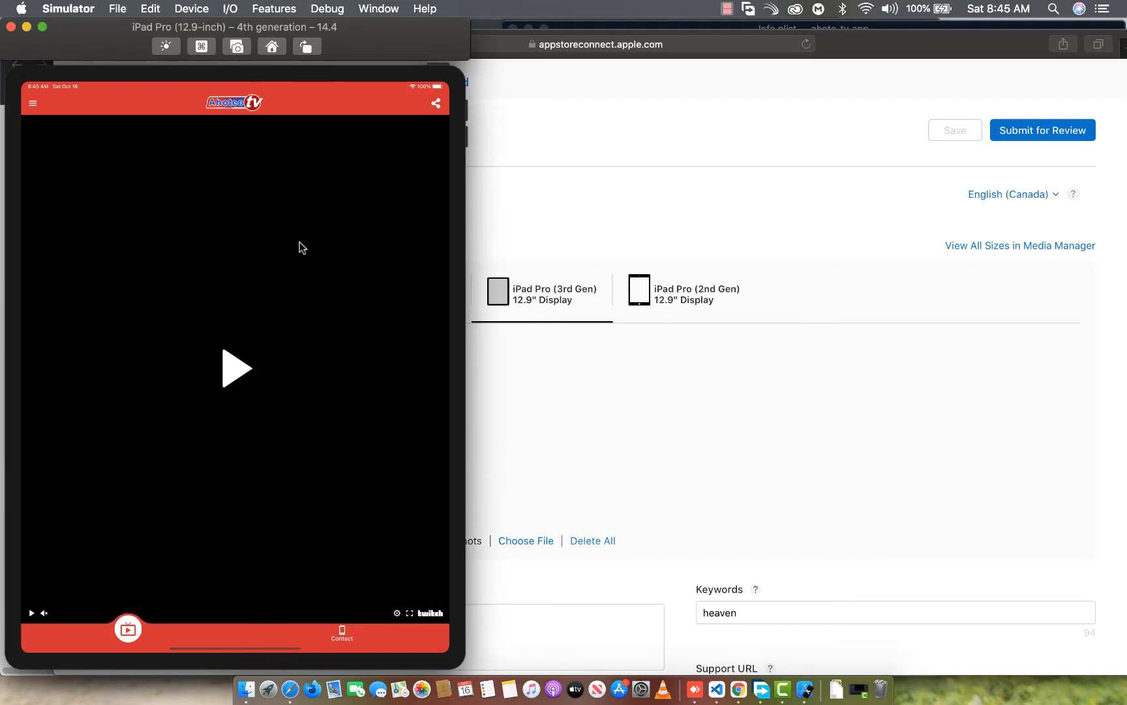
{"action": "left_click", "coordinate": [240, 369]}
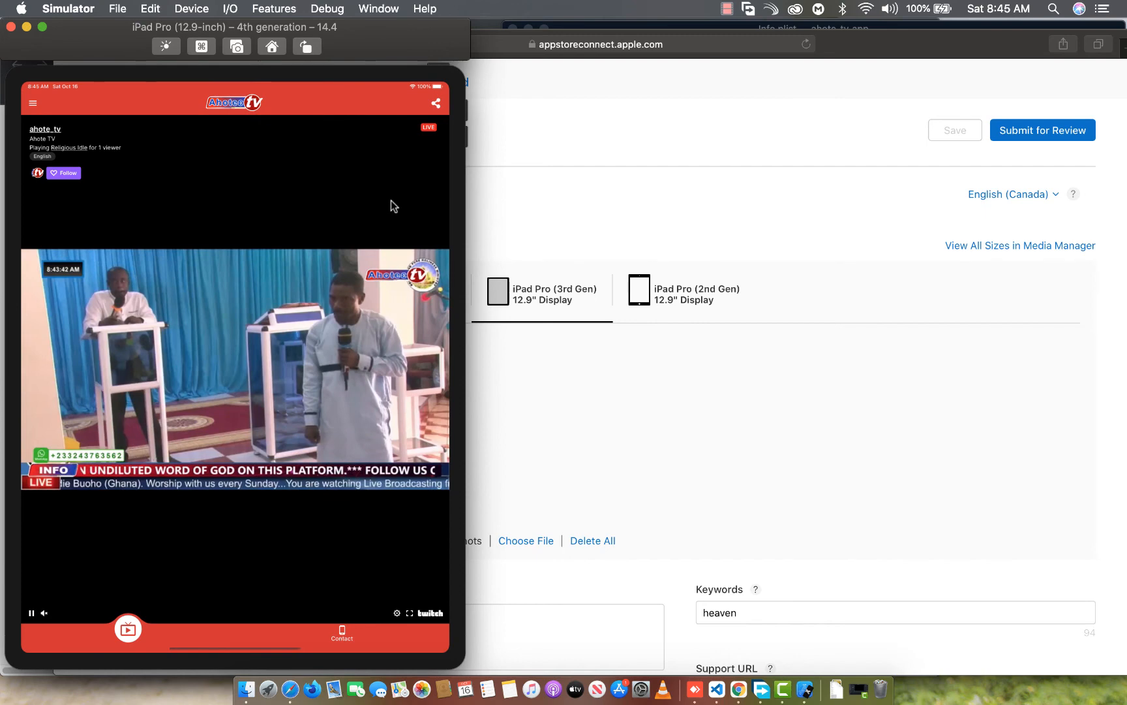
{"action": "key", "text": "super+s"}
{"action": "left_click_drag", "start_coordinate": [569, 658], "coordinate": [607, 422]}
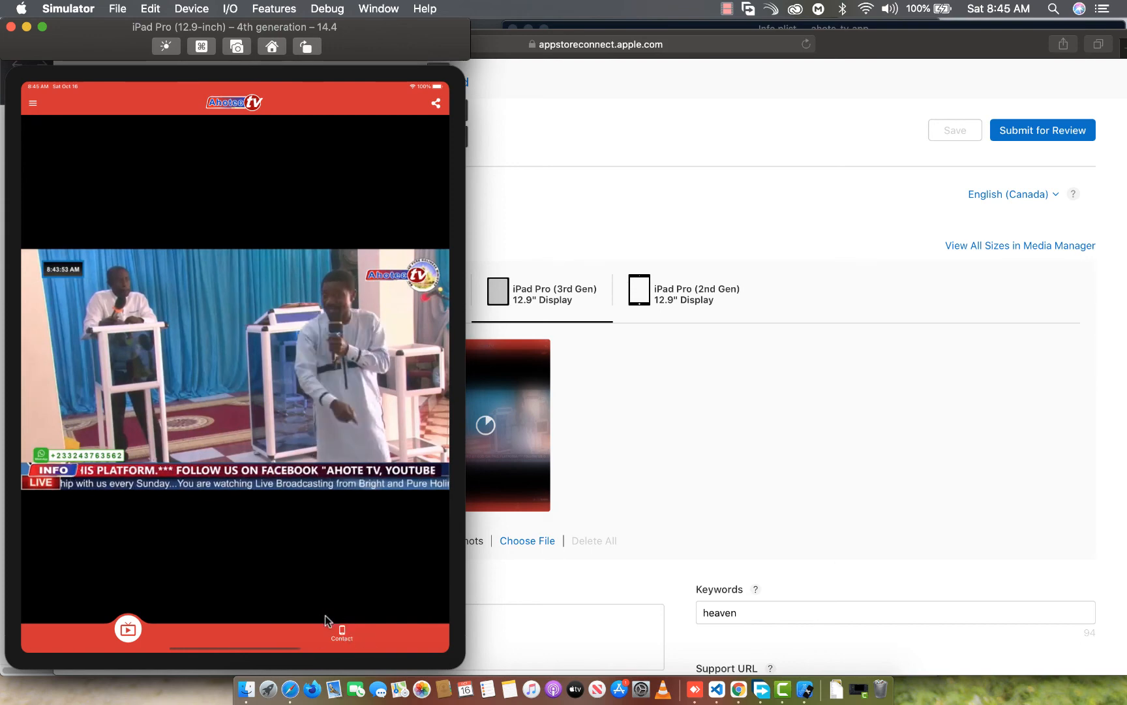
Capture the app's Contact page on the iPad simulator and add it to the iPad Pro (3rd Gen) screenshots
{"action": "left_click", "coordinate": [342, 635]}
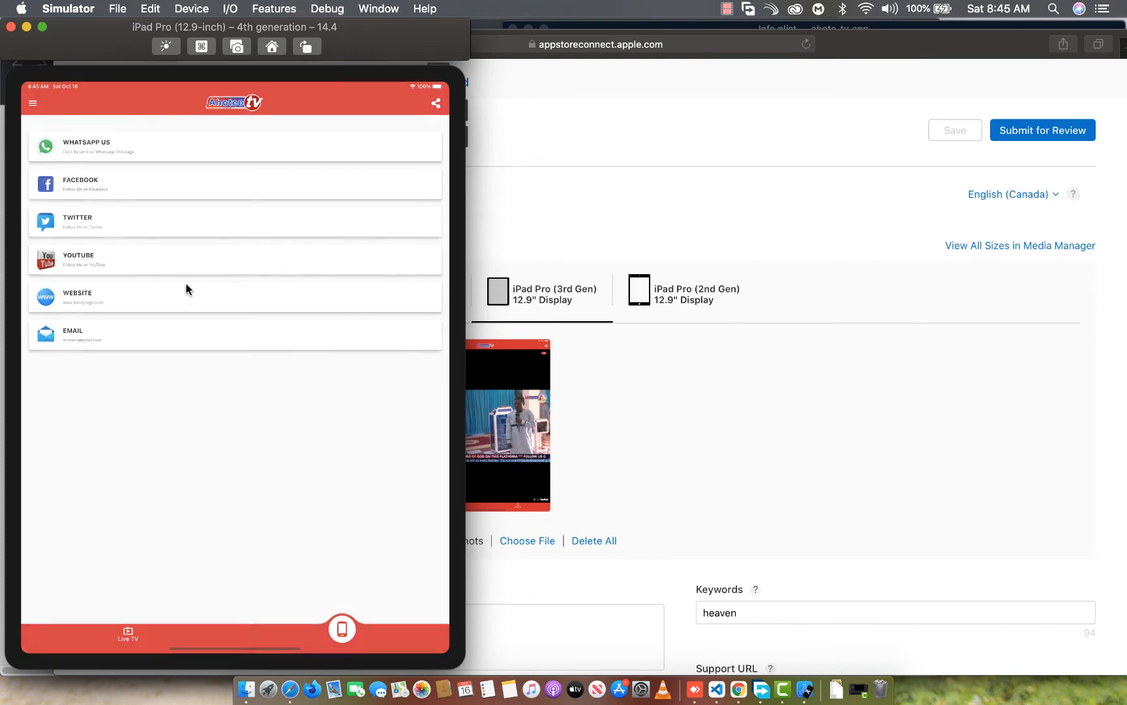
{"action": "key", "text": "super+s"}
{"action": "left_click_drag", "start_coordinate": [538, 587], "coordinate": [559, 413]}
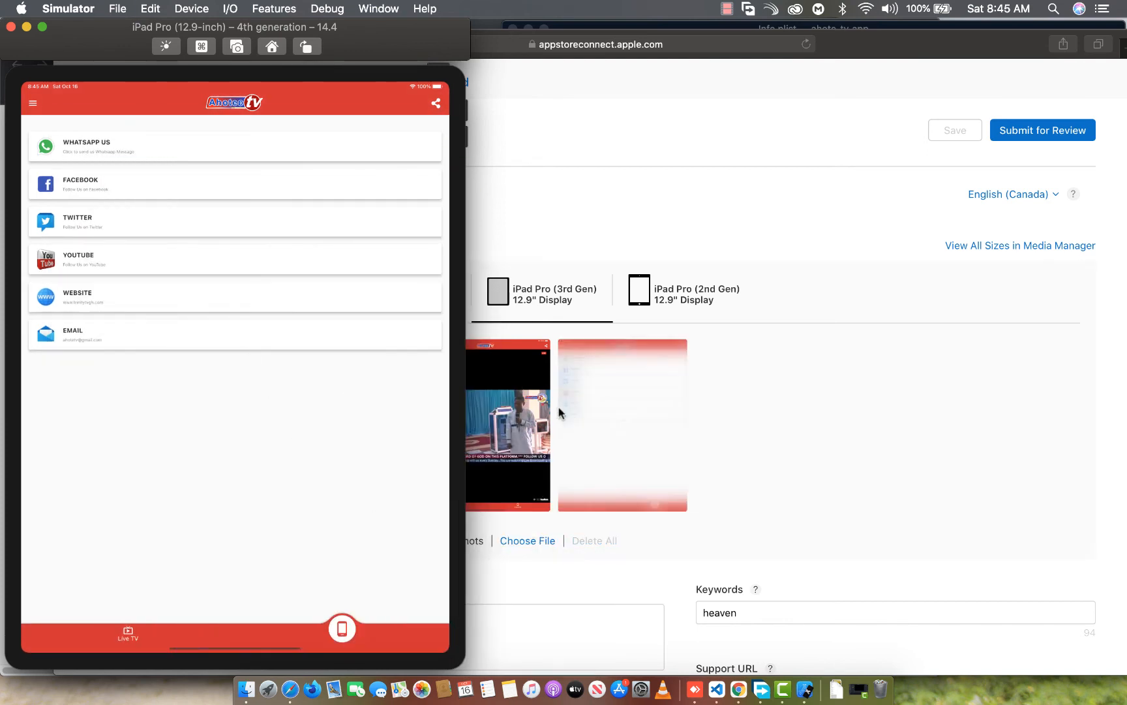
Capture the app's opened navigation drawer on the iPad simulator and add it to the iPad Pro (3rd Gen) screenshots
{"action": "left_click", "coordinate": [33, 104]}
{"action": "key", "text": "super+s"}
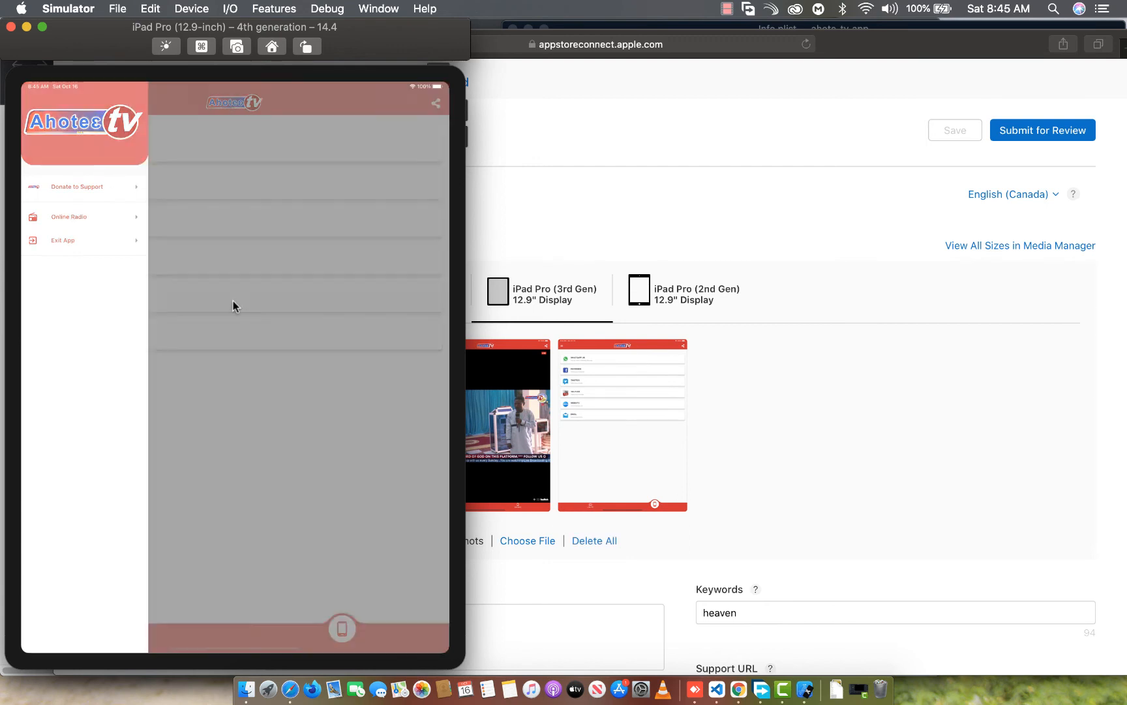
{"action": "left_click_drag", "start_coordinate": [535, 587], "coordinate": [776, 466]}
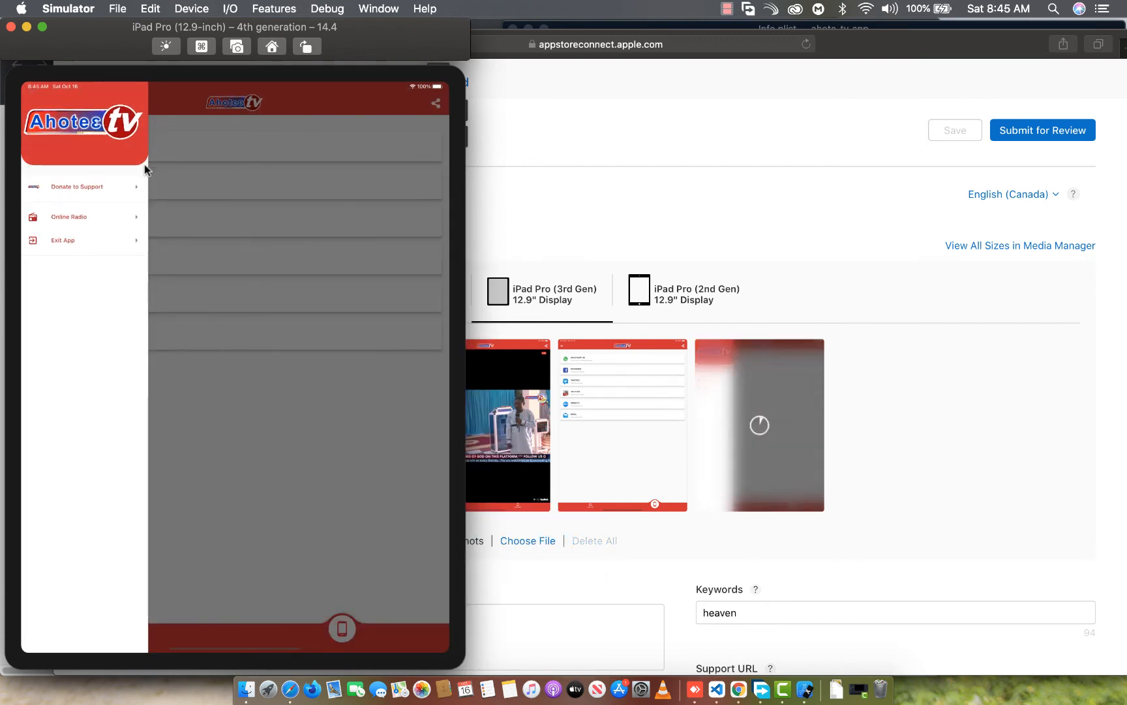
Capture the iPad Donate to Support page, add it to the iPad Pro (3rd Gen) screenshots, and return to the navigation drawer
{"action": "left_click", "coordinate": [63, 188]}
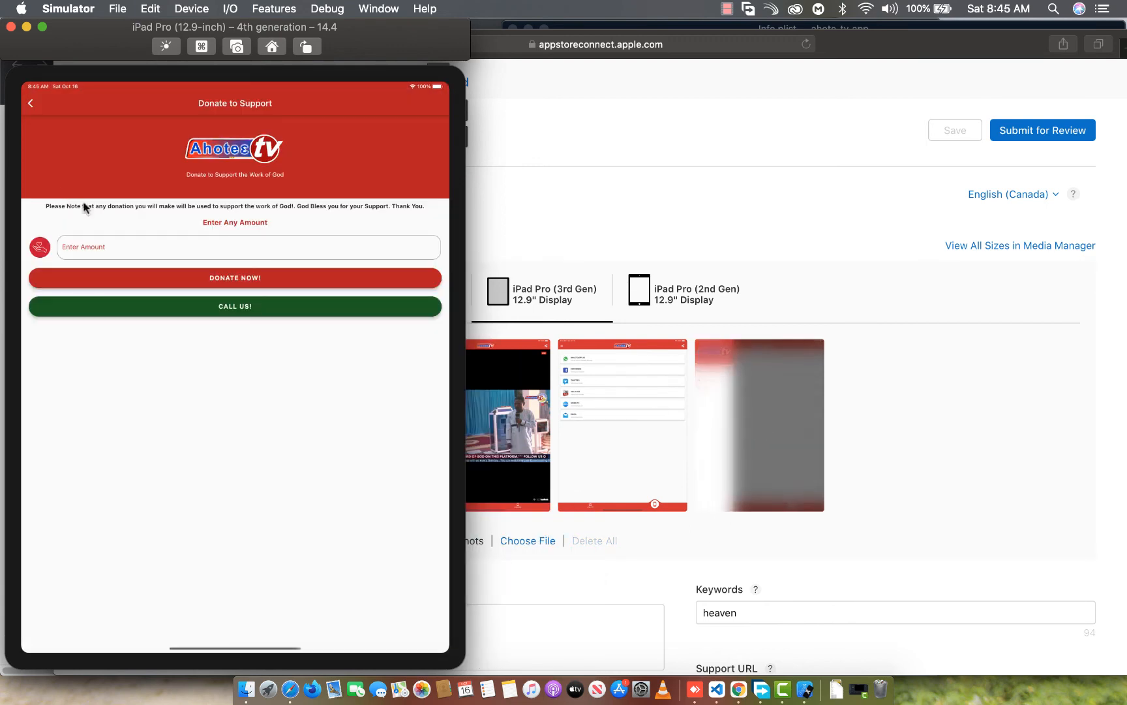
{"action": "key", "text": "super+s"}
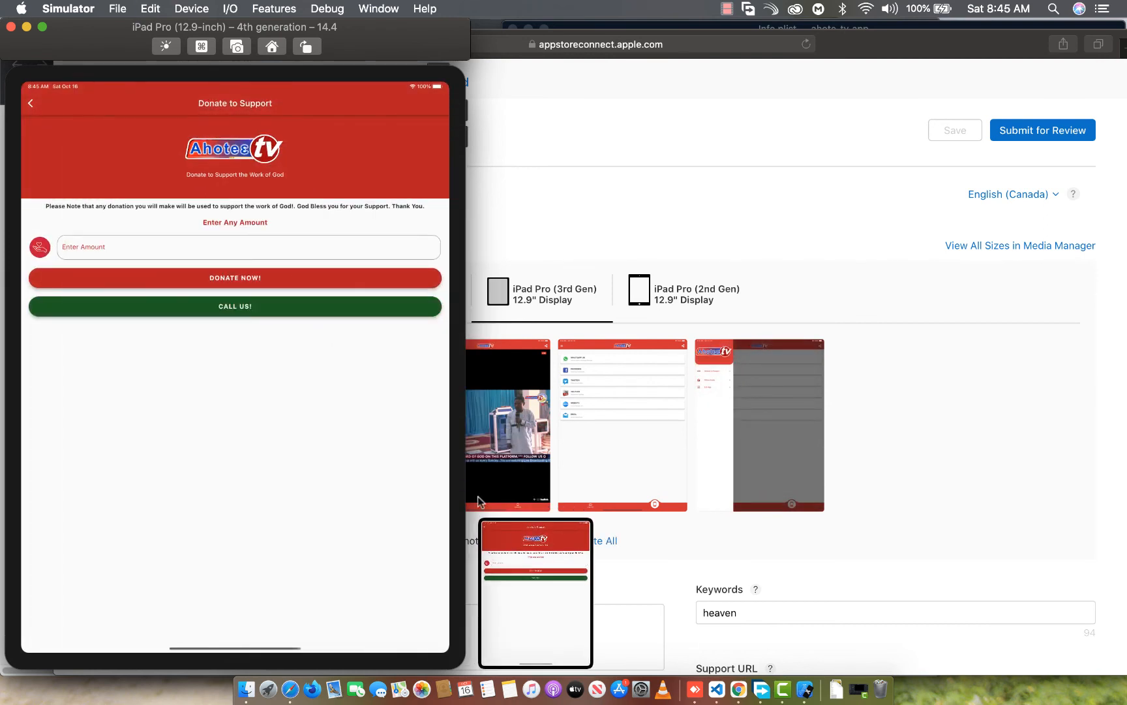
{"action": "left_click_drag", "start_coordinate": [534, 591], "coordinate": [846, 395]}
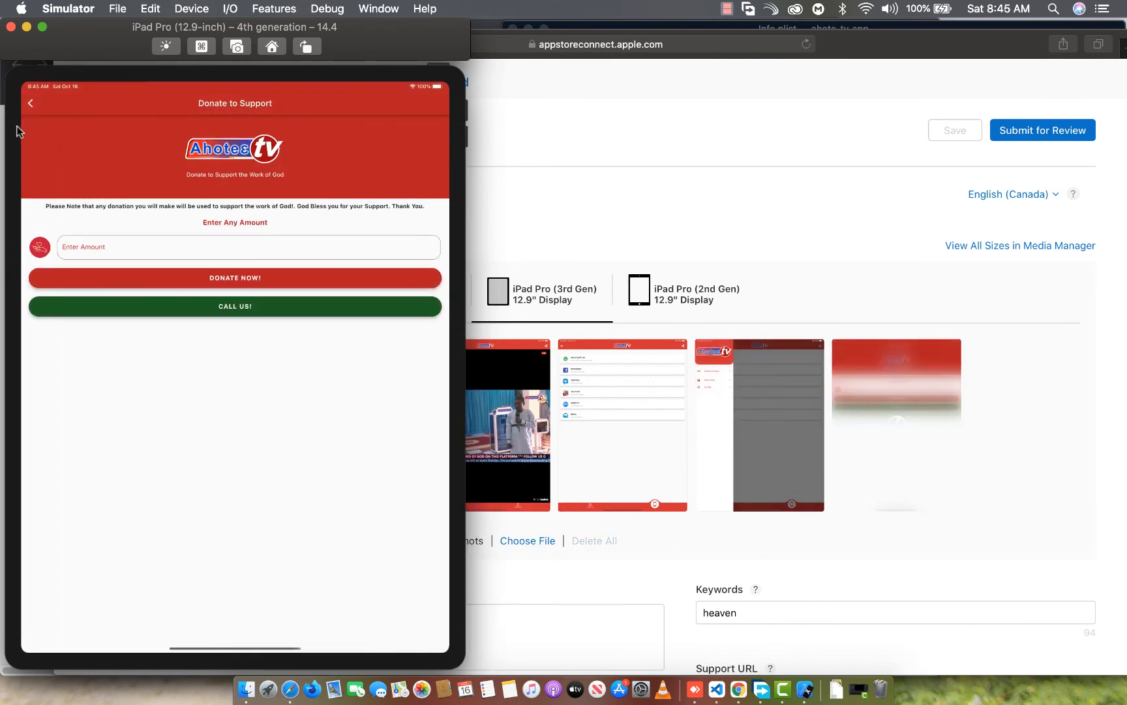
{"action": "left_click", "coordinate": [29, 105]}
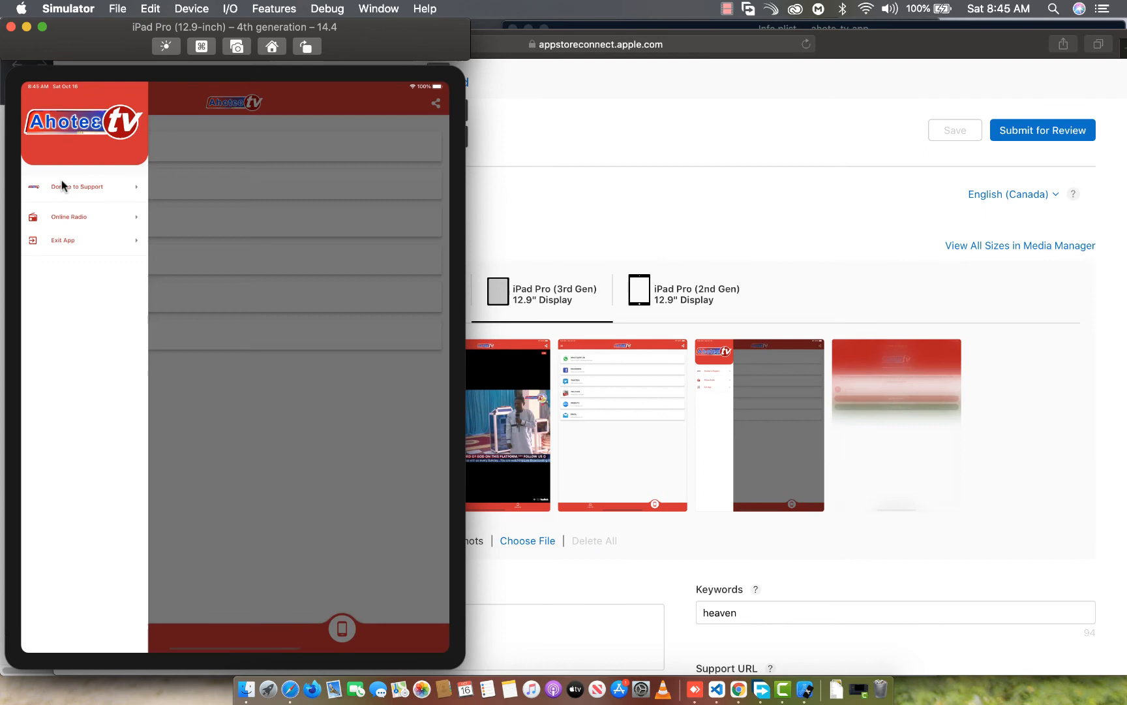
Capture the iPad Online Radio page, add it to the iPad Pro (3rd Gen) screenshots, and leave the radio page
{"action": "left_click", "coordinate": [81, 220]}
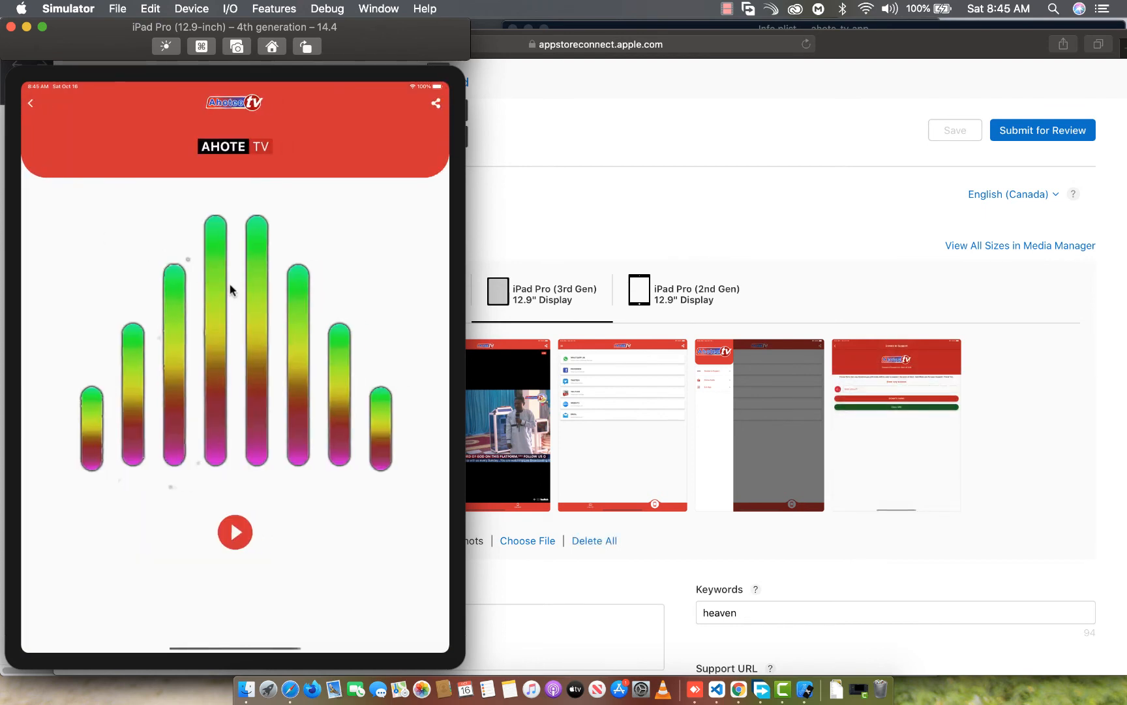
{"action": "key", "text": "super+s"}
{"action": "left_click_drag", "start_coordinate": [501, 629], "coordinate": [988, 443]}
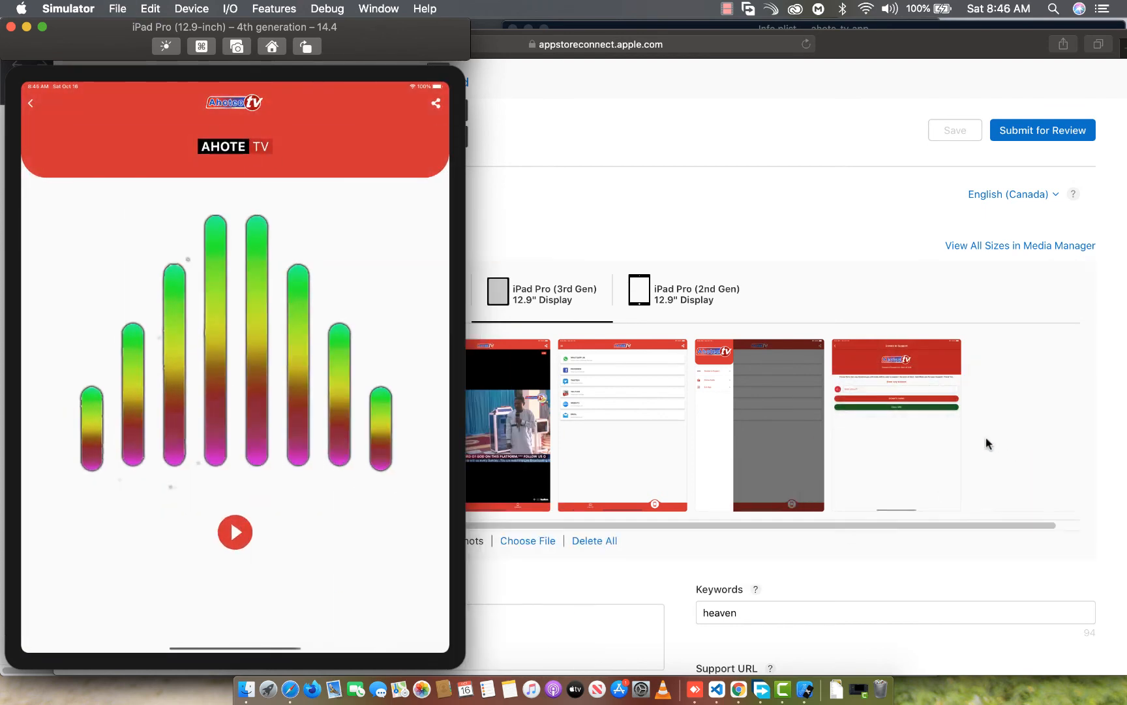
{"action": "left_click", "coordinate": [31, 108]}
Capture the app's exit confirmation on the iPad simulator, add it to the iPad Pro (3rd Gen) screenshots, and dismiss the prompt
{"action": "left_click", "coordinate": [38, 105]}
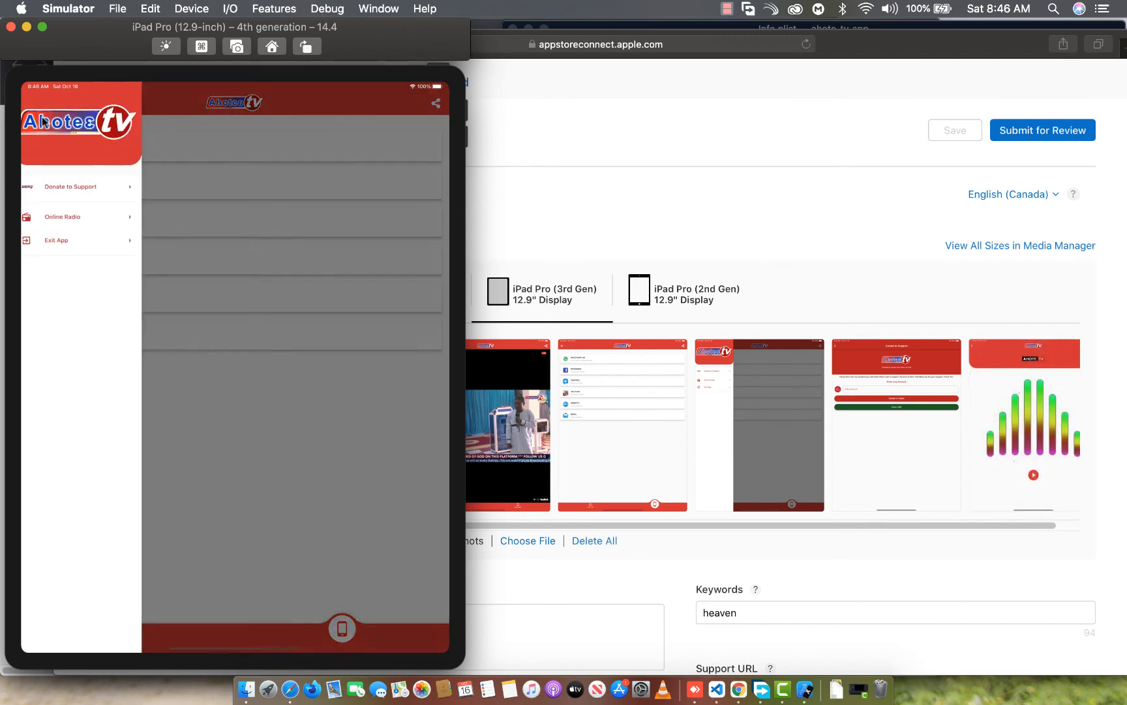
{"action": "left_click", "coordinate": [60, 241]}
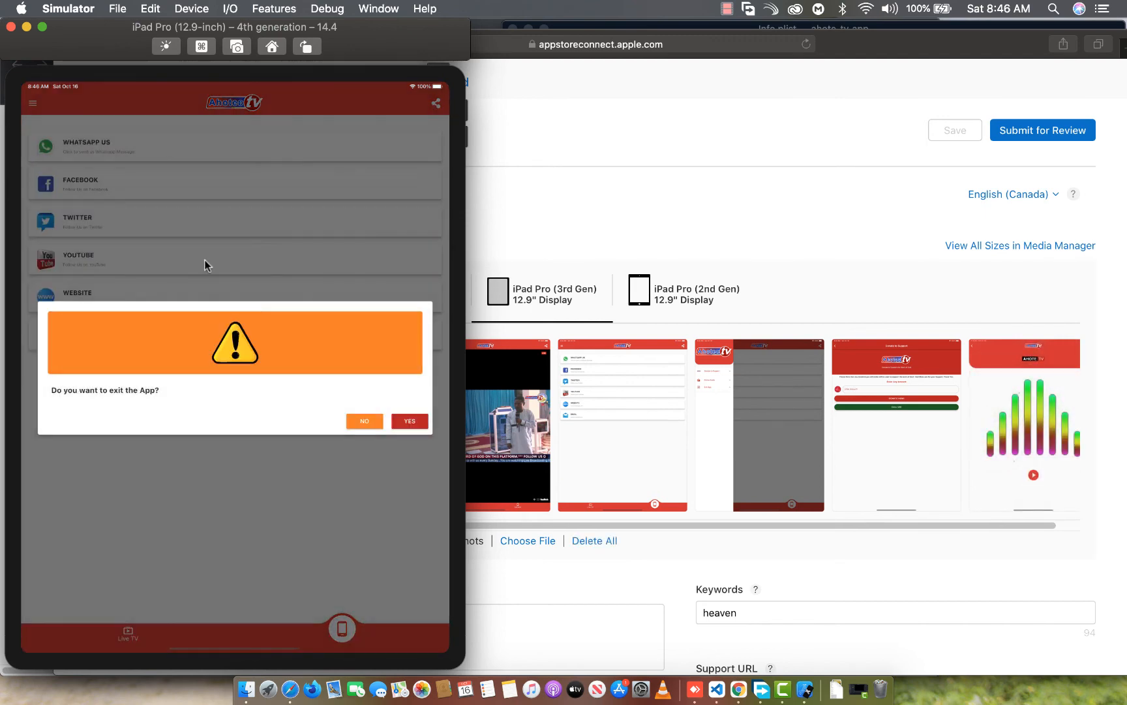
{"action": "key", "text": "super+s"}
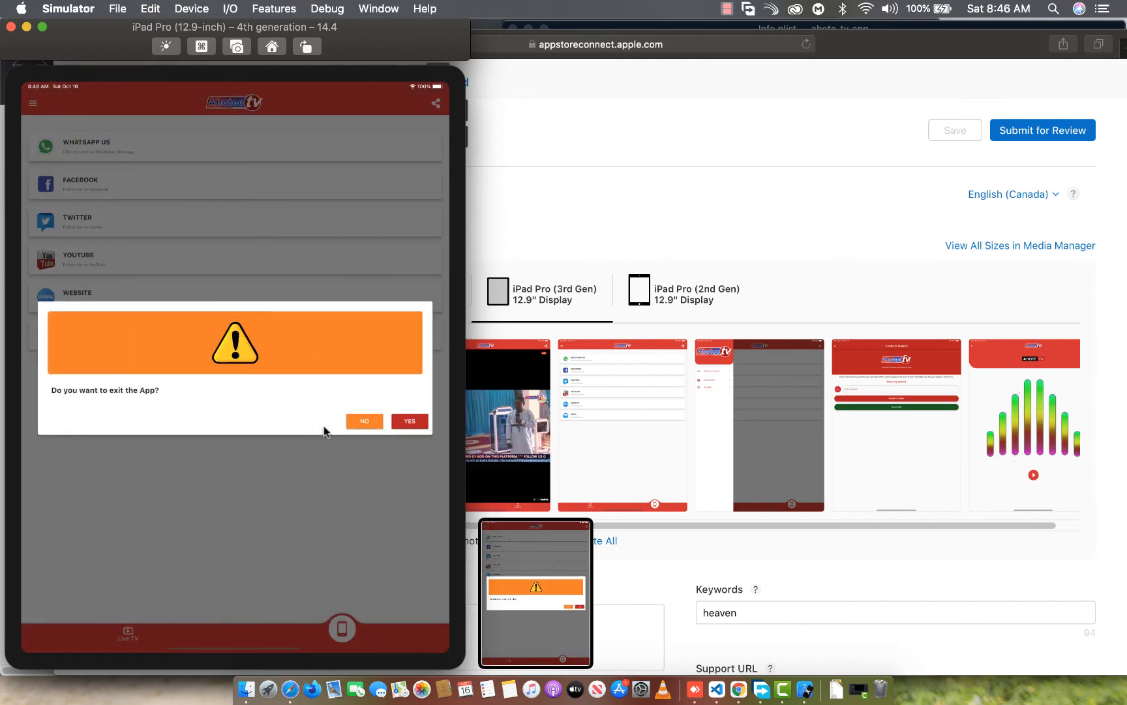
{"action": "left_click_drag", "start_coordinate": [541, 577], "coordinate": [1031, 417]}
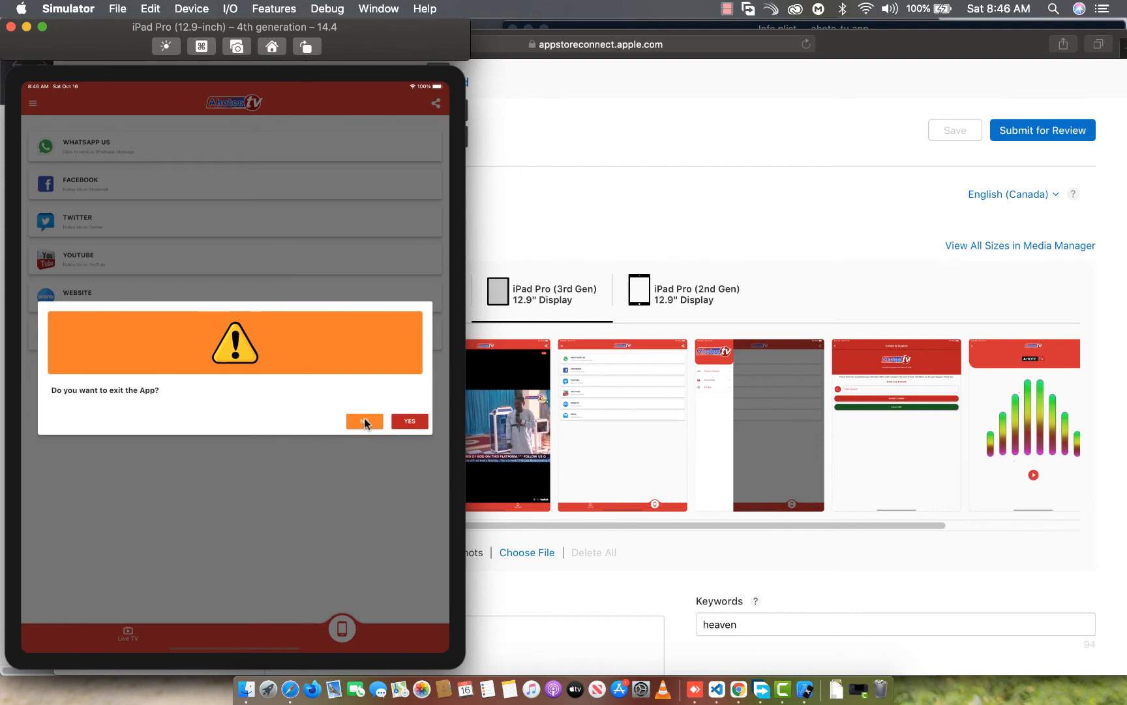
{"action": "left_click", "coordinate": [28, 160]}
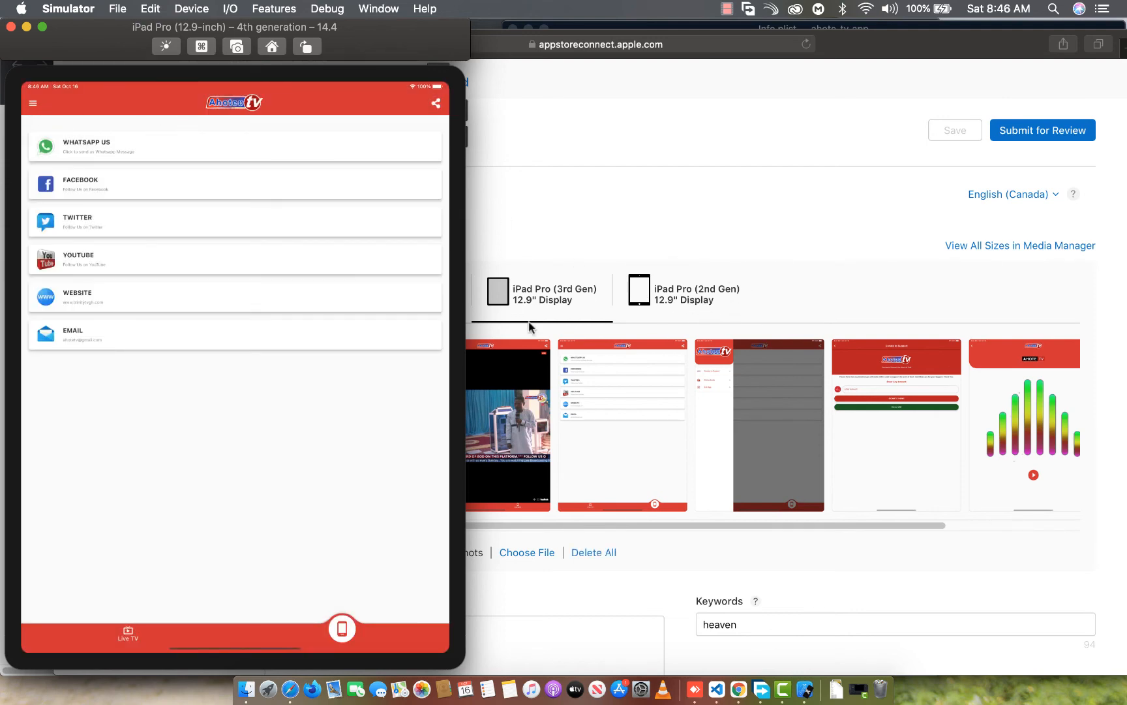
Show the iPad Pro (2nd Gen) 12.9" display's screenshot set and return to the iPad simulator
{"action": "left_click", "coordinate": [681, 311]}
{"action": "left_click", "coordinate": [681, 310]}
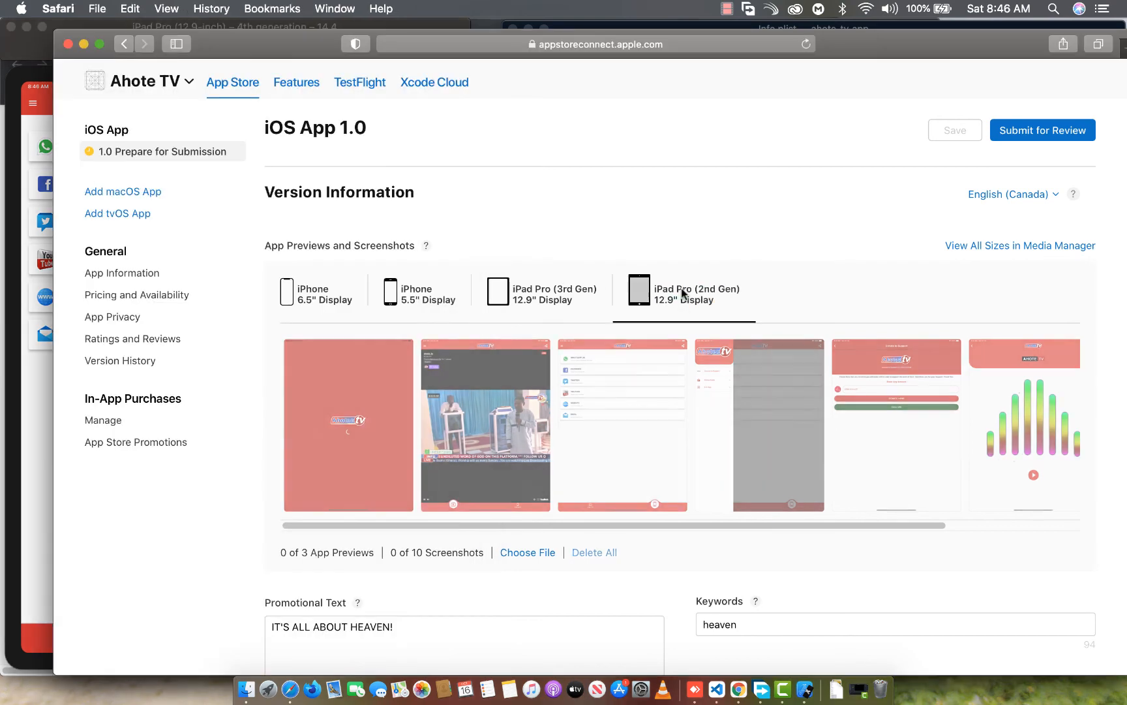
{"action": "left_click", "coordinate": [522, 302]}
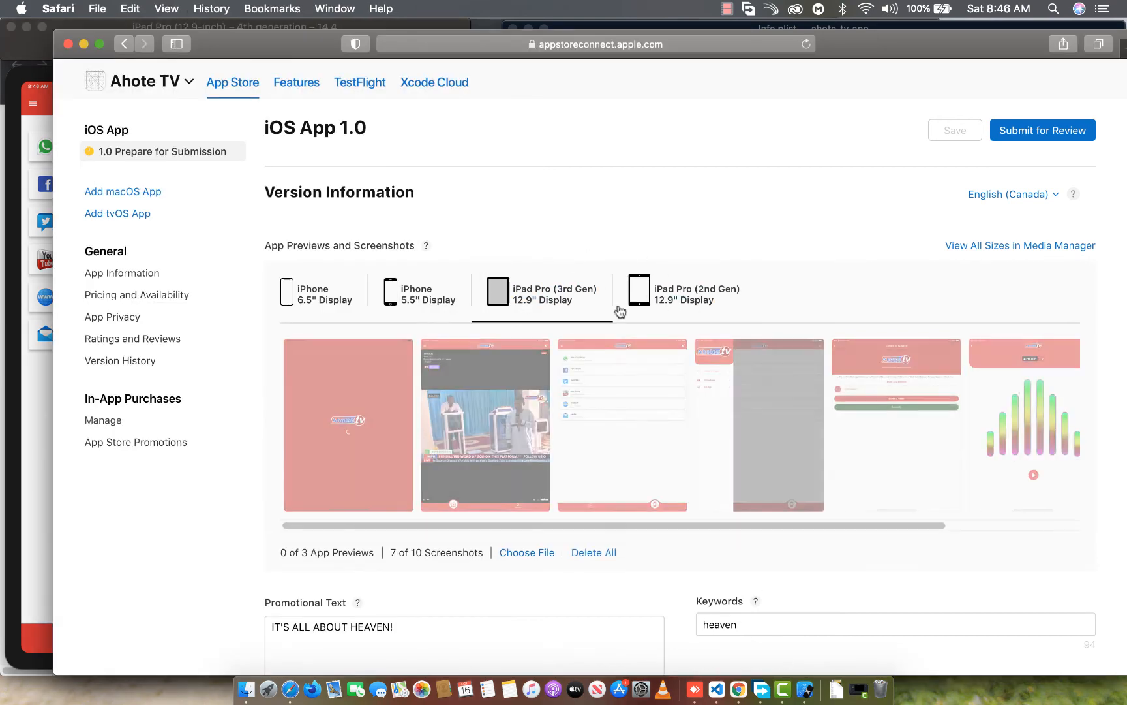
{"action": "left_click", "coordinate": [685, 287]}
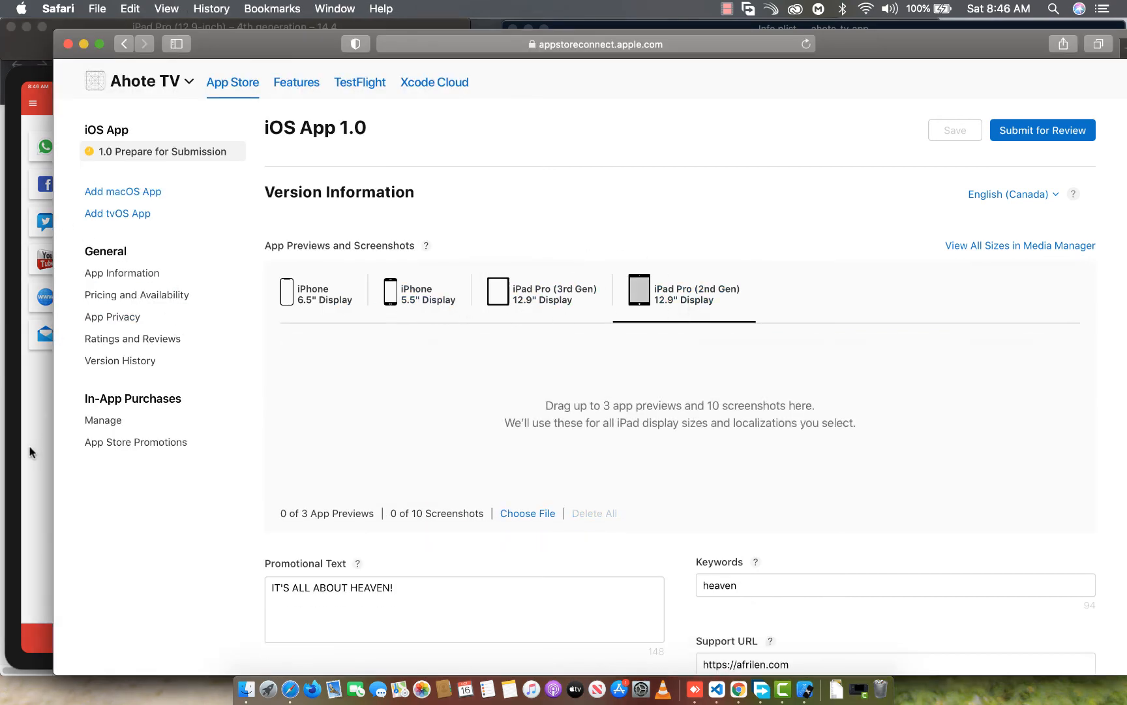
{"action": "left_click", "coordinate": [30, 452]}
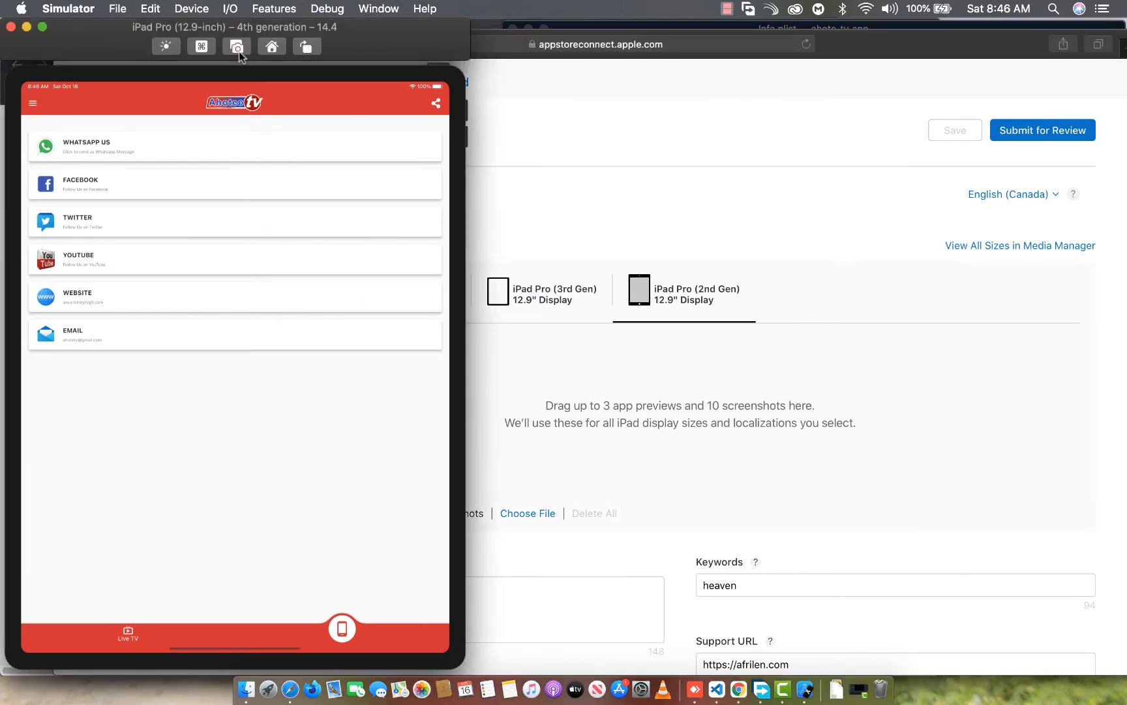
Try to close Ahote TV in the iPad simulator's app switcher and reopen it from the home screen
{"action": "double_click", "coordinate": [272, 47]}
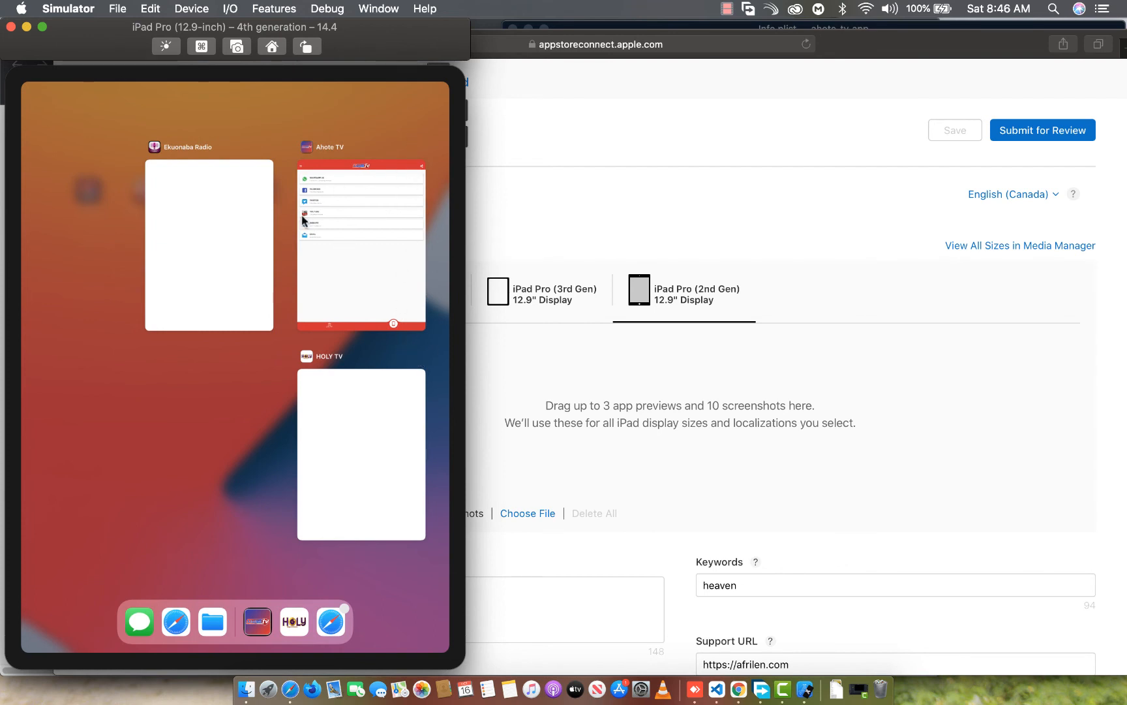
{"action": "left_click_drag", "start_coordinate": [329, 268], "coordinate": [195, 455]}
{"action": "left_click", "coordinate": [195, 455]}
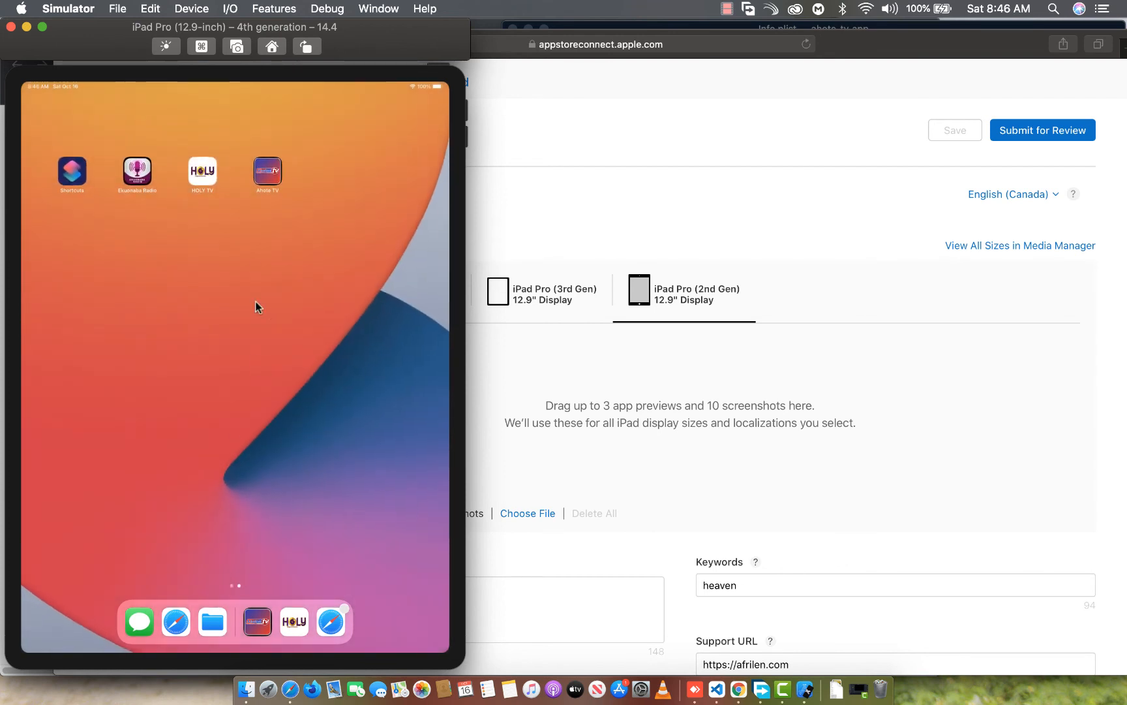
{"action": "left_click", "coordinate": [264, 173]}
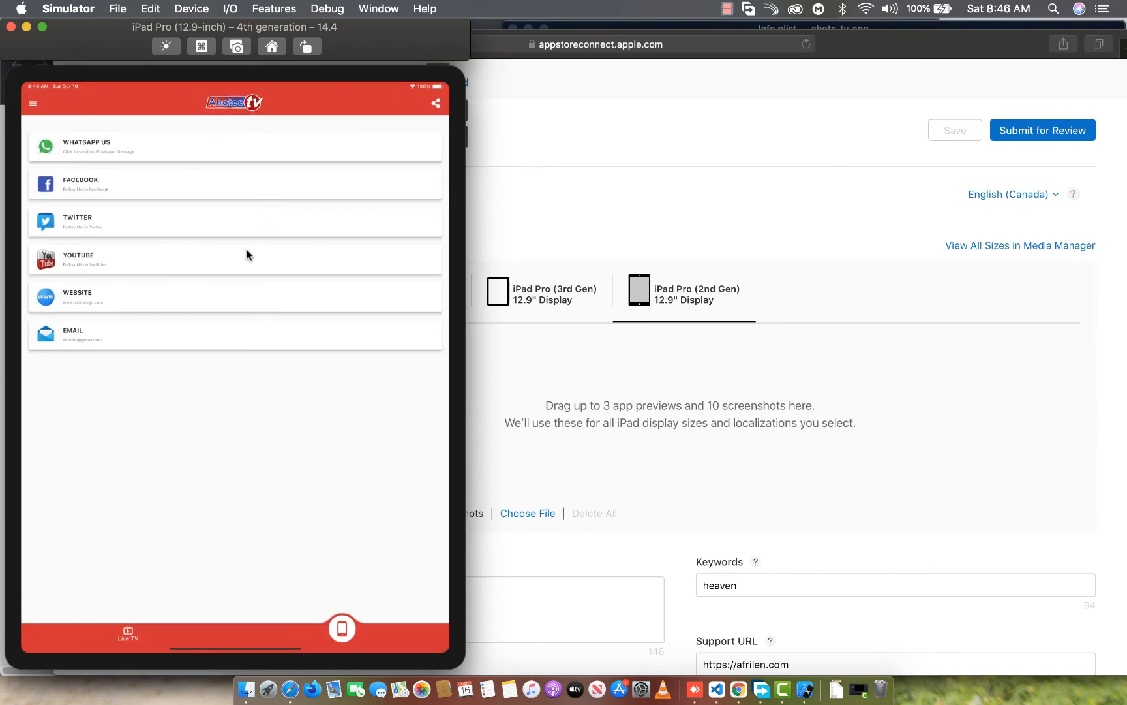
Capture the iPad Live TV page, add it to the iPad Pro (2nd Gen) screenshots, and accept the localizations notice
{"action": "left_click", "coordinate": [128, 631]}
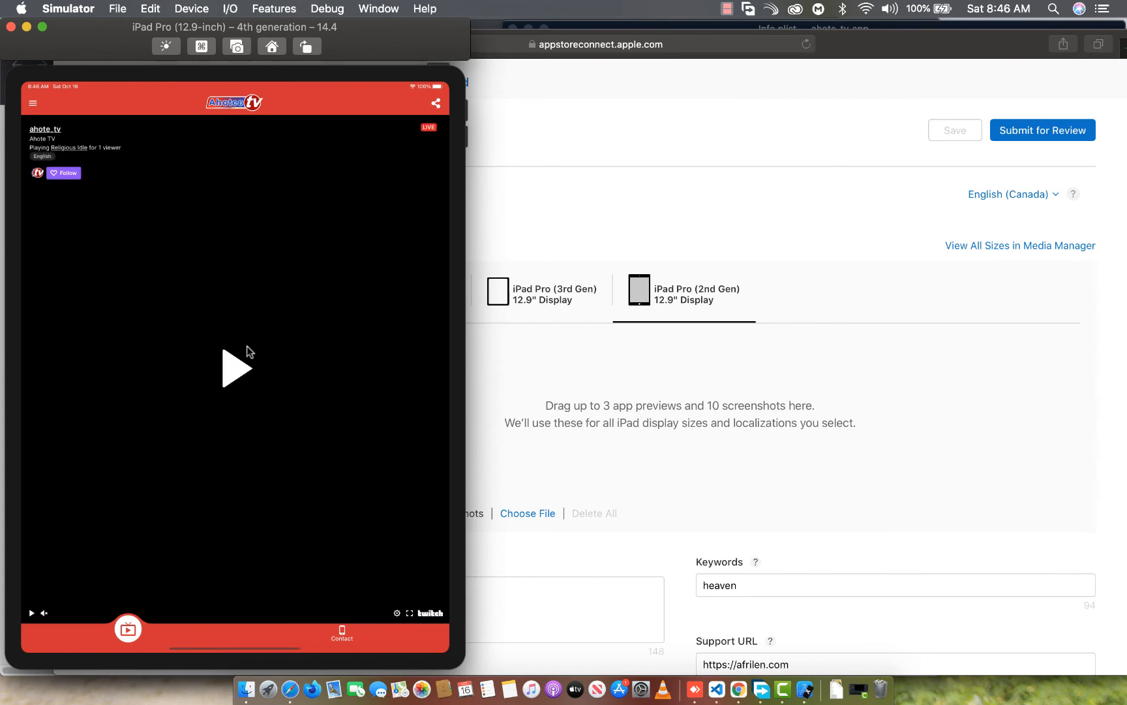
{"action": "key", "text": "super+s"}
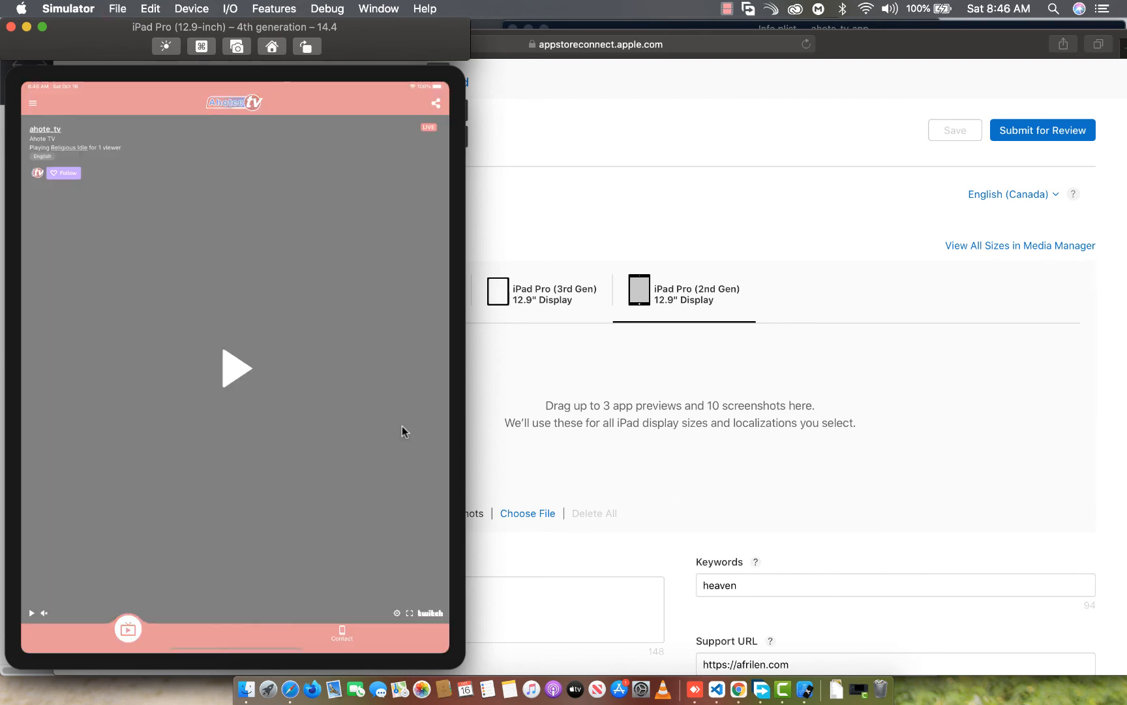
{"action": "left_click_drag", "start_coordinate": [572, 586], "coordinate": [594, 390]}
{"action": "left_click", "coordinate": [755, 456]}
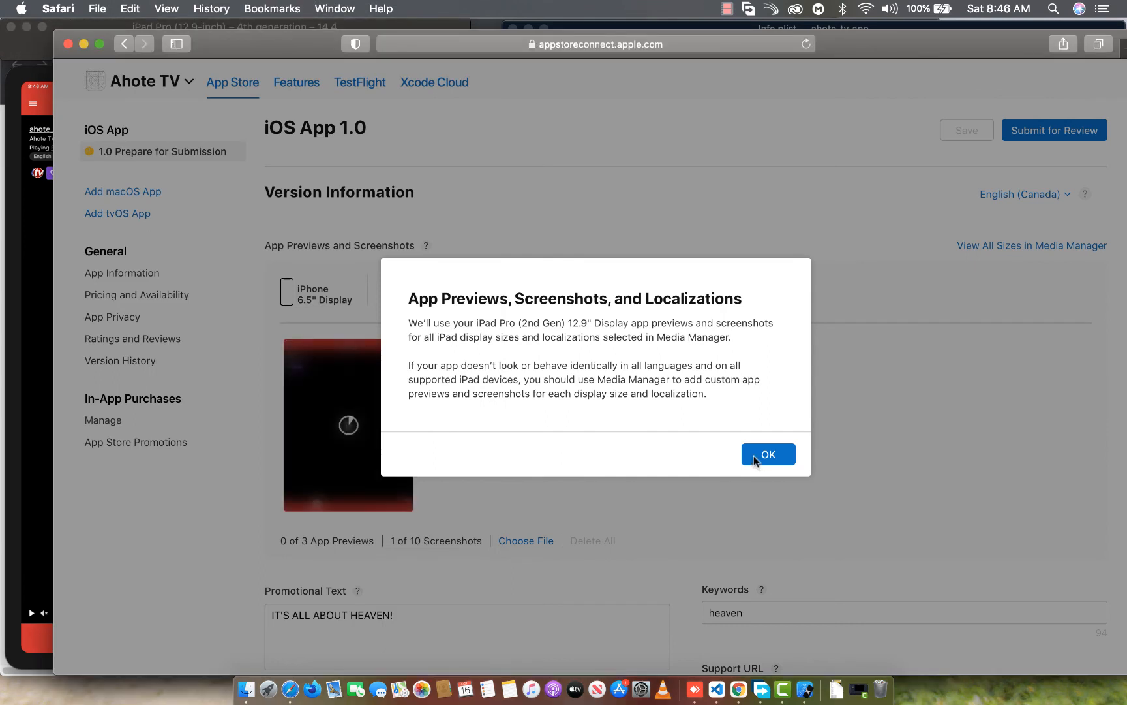
{"action": "left_click", "coordinate": [756, 459]}
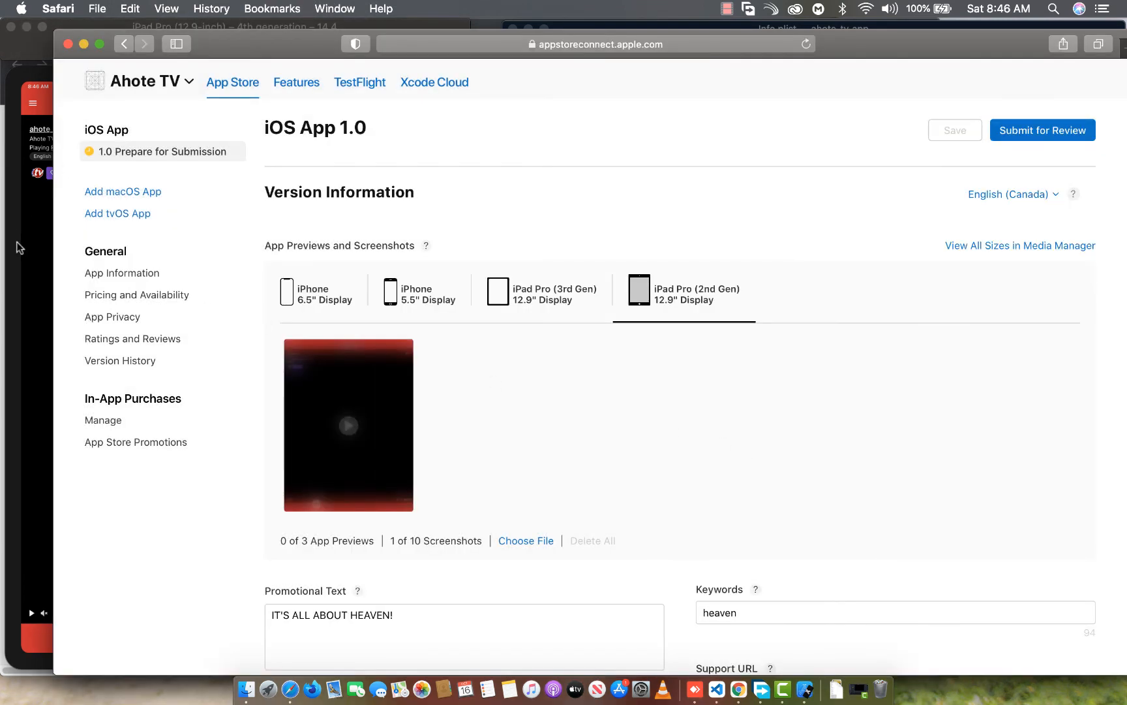
Capture the app's Contact page on the iPad simulator and add it to the iPad Pro (2nd Gen) screenshots
{"action": "left_click", "coordinate": [36, 218]}
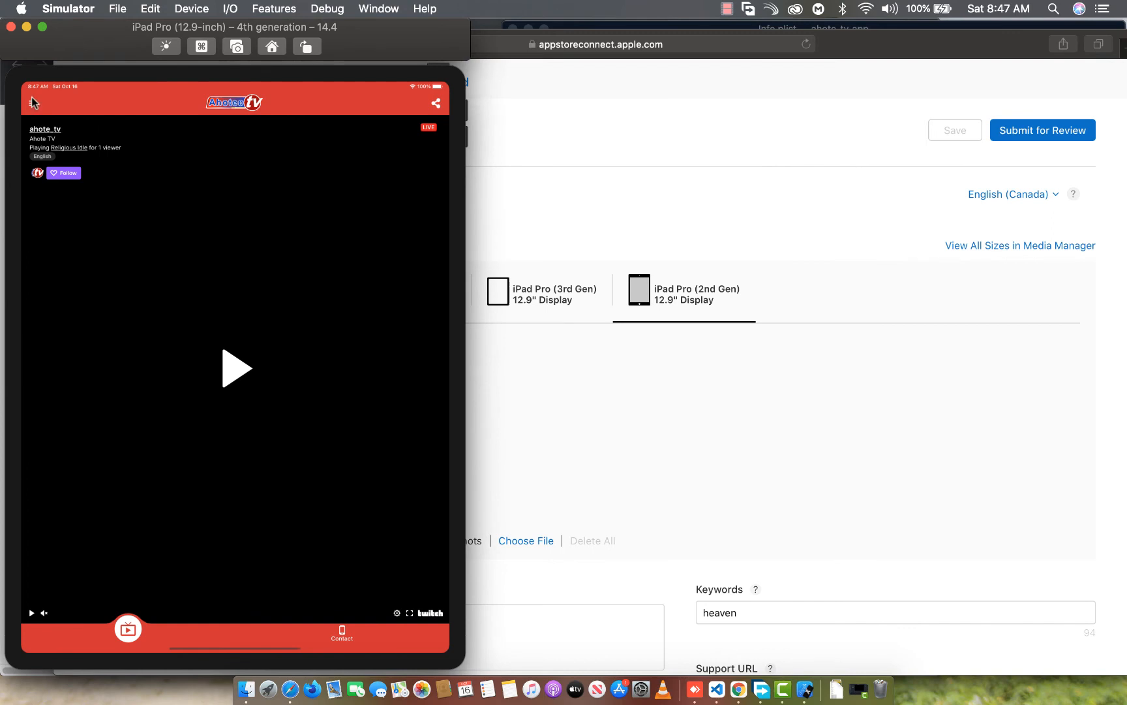
{"action": "left_click", "coordinate": [341, 631]}
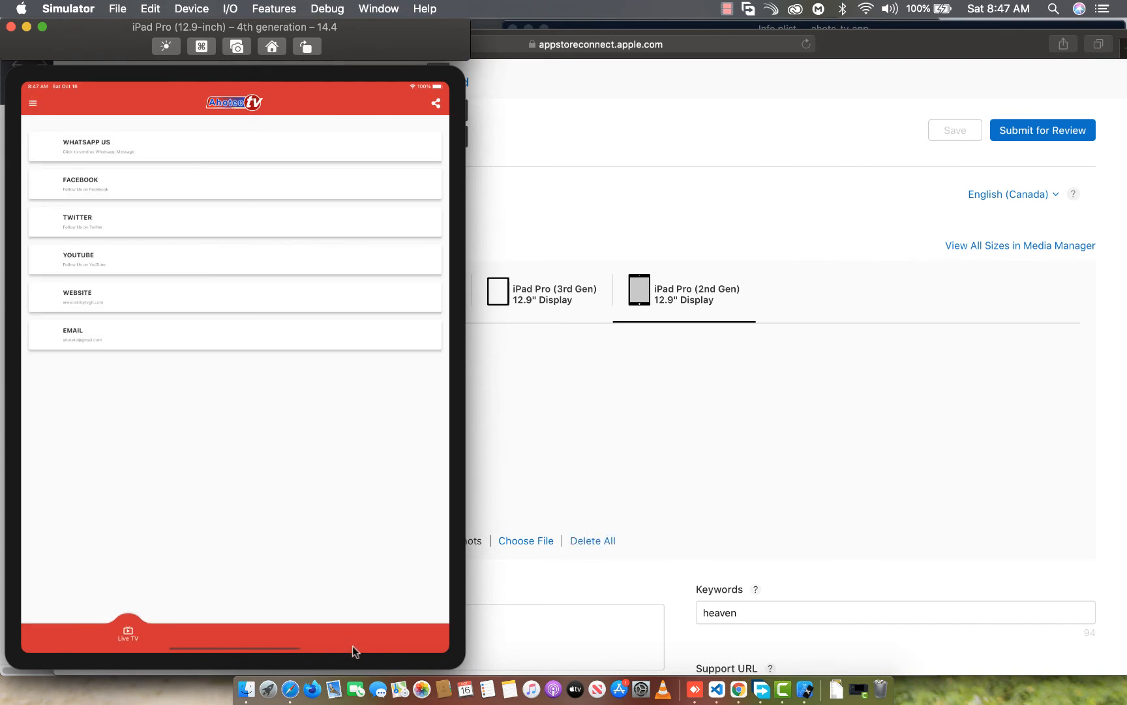
{"action": "key", "text": "super+s"}
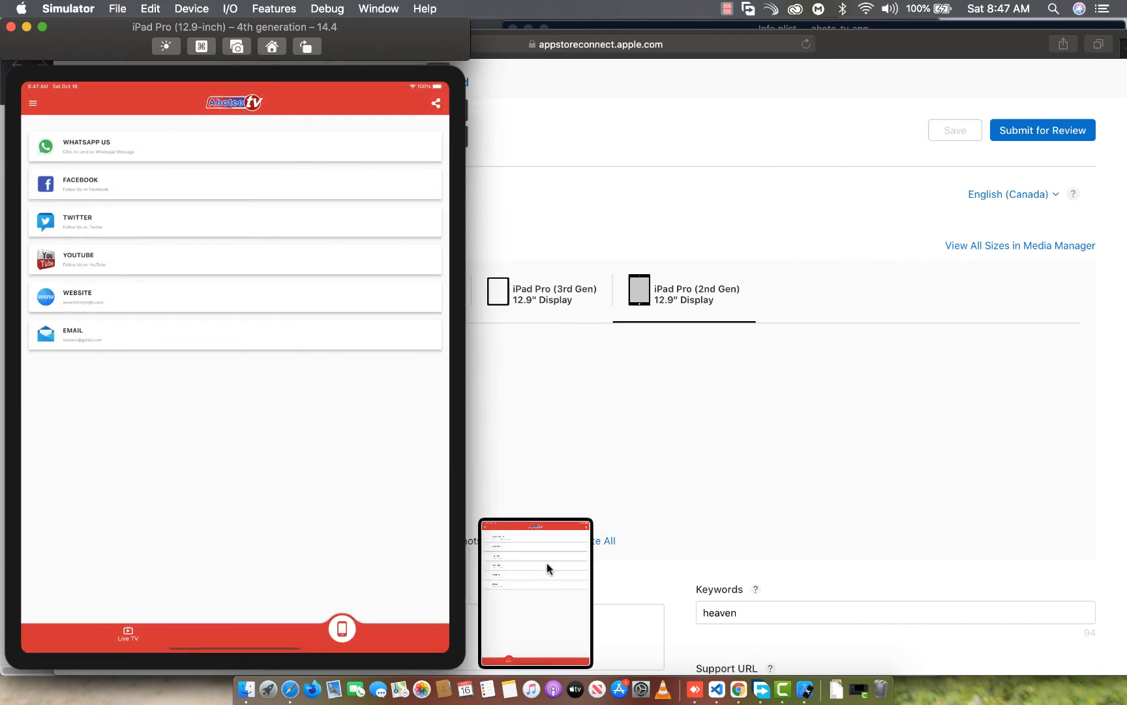
{"action": "key", "text": "super+s"}
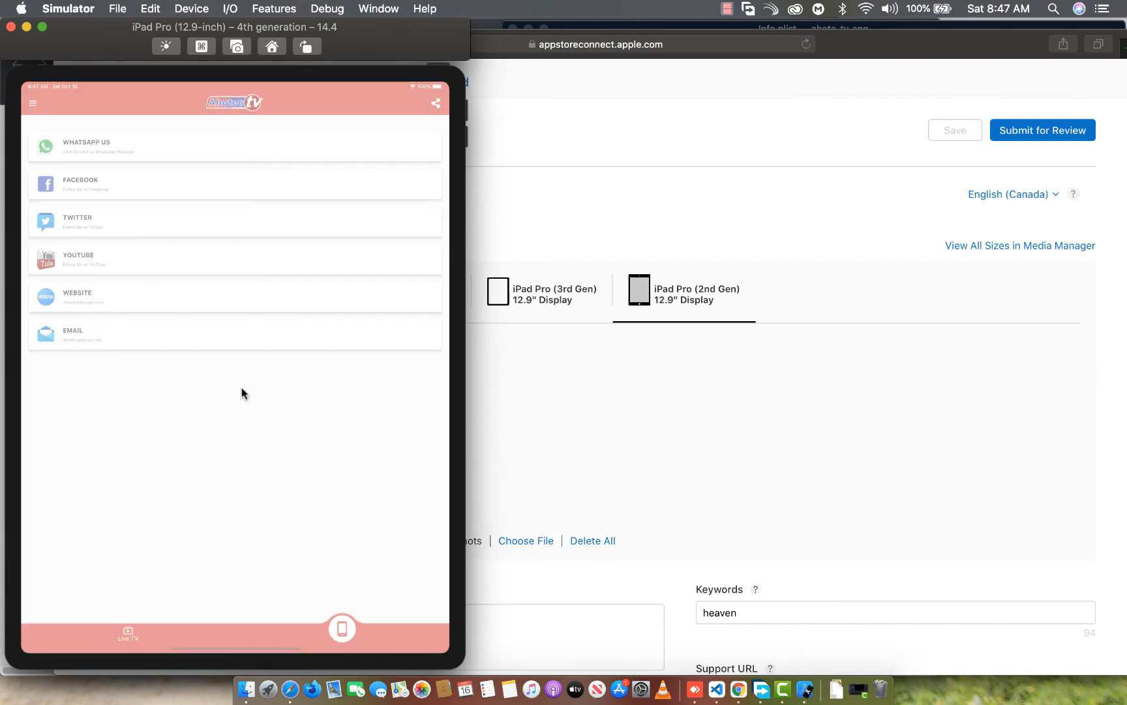
{"action": "left_click_drag", "start_coordinate": [628, 412], "coordinate": [626, 410]}
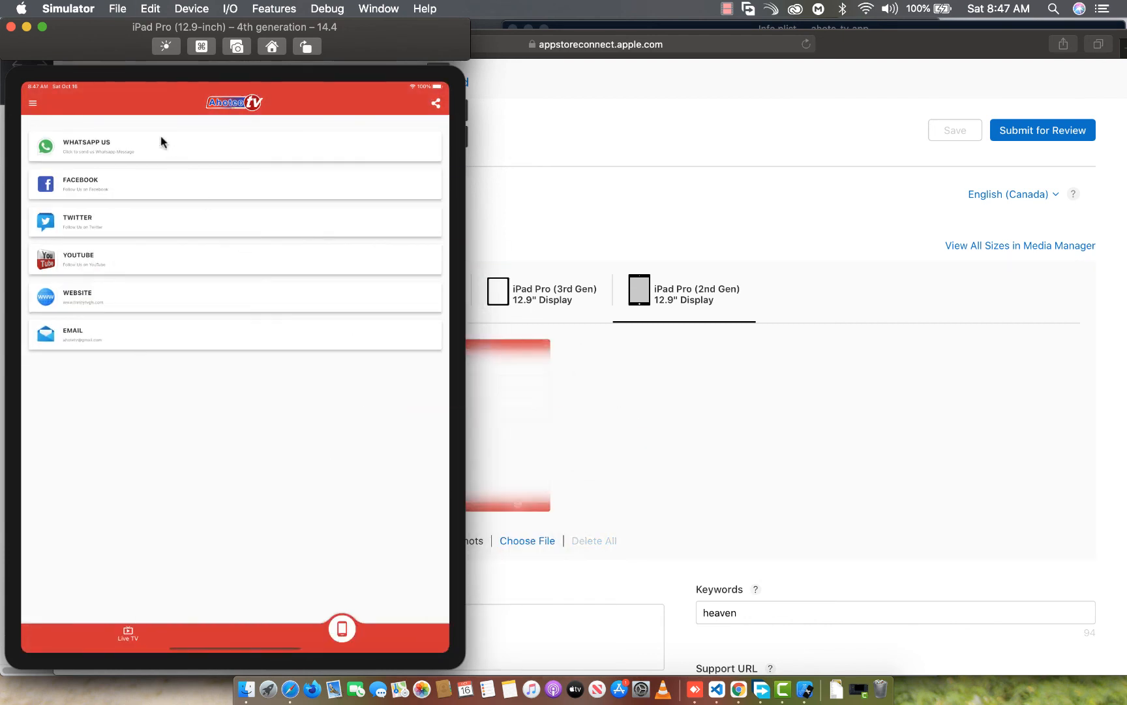
Capture the app's opened navigation drawer on the iPad simulator and add it to the iPad Pro (2nd Gen) screenshots
{"action": "left_click", "coordinate": [33, 105]}
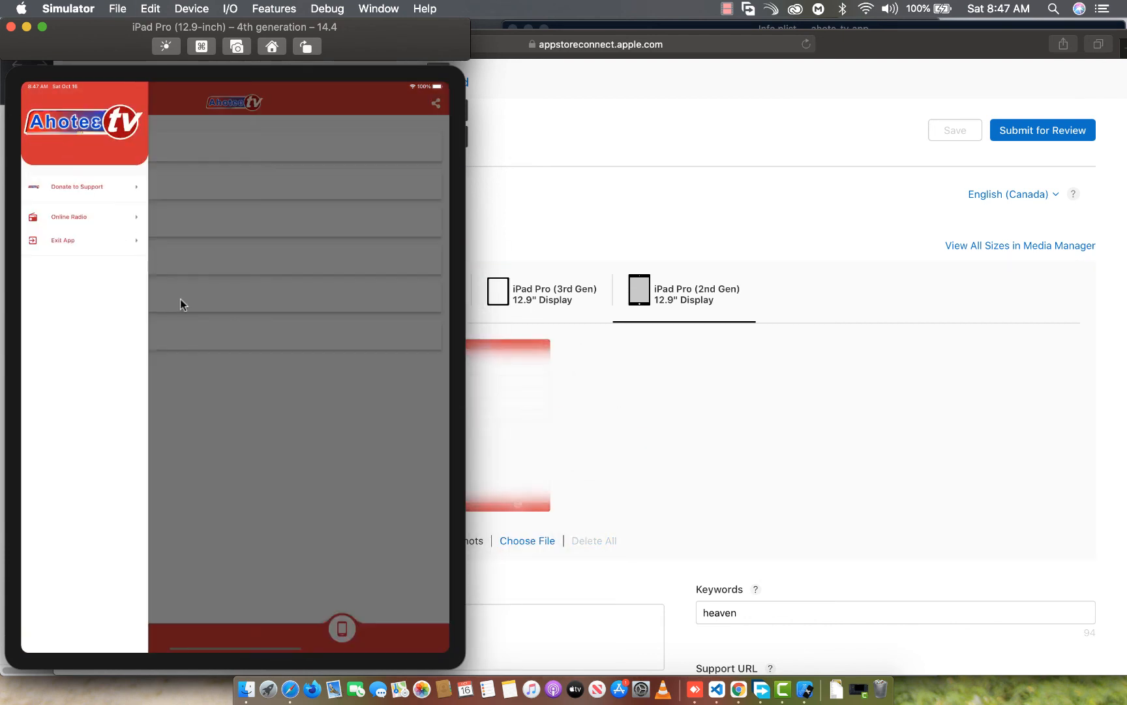
{"action": "key", "text": "super+s"}
{"action": "left_click_drag", "start_coordinate": [536, 593], "coordinate": [623, 420]}
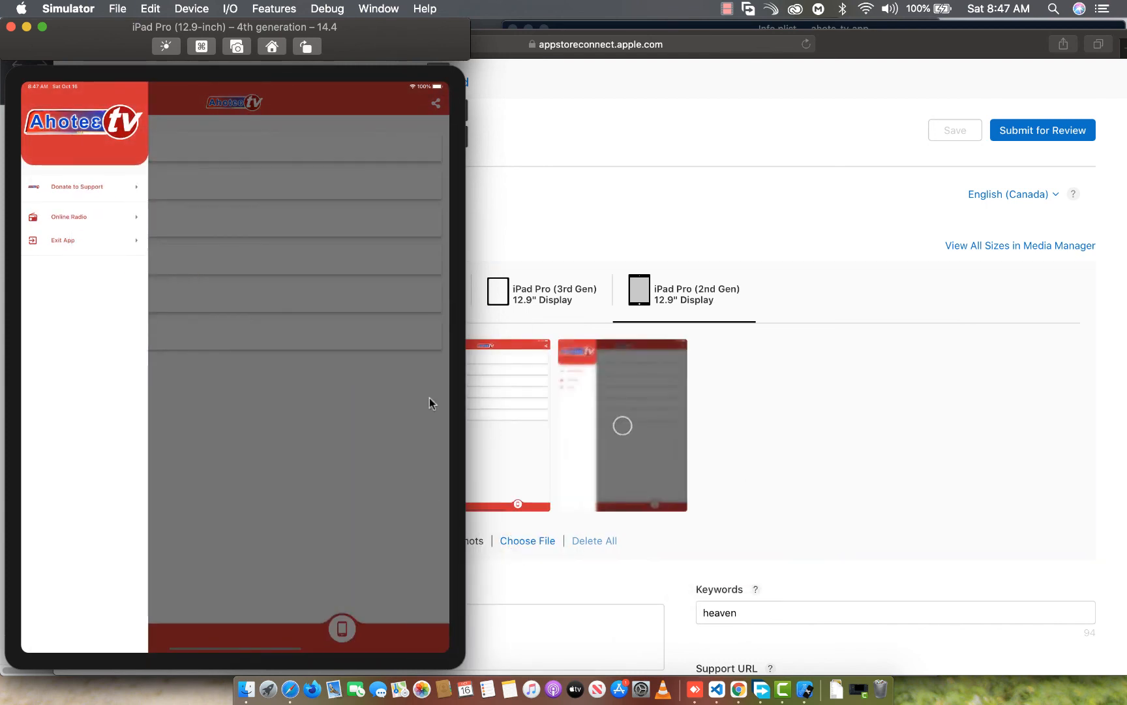
Capture the iPad Donate to Support page, add it to the iPad Pro (2nd Gen) screenshots, and return to the navigation drawer
{"action": "left_click", "coordinate": [69, 188]}
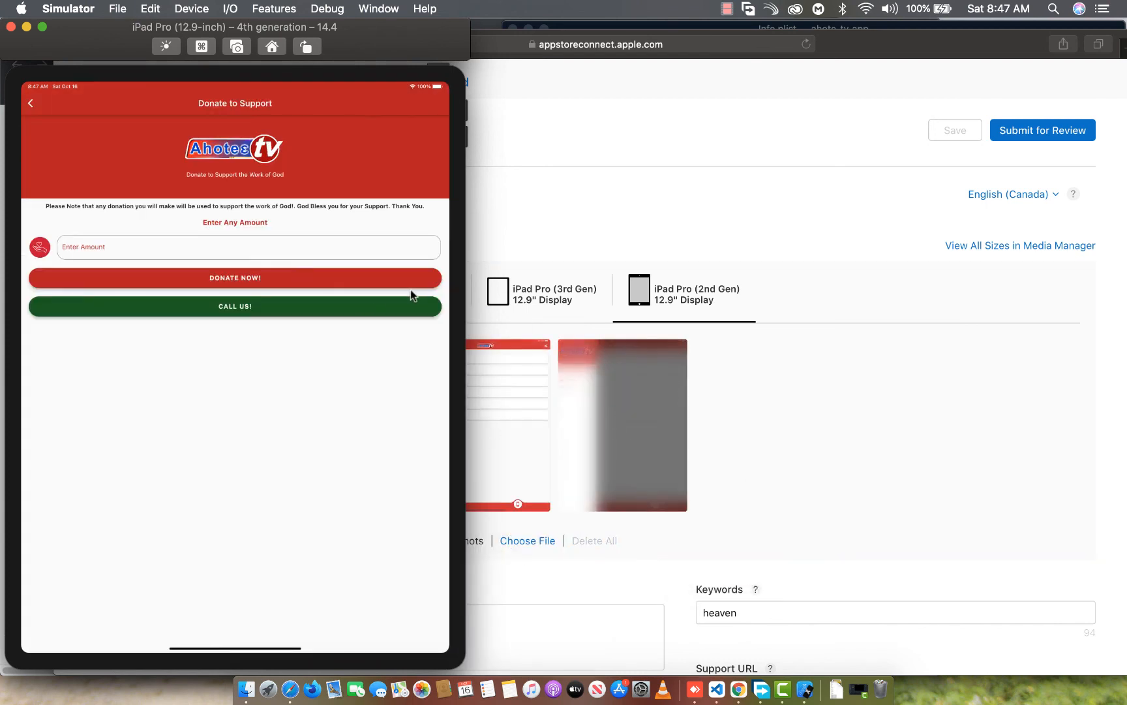
{"action": "key", "text": "super+s"}
{"action": "left_click_drag", "start_coordinate": [484, 575], "coordinate": [757, 372]}
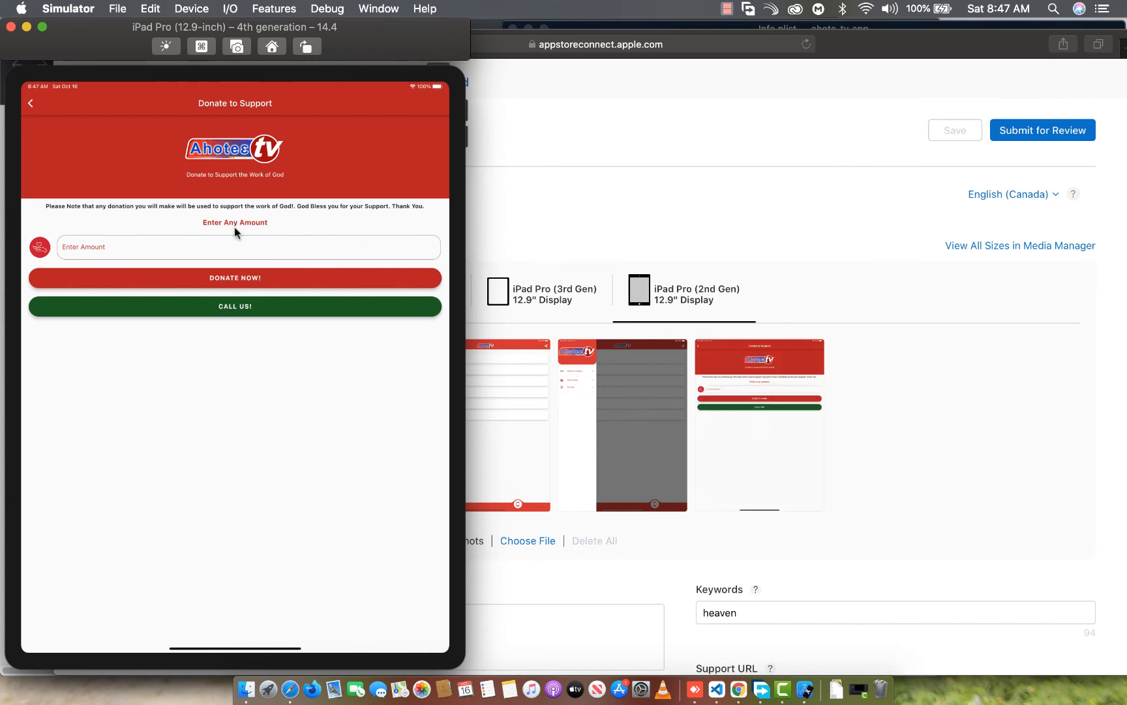
{"action": "left_click", "coordinate": [27, 104]}
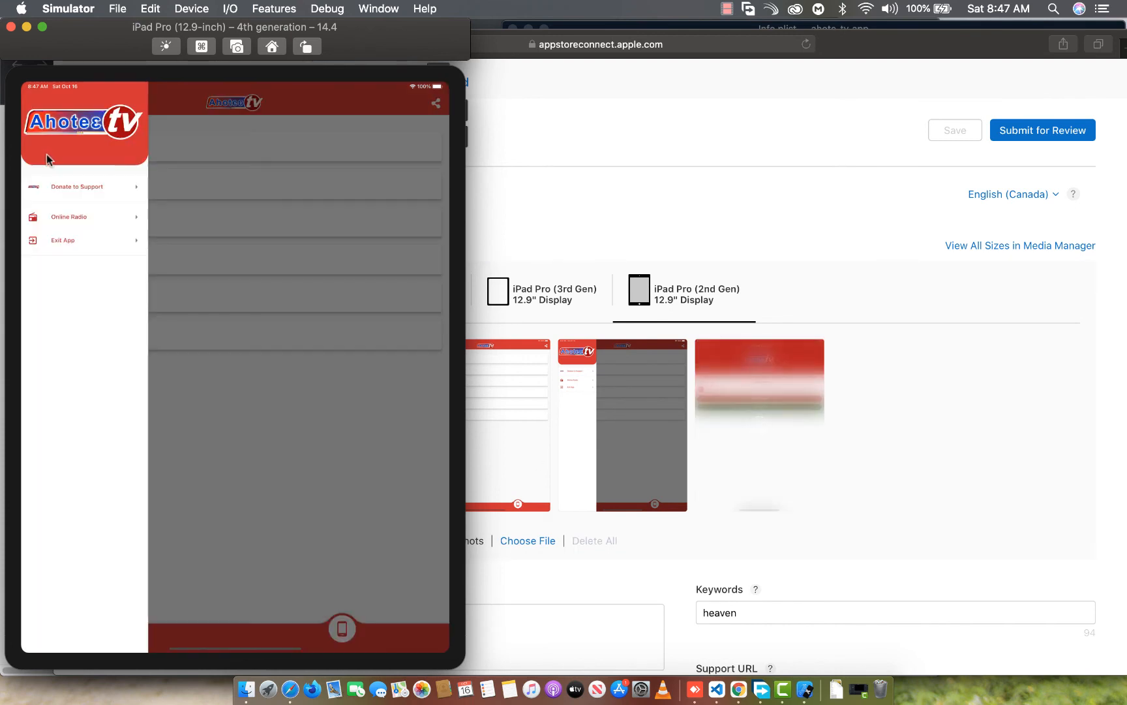
Capture the iPad Online Radio page, add it to the iPad Pro (2nd Gen) screenshots, and return to the Contact page
{"action": "left_click", "coordinate": [61, 220]}
{"action": "key", "text": "super+s"}
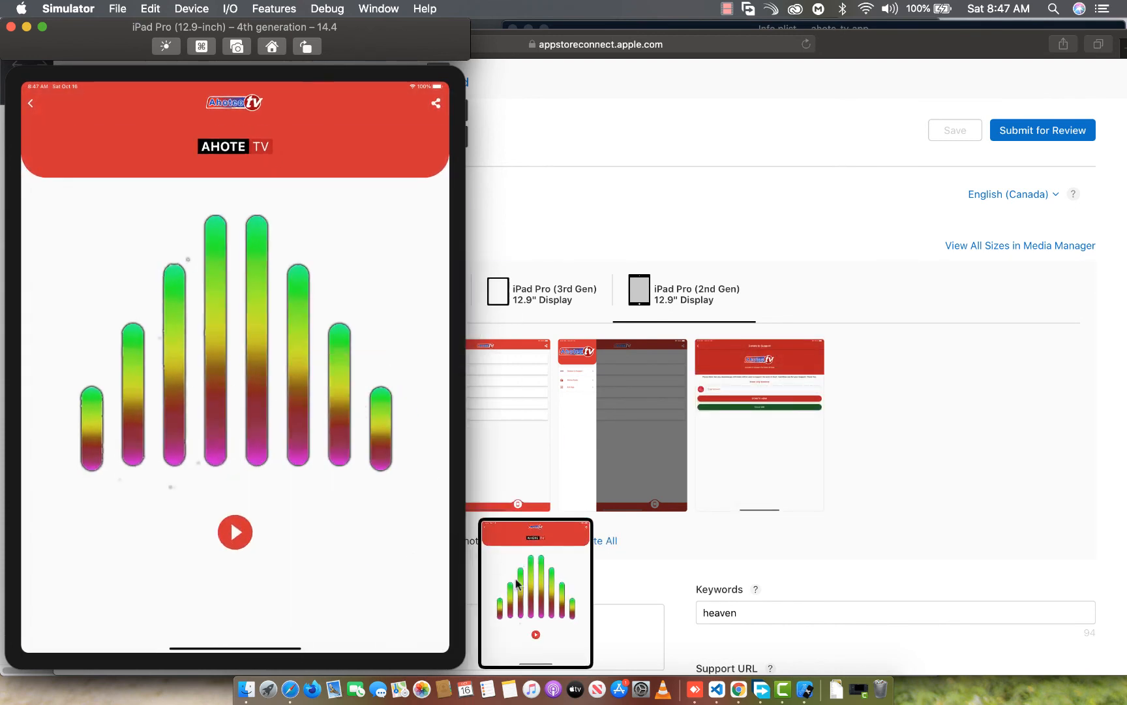
{"action": "left_click_drag", "start_coordinate": [518, 582], "coordinate": [894, 418]}
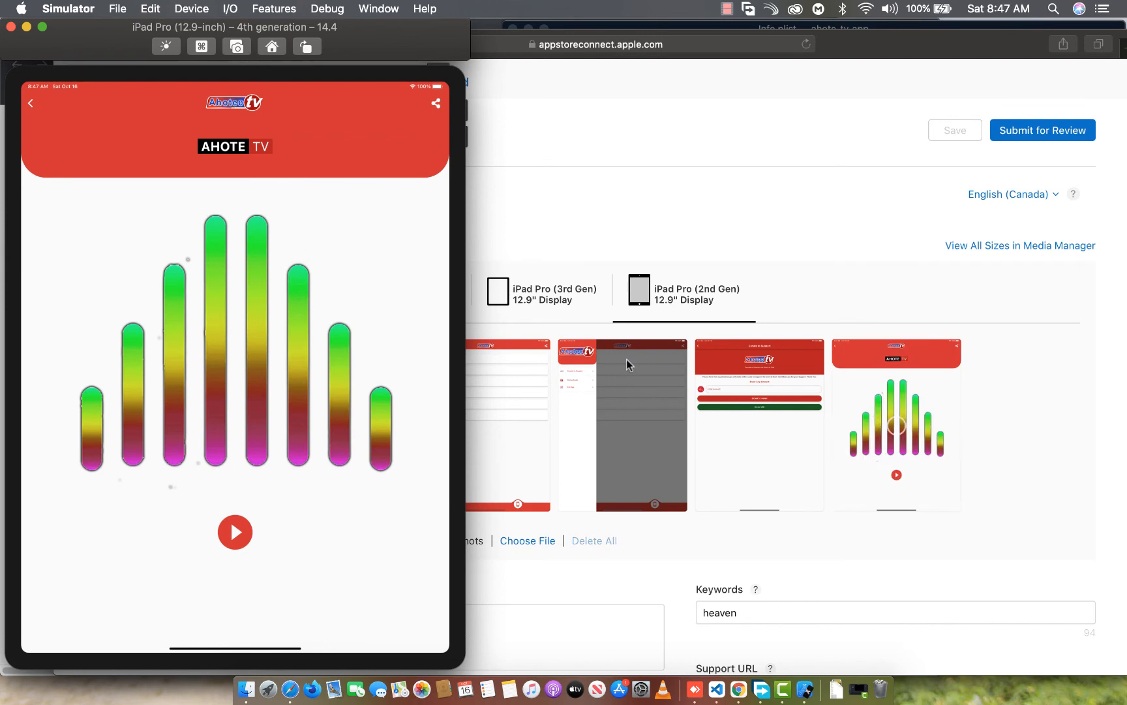
{"action": "left_click", "coordinate": [27, 105]}
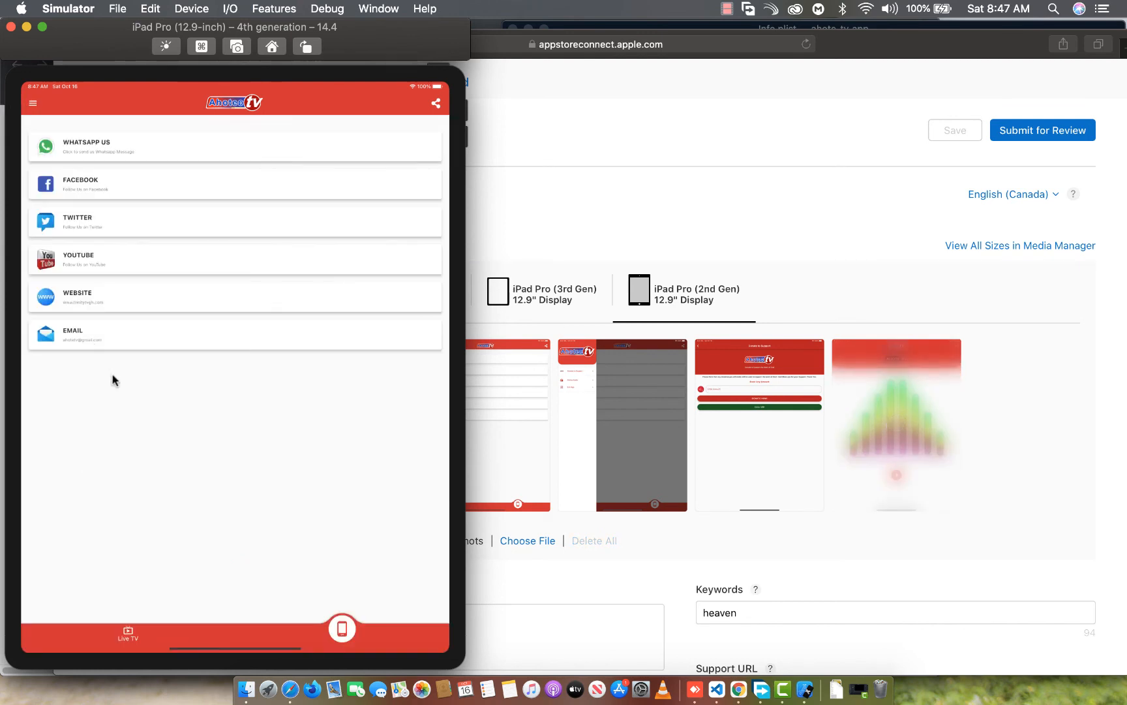
Capture the app's exit confirmation, add it to the iPad Pro (2nd Gen) screenshots, and return the simulator to the Contact page
{"action": "left_click", "coordinate": [32, 103]}
{"action": "left_click", "coordinate": [86, 243]}
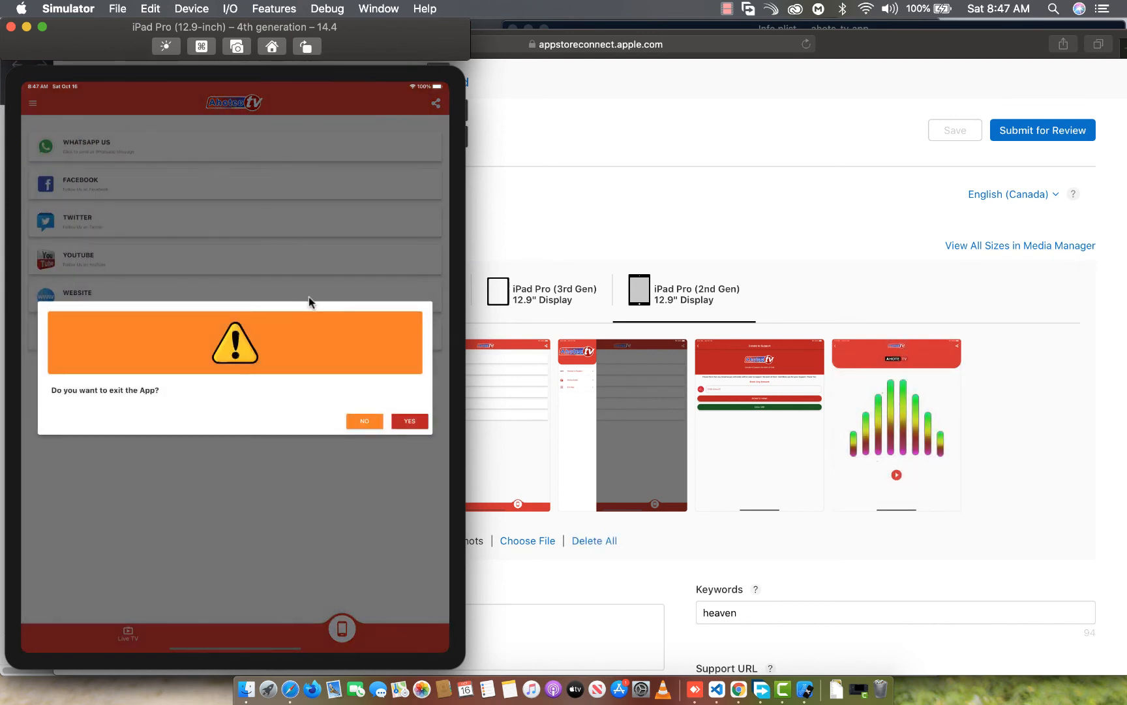
{"action": "key", "text": "super+s"}
{"action": "left_click_drag", "start_coordinate": [554, 587], "coordinate": [986, 495]}
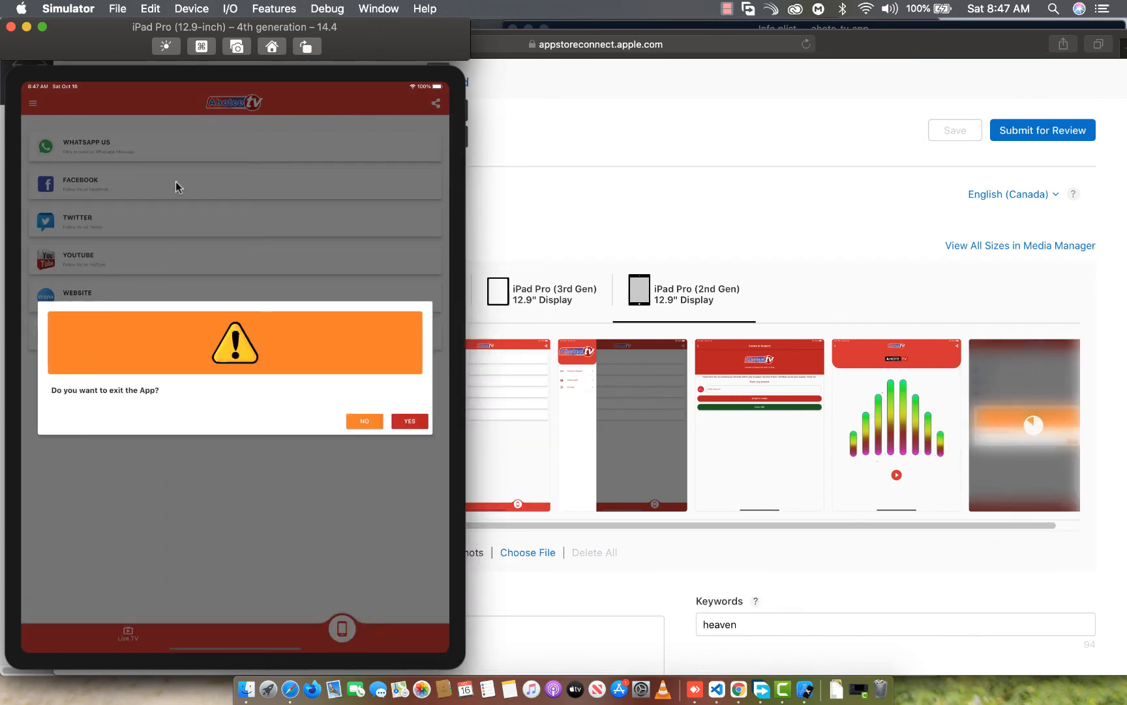
{"action": "left_click", "coordinate": [176, 187]}
{"action": "left_click", "coordinate": [35, 105]}
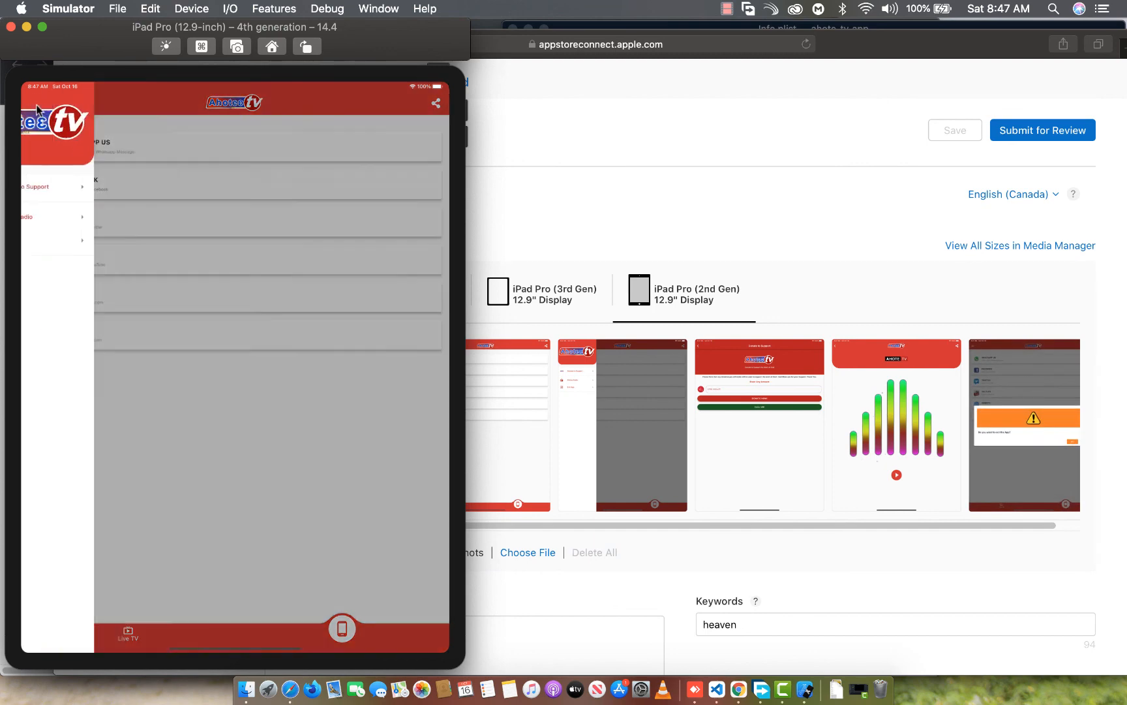
{"action": "left_click", "coordinate": [216, 219]}
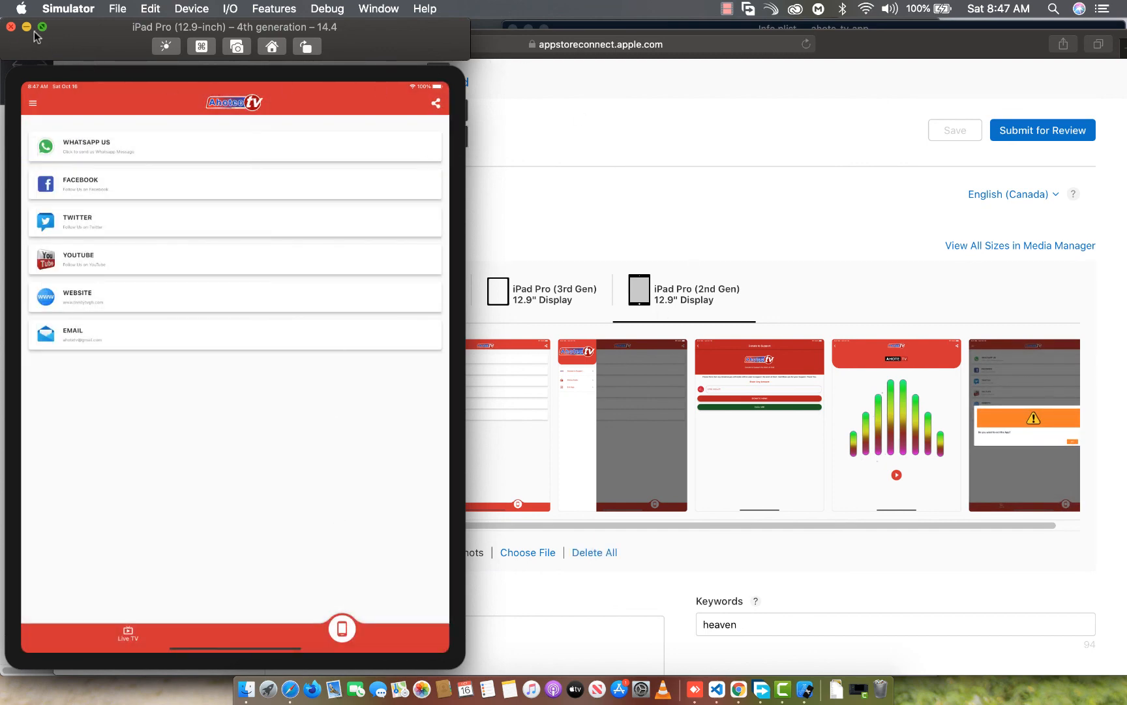
Close the iPad simulator, then look over the iOS App 1.0 version page and try to submit it for review
{"action": "left_click", "coordinate": [10, 26]}
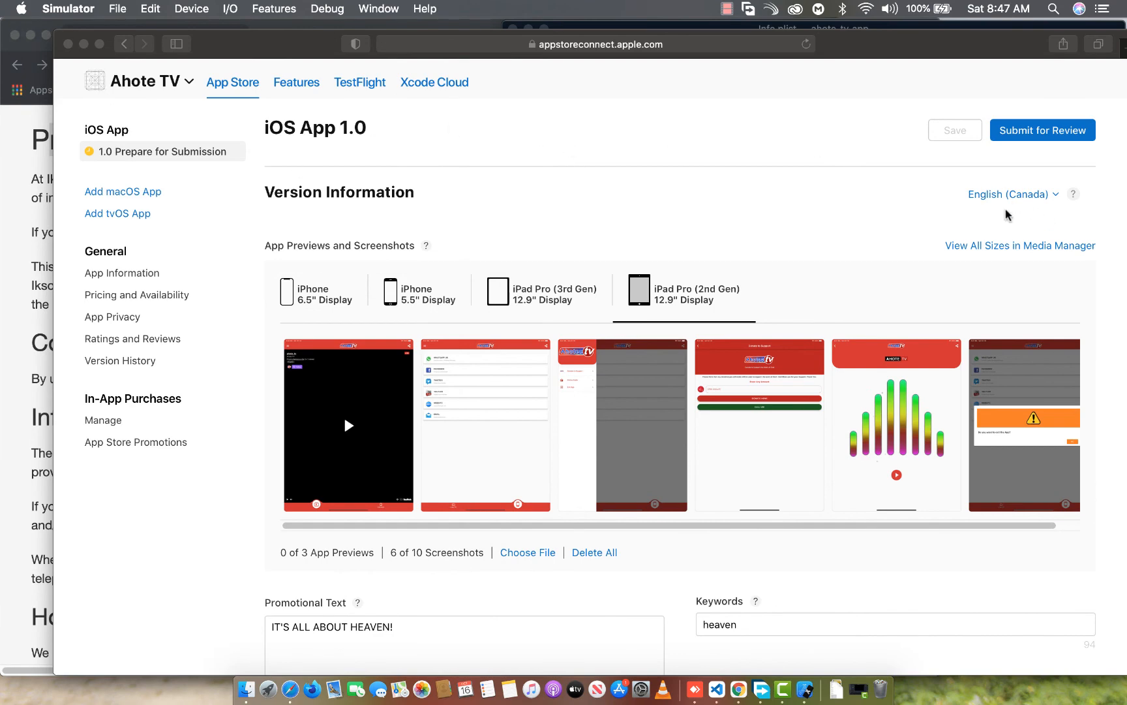
{"action": "scroll", "coordinate": [563, 346], "scroll_direction": "down", "scroll_amount": 10}
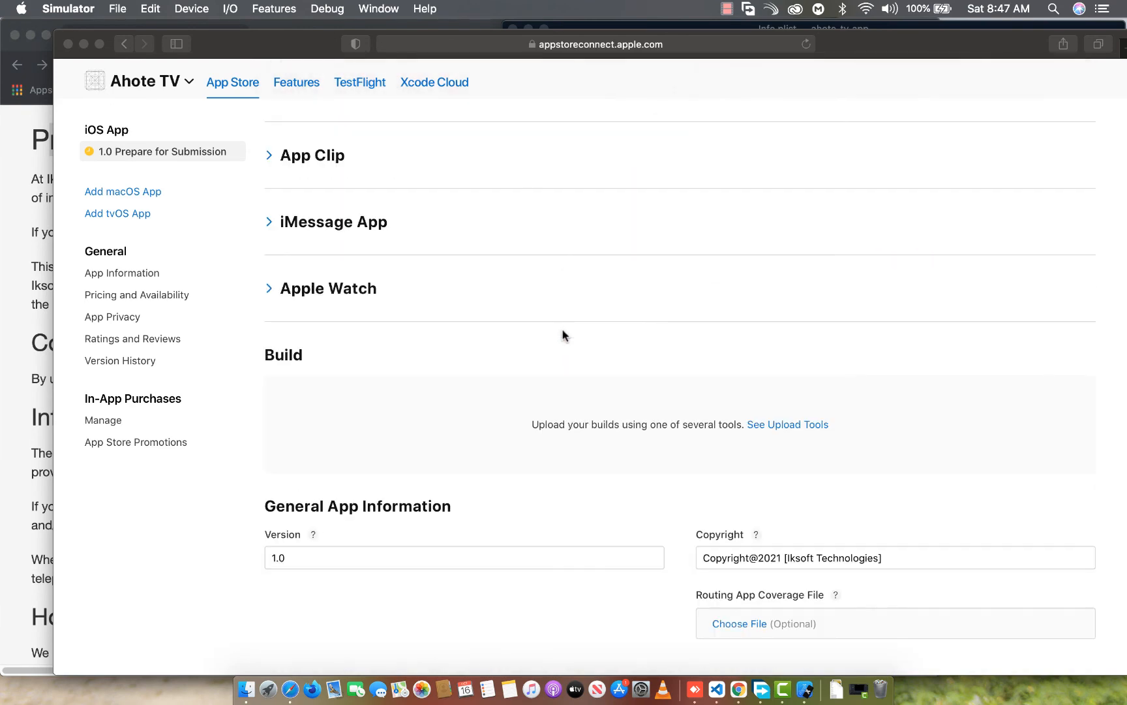
{"action": "scroll", "coordinate": [564, 333], "scroll_direction": "down", "scroll_amount": 5}
{"action": "scroll", "coordinate": [565, 327], "scroll_direction": "up", "scroll_amount": 20}
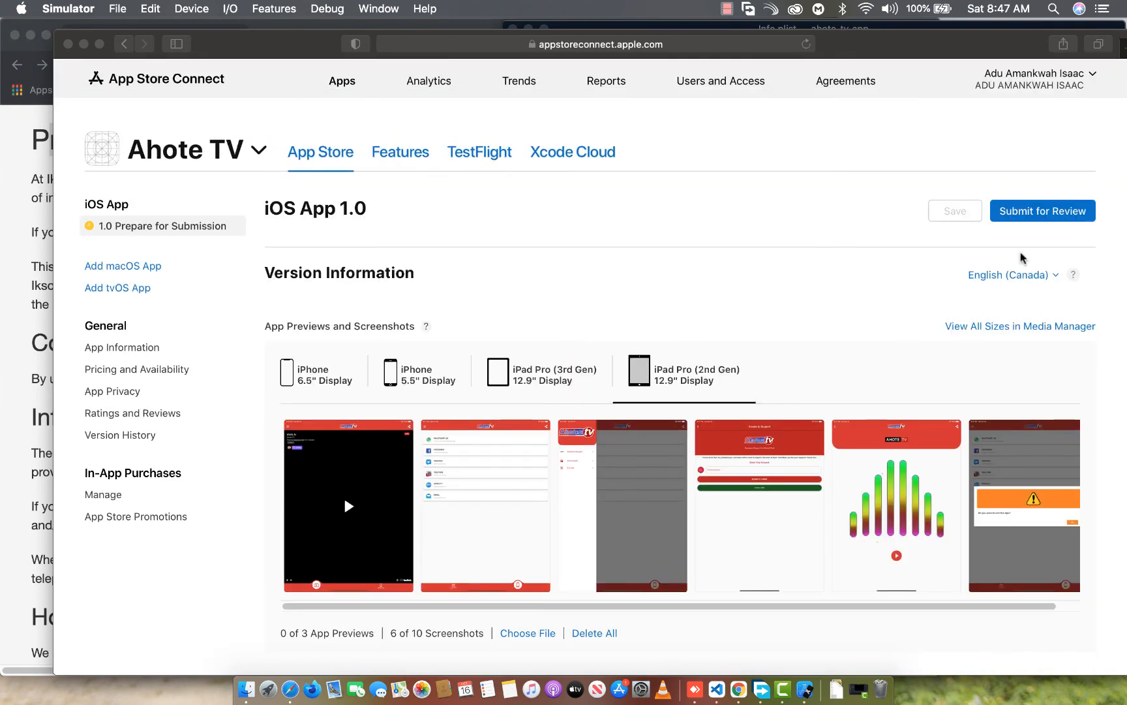
{"action": "scroll", "coordinate": [511, 378], "scroll_direction": "down", "scroll_amount": 10}
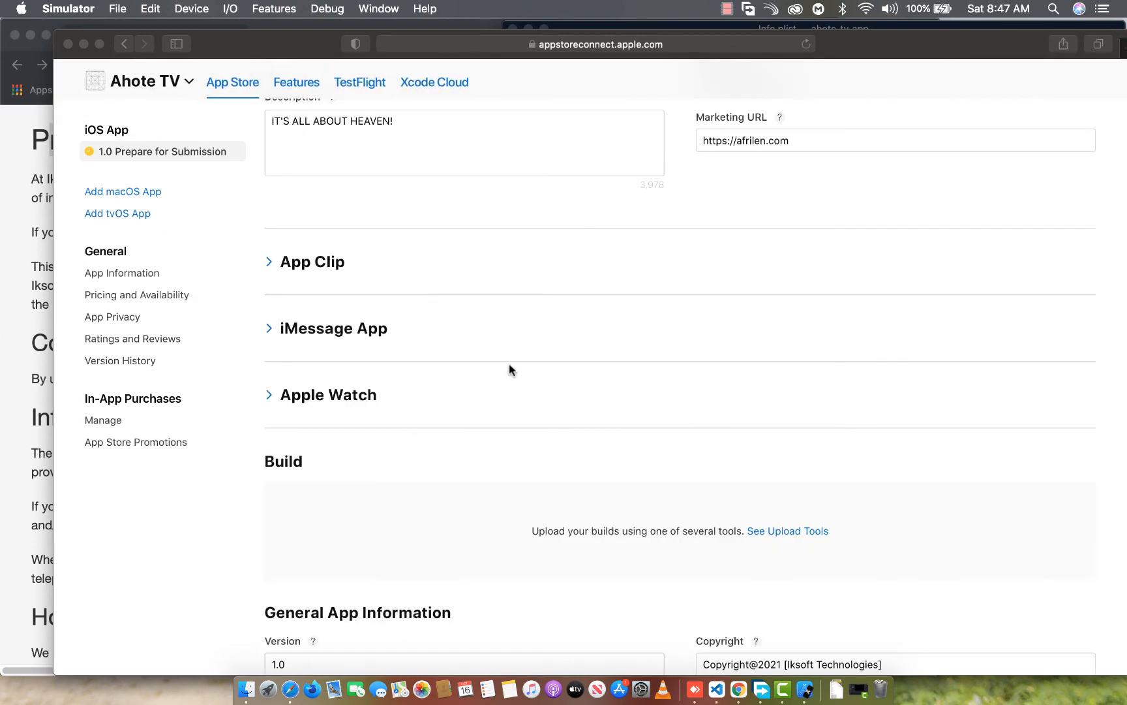
{"action": "scroll", "coordinate": [511, 370], "scroll_direction": "up", "scroll_amount": 10}
{"action": "left_click", "coordinate": [1050, 220]}
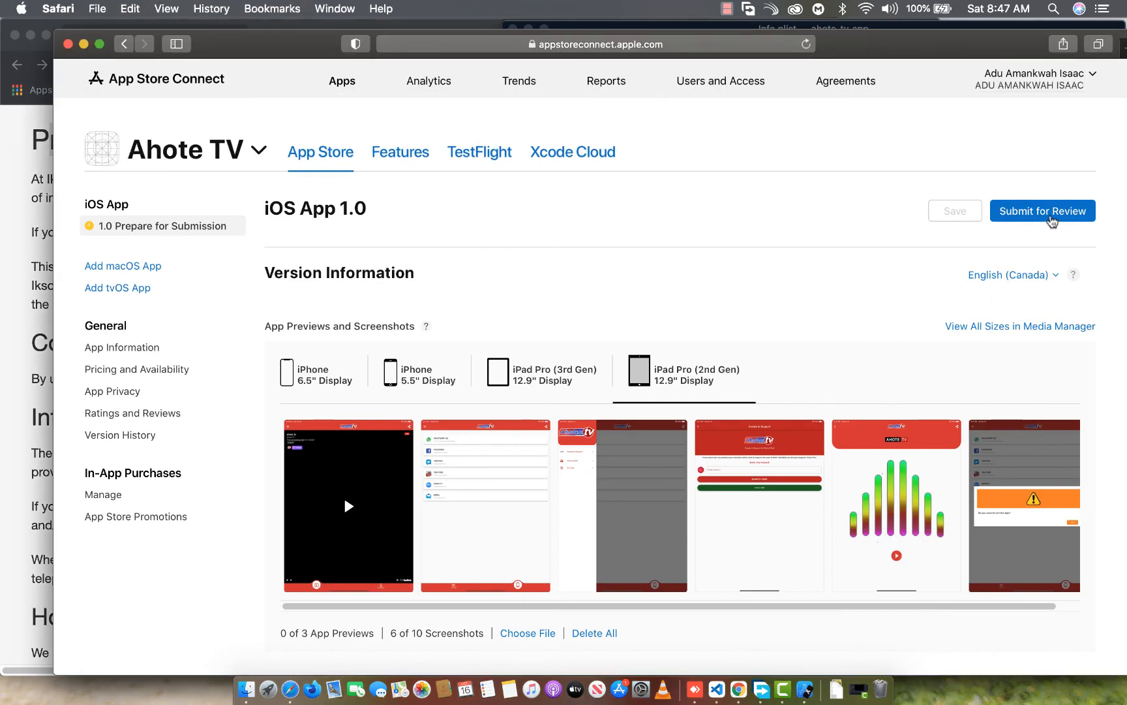
{"action": "left_click", "coordinate": [1050, 215]}
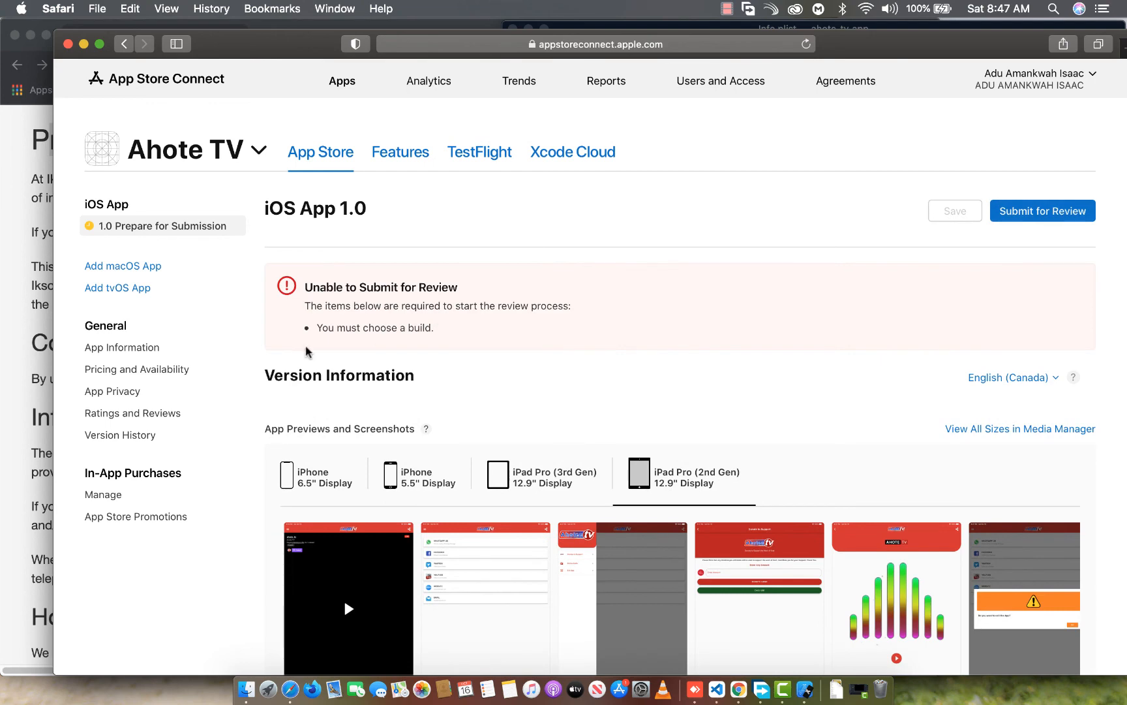
{"action": "left_click_drag", "start_coordinate": [315, 328], "coordinate": [428, 330]}
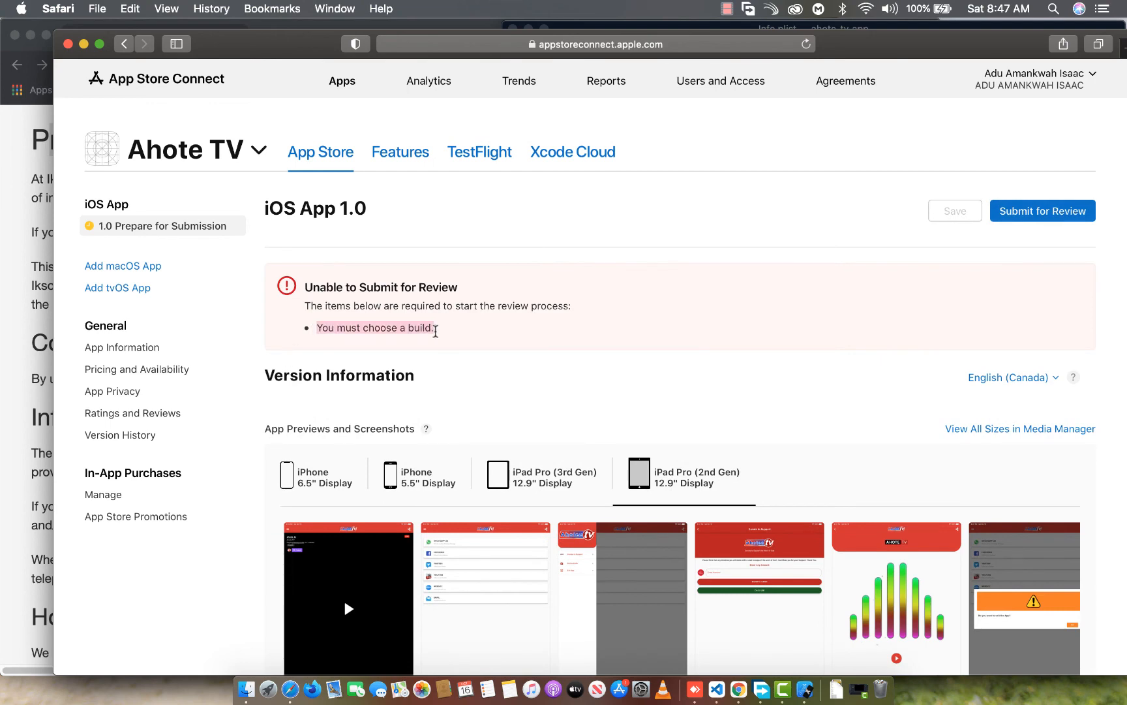
Examine the version page's Build, General App Information, App Review Information and Version Release sections for the missing build
{"action": "scroll", "coordinate": [445, 408], "scroll_direction": "down", "scroll_amount": 15}
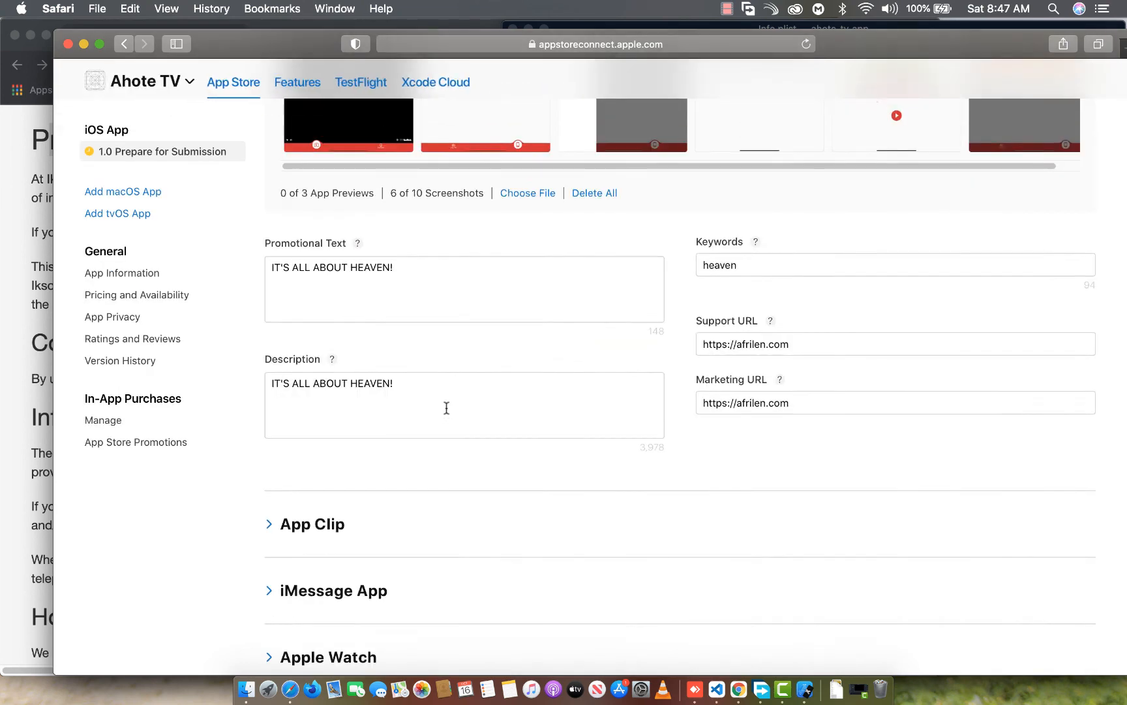
{"action": "scroll", "coordinate": [448, 411], "scroll_direction": "down", "scroll_amount": 5}
{"action": "scroll", "coordinate": [447, 413], "scroll_direction": "up", "scroll_amount": 10}
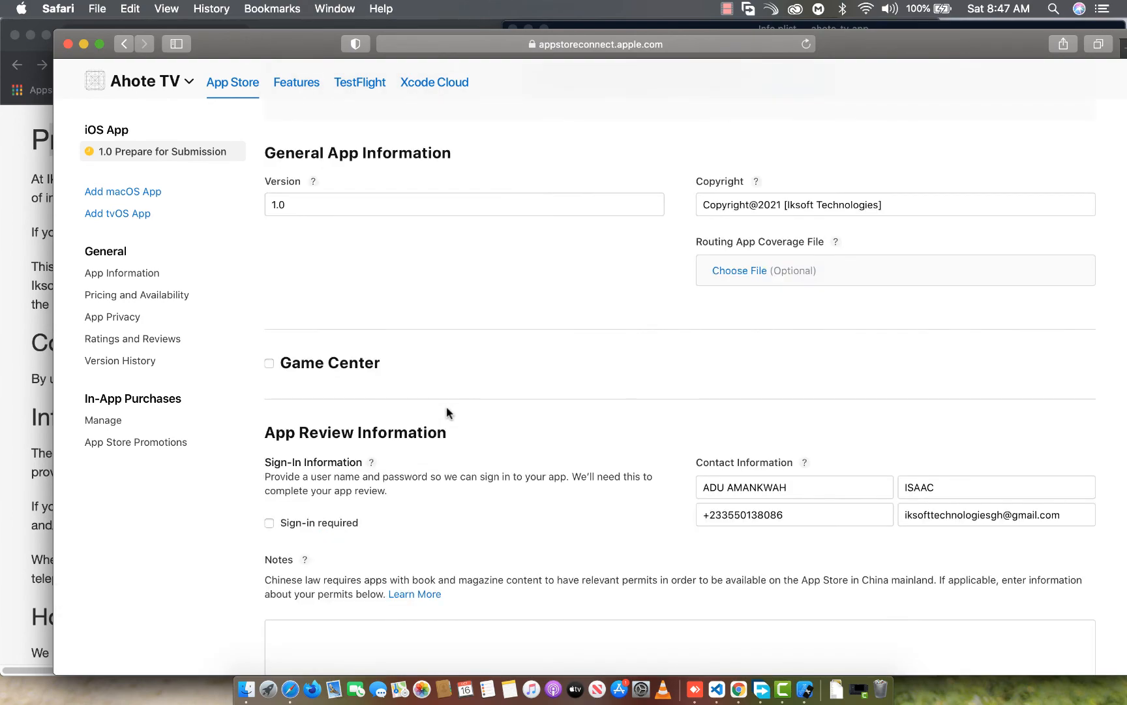
{"action": "scroll", "coordinate": [446, 411], "scroll_direction": "down", "scroll_amount": 4}
{"action": "scroll", "coordinate": [446, 411], "scroll_direction": "up", "scroll_amount": 15}
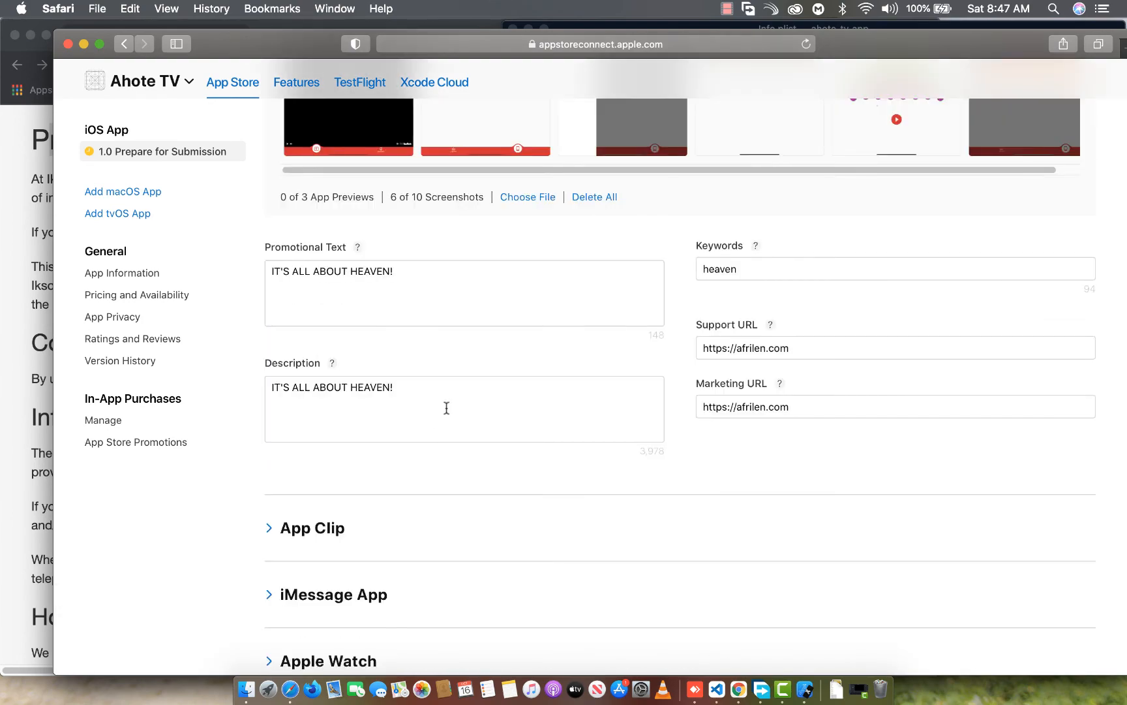
{"action": "scroll", "coordinate": [446, 405], "scroll_direction": "down", "scroll_amount": 15}
{"action": "scroll", "coordinate": [447, 403], "scroll_direction": "up", "scroll_amount": 8}
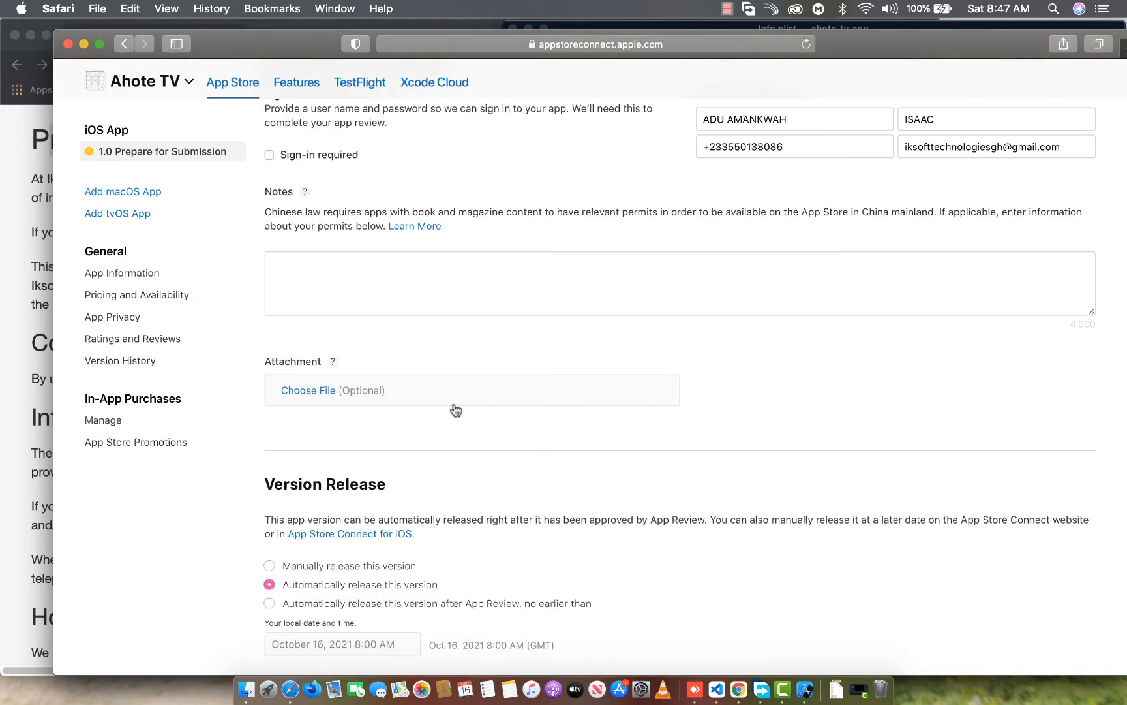
{"action": "scroll", "coordinate": [453, 404], "scroll_direction": "up", "scroll_amount": 3}
{"action": "scroll", "coordinate": [455, 408], "scroll_direction": "down", "scroll_amount": 10}
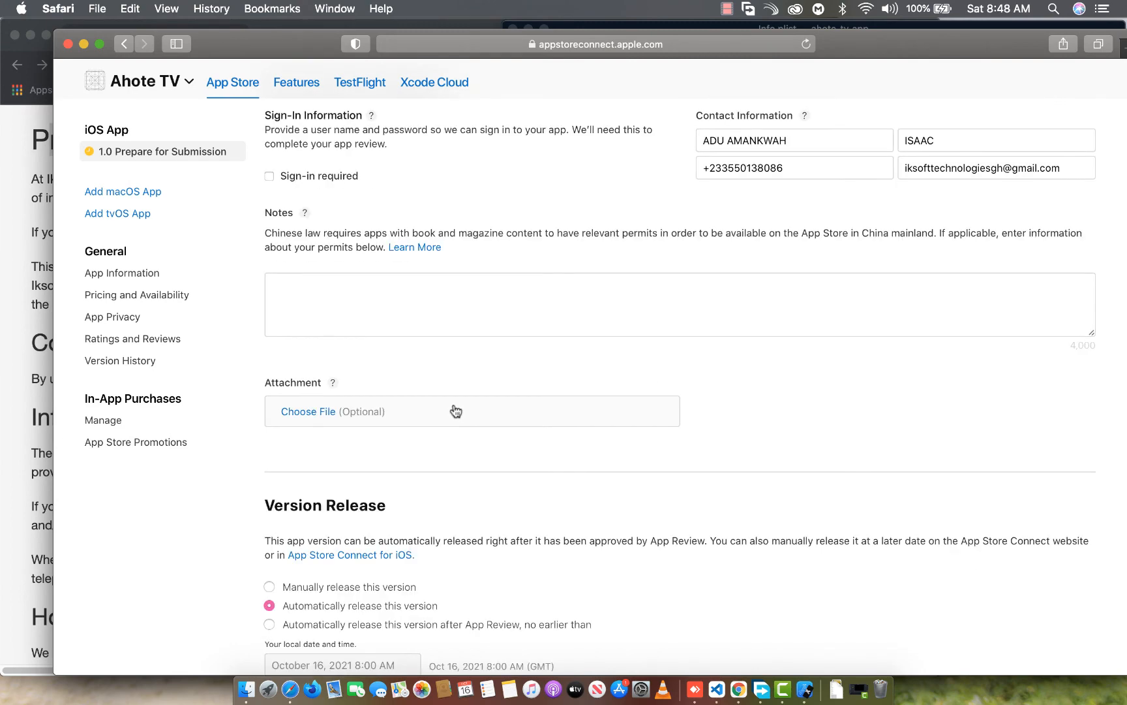
{"action": "scroll", "coordinate": [455, 410], "scroll_direction": "up", "scroll_amount": 15}
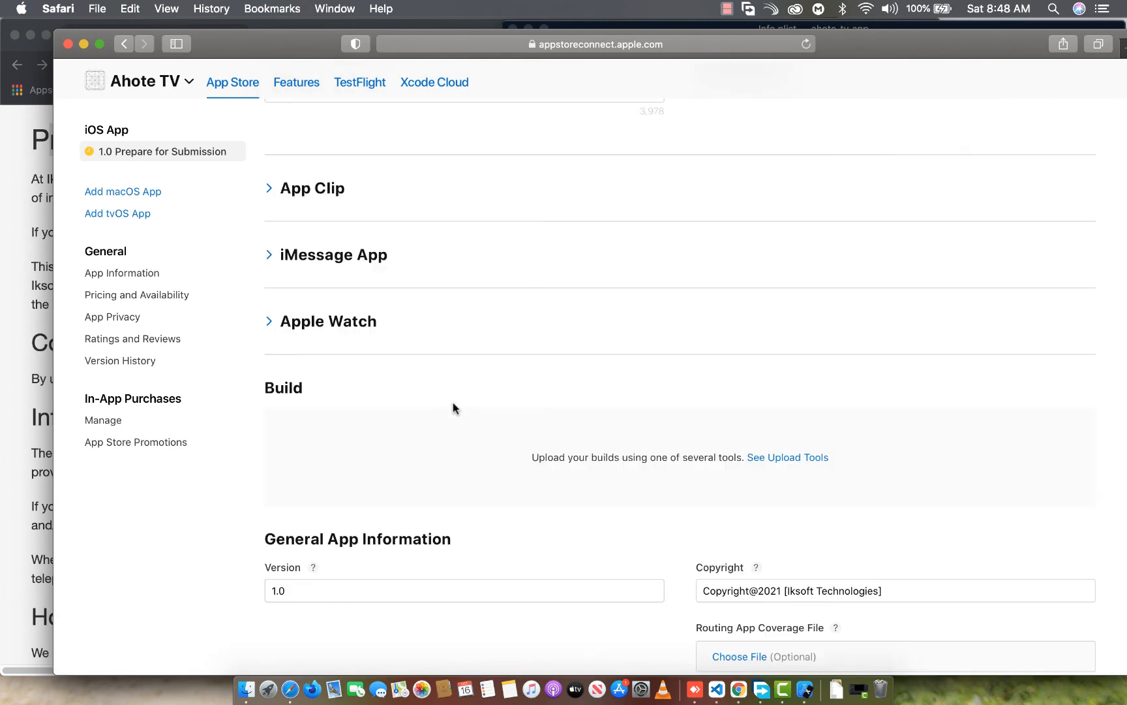
Complete the TestFlight export compliance for version 1.0.0 build 1 by declaring no encryption, and start internal testing
{"action": "left_click", "coordinate": [351, 84]}
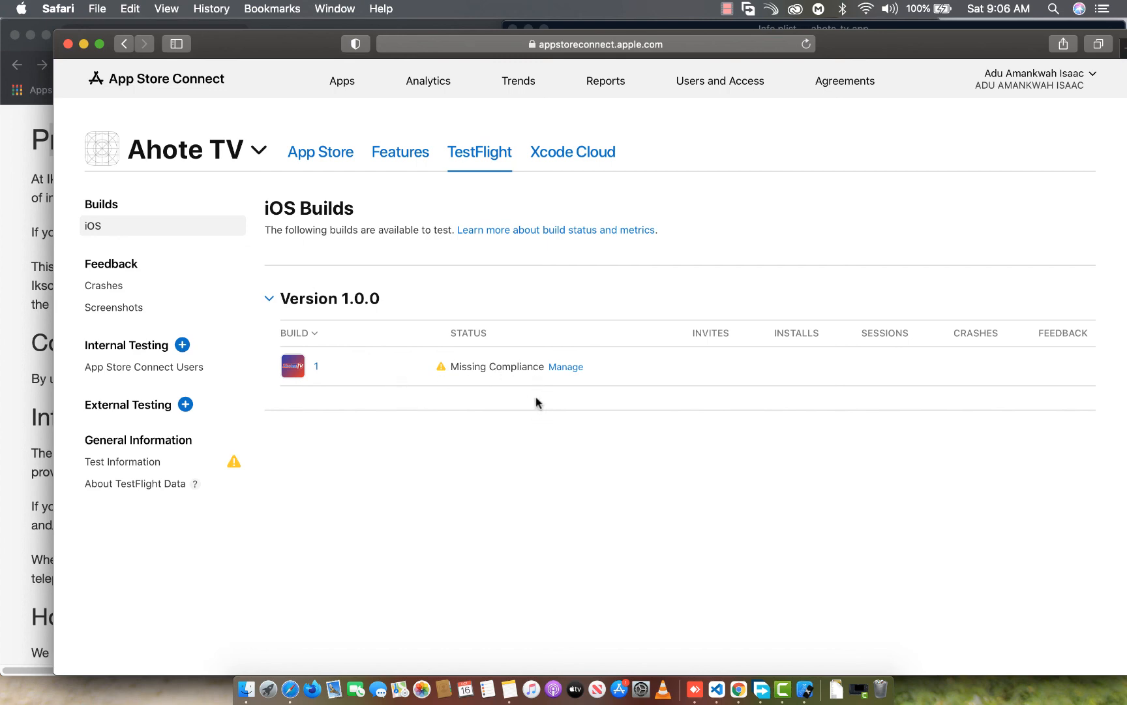
{"action": "left_click", "coordinate": [565, 368]}
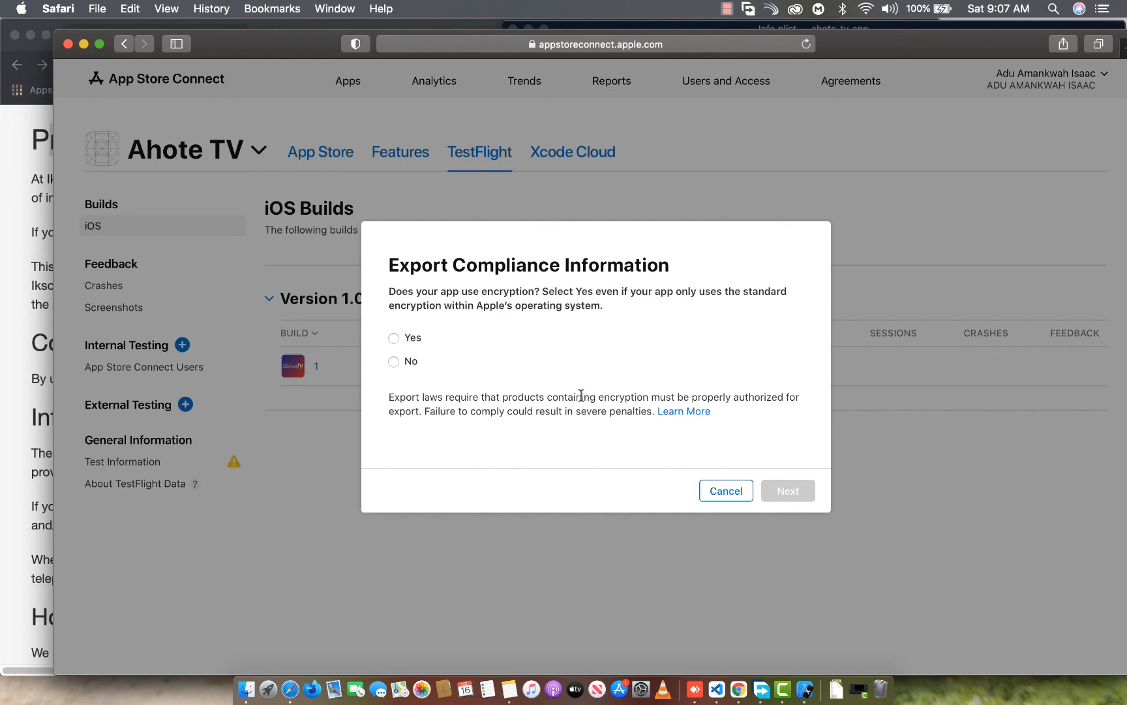
{"action": "left_click", "coordinate": [395, 361]}
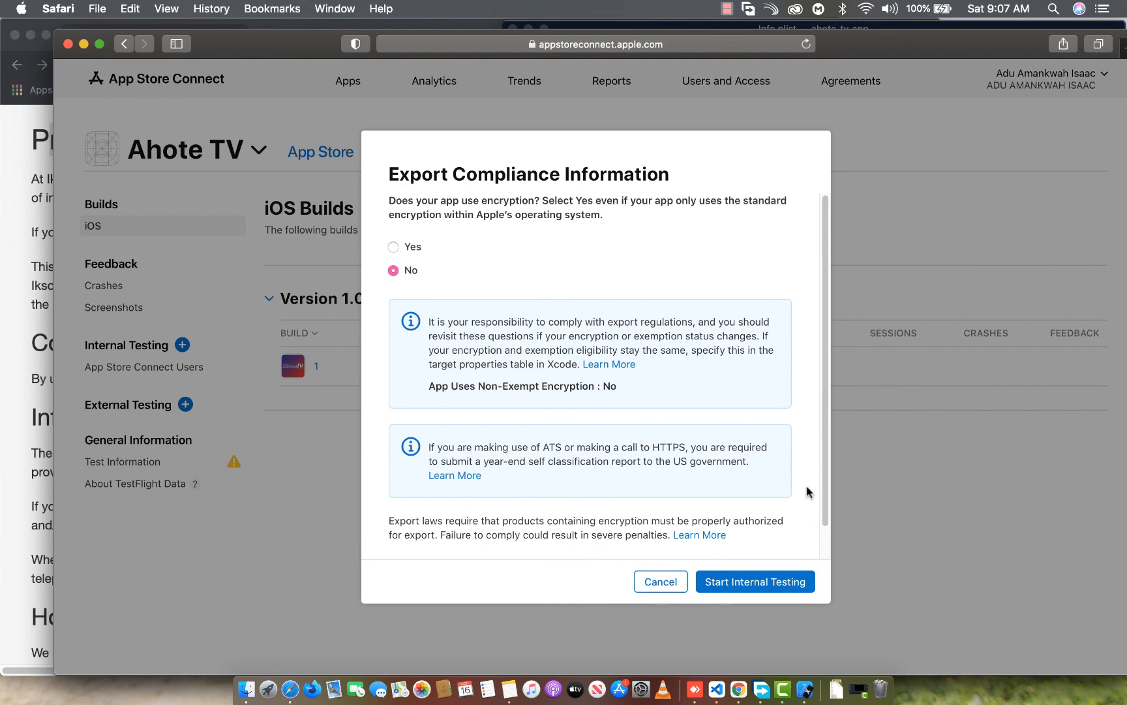
{"action": "scroll", "coordinate": [803, 491], "scroll_direction": "down", "scroll_amount": 1}
{"action": "scroll", "coordinate": [762, 516], "scroll_direction": "up", "scroll_amount": 1}
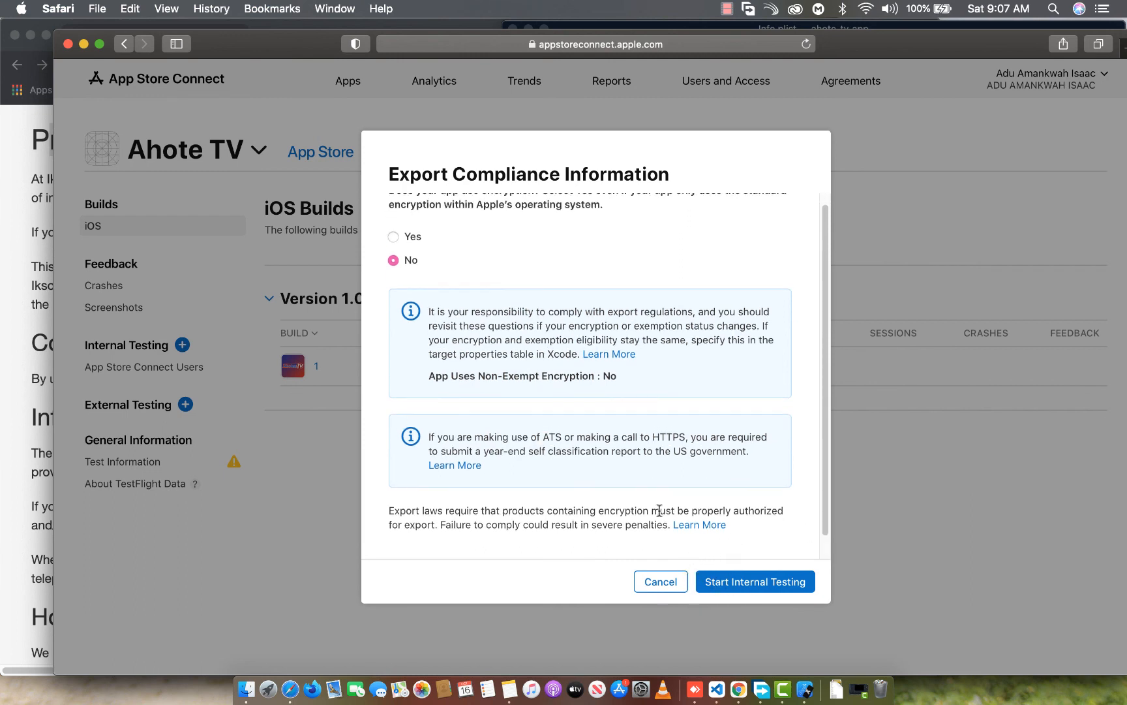
{"action": "left_click", "coordinate": [396, 237]}
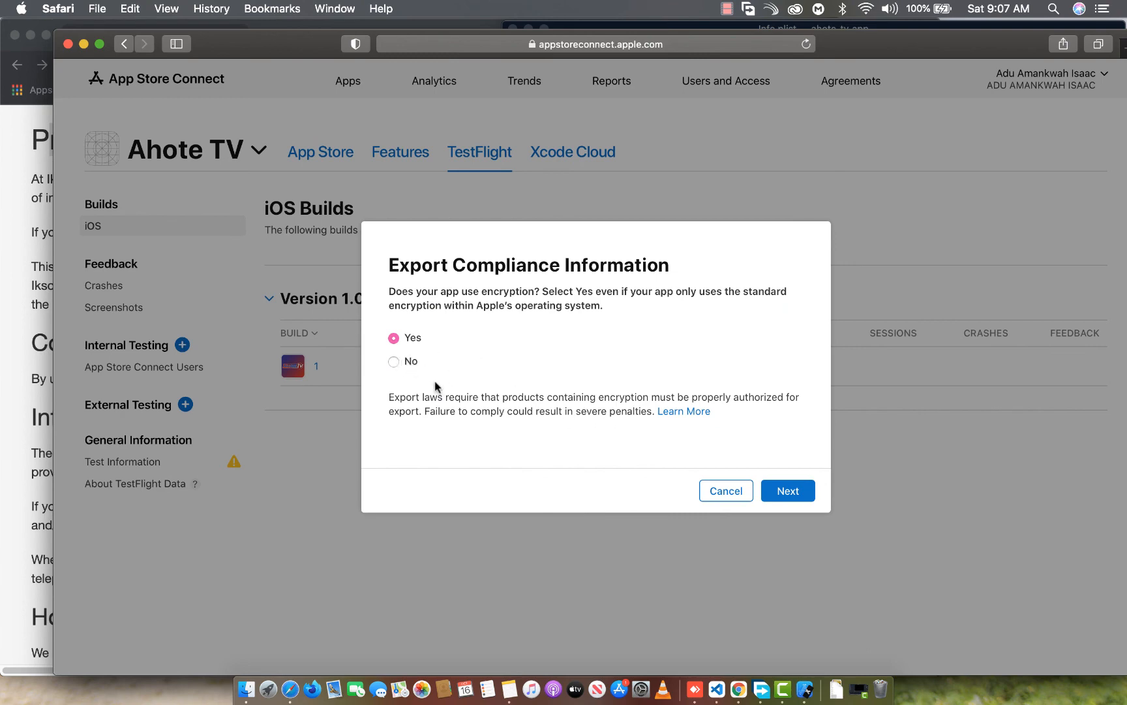
{"action": "left_click", "coordinate": [394, 363]}
{"action": "left_click", "coordinate": [741, 583]}
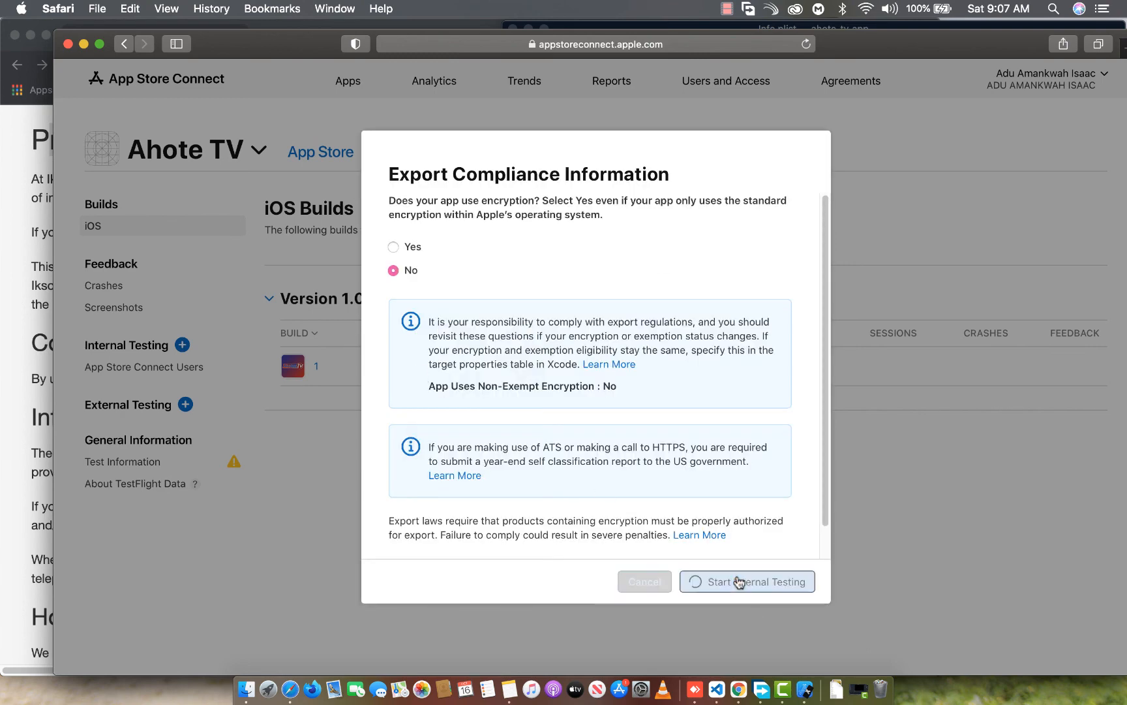
{"action": "scroll", "coordinate": [698, 386], "scroll_direction": "down", "scroll_amount": 1}
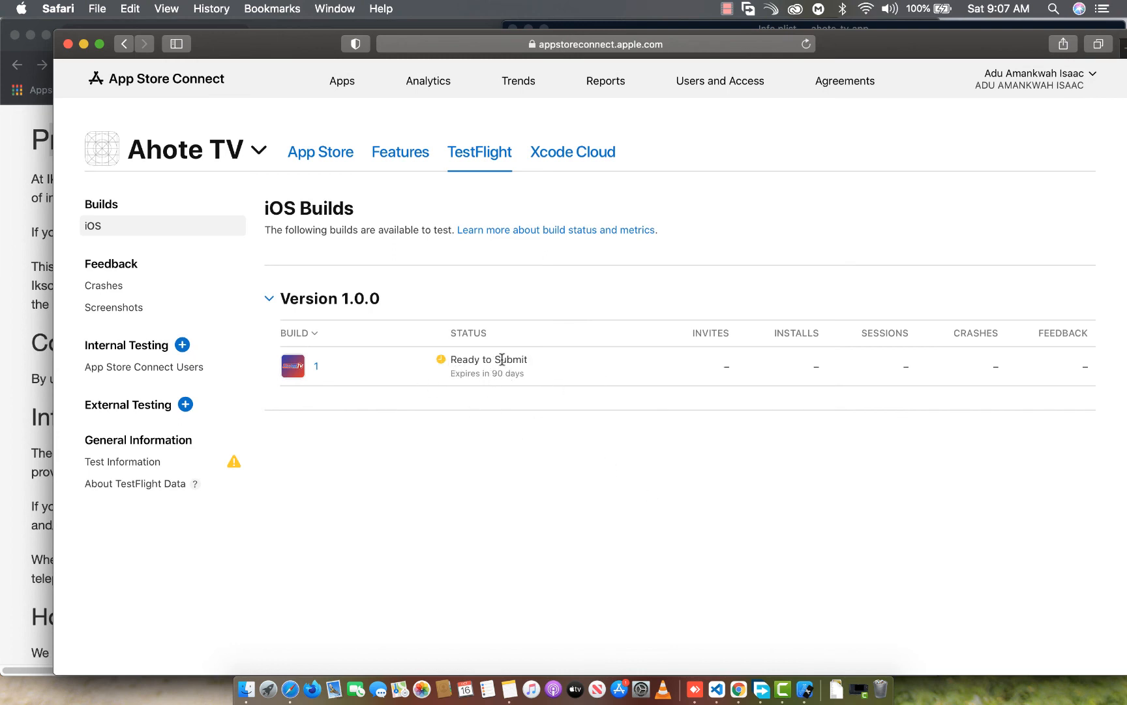
{"action": "left_click_drag", "start_coordinate": [451, 374], "coordinate": [550, 376]}
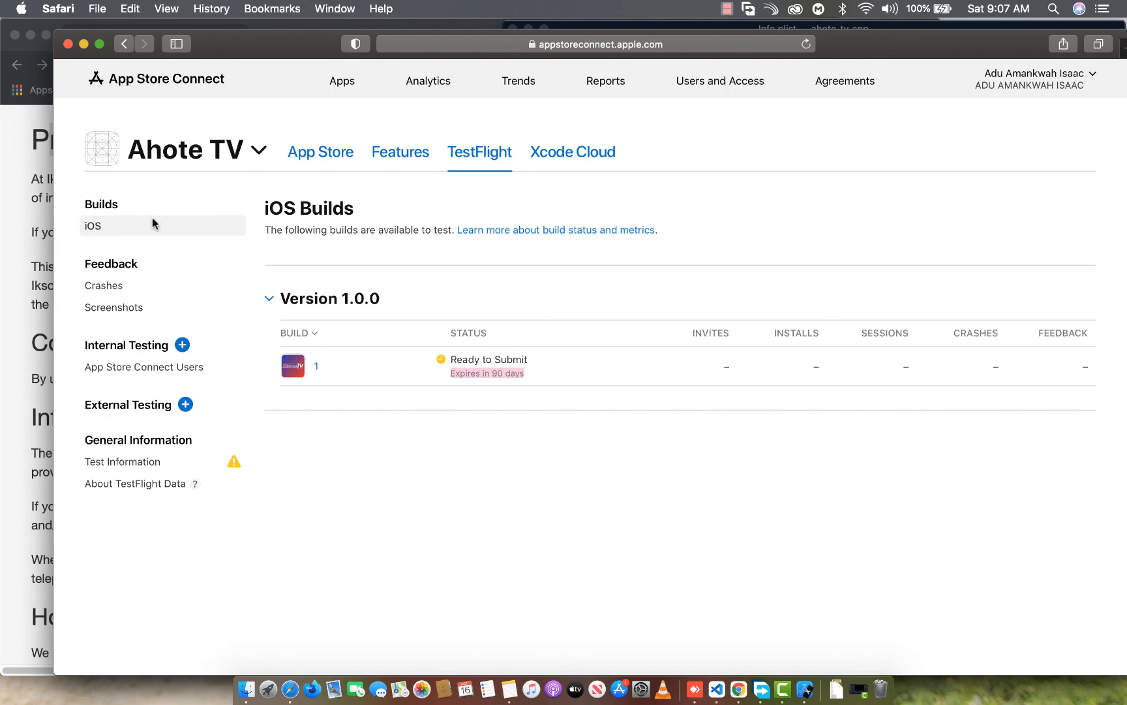
Add build 1 of version 1.0.0 to the Build section of the iOS App 1.0 App Store version
{"action": "scroll", "coordinate": [224, 206], "scroll_direction": "down", "scroll_amount": 3}
{"action": "scroll", "coordinate": [174, 289], "scroll_direction": "up", "scroll_amount": 3}
{"action": "left_click", "coordinate": [308, 150]}
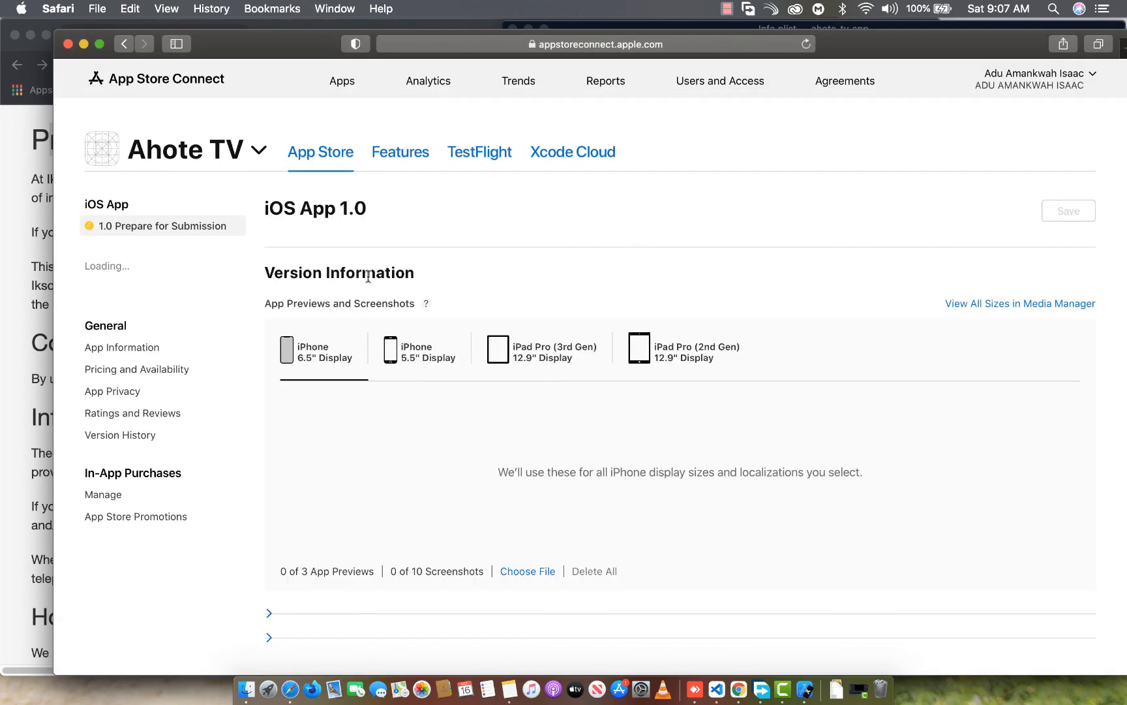
{"action": "scroll", "coordinate": [368, 277], "scroll_direction": "down", "scroll_amount": 2}
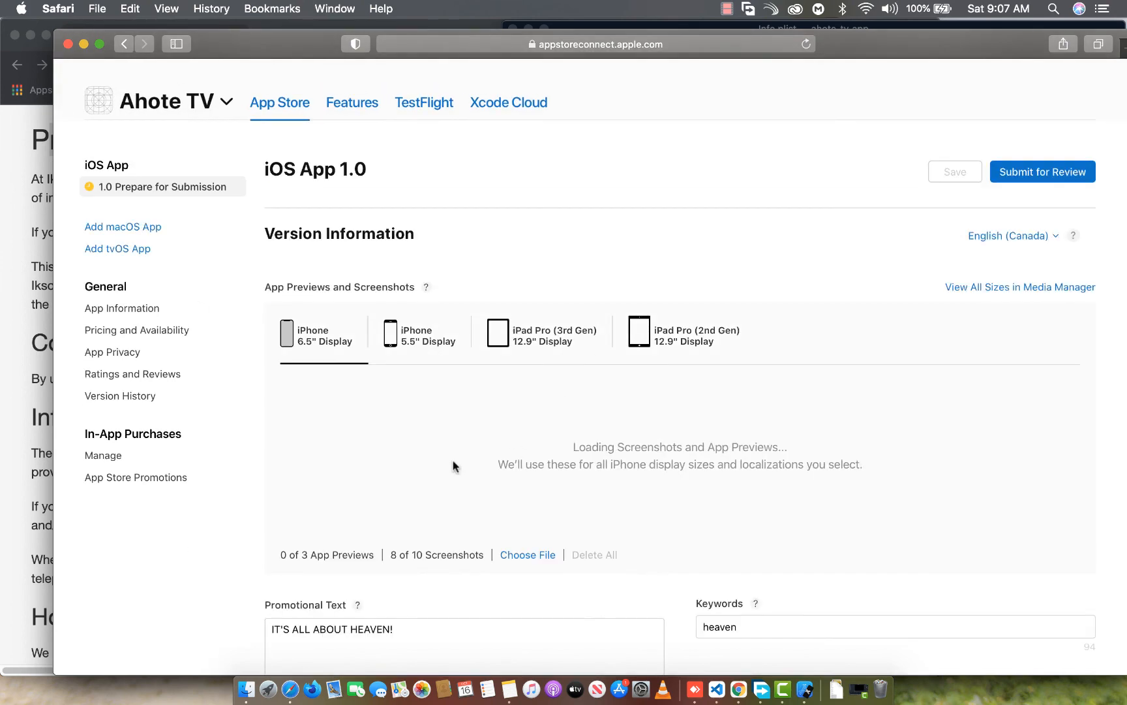
{"action": "scroll", "coordinate": [539, 383], "scroll_direction": "down", "scroll_amount": 5}
{"action": "scroll", "coordinate": [539, 384], "scroll_direction": "down", "scroll_amount": 8}
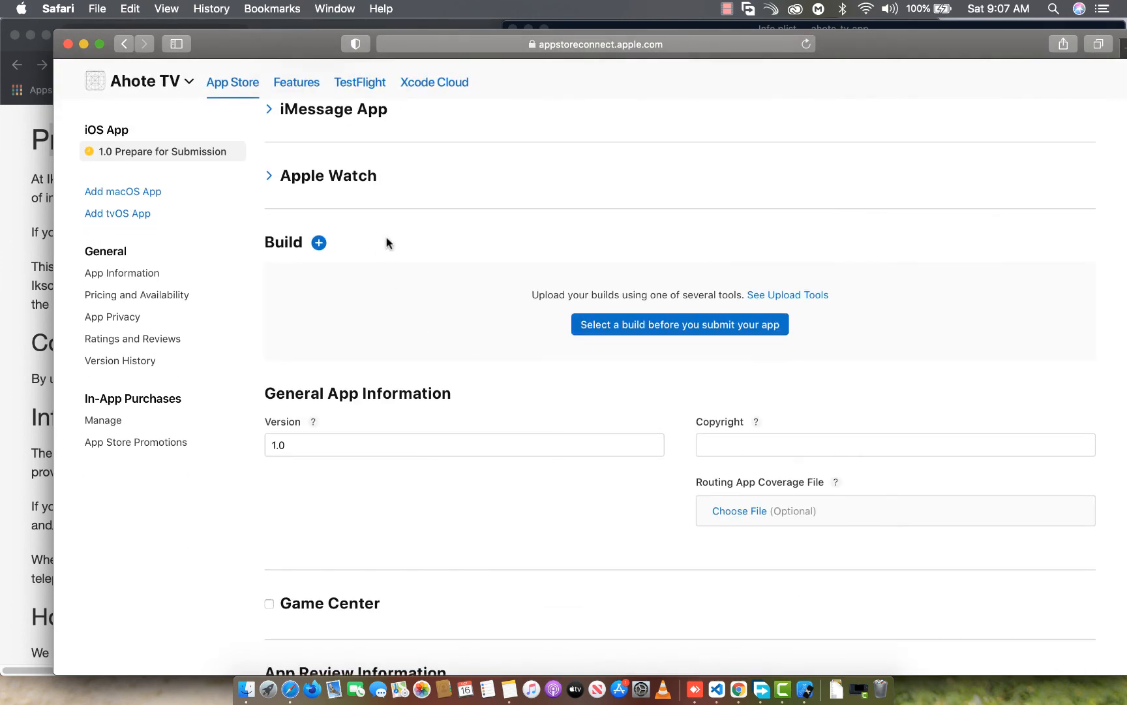
{"action": "left_click", "coordinate": [676, 334]}
{"action": "left_click", "coordinate": [400, 312]}
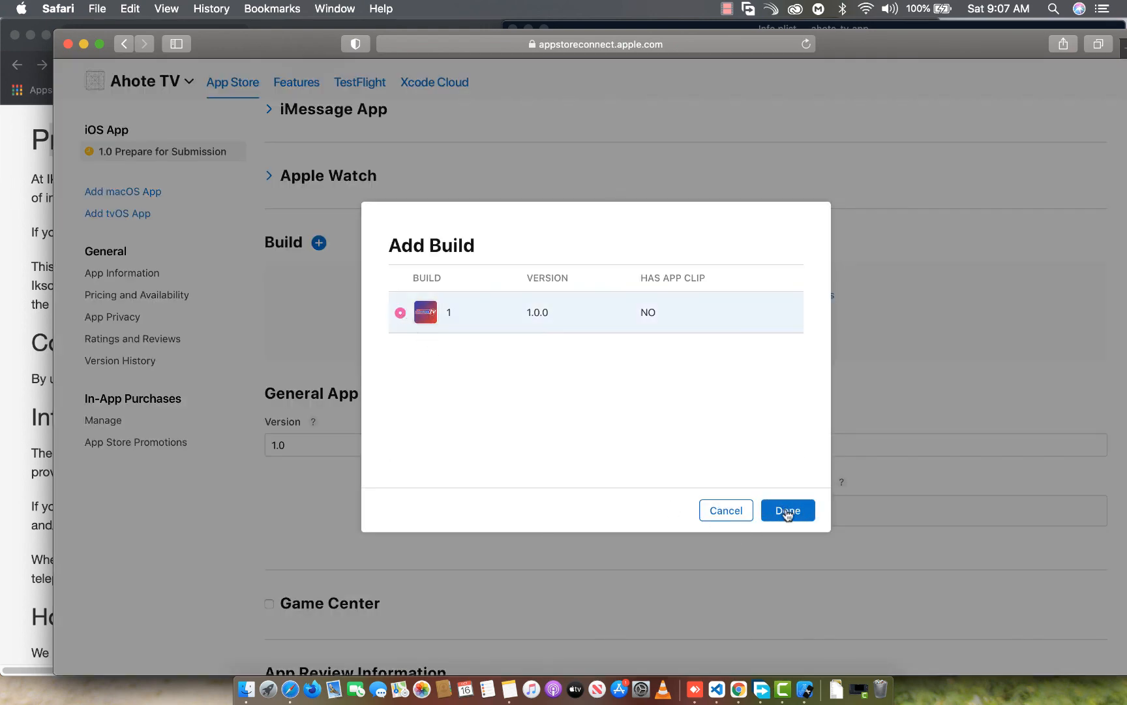
{"action": "left_click", "coordinate": [787, 514]}
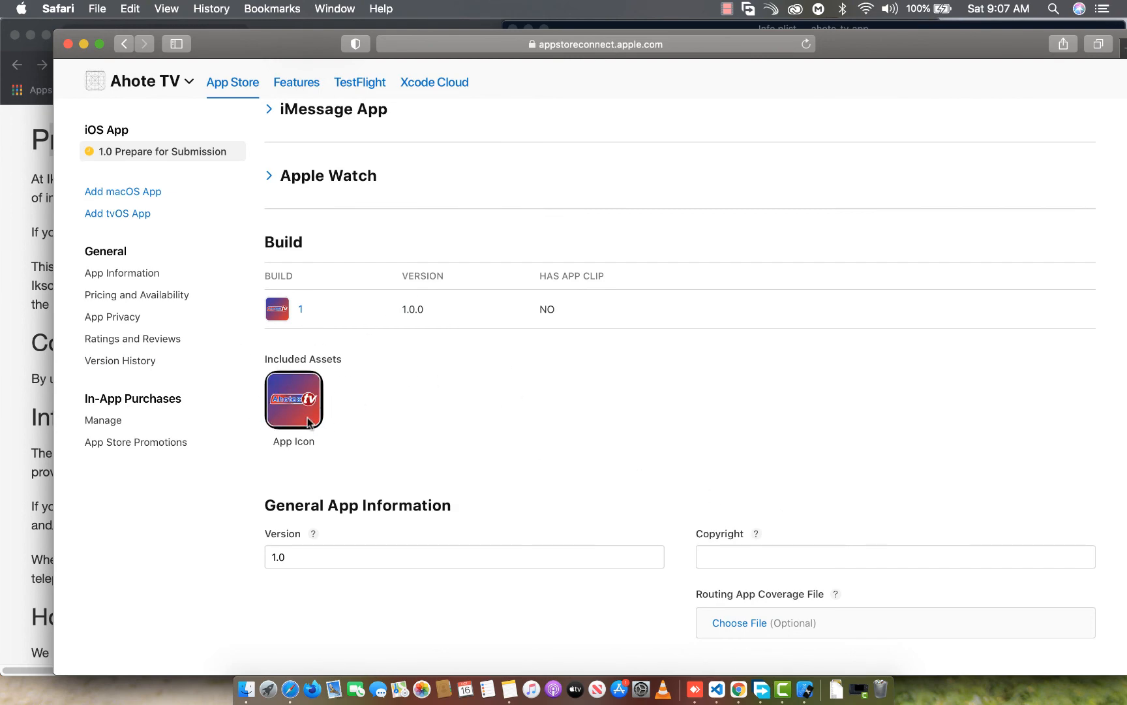
Save the iOS App 1.0 version changes and submit the version for review
{"action": "scroll", "coordinate": [366, 441], "scroll_direction": "down", "scroll_amount": 10}
{"action": "scroll", "coordinate": [385, 446], "scroll_direction": "up", "scroll_amount": 15}
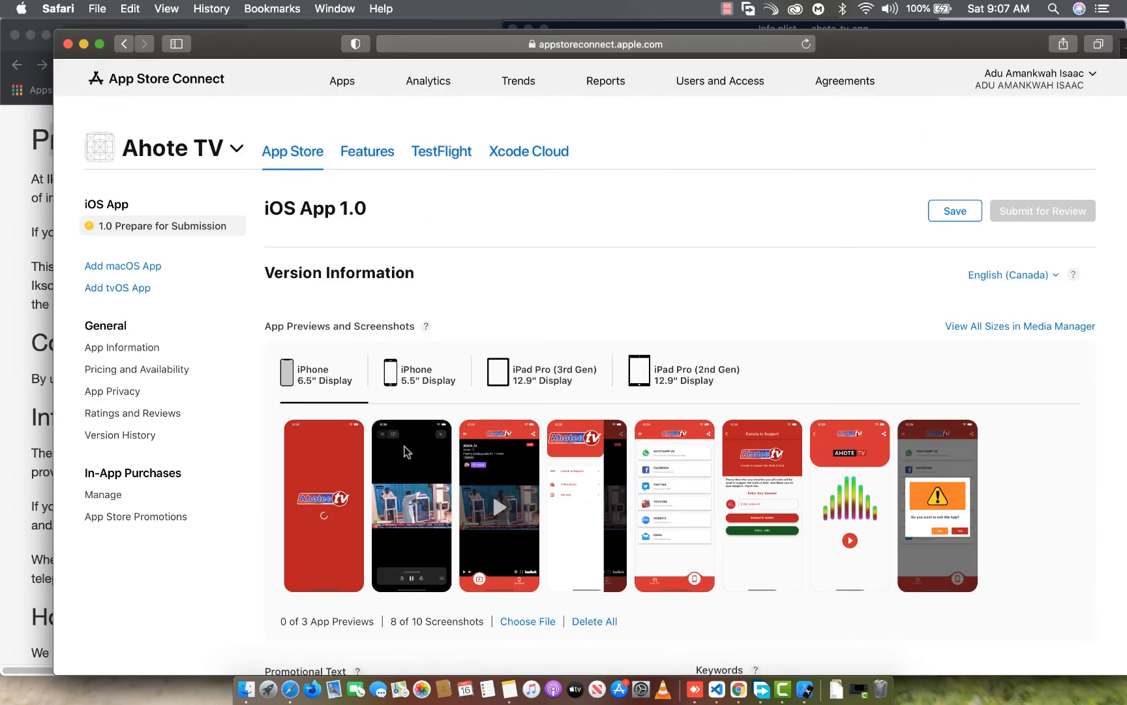
{"action": "left_click", "coordinate": [957, 213]}
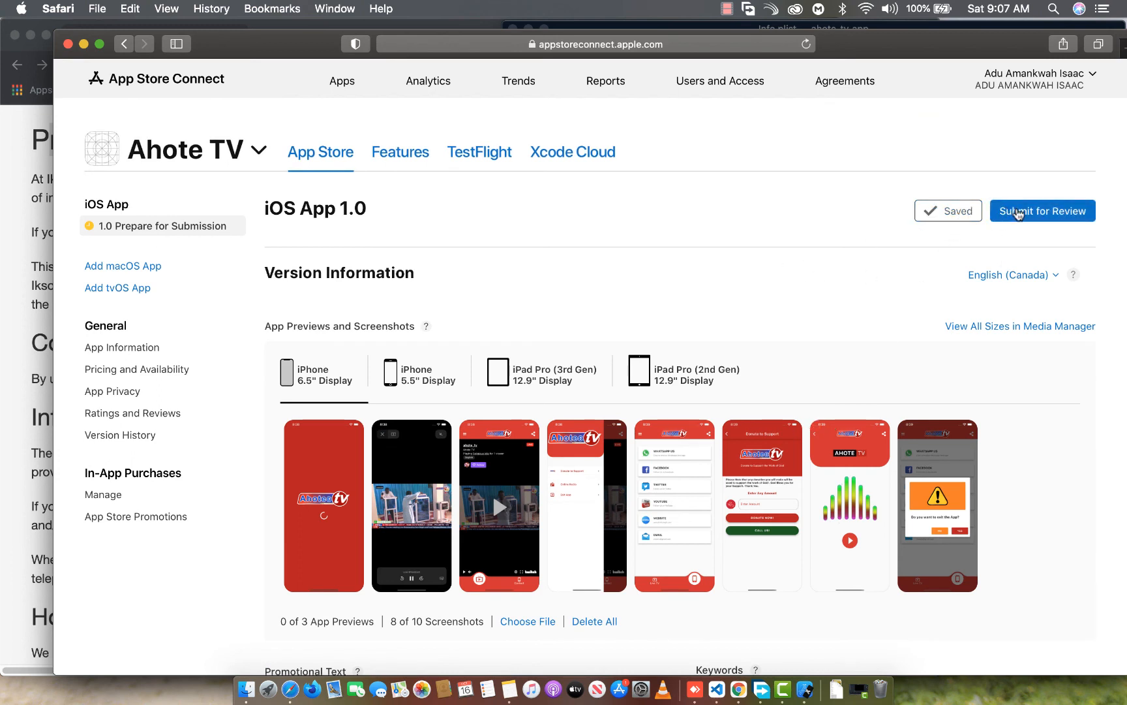
{"action": "left_click", "coordinate": [1022, 214]}
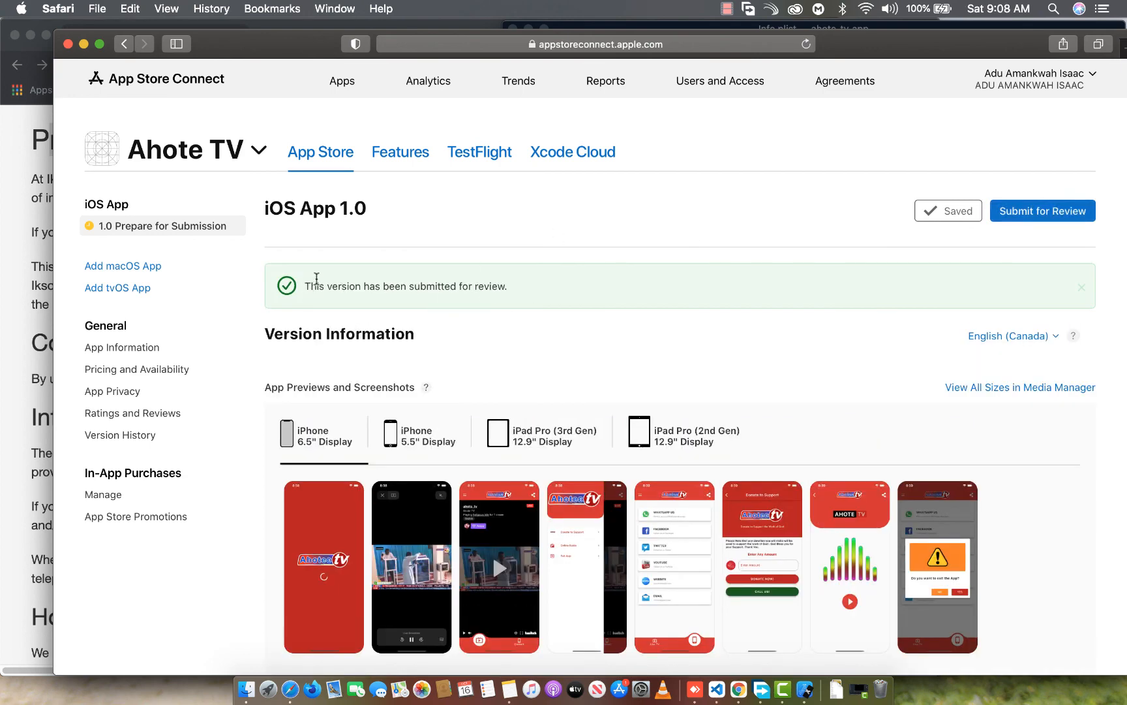
{"action": "left_click_drag", "start_coordinate": [519, 291], "coordinate": [305, 287]}
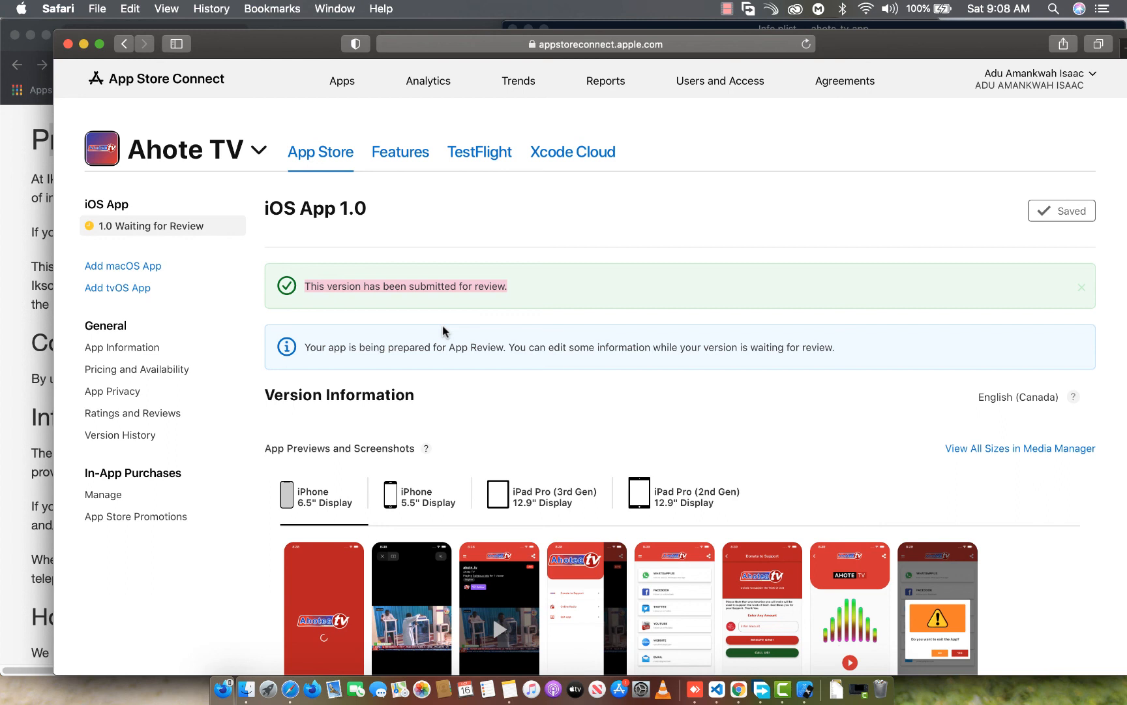
{"action": "left_click", "coordinate": [725, 10]}
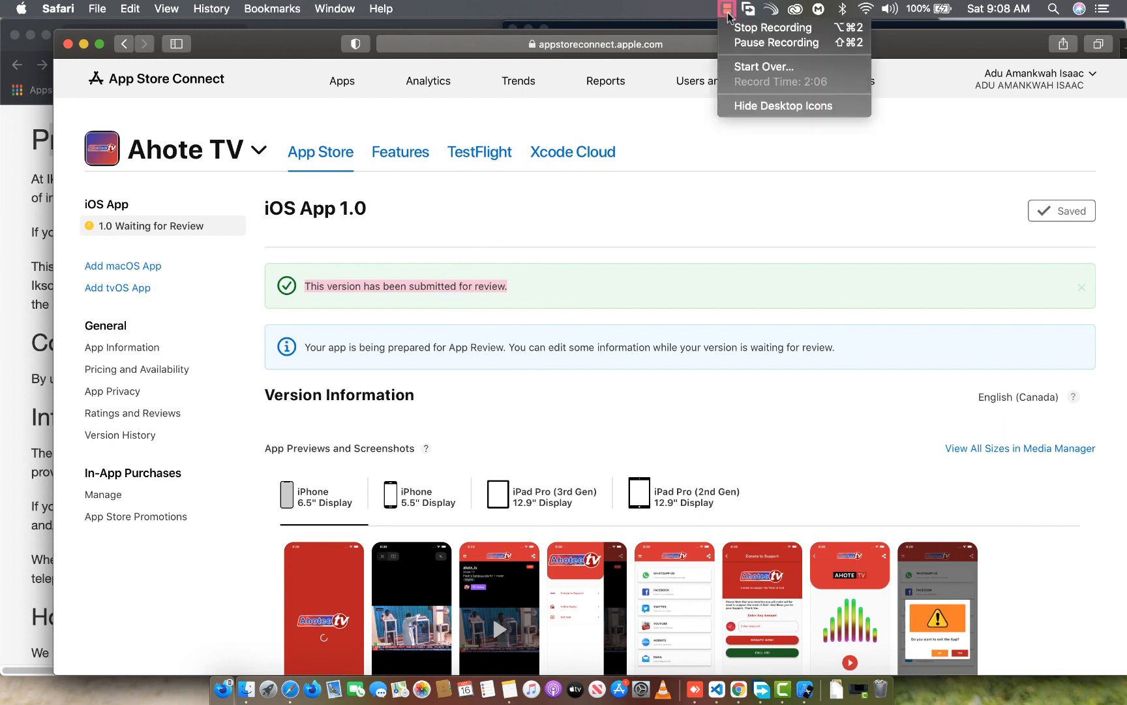